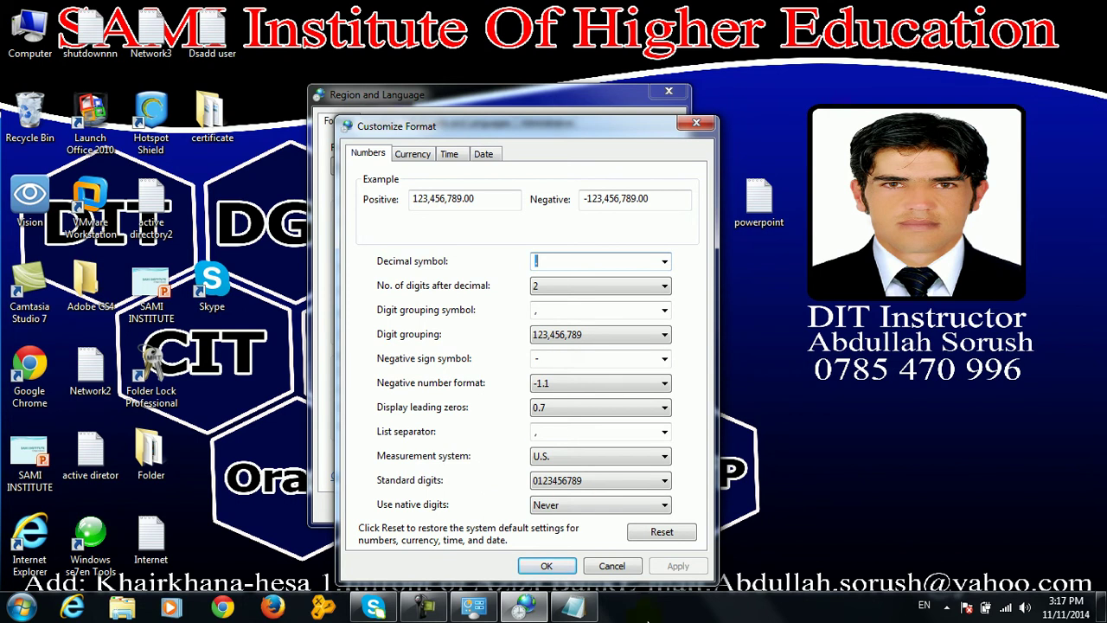
Confirm the custom number format, launch Excel from Run, and select cell F13
{"action": "left_click", "coordinate": [547, 565]}
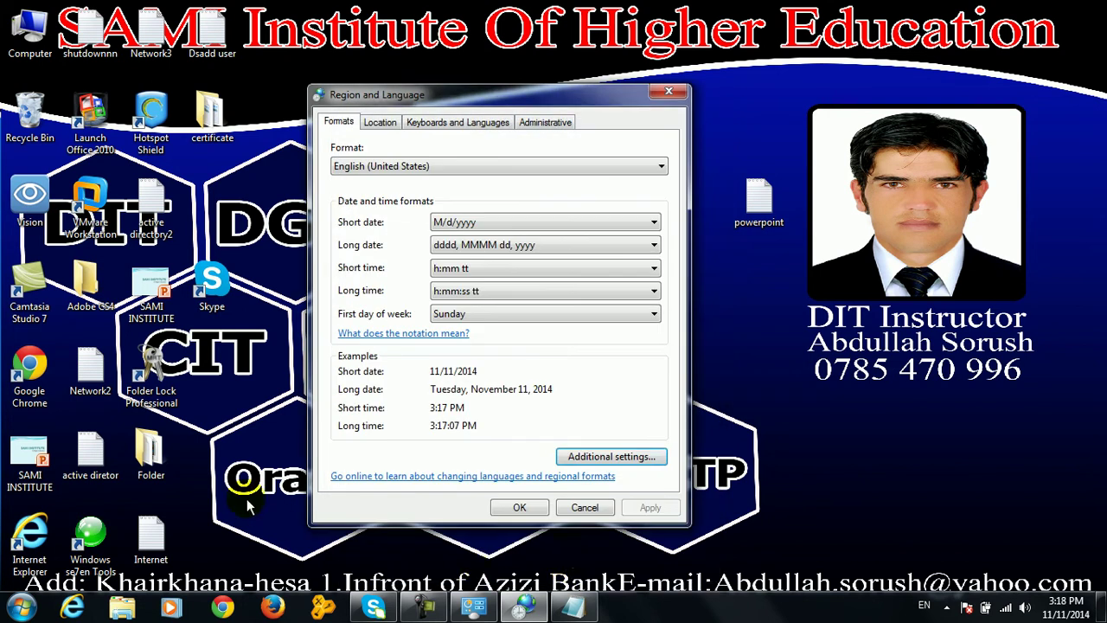
{"action": "key", "text": "super+r"}
{"action": "type", "text": "exce"}
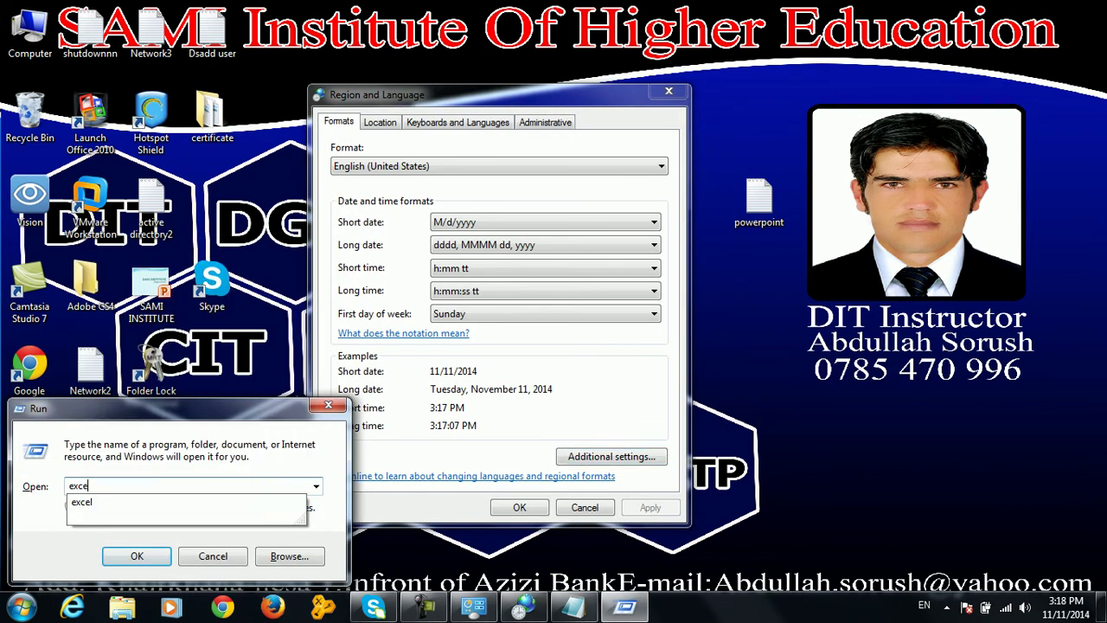
{"action": "type", "text": "l"}
{"action": "key", "text": "Return"}
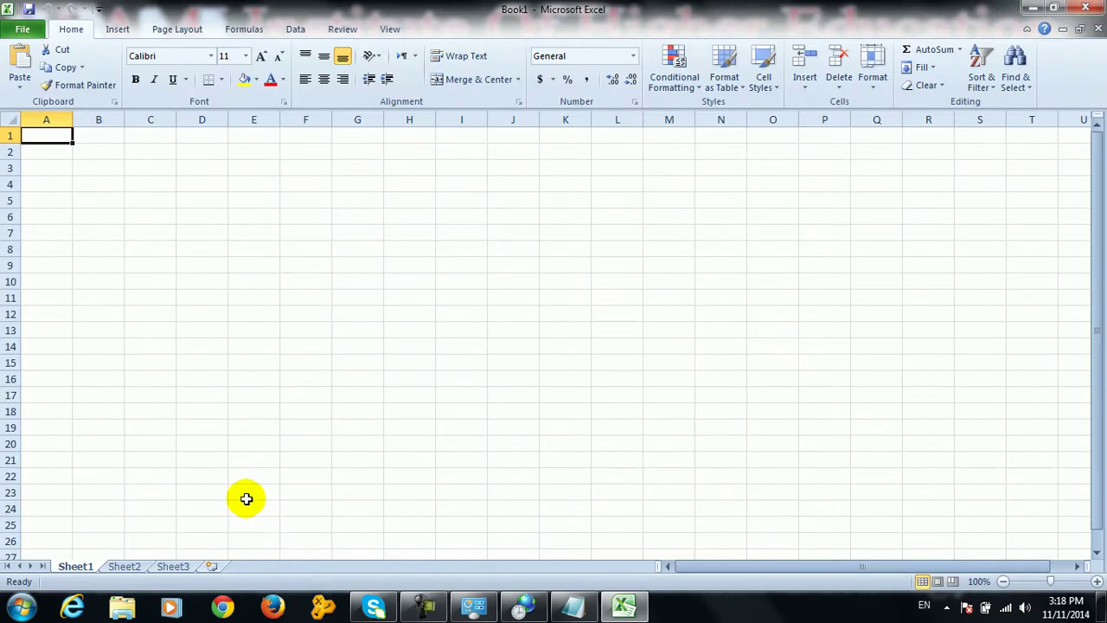
{"action": "left_click", "coordinate": [290, 324]}
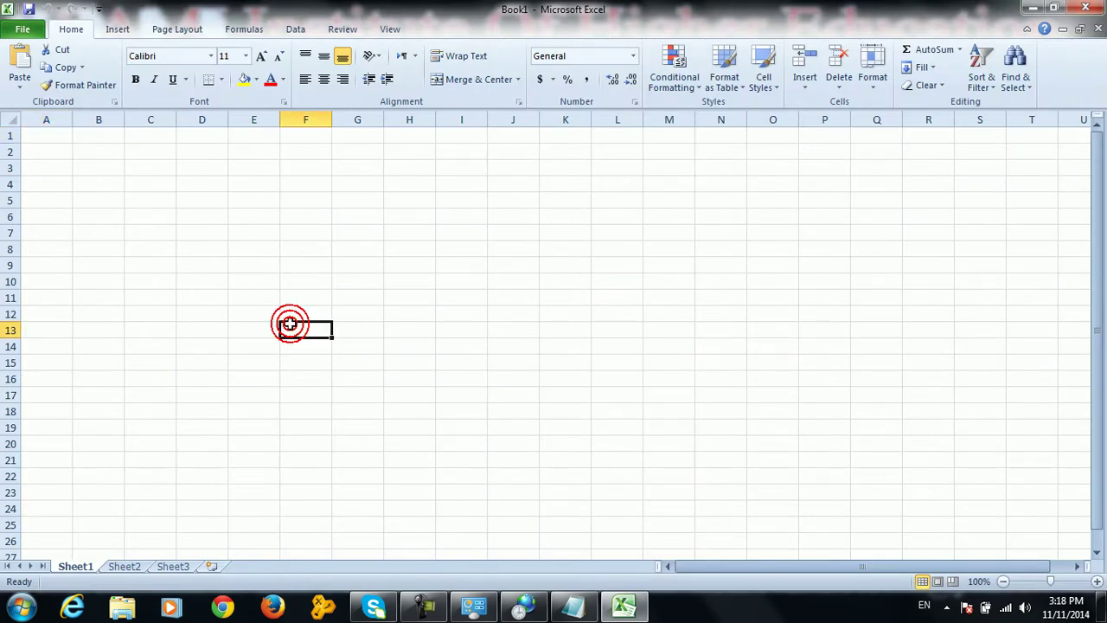
Enter =2.5+3.5 in F13 (showing 6) and =1.5+3.5 in I15
{"action": "type", "text": "=2.5+3.5"}
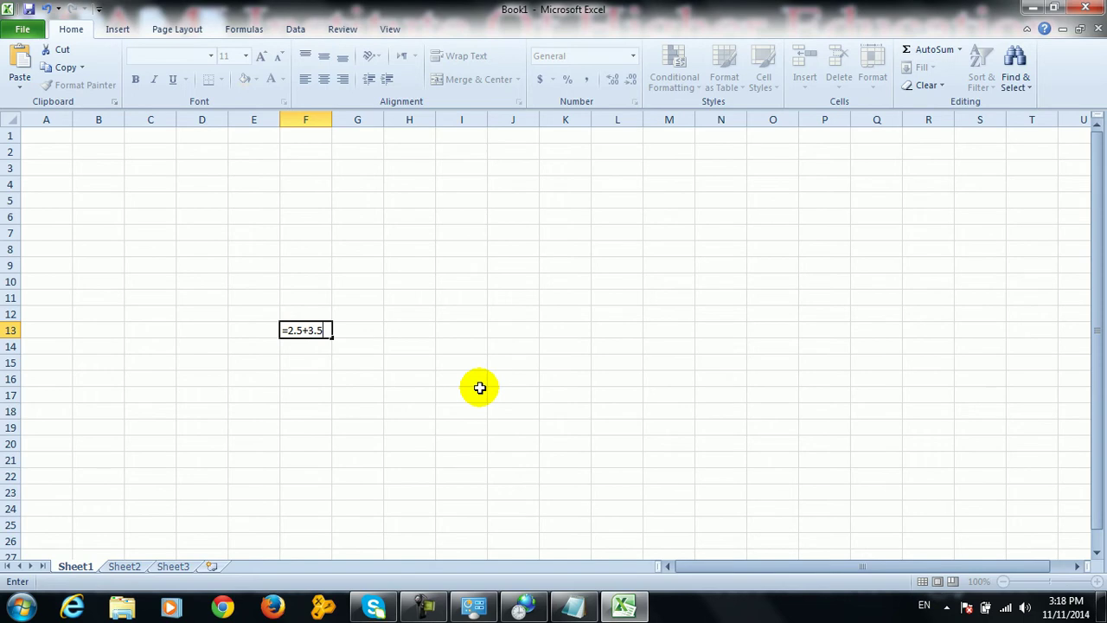
{"action": "key", "text": "Return"}
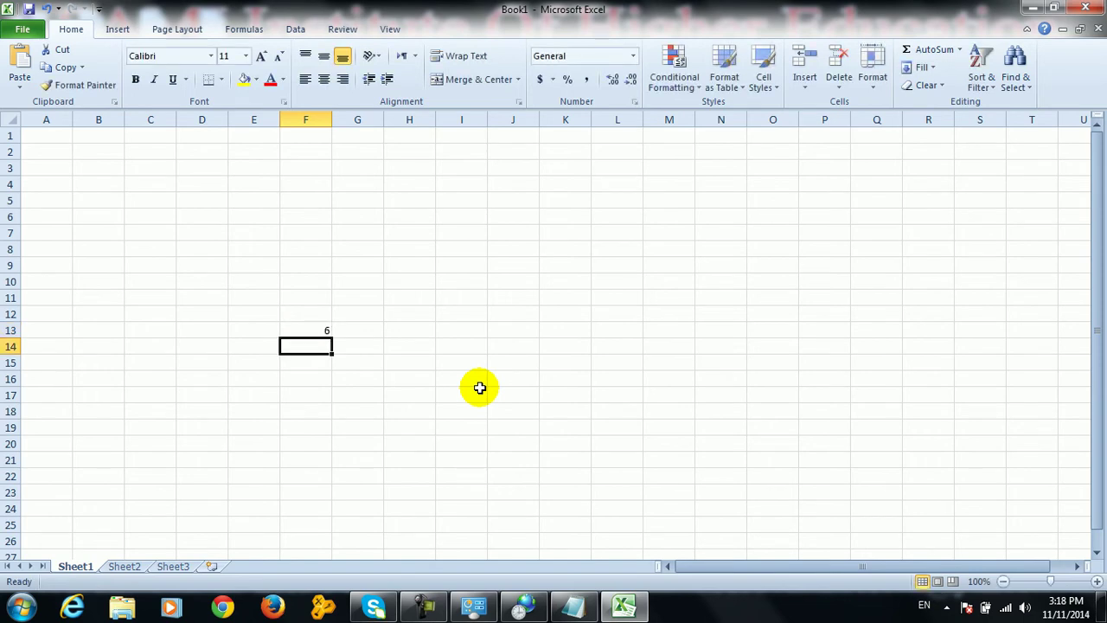
{"action": "left_click", "coordinate": [476, 362]}
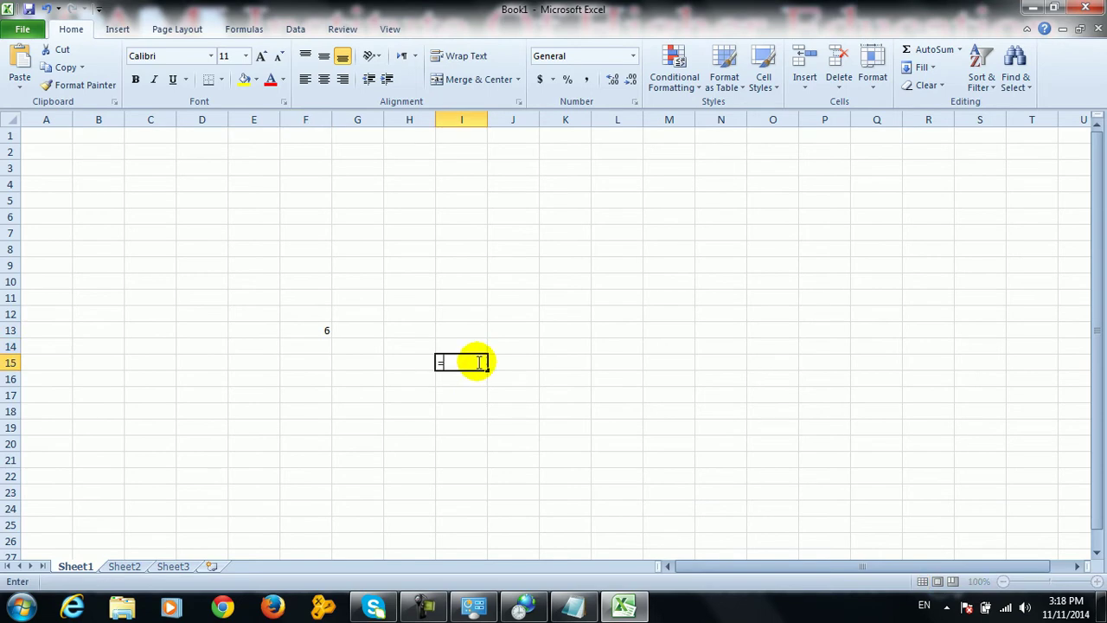
{"action": "type", "text": "=1.5+3.5"}
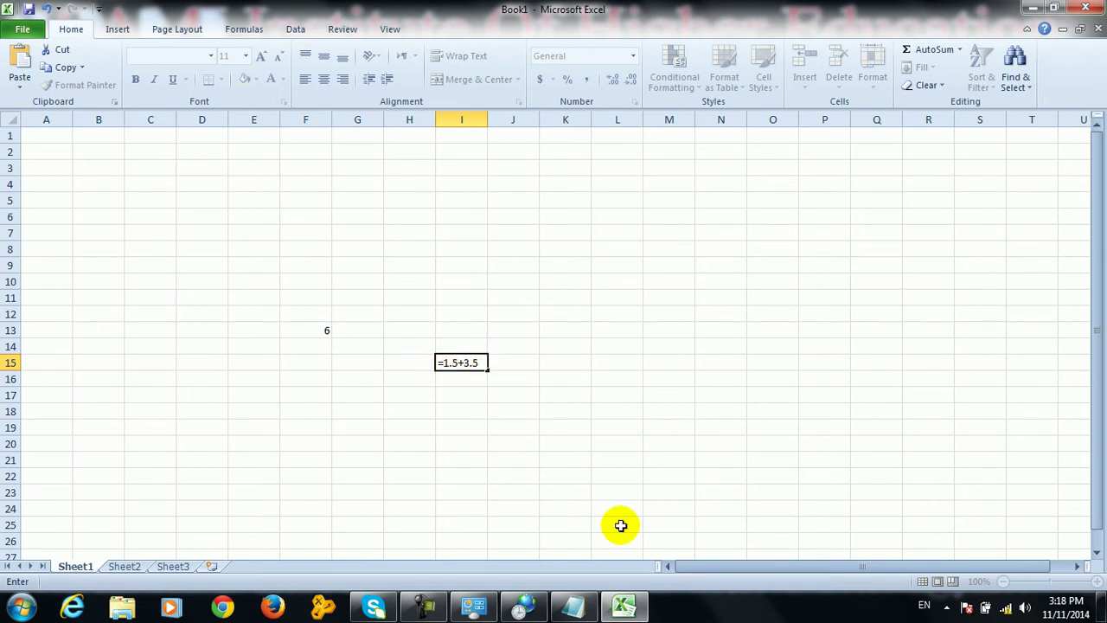
{"action": "key", "text": "Return"}
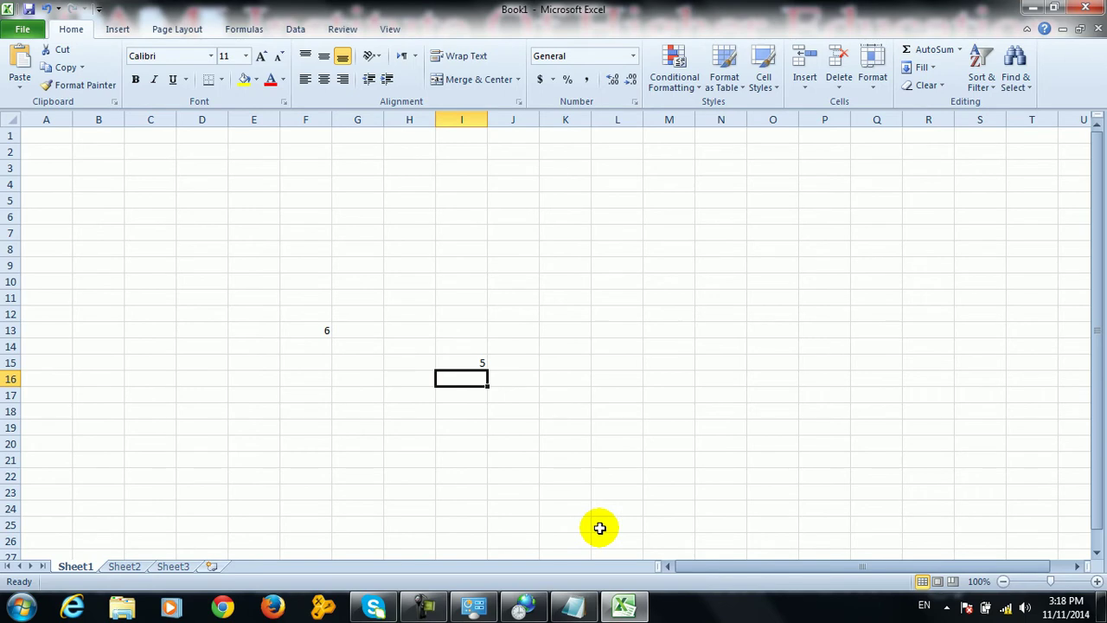
Change the decimal symbol to '/' in the additional number settings and apply it
{"action": "left_click", "coordinate": [524, 605]}
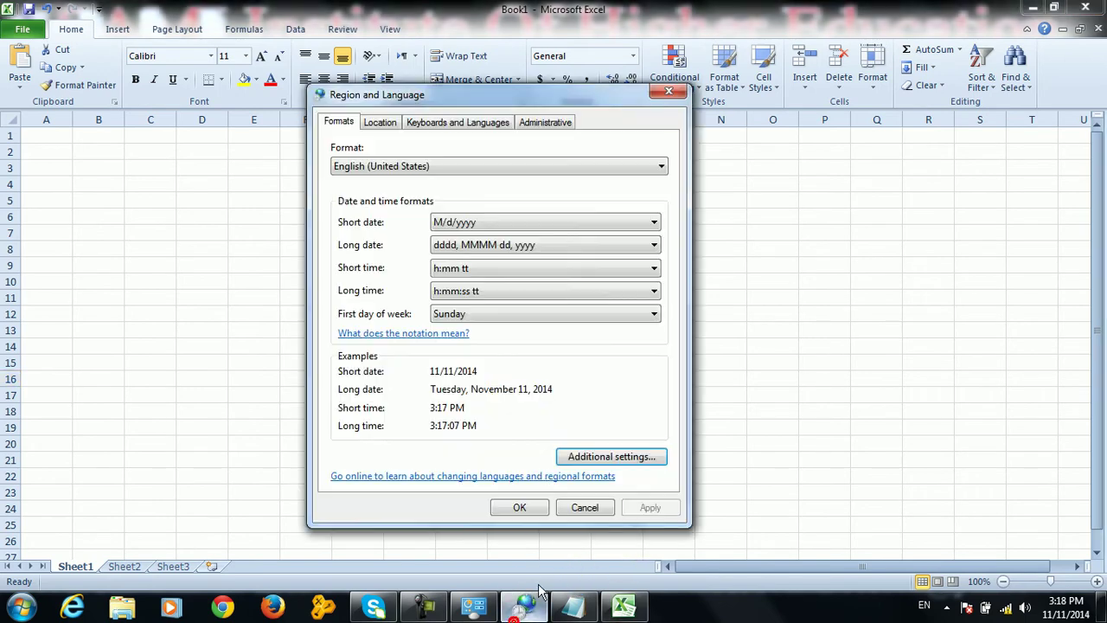
{"action": "left_click", "coordinate": [585, 454]}
{"action": "left_click", "coordinate": [549, 261]}
{"action": "type", "text": "/"}
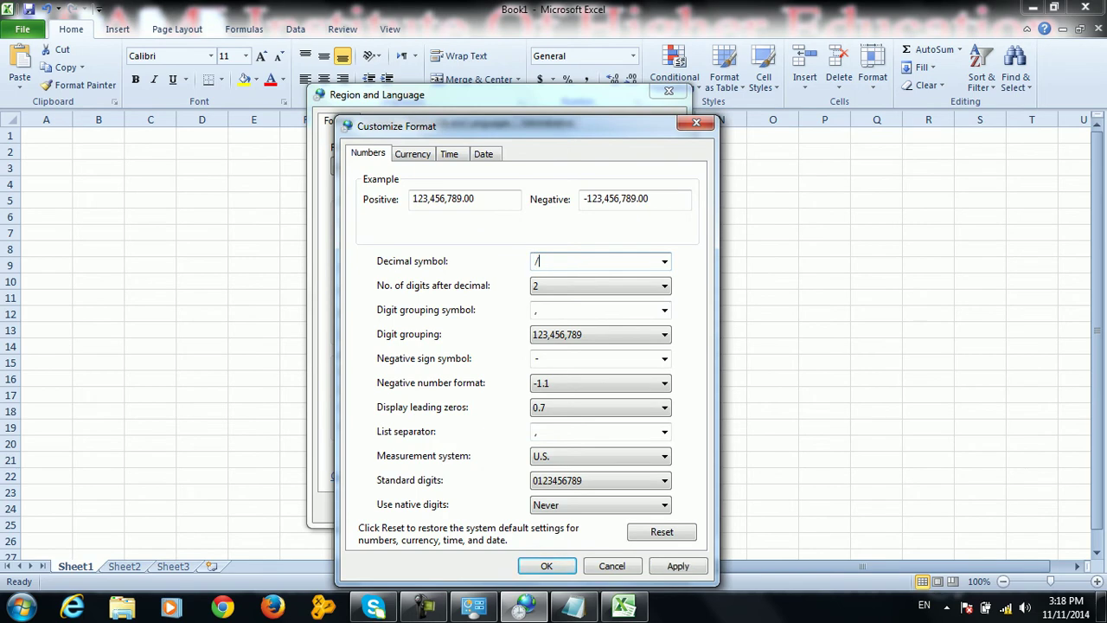
{"action": "left_click", "coordinate": [678, 566]}
{"action": "left_click", "coordinate": [549, 565]}
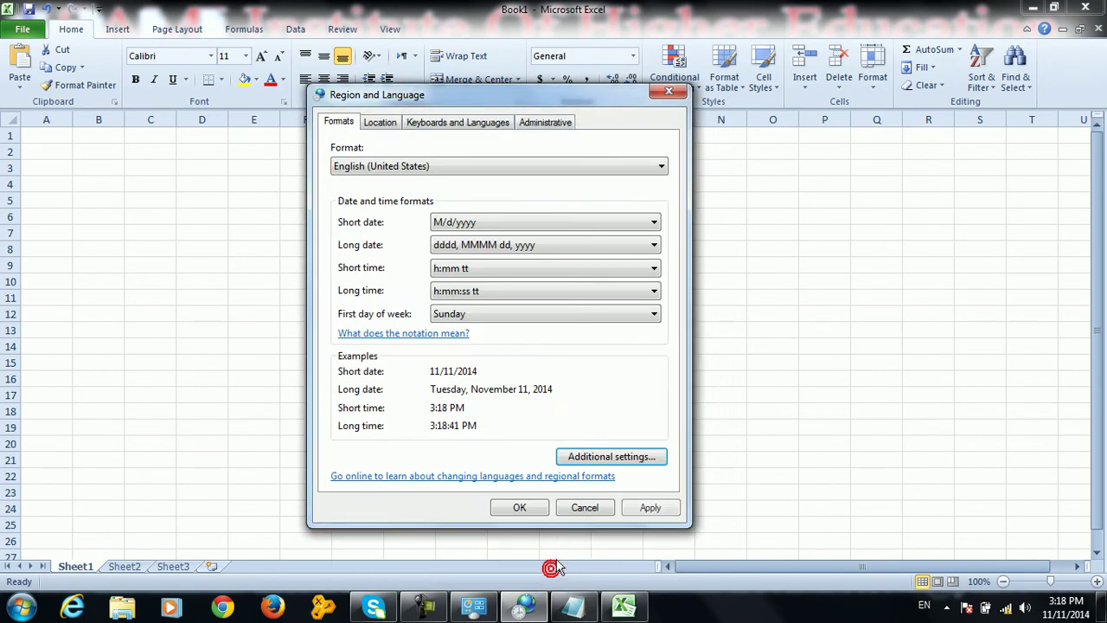
{"action": "left_click", "coordinate": [651, 508]}
Close Region and Language and type =5.5+6.5 into Excel cell K14
{"action": "key", "text": "Return"}
{"action": "left_click", "coordinate": [557, 351]}
{"action": "type", "text": "=5.5+6.5"}
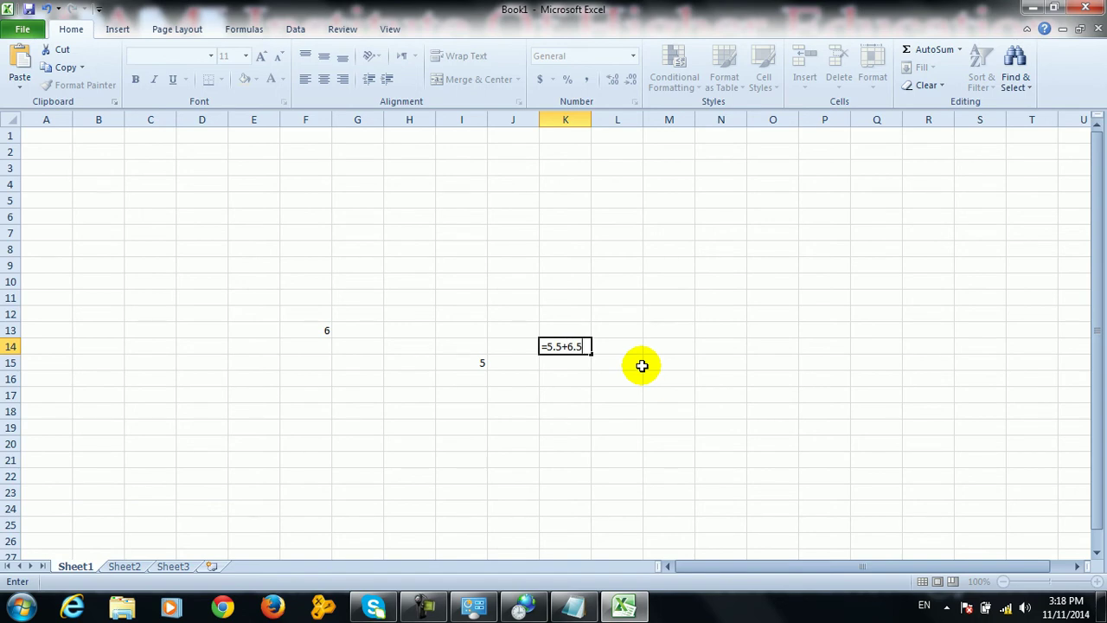
Correct K14 to =5/5+6/5 so it shows 12, then close Excel
{"action": "key", "text": "Return"}
{"action": "key", "text": "Return"}
{"action": "left_click", "coordinate": [554, 346]}
{"action": "key", "text": "BackSpace"}
{"action": "type", "text": "/"}
{"action": "left_click", "coordinate": [577, 345]}
{"action": "key", "text": "BackSpace"}
{"action": "type", "text": "/"}
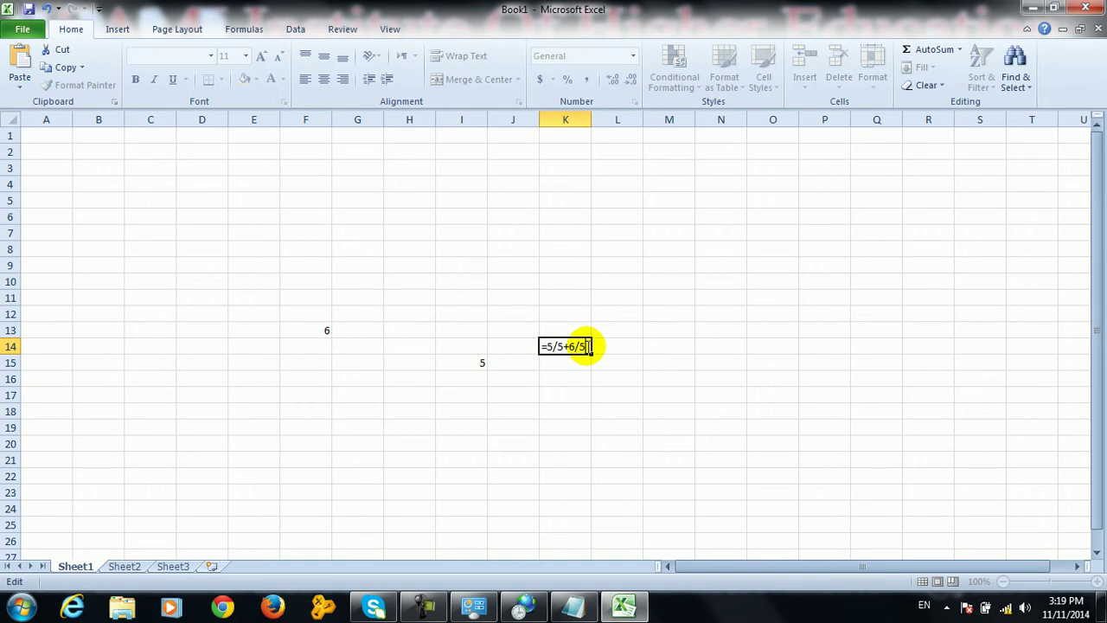
{"action": "key", "text": "Return"}
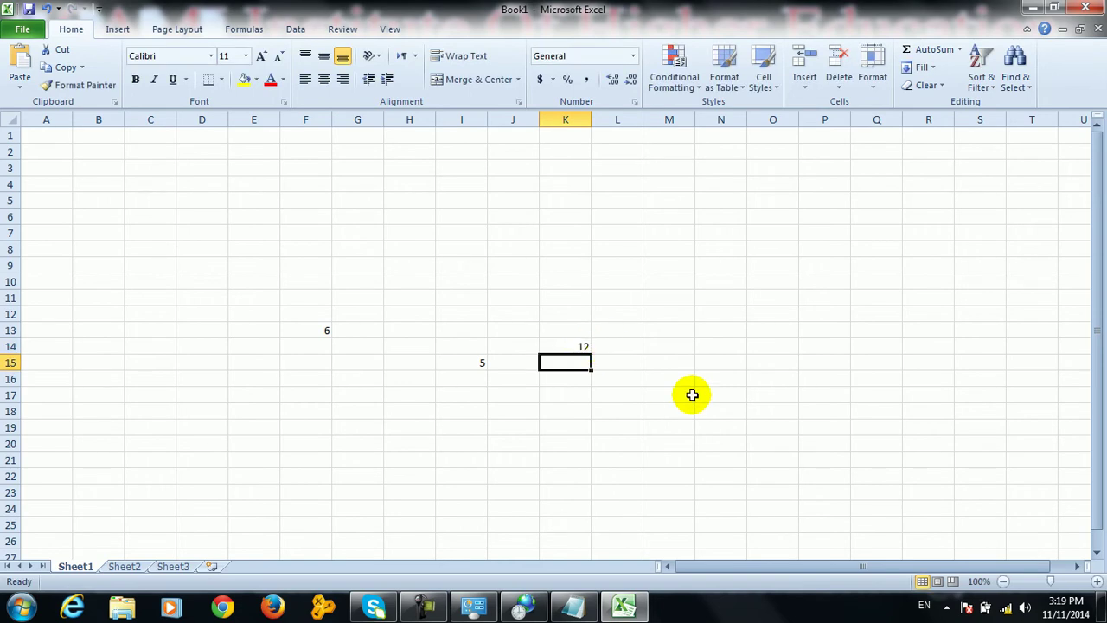
{"action": "left_click", "coordinate": [1085, 8]}
Discard Book1 and reset the number formats to their defaults
{"action": "left_click", "coordinate": [552, 321]}
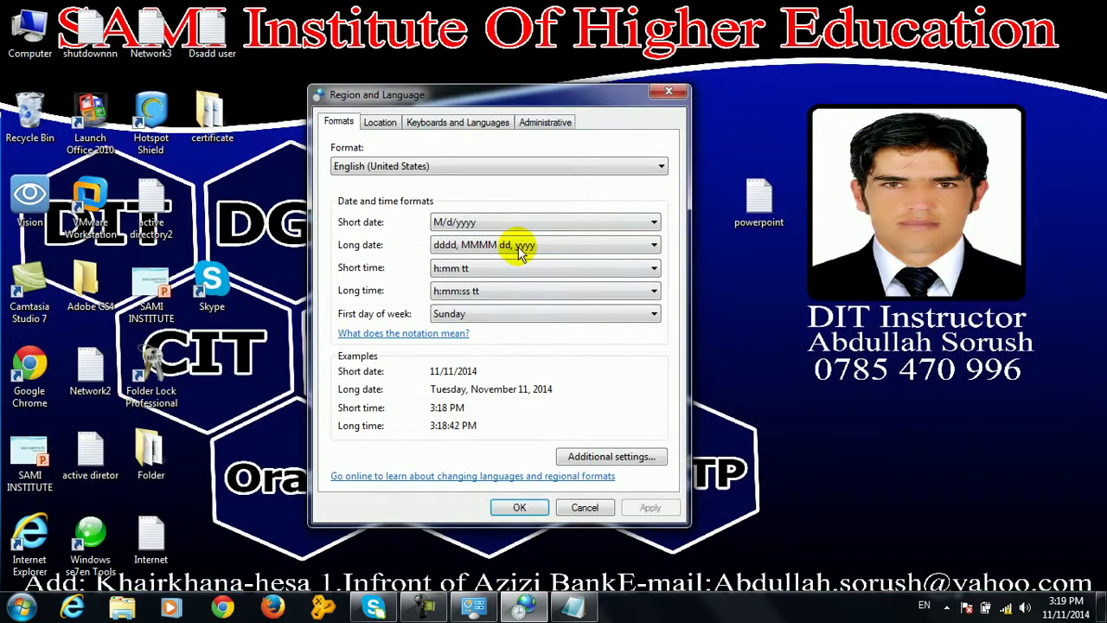
{"action": "left_click", "coordinate": [588, 456]}
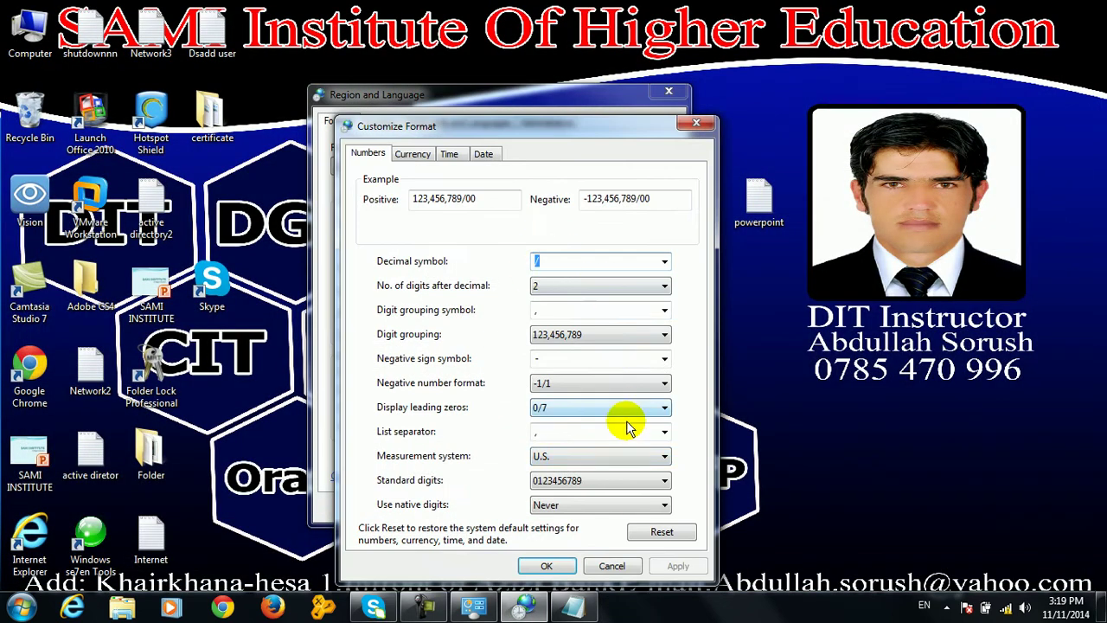
{"action": "left_click", "coordinate": [660, 531]}
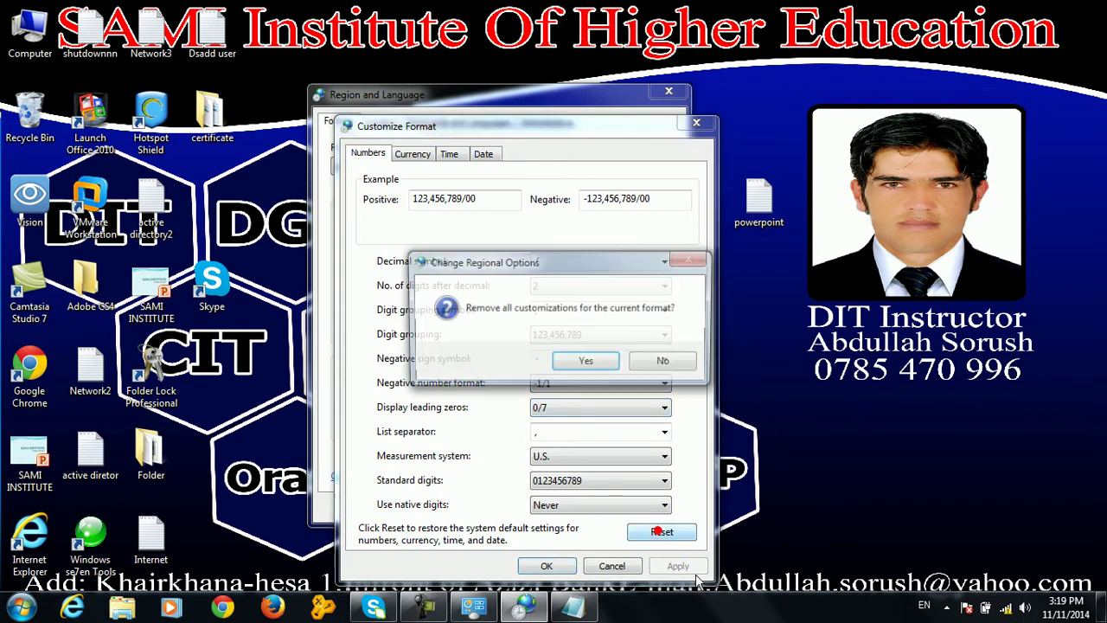
{"action": "left_click", "coordinate": [586, 360]}
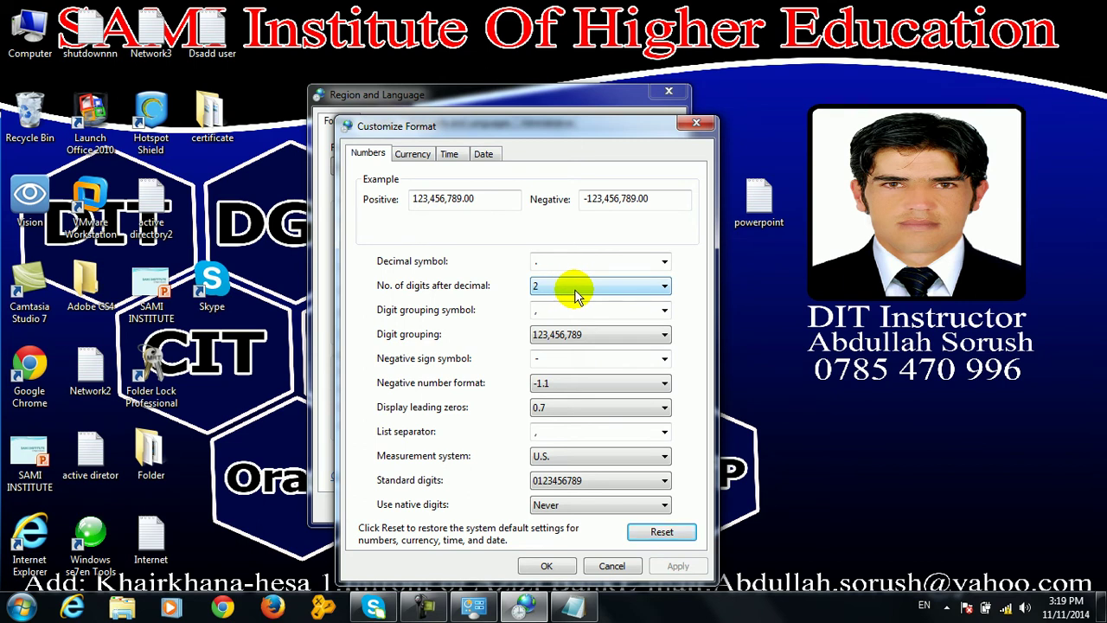
Review the restored digit, grouping, negative sign and currency settings, then launch a new Excel workbook
{"action": "left_click", "coordinate": [574, 289]}
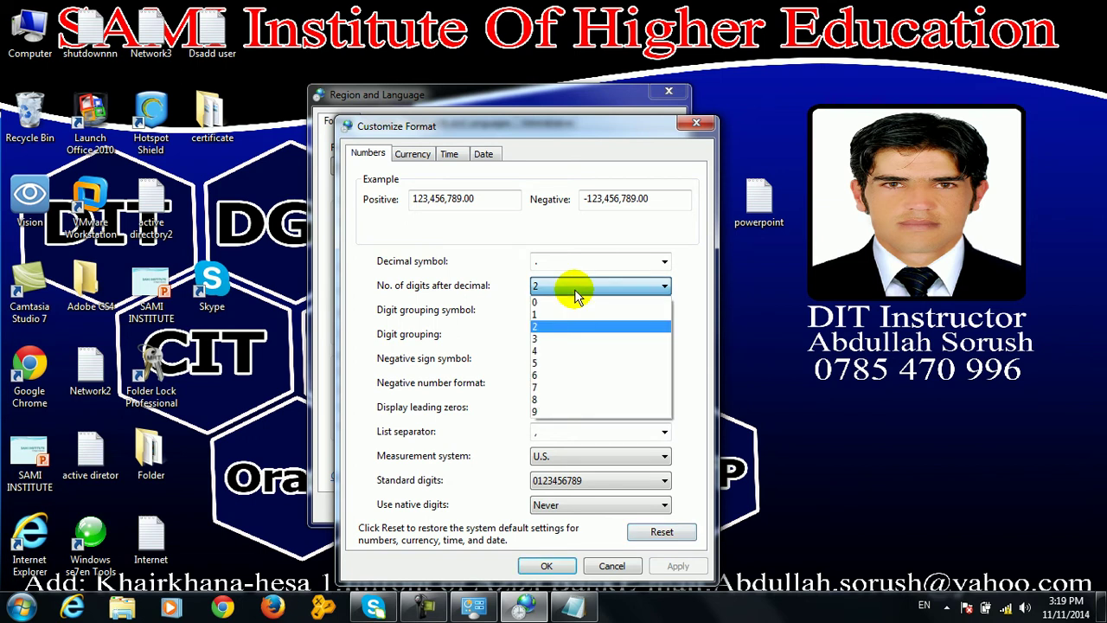
{"action": "left_click", "coordinate": [574, 289]}
{"action": "left_click", "coordinate": [563, 309]}
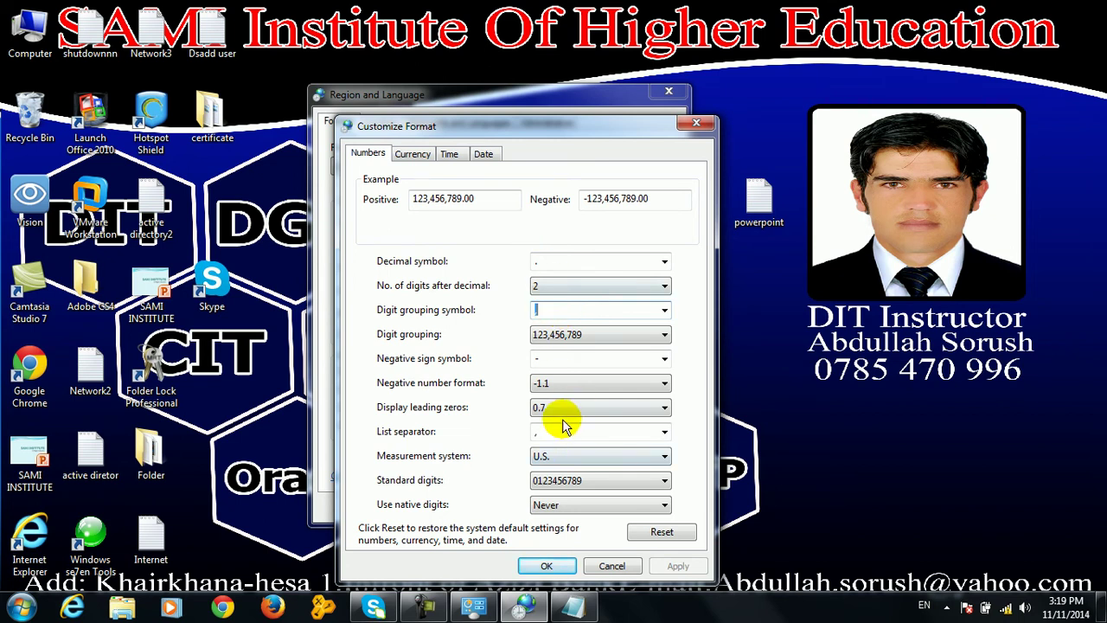
{"action": "left_click", "coordinate": [546, 360]}
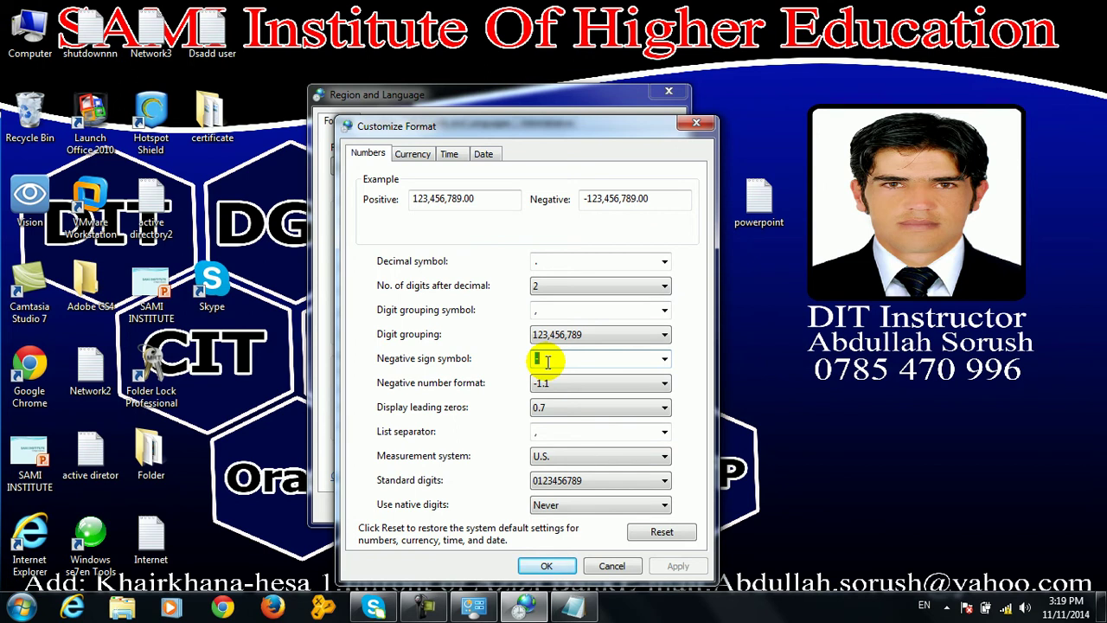
{"action": "left_click", "coordinate": [413, 153]}
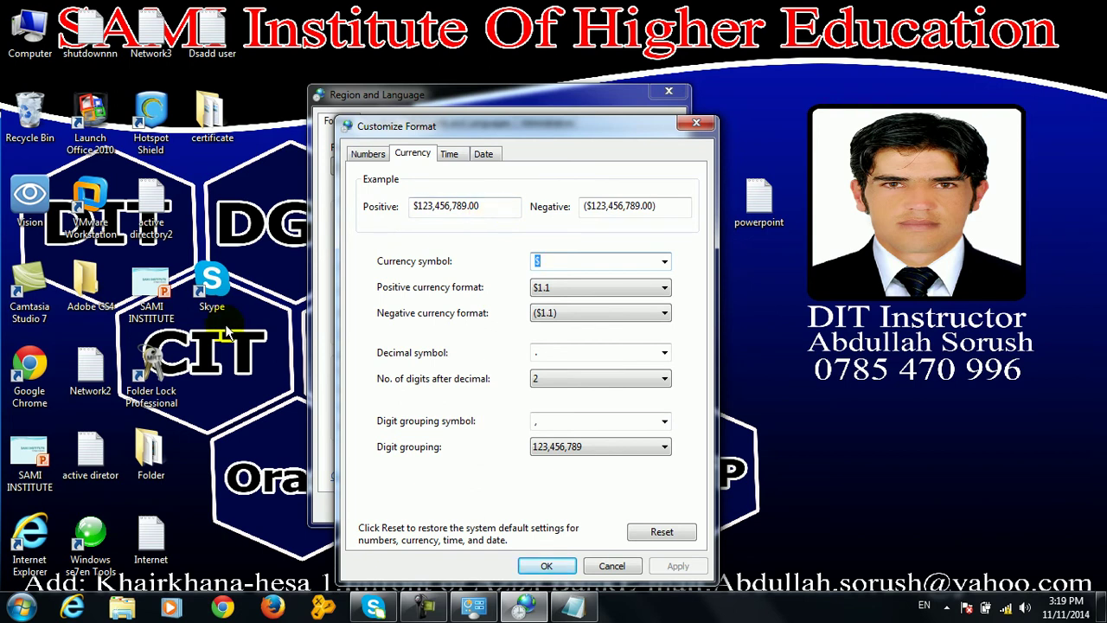
{"action": "key", "text": "super+r"}
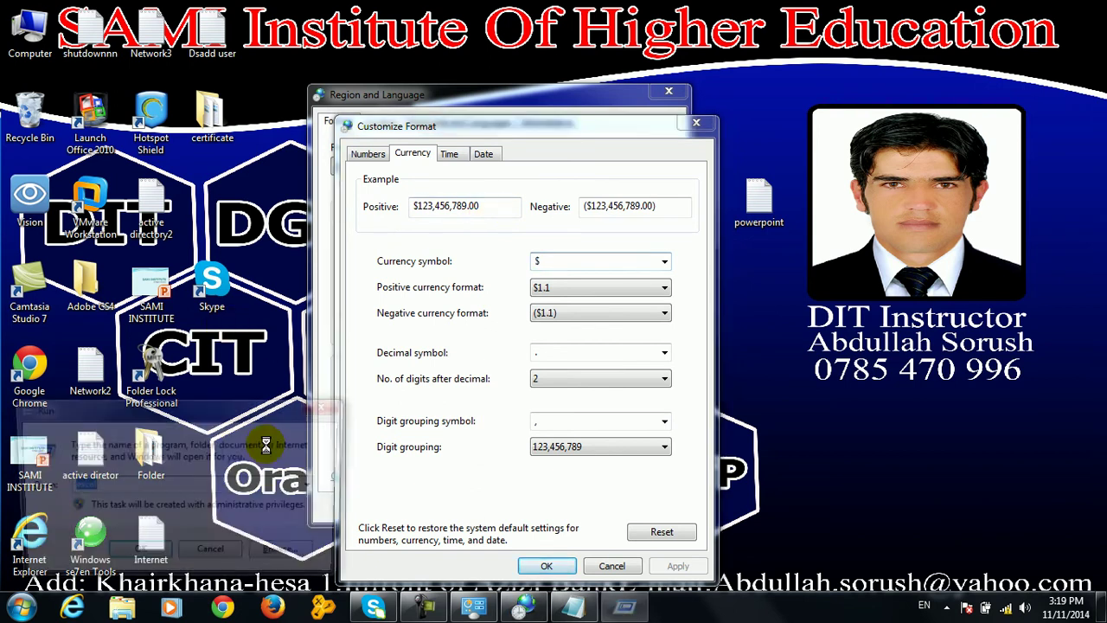
{"action": "key", "text": "Return"}
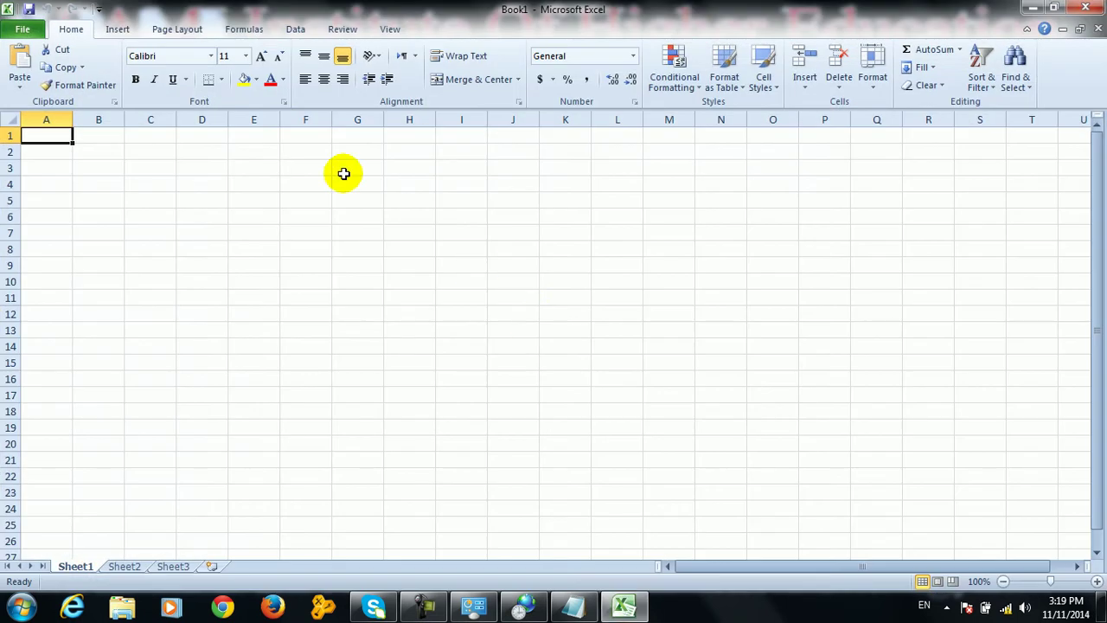
Enter the headings 'name' in A1 and 'salary' in B1
{"action": "type", "text": "name"}
{"action": "key", "text": "Tab"}
{"action": "type", "text": "salary"}
{"action": "key", "text": "Return"}
List the names ahmad, asad, wali, samir, basir and qadir in A2:A7
{"action": "type", "text": "ahmad"}
{"action": "key", "text": "Return"}
{"action": "type", "text": "asad"}
{"action": "key", "text": "Return"}
{"action": "type", "text": "wali"}
{"action": "key", "text": "Return"}
{"action": "type", "text": "samir"}
{"action": "key", "text": "Return"}
{"action": "type", "text": "basir"}
{"action": "key", "text": "Return"}
{"action": "type", "text": "qadir"}
{"action": "key", "text": "Tab"}
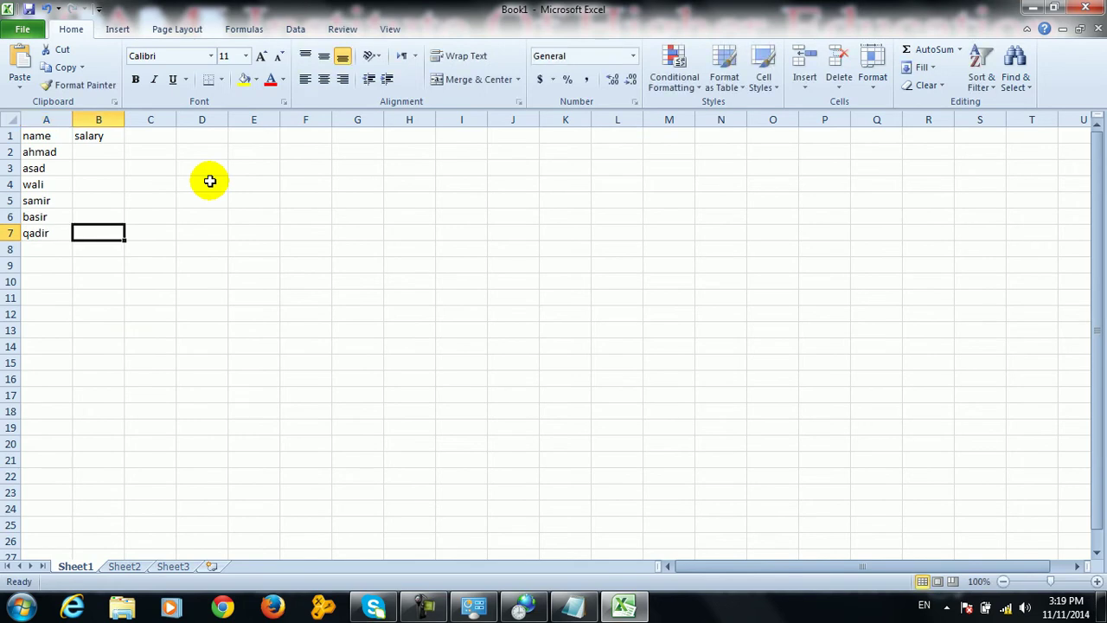
Enter salaries from B7 up to B2: 400, 60, 9000, 3000, 8000, 12000
{"action": "type", "text": "4000"}
{"action": "key", "text": "Up"}
{"action": "type", "text": "60"}
{"action": "key", "text": "Up"}
{"action": "type", "text": "9000"}
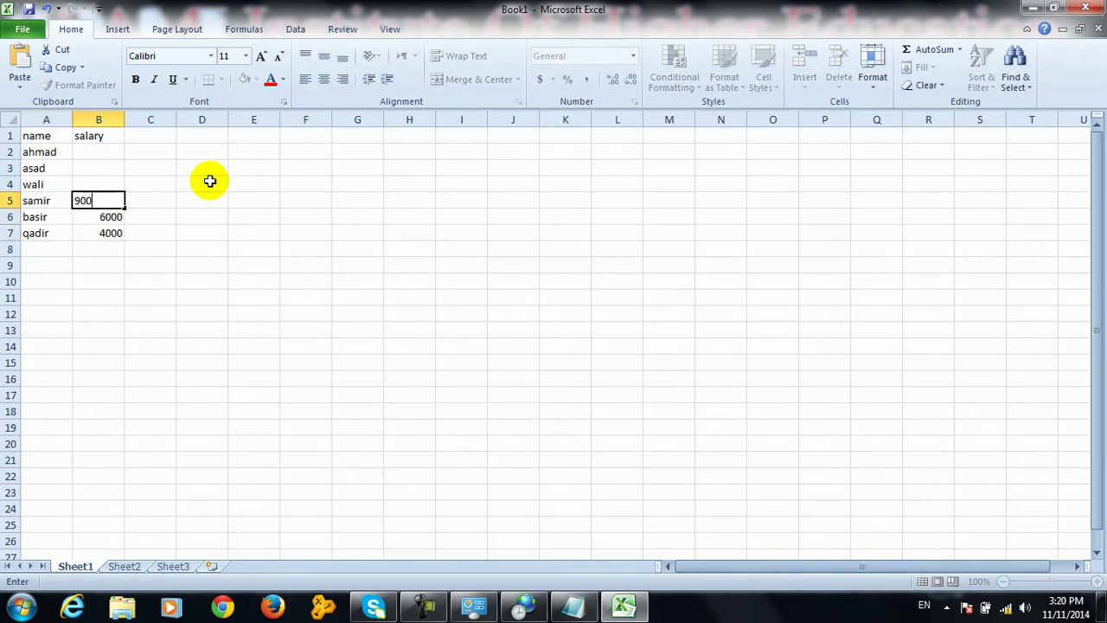
{"action": "key", "text": "Up"}
{"action": "type", "text": "3000"}
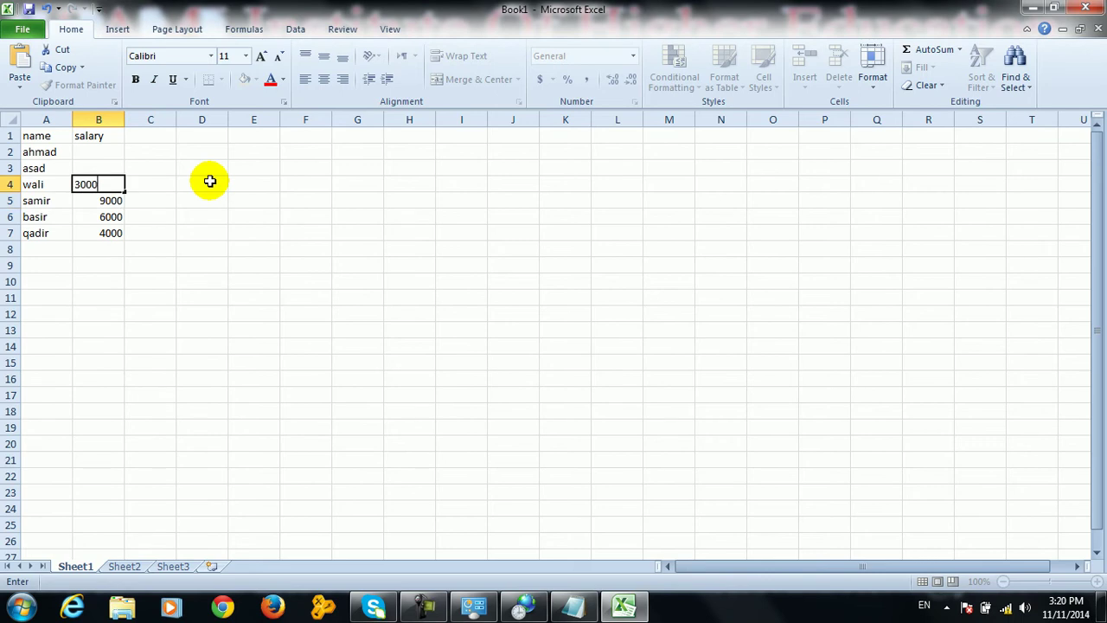
{"action": "key", "text": "Up"}
{"action": "type", "text": "8000"}
{"action": "key", "text": "Up"}
{"action": "type", "text": "12000"}
{"action": "key", "text": "Return"}
Format the salaries in B2:B7 as Currency
{"action": "left_click_drag", "start_coordinate": [111, 149], "coordinate": [111, 234]}
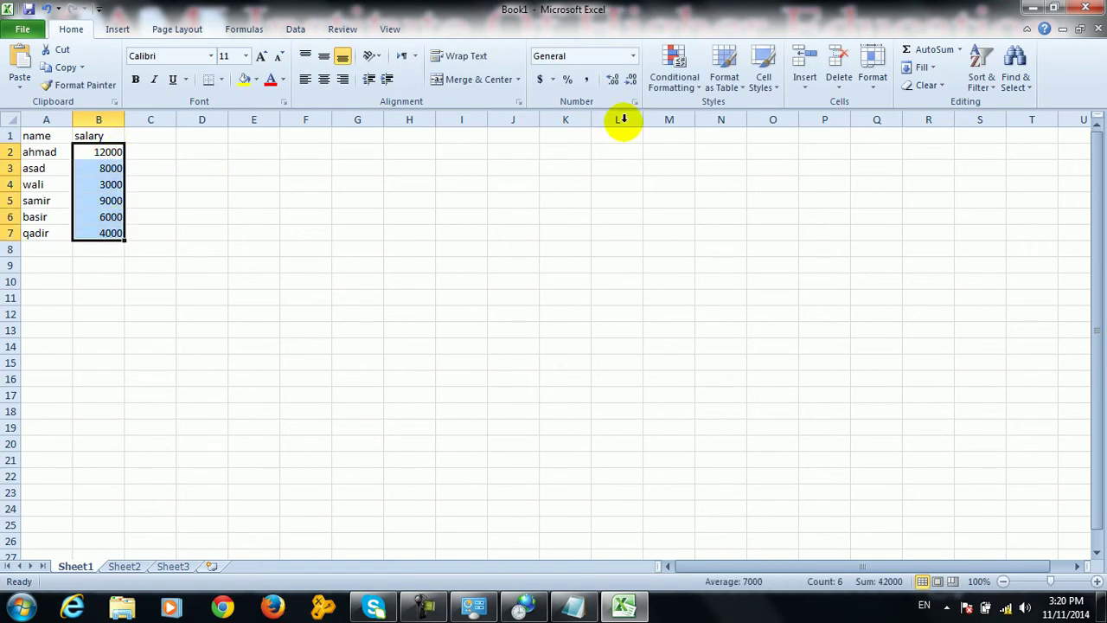
{"action": "left_click", "coordinate": [632, 55]}
{"action": "left_click", "coordinate": [606, 149]}
{"action": "left_click", "coordinate": [472, 311]}
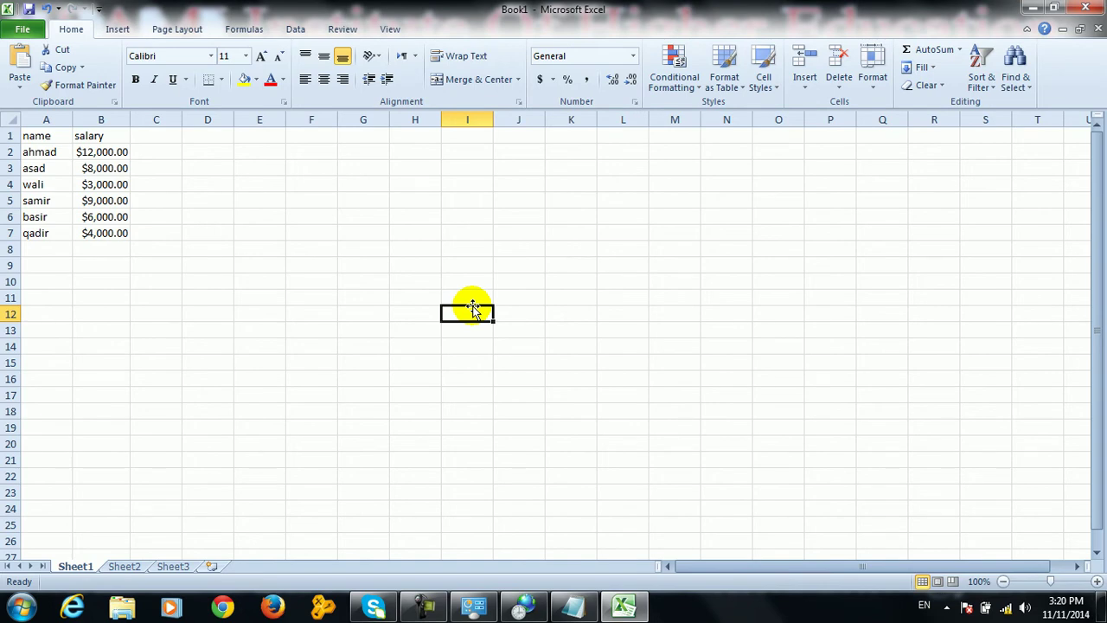
Set the currency symbol to Afs and apply it
{"action": "left_click", "coordinate": [523, 606]}
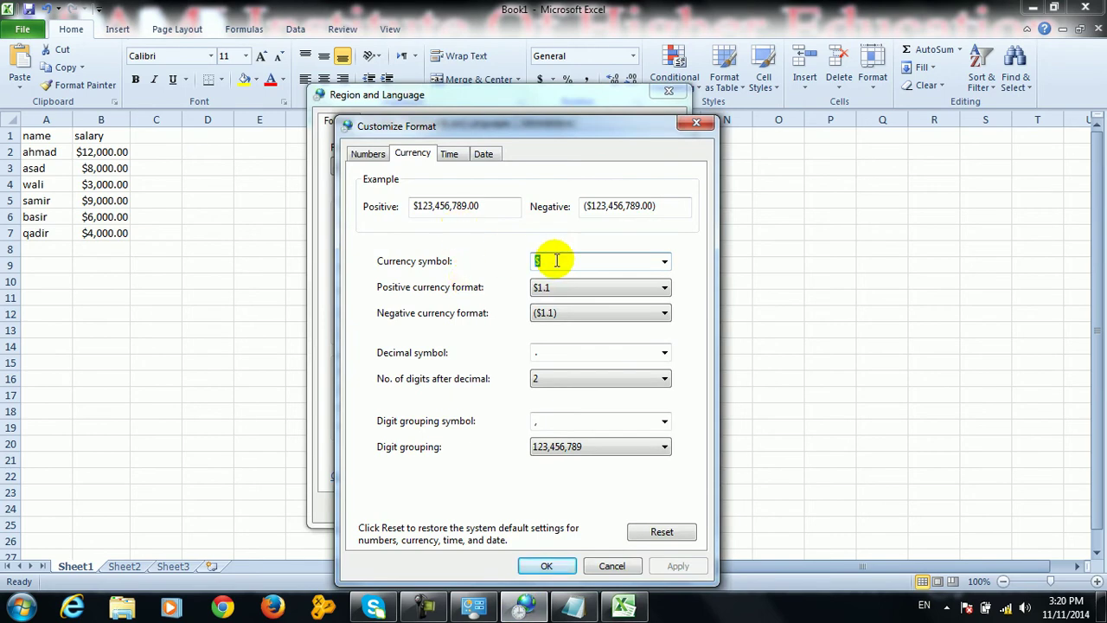
{"action": "type", "text": "Afs"}
{"action": "left_click", "coordinate": [679, 565]}
{"action": "left_click", "coordinate": [546, 565]}
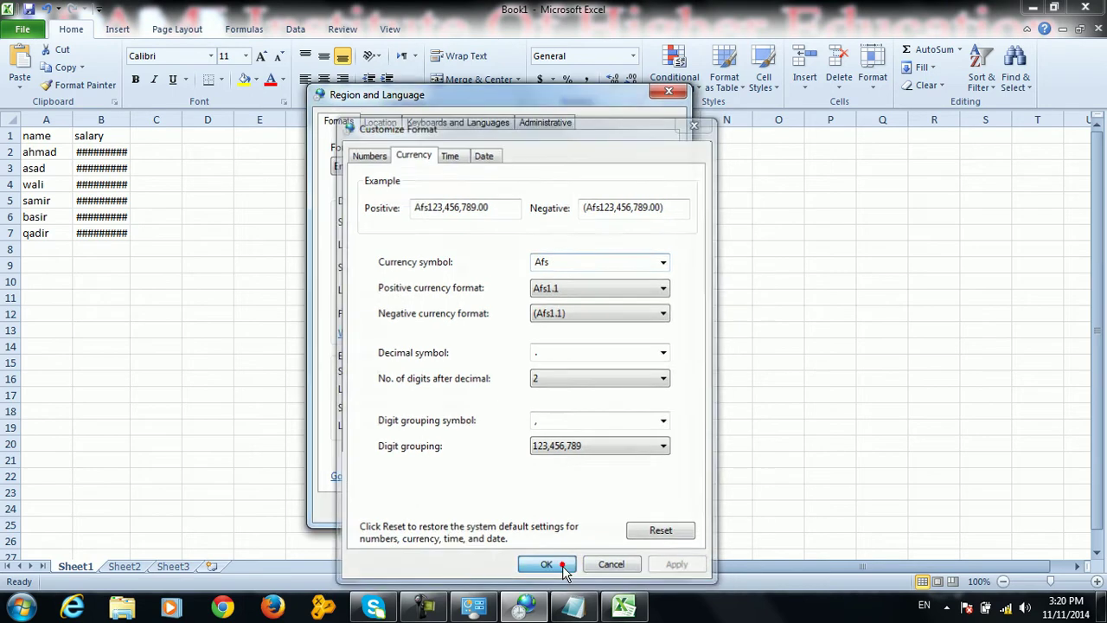
{"action": "left_click", "coordinate": [648, 507]}
Close Region and Language, widen column B to show Afs12,000.00, and close Excel
{"action": "left_click", "coordinate": [521, 507]}
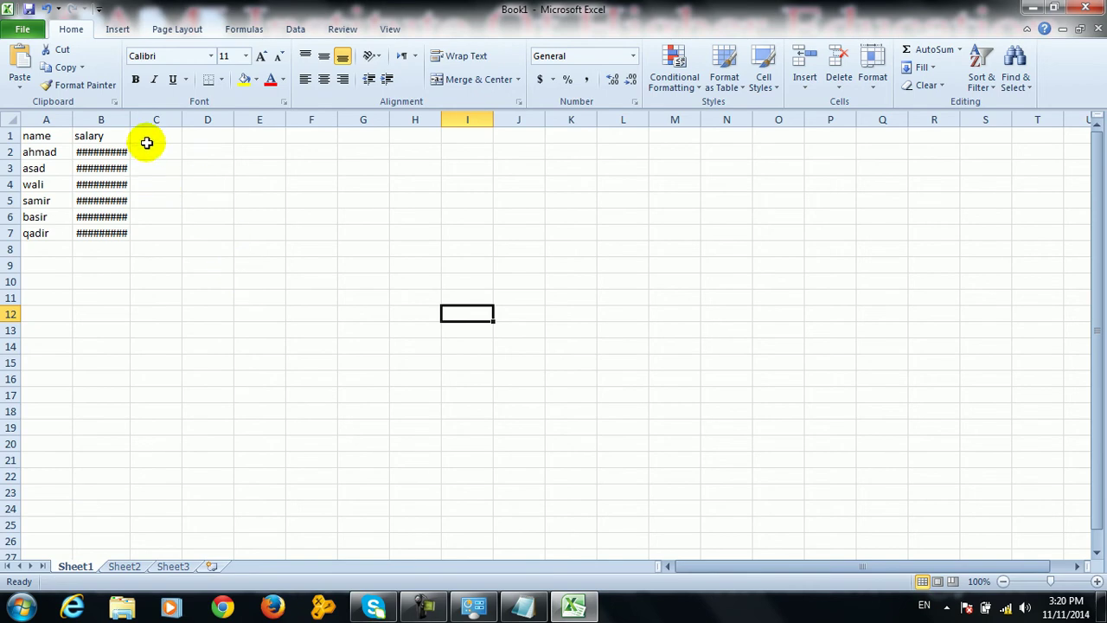
{"action": "left_click_drag", "start_coordinate": [130, 119], "coordinate": [145, 121]}
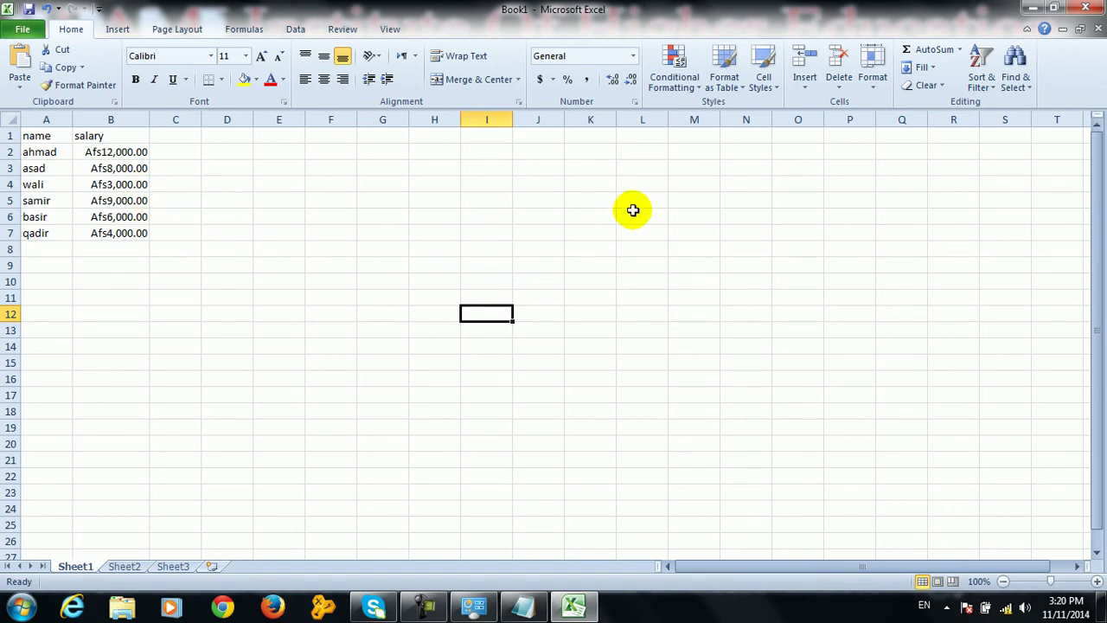
{"action": "left_click", "coordinate": [1085, 8]}
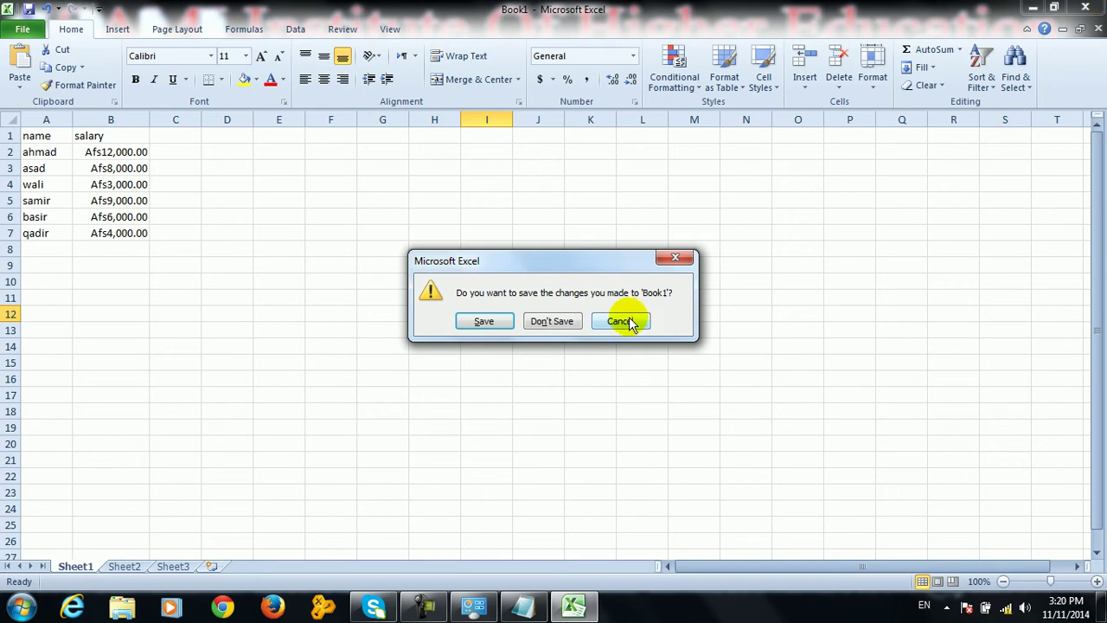
Discard Book1 and open the Time format settings in Region and Language from Control Panel
{"action": "left_click", "coordinate": [564, 322]}
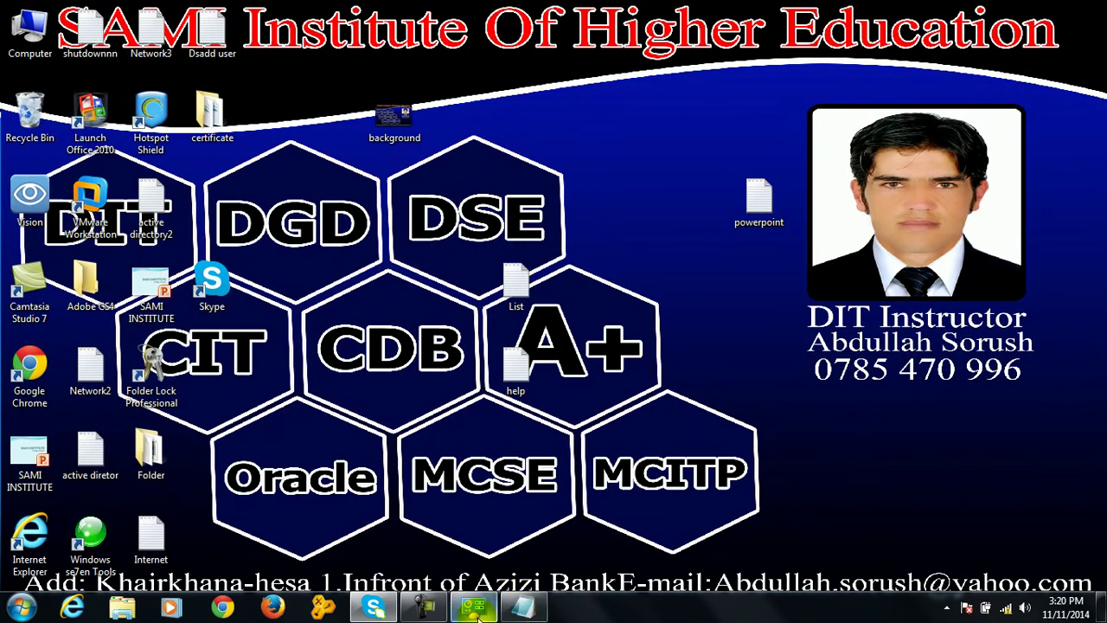
{"action": "left_click", "coordinate": [21, 608]}
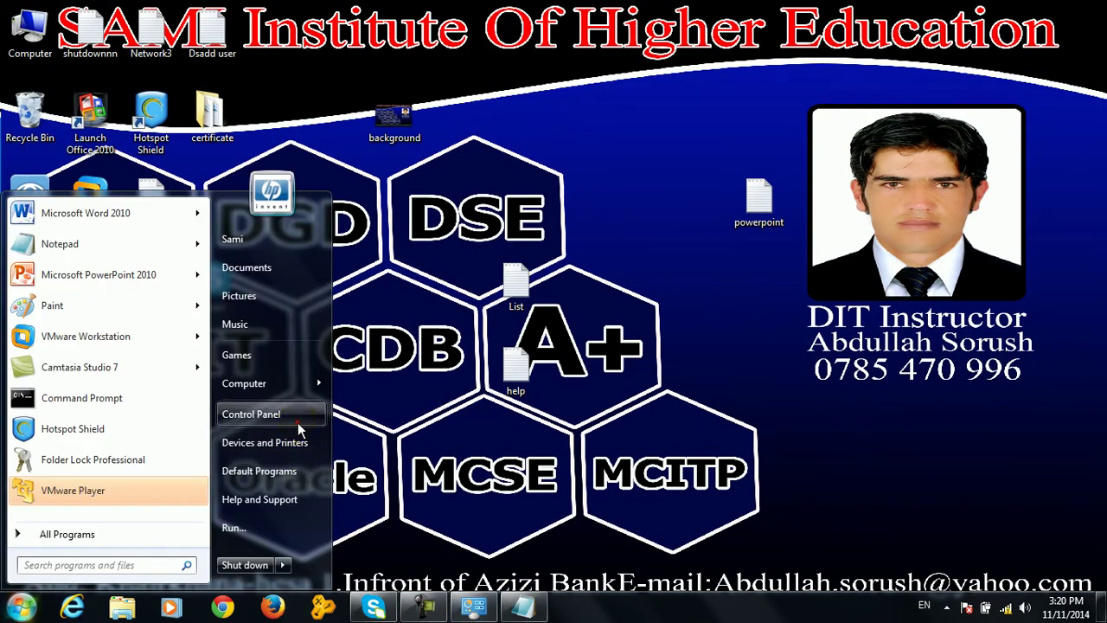
{"action": "left_click", "coordinate": [297, 423]}
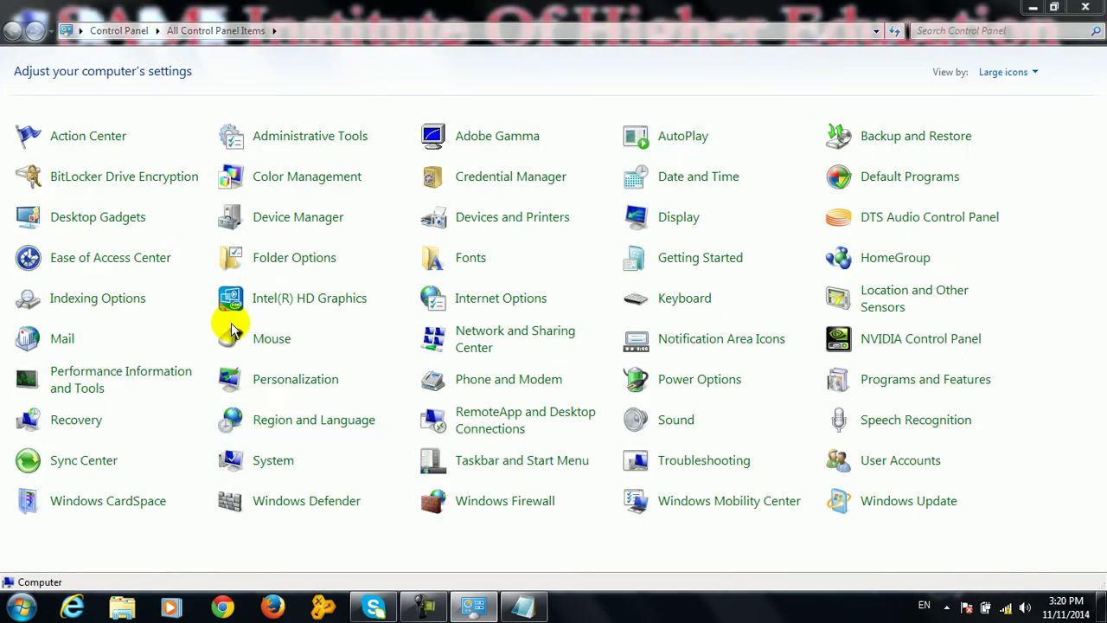
{"action": "left_click", "coordinate": [271, 424]}
{"action": "left_click", "coordinate": [394, 476]}
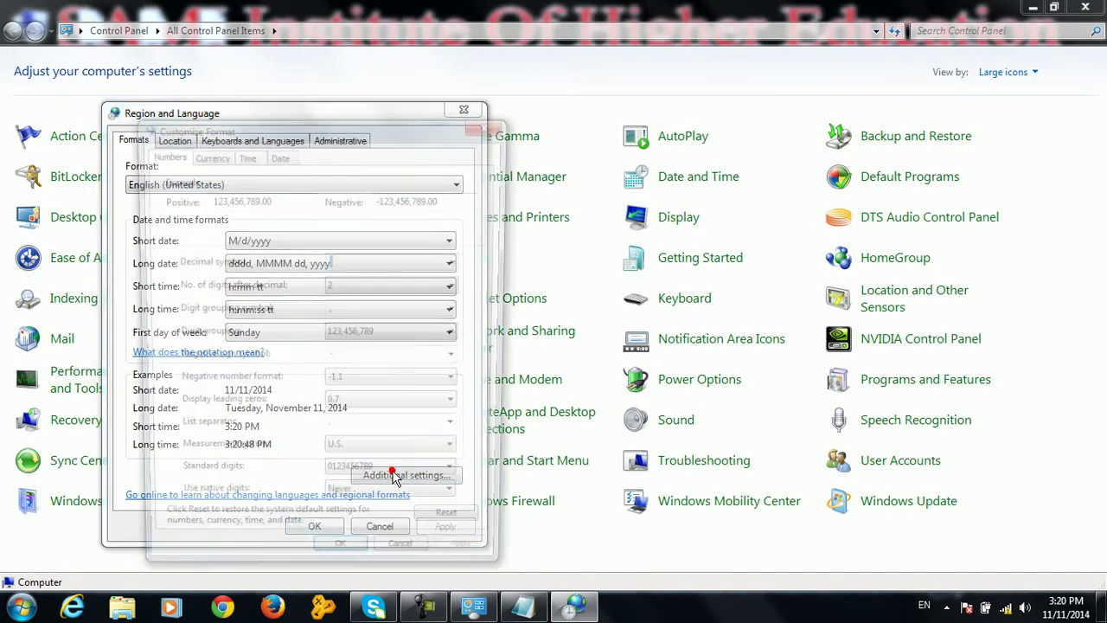
{"action": "left_click", "coordinate": [208, 153]}
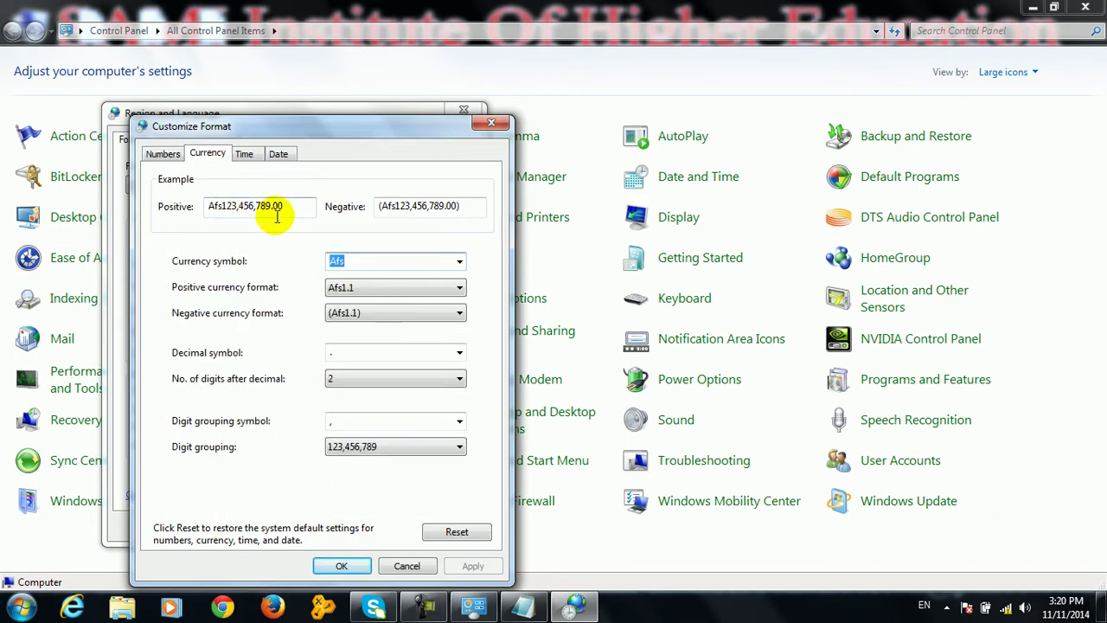
{"action": "left_click", "coordinate": [243, 154]}
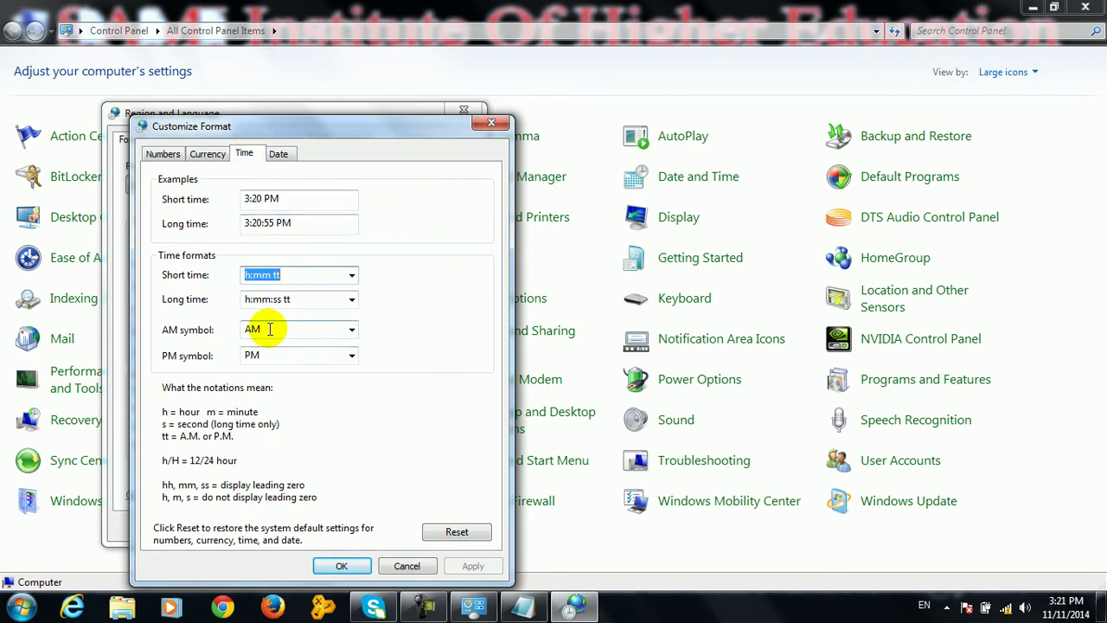
Set the AM symbol to Morning and the PM symbol to Evening, and apply
{"action": "left_click", "coordinate": [270, 329]}
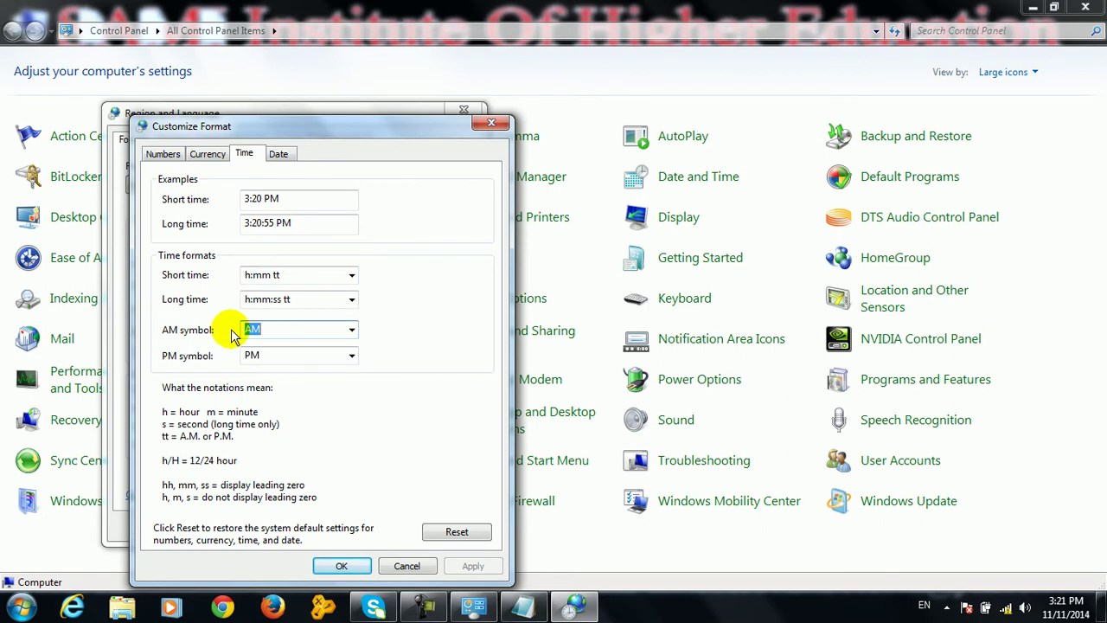
{"action": "type", "text": "M"}
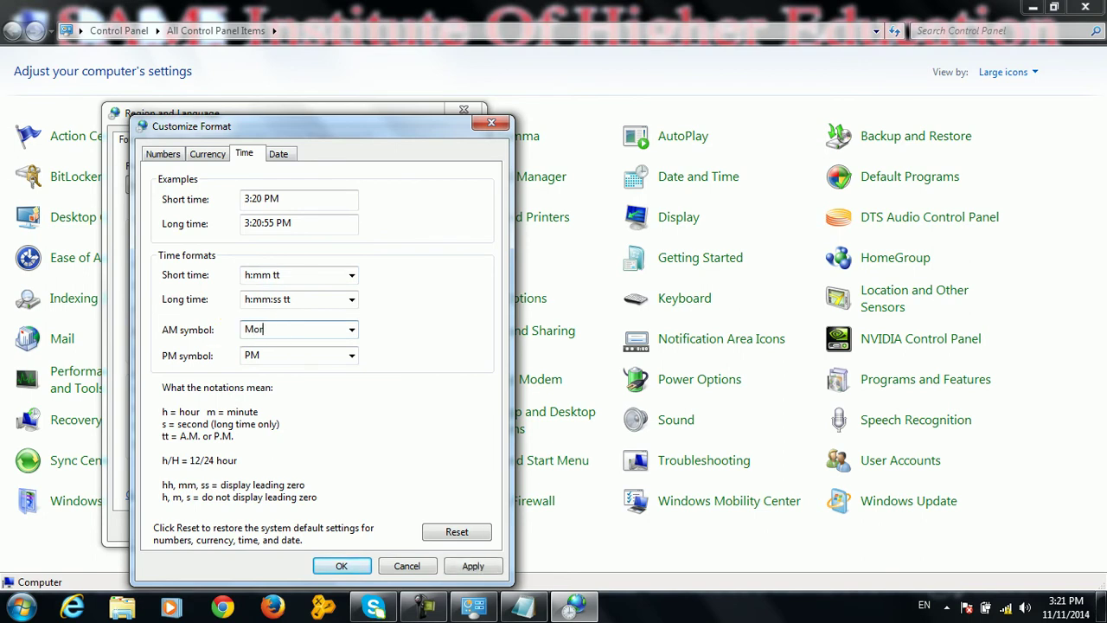
{"action": "left_click", "coordinate": [257, 356]}
{"action": "type", "text": "E"}
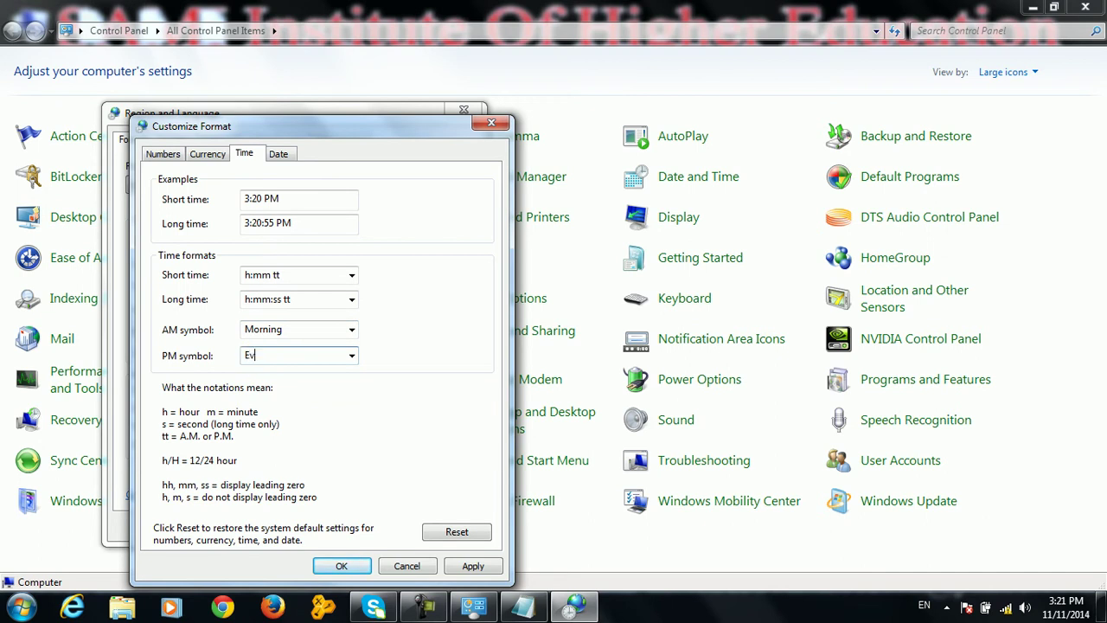
{"action": "type", "text": "vening"}
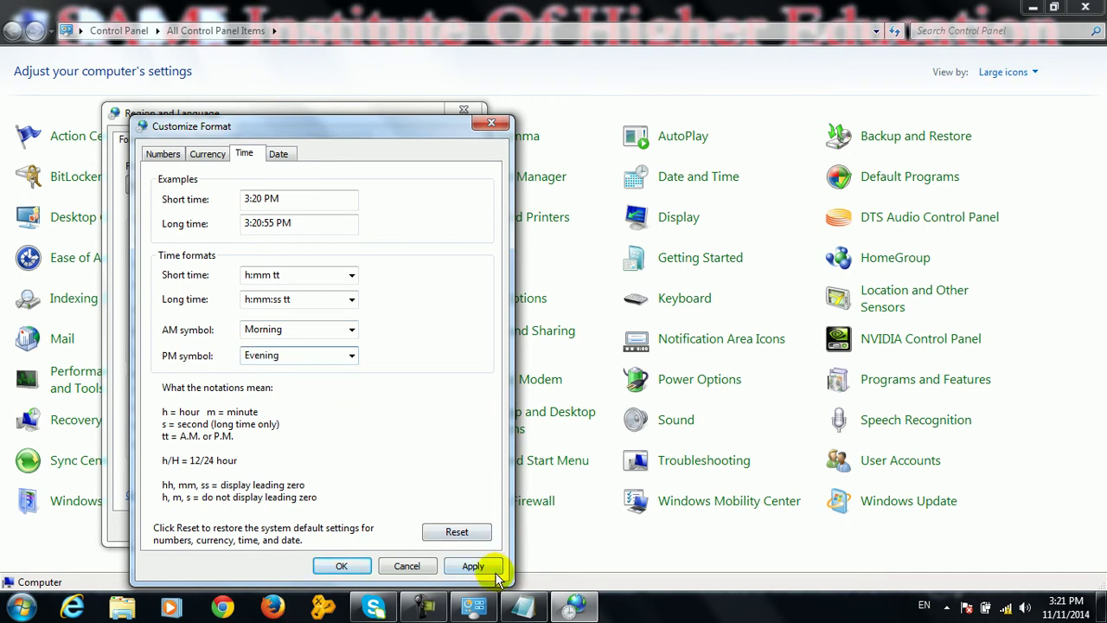
{"action": "left_click", "coordinate": [484, 565]}
{"action": "left_click", "coordinate": [351, 566]}
{"action": "left_click", "coordinate": [458, 527]}
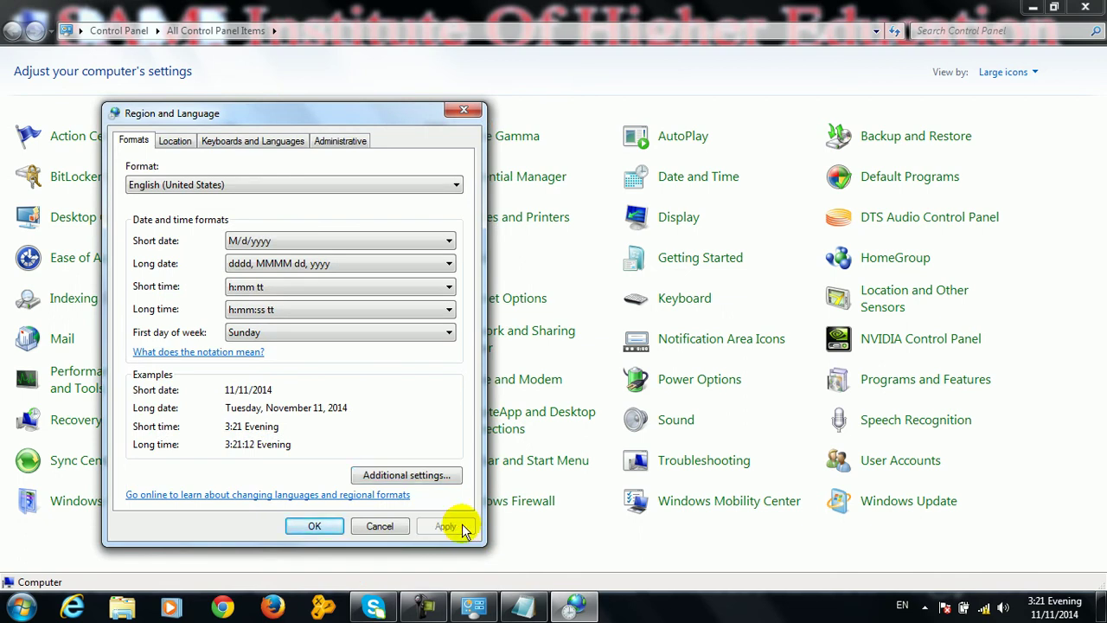
Reset all regional formats to defaults and apply, so times read 3:21 PM
{"action": "left_click", "coordinate": [424, 475]}
{"action": "left_click", "coordinate": [275, 157]}
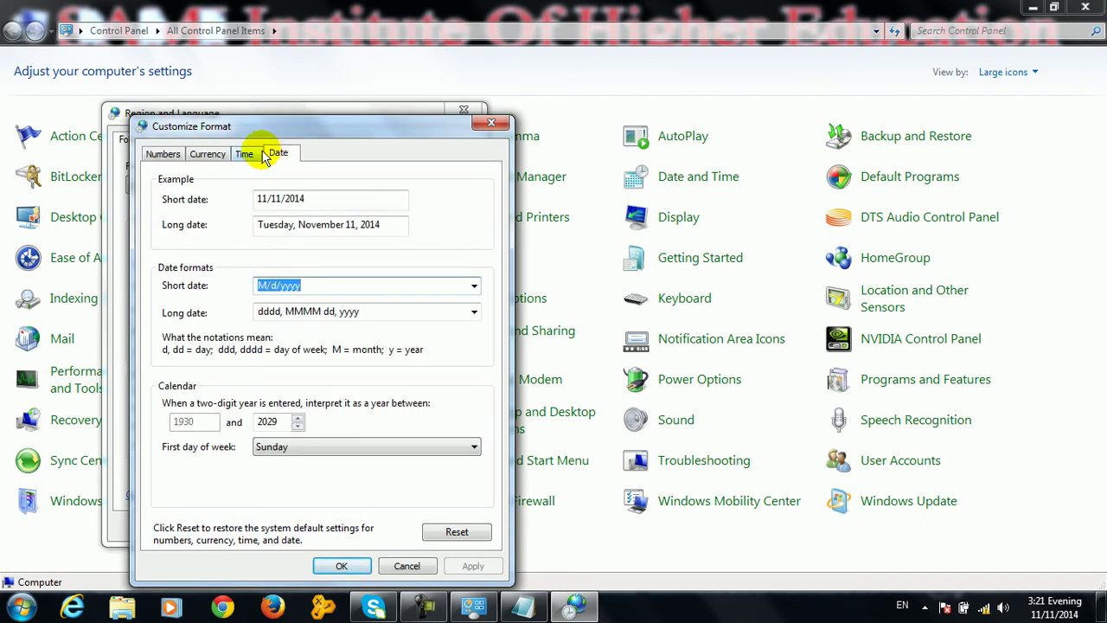
{"action": "left_click", "coordinate": [456, 530]}
{"action": "left_click", "coordinate": [586, 363]}
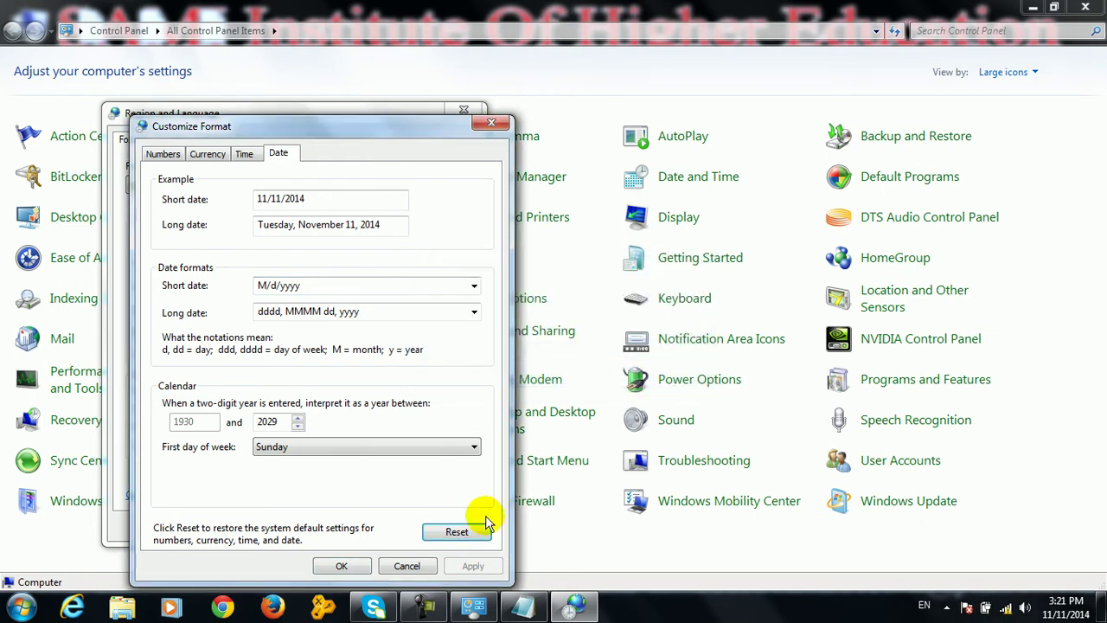
{"action": "left_click", "coordinate": [361, 563]}
{"action": "left_click", "coordinate": [450, 526]}
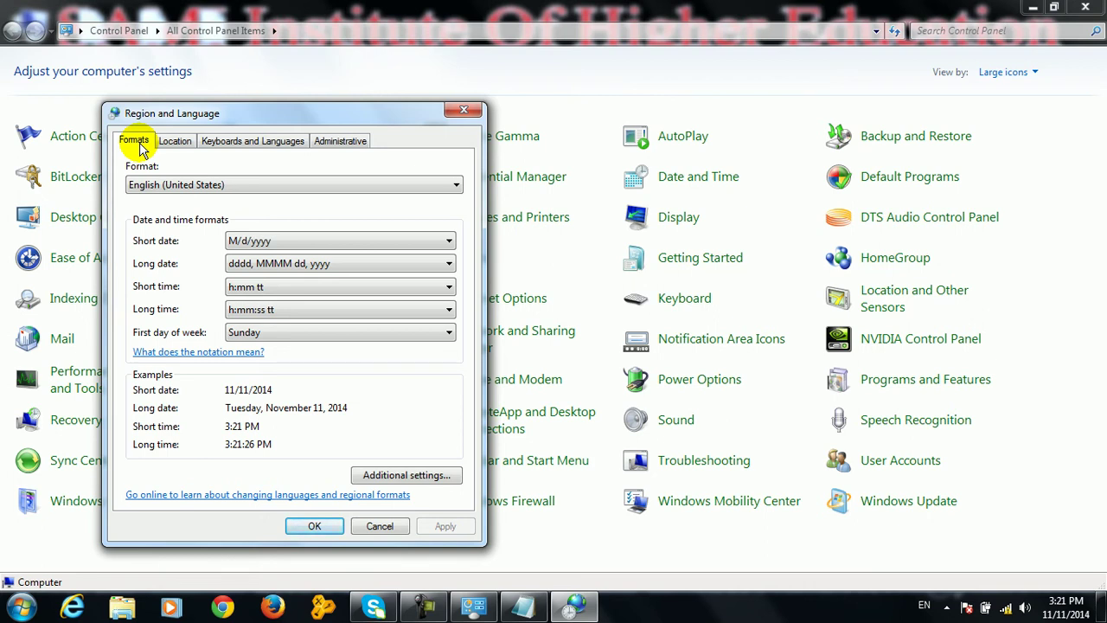
Choose Afghanistan as the current location, apply it, and view Keyboards and Languages
{"action": "left_click", "coordinate": [169, 144]}
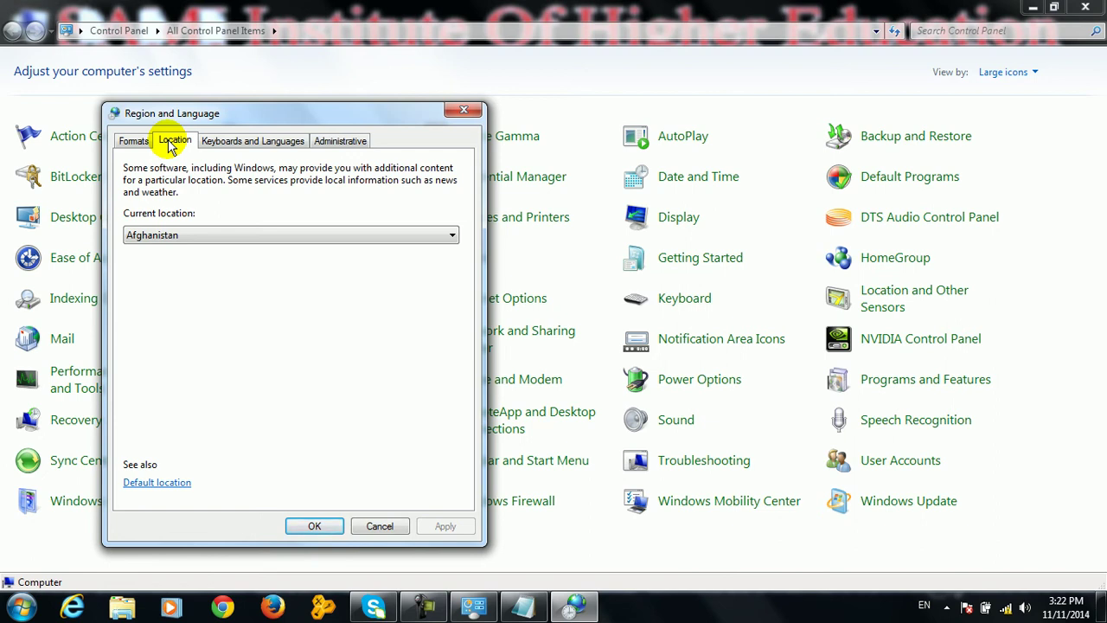
{"action": "left_click", "coordinate": [215, 234]}
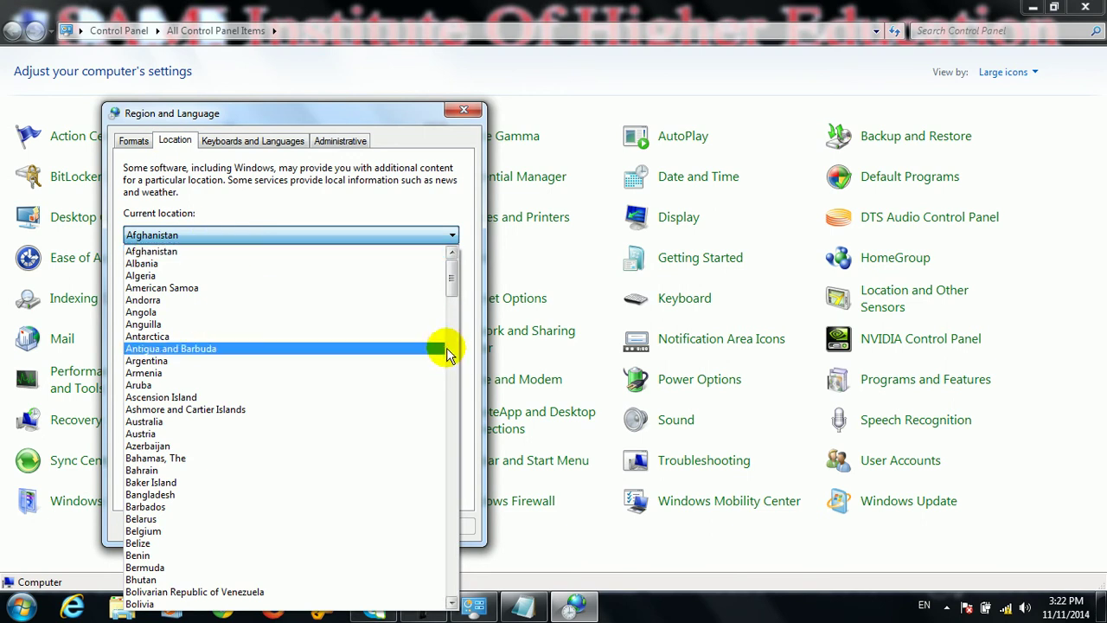
{"action": "left_click_drag", "start_coordinate": [451, 269], "coordinate": [444, 225]}
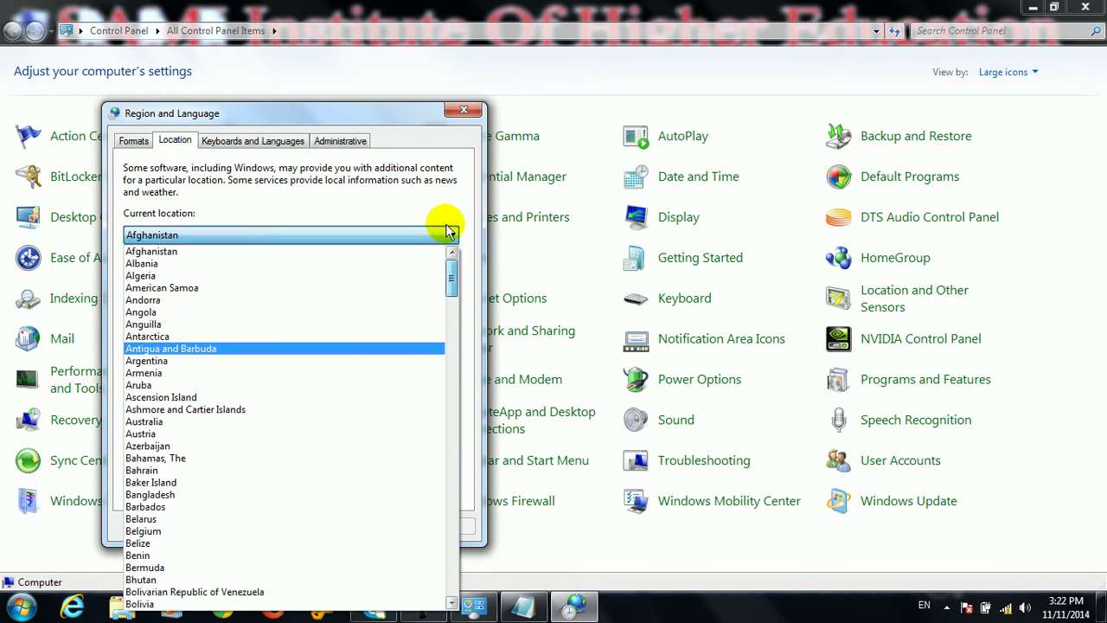
{"action": "left_click", "coordinate": [268, 248]}
{"action": "left_click", "coordinate": [446, 527]}
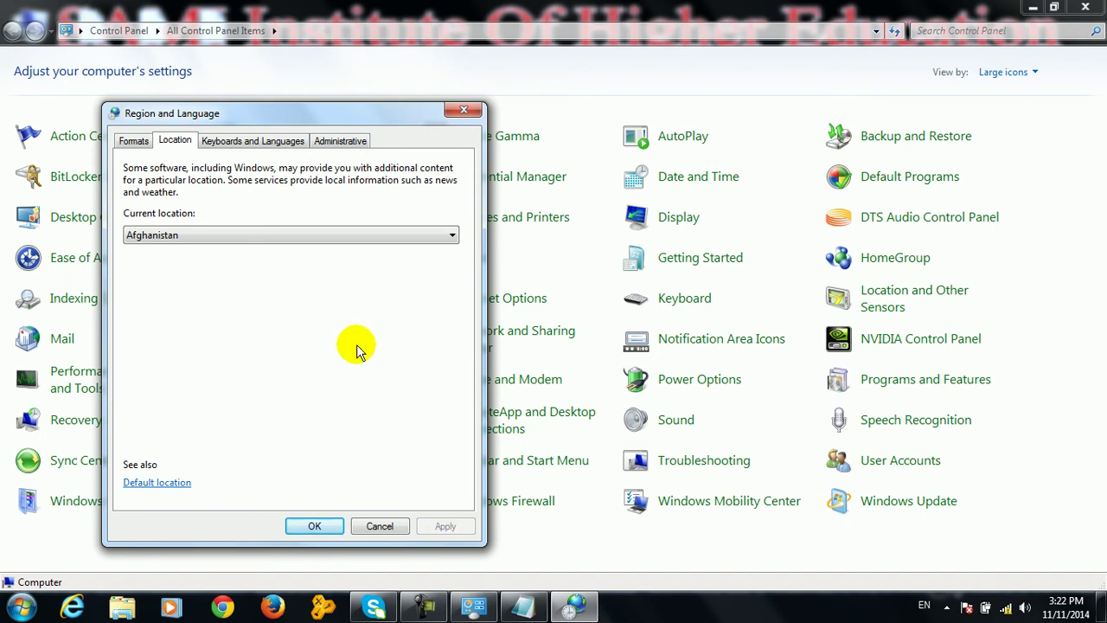
{"action": "left_click", "coordinate": [277, 144]}
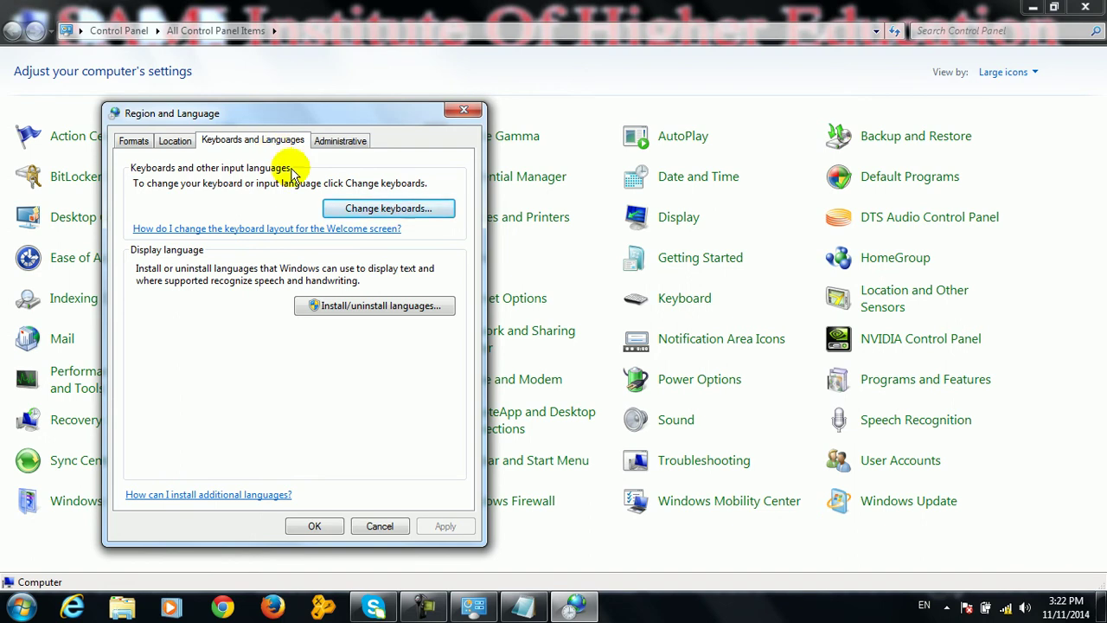
Remove the Dari, Pashto and Persian input languages, leaving only English (United States)
{"action": "left_click", "coordinate": [360, 213]}
{"action": "left_click", "coordinate": [207, 384]}
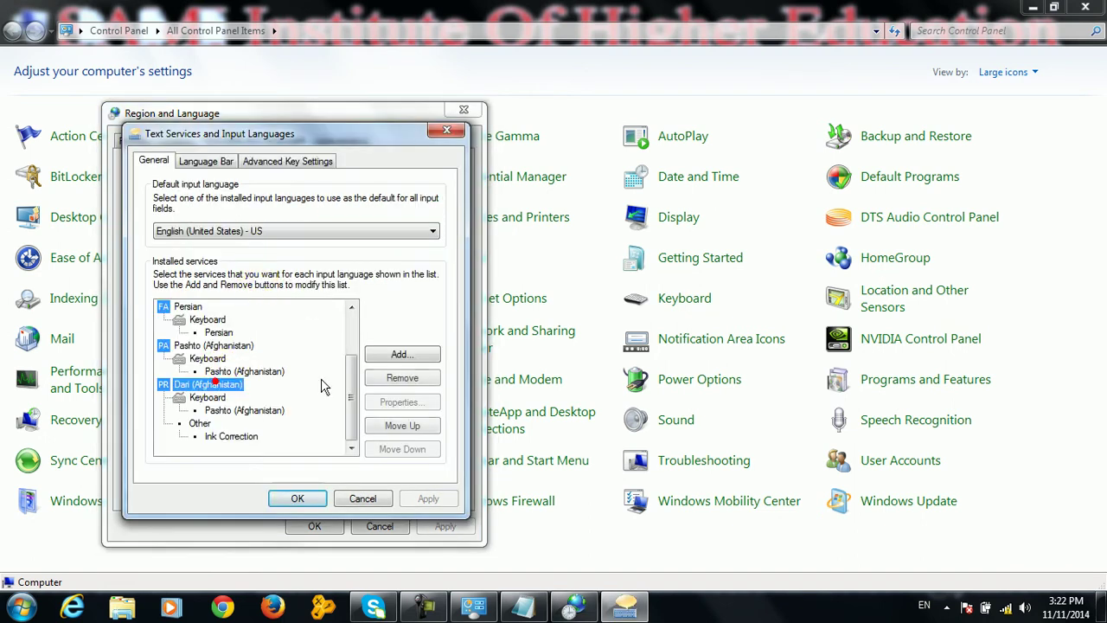
{"action": "left_click", "coordinate": [402, 378]}
{"action": "left_click", "coordinate": [211, 410]}
{"action": "left_click", "coordinate": [394, 380]}
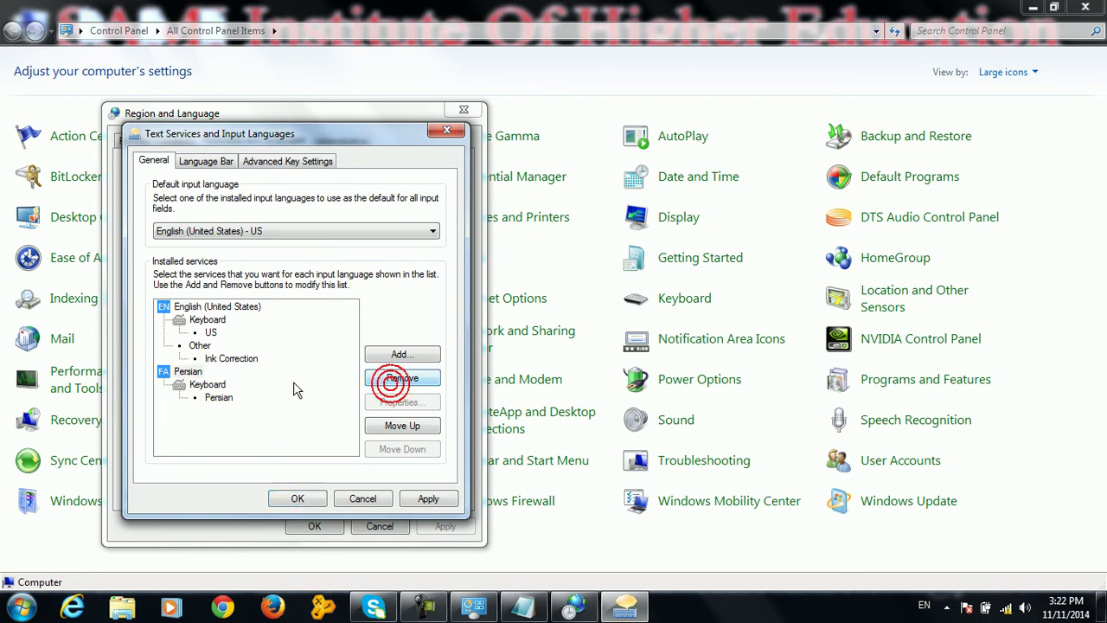
{"action": "left_click", "coordinate": [188, 371]}
{"action": "left_click", "coordinate": [430, 383]}
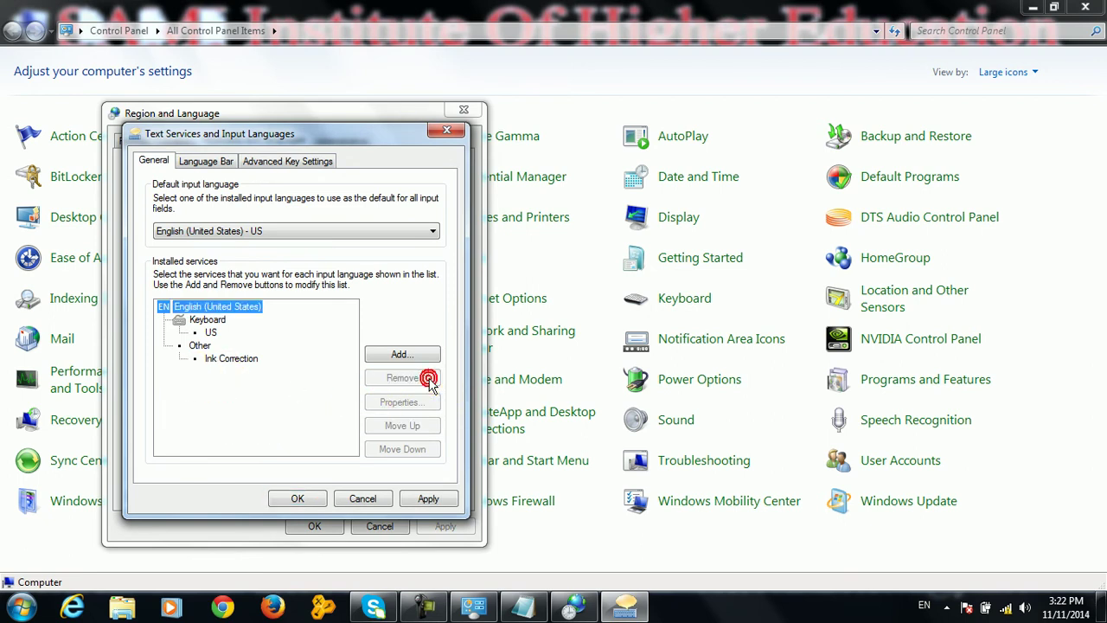
Apply the input language changes and close Region and Language and Control Panel
{"action": "left_click", "coordinate": [427, 500]}
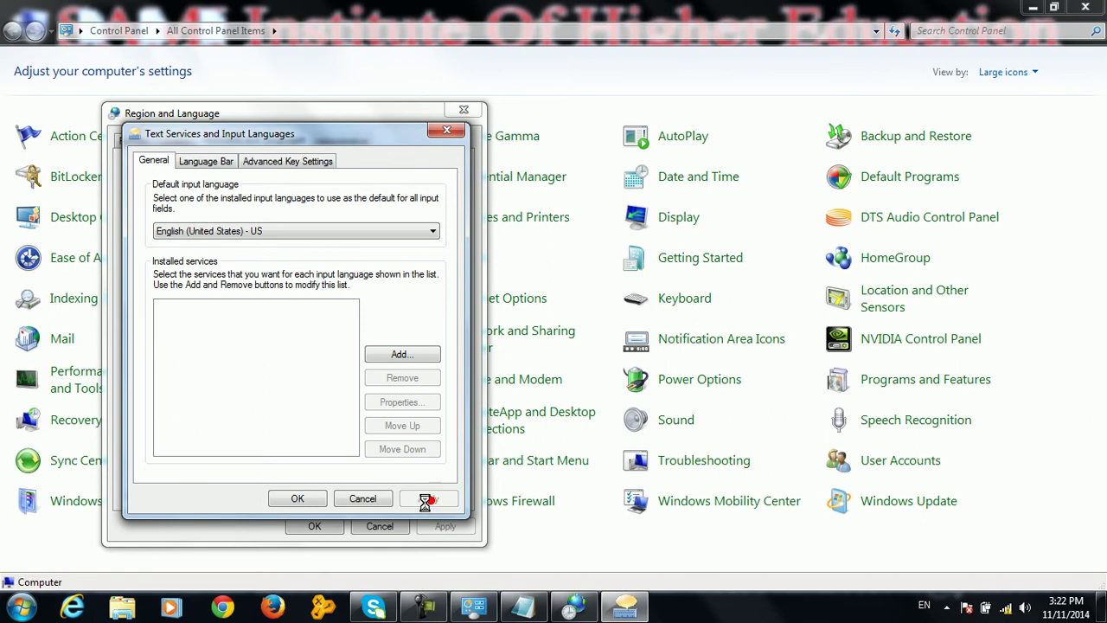
{"action": "left_click", "coordinate": [307, 499]}
{"action": "left_click", "coordinate": [322, 526]}
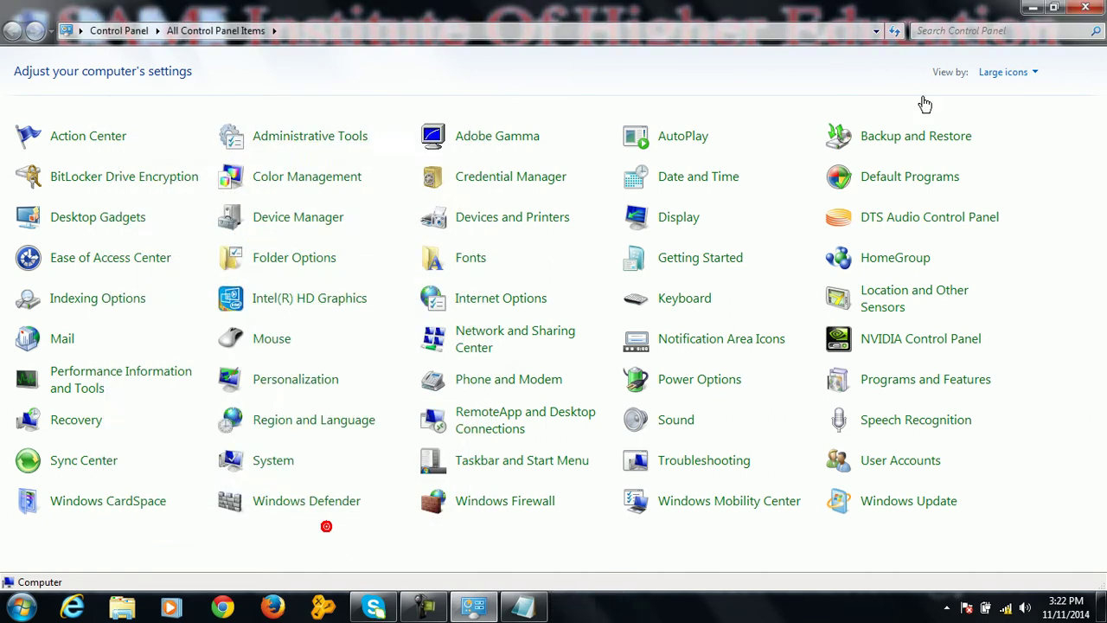
{"action": "left_click", "coordinate": [1085, 7]}
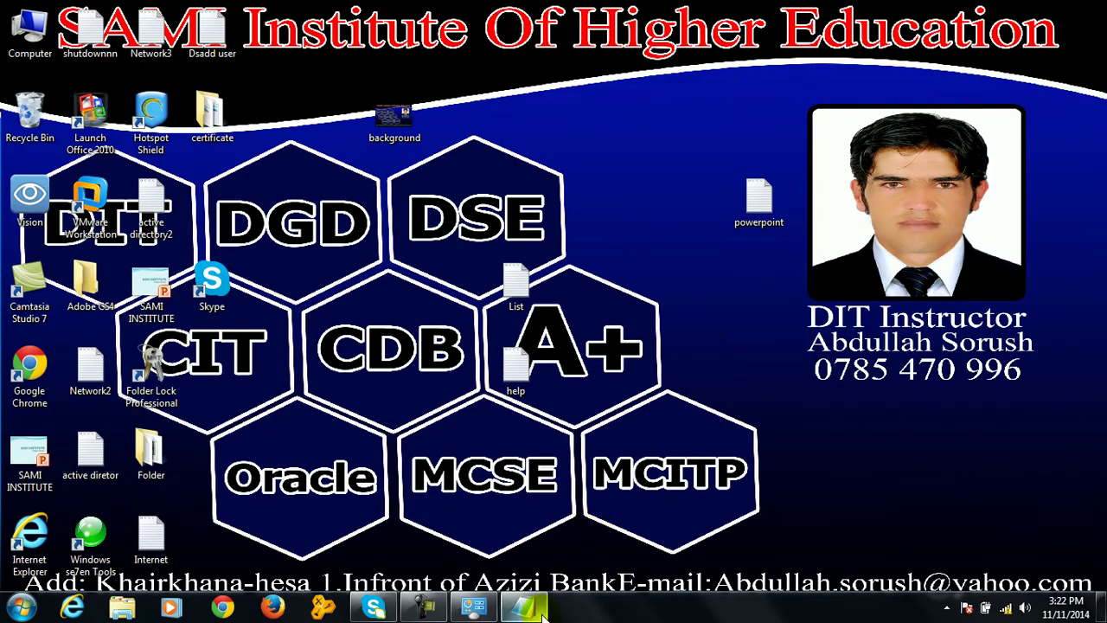
Add the test line 'ddtfdsfdsfdsfdrytretretre' in Notepad below the month format notes
{"action": "left_click", "coordinate": [524, 605]}
{"action": "left_click", "coordinate": [551, 360]}
{"action": "key", "text": "Return"}
{"action": "key", "text": "Return"}
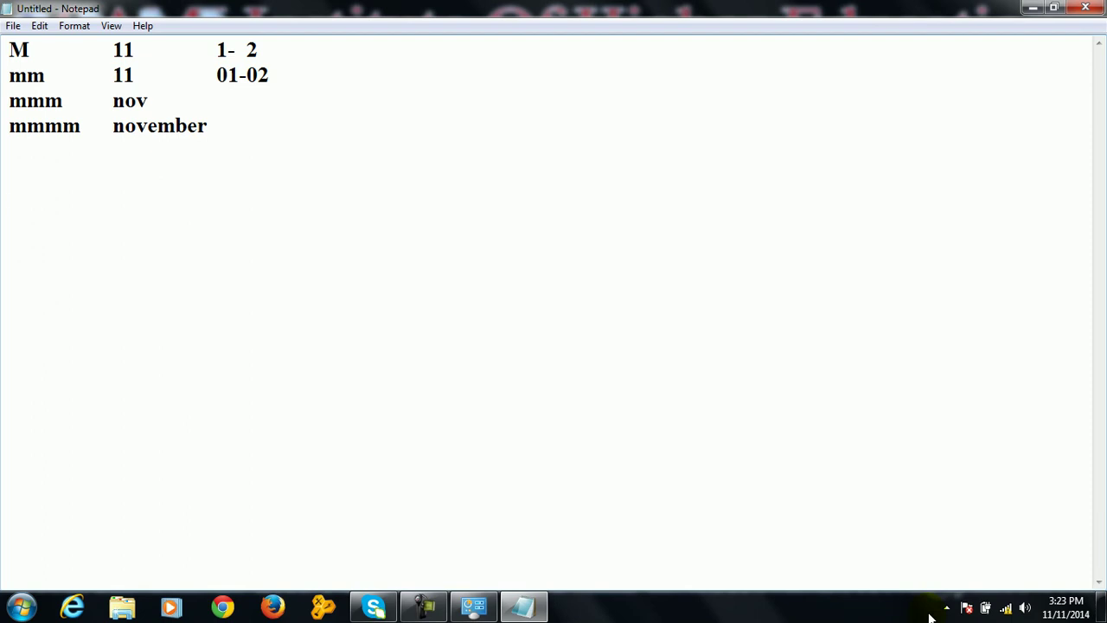
{"action": "type", "text": "ddtfdsfdsfdsf"}
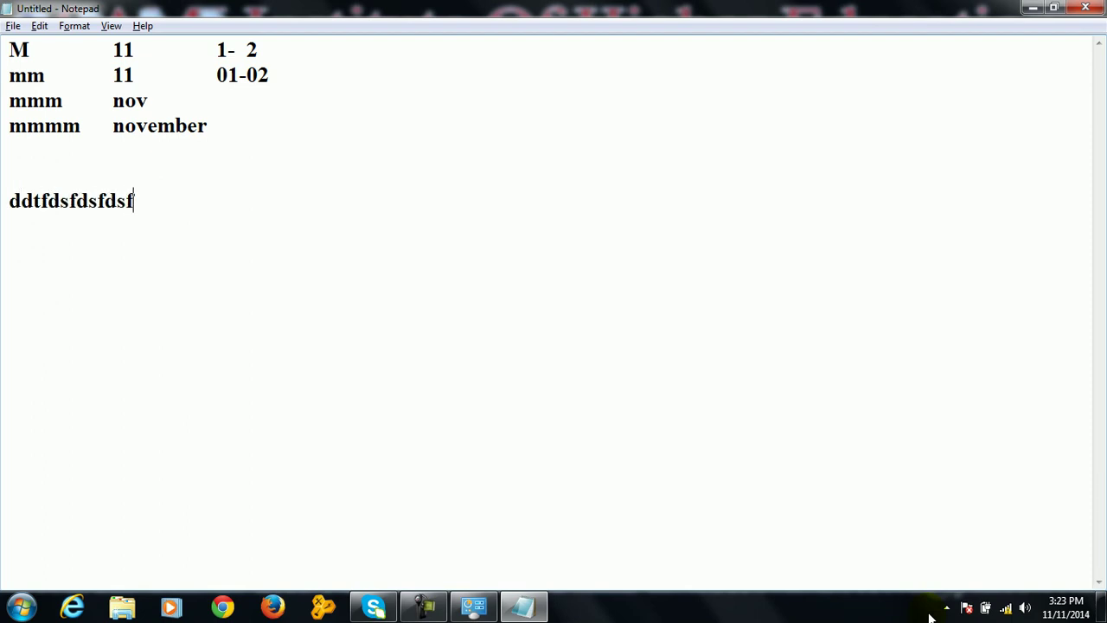
{"action": "key", "text": "alt"}
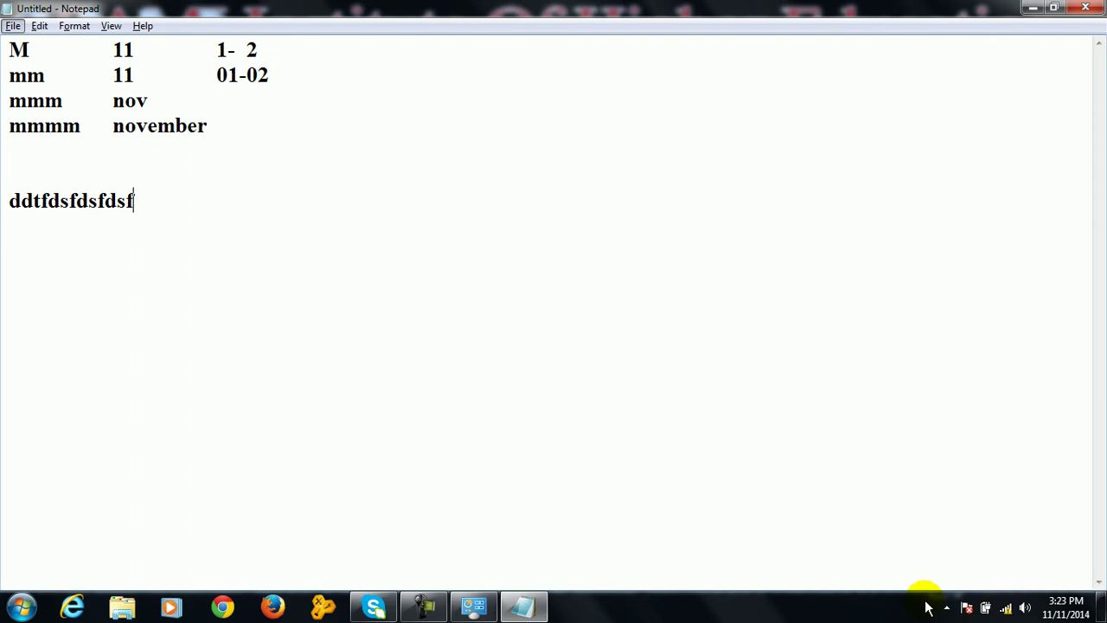
{"action": "key", "text": "alt"}
{"action": "type", "text": "drytretretre"}
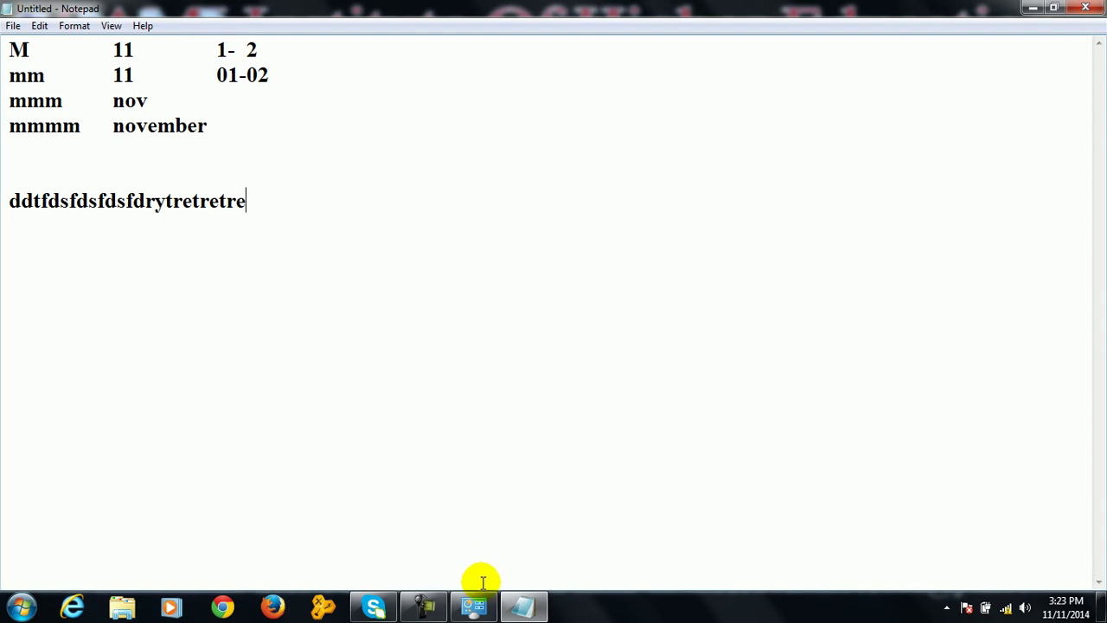
{"action": "left_click", "coordinate": [474, 605]}
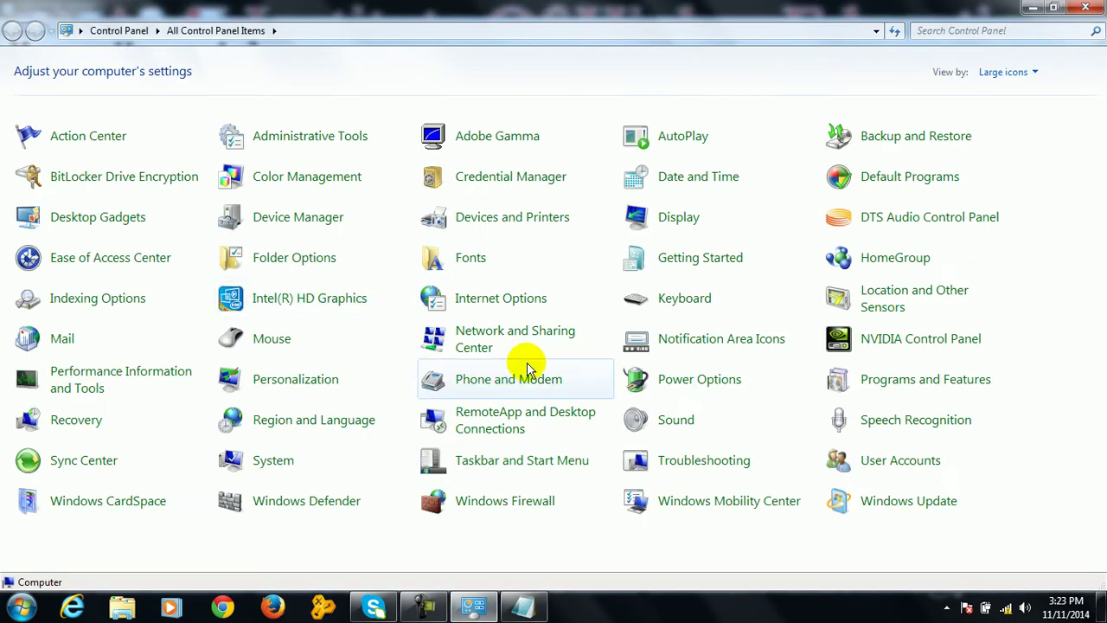
Open the Region and Language input language settings, keeping English (United States) as default
{"action": "left_click", "coordinate": [336, 422]}
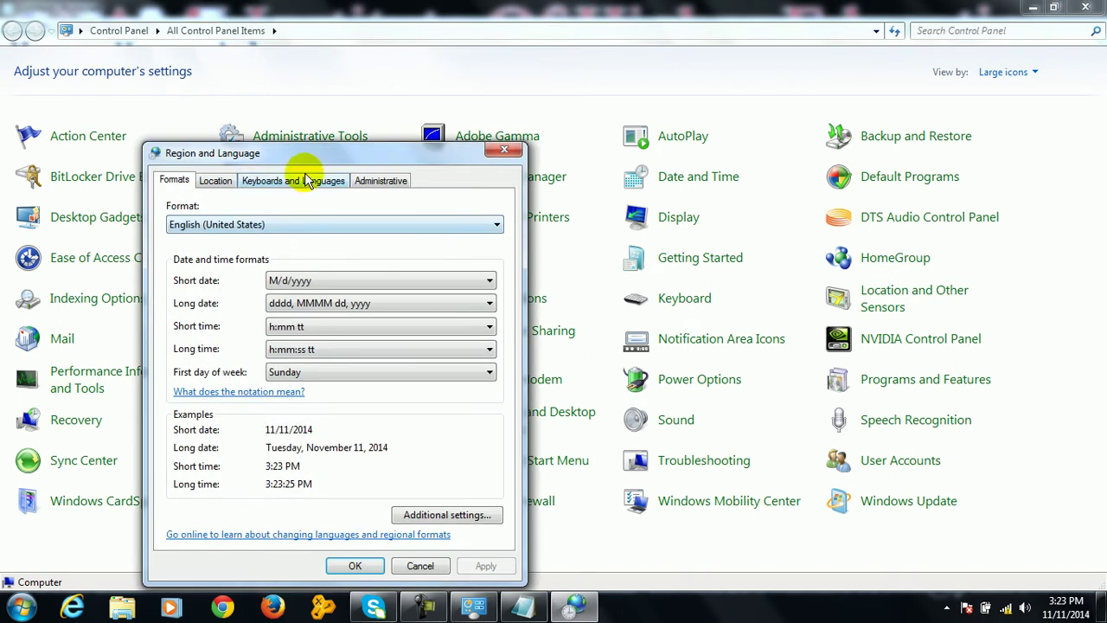
{"action": "left_click", "coordinate": [304, 182]}
{"action": "left_click_drag", "start_coordinate": [322, 152], "coordinate": [329, 118]}
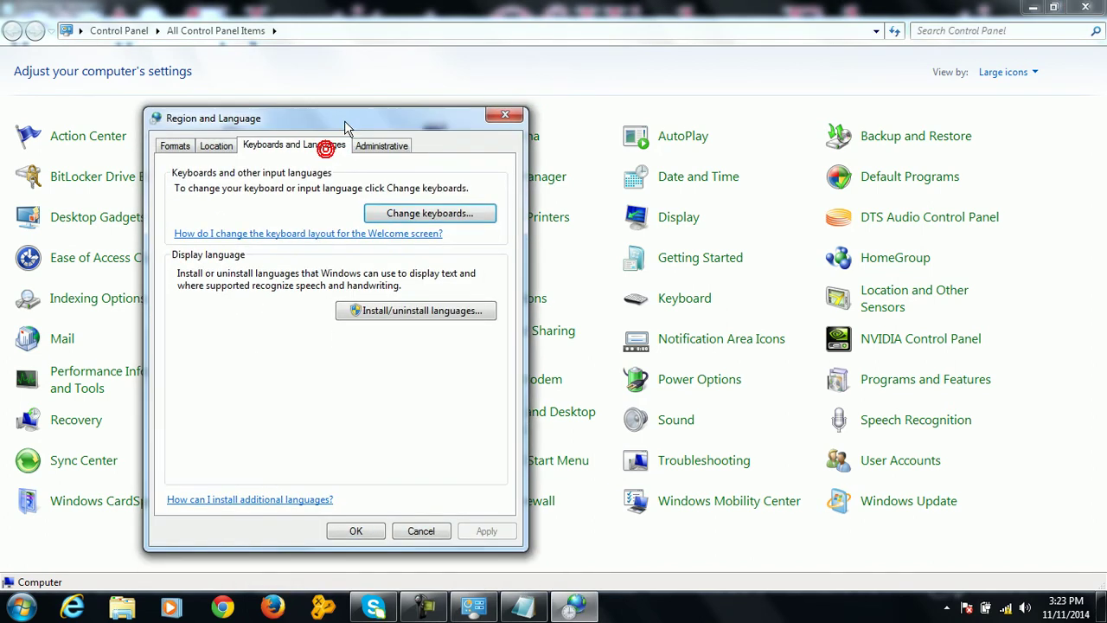
{"action": "left_click", "coordinate": [411, 216]}
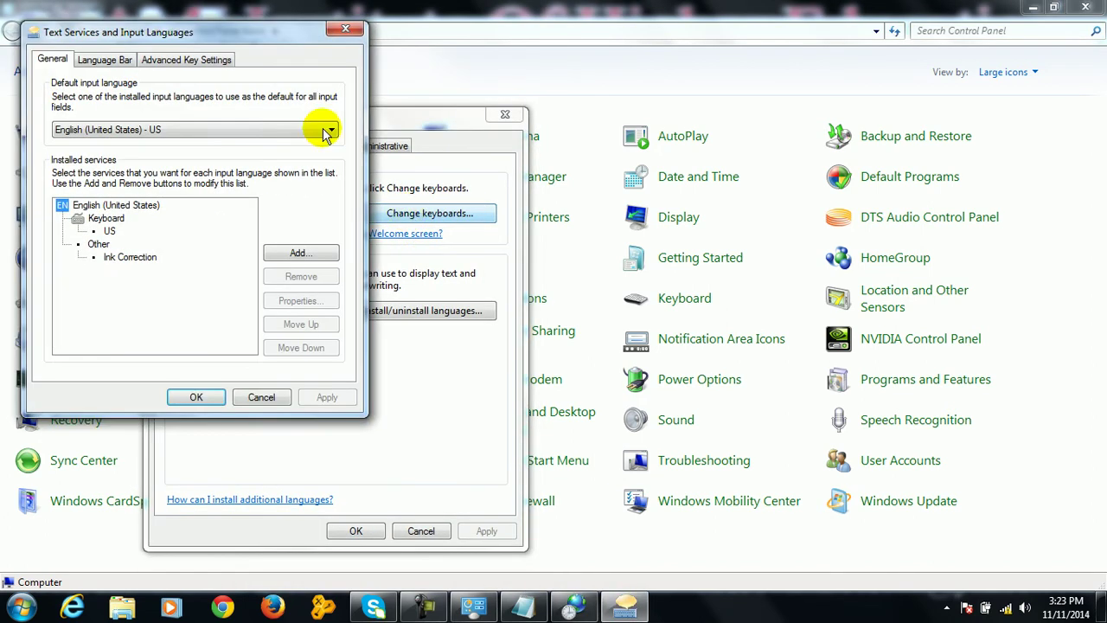
{"action": "left_click_drag", "start_coordinate": [256, 38], "coordinate": [477, 95]}
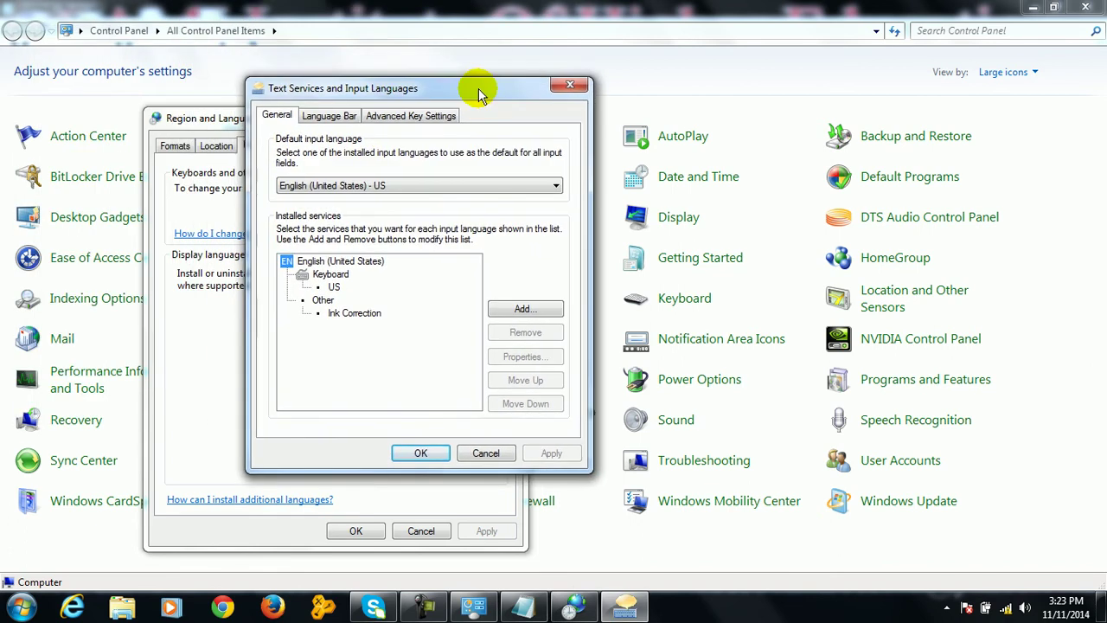
{"action": "left_click", "coordinate": [415, 187]}
{"action": "left_click", "coordinate": [415, 197]}
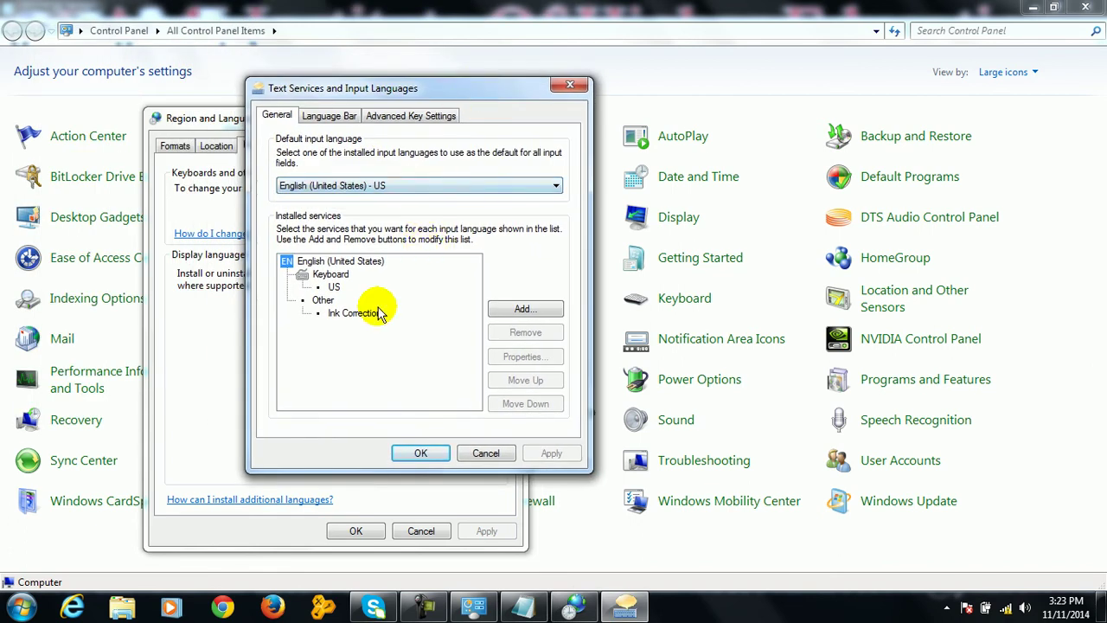
Add the Persian keyboard as an input language, apply it, and close the language dialogs
{"action": "left_click", "coordinate": [502, 313]}
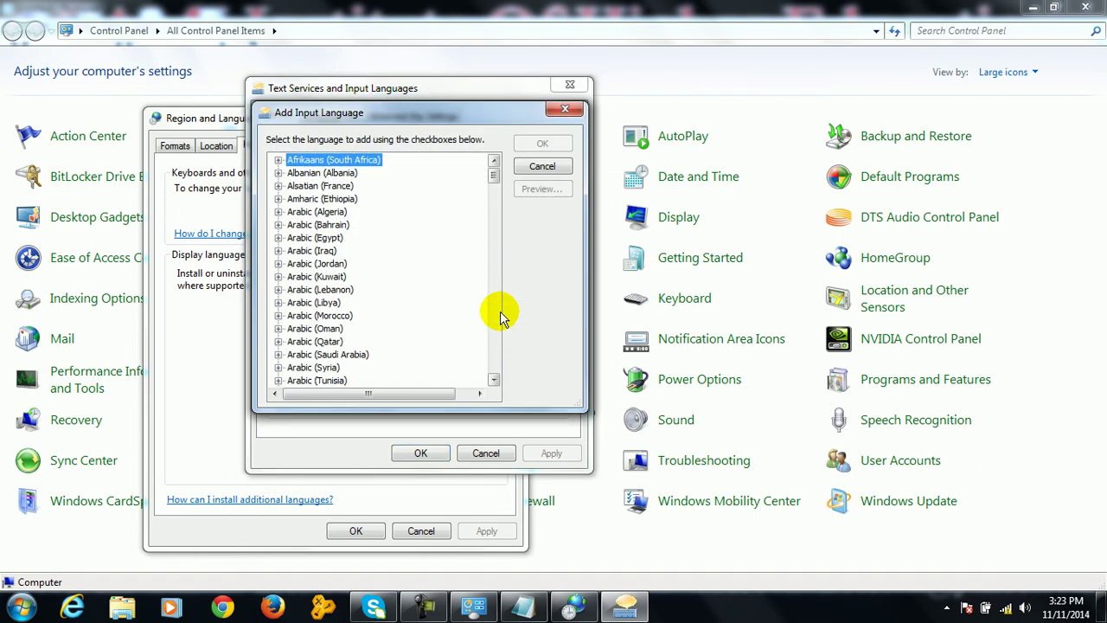
{"action": "key", "text": "p"}
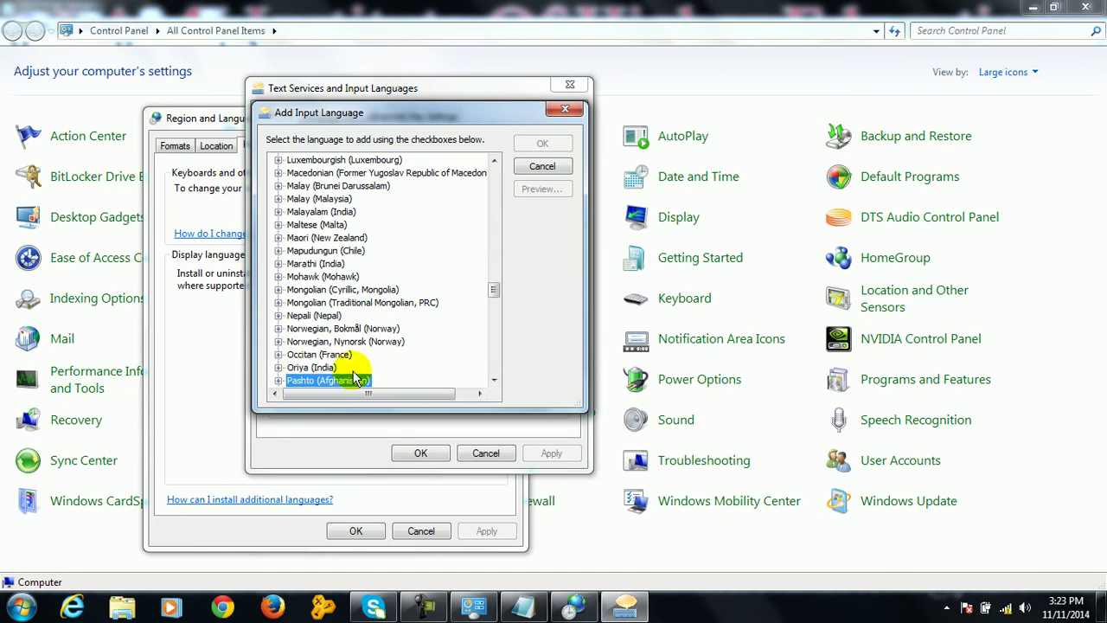
{"action": "key", "text": "Down"}
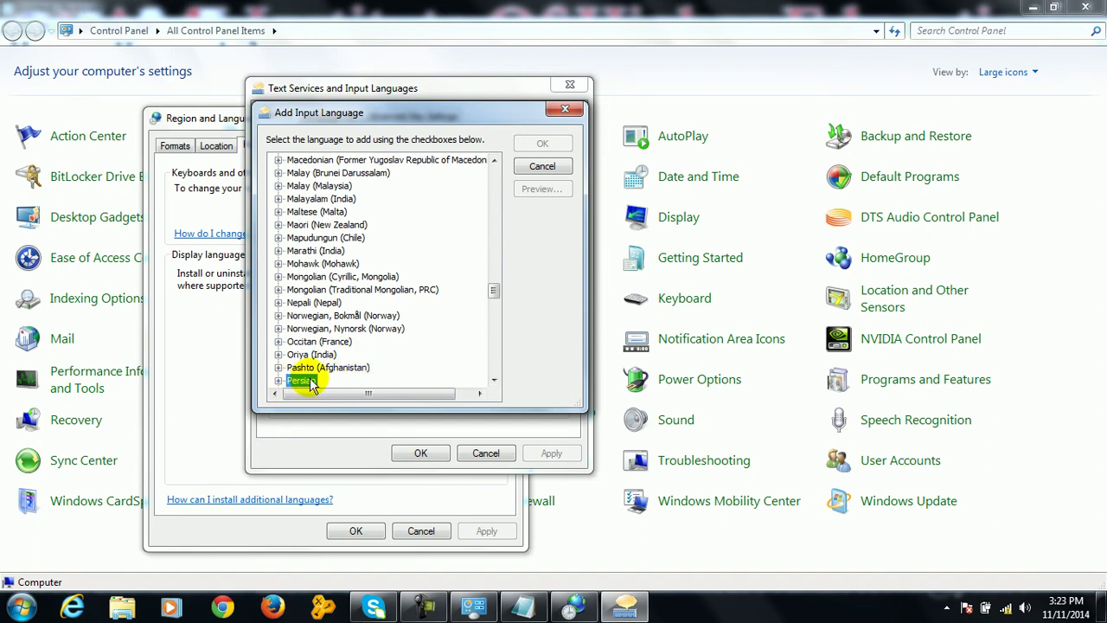
{"action": "left_click", "coordinate": [279, 380]}
{"action": "left_click", "coordinate": [293, 367]}
{"action": "left_click", "coordinate": [322, 354]}
{"action": "left_click", "coordinate": [543, 143]}
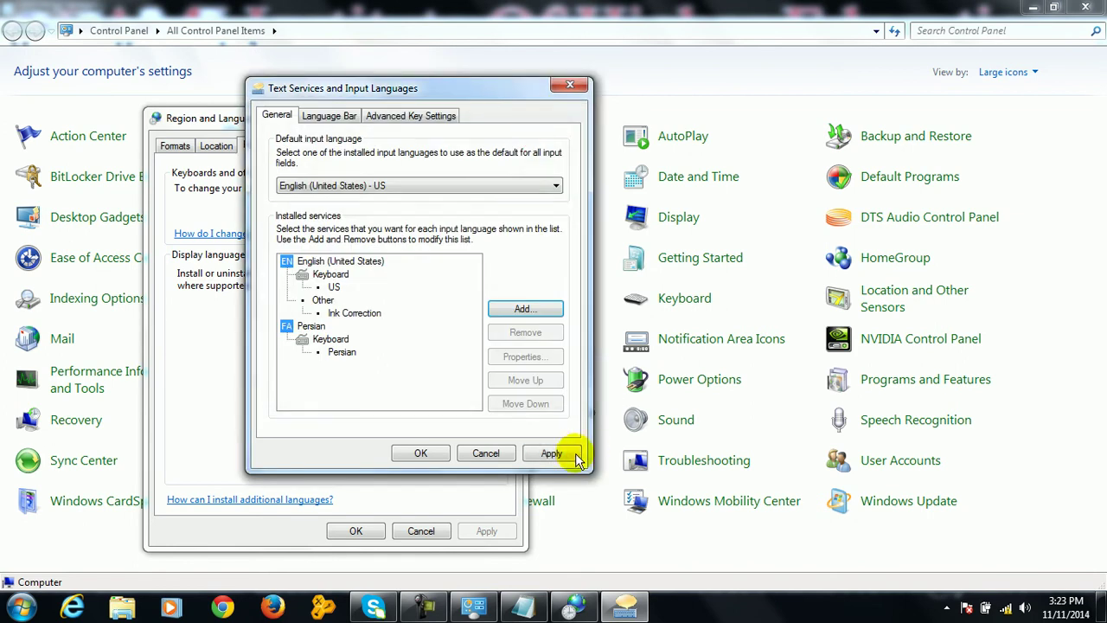
{"action": "left_click", "coordinate": [551, 453]}
{"action": "left_click", "coordinate": [428, 453]}
{"action": "left_click", "coordinate": [373, 523]}
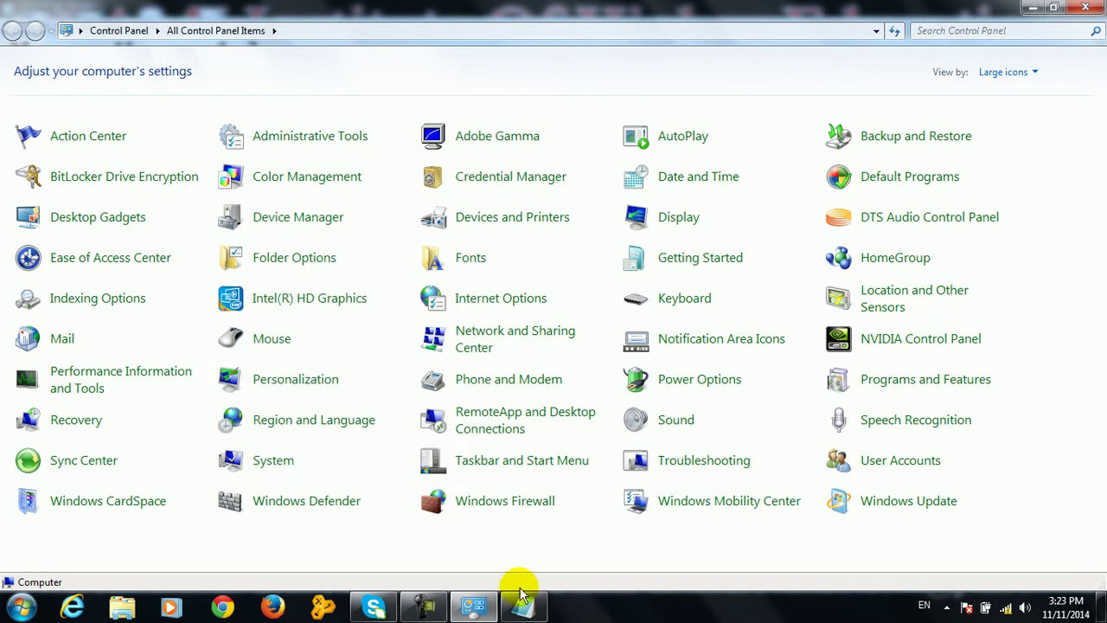
{"action": "left_click", "coordinate": [519, 600]}
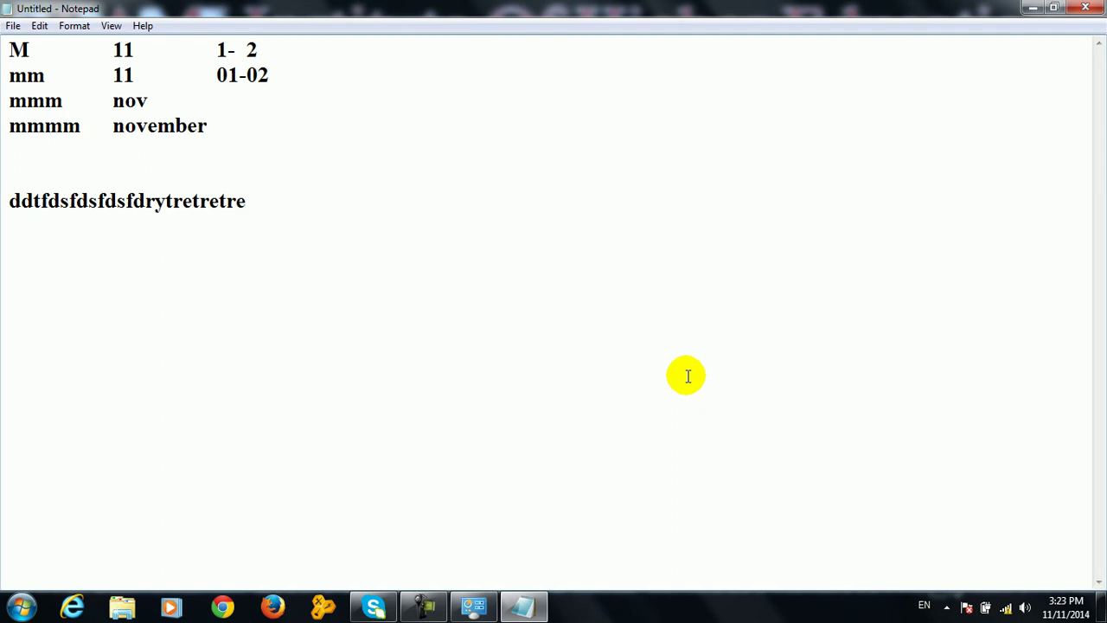
Continue the test line with Latin letters, Persian characters via FA, more Latin via EN, then a new line
{"action": "type", "text": "7tirufygiop"}
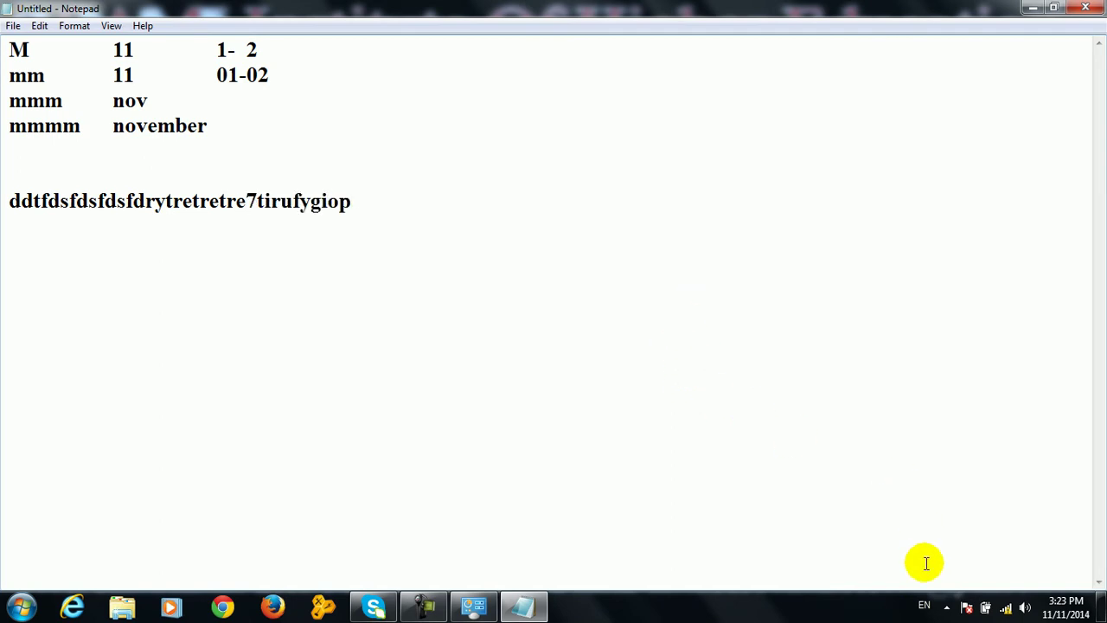
{"action": "left_click", "coordinate": [927, 602]}
{"action": "left_click", "coordinate": [932, 563]}
{"action": "type", "text": "هخ8غ7هف6عبلغغ"}
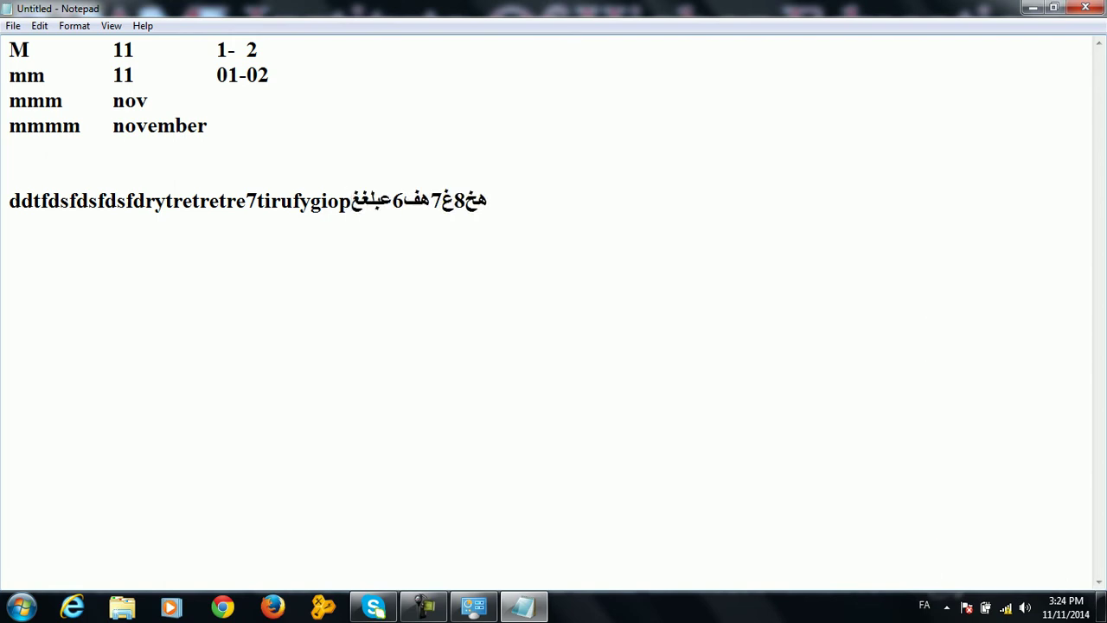
{"action": "type", "text": "فبریقشصسشیبیشسففیقطققفقی"}
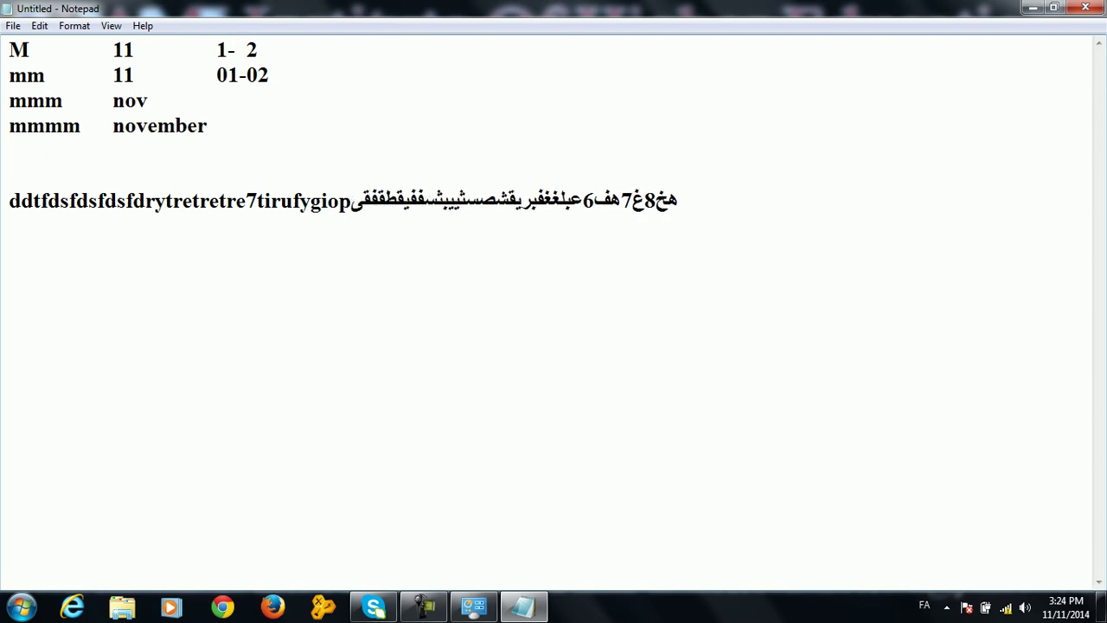
{"action": "key", "text": "alt+shift"}
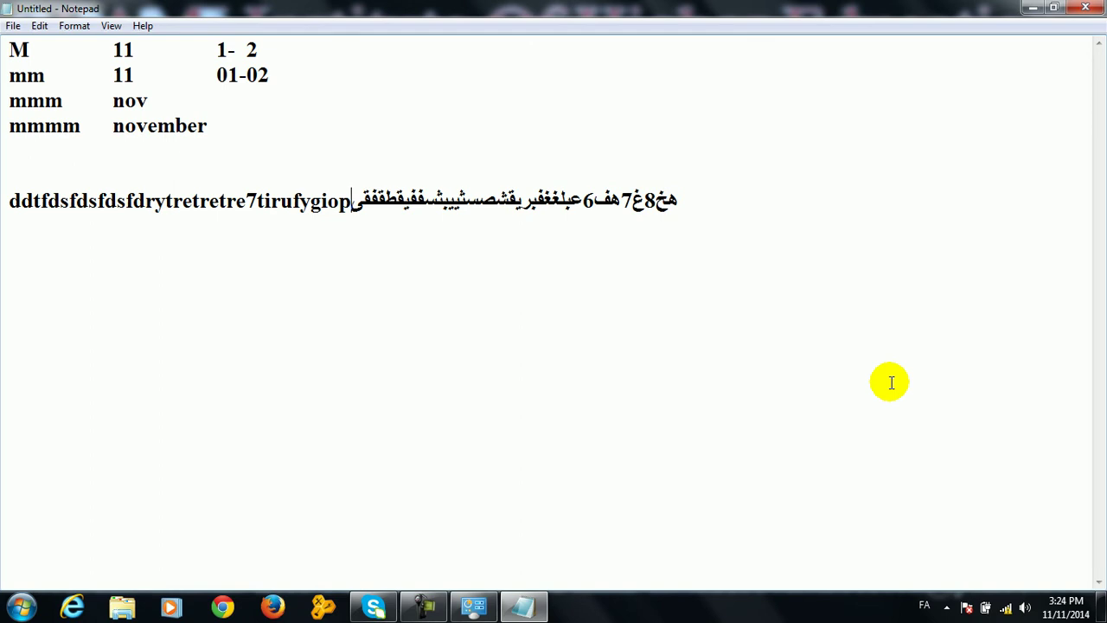
{"action": "type", "text": "yoi87gyiigjhgyfutdryets"}
{"action": "key", "text": "Return"}
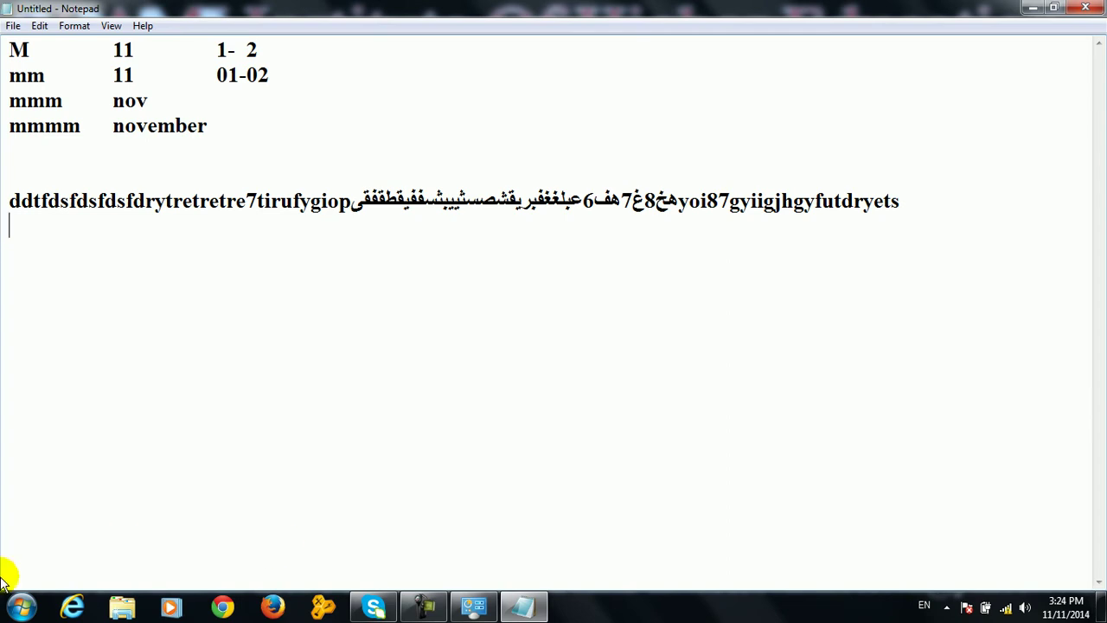
{"action": "left_click", "coordinate": [20, 607]}
Open Control Panel maximized and reach Region and Language's input language settings
{"action": "left_click", "coordinate": [298, 406]}
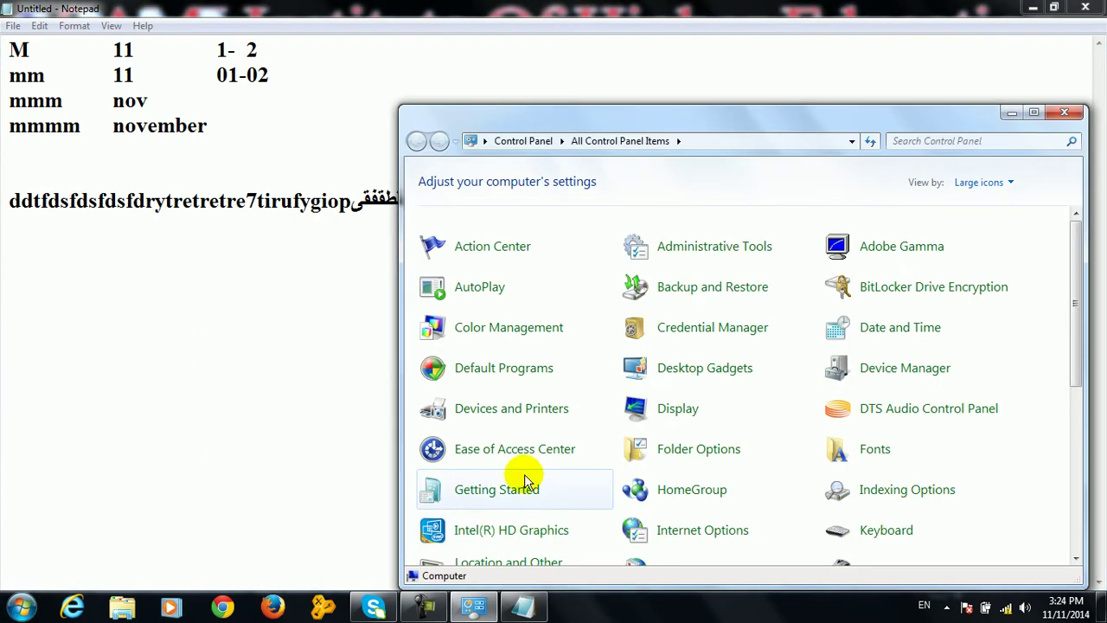
{"action": "double_click", "coordinate": [861, 121]}
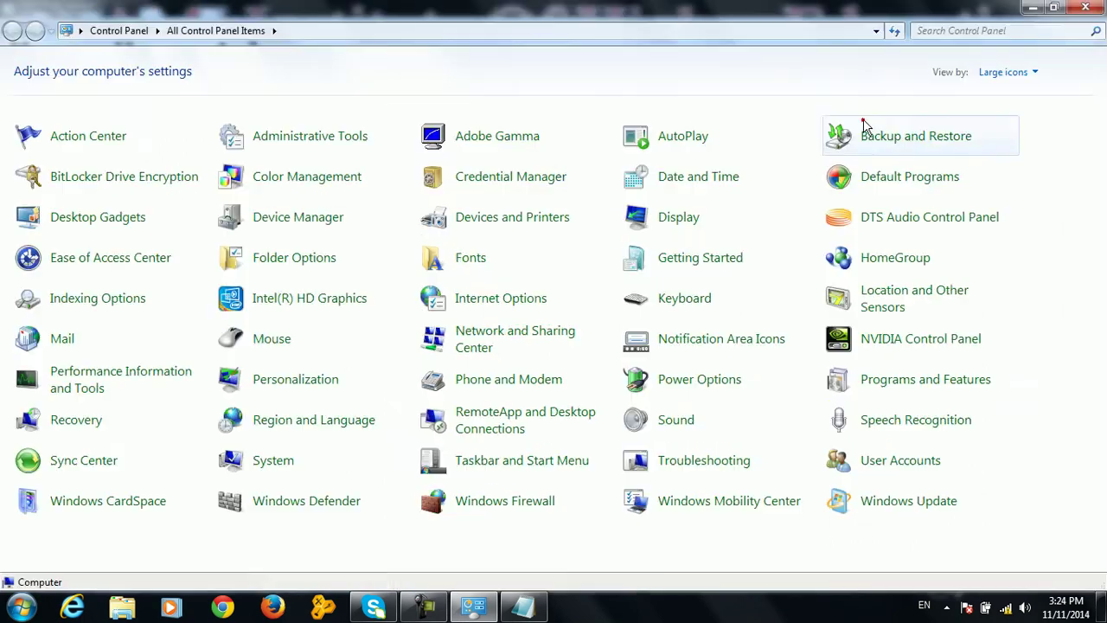
{"action": "left_click", "coordinate": [316, 421]}
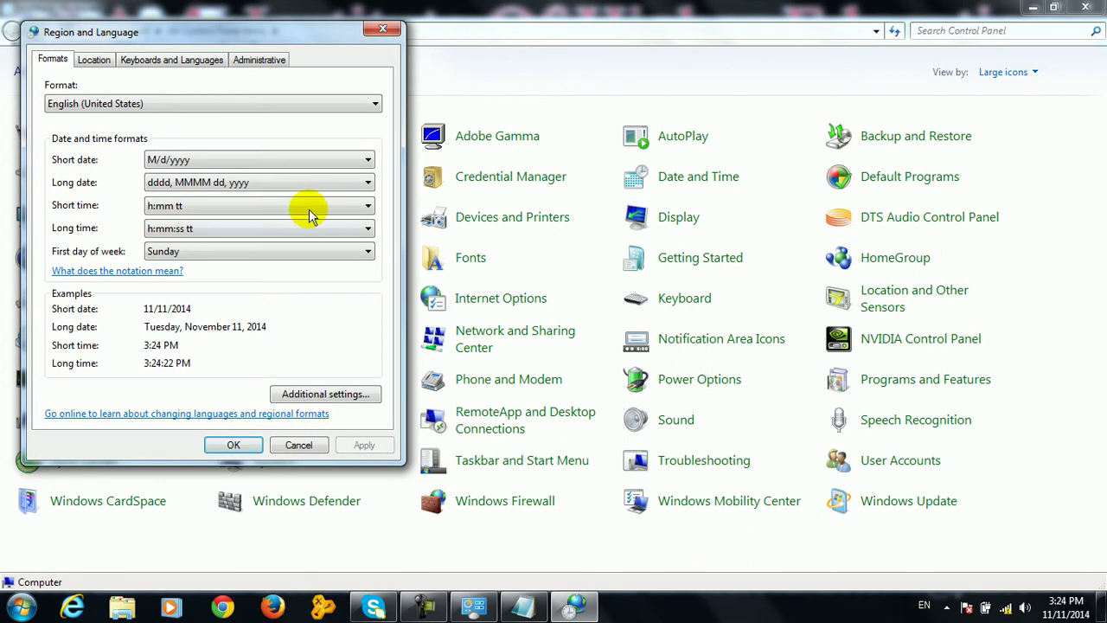
{"action": "left_click_drag", "start_coordinate": [286, 31], "coordinate": [489, 142]}
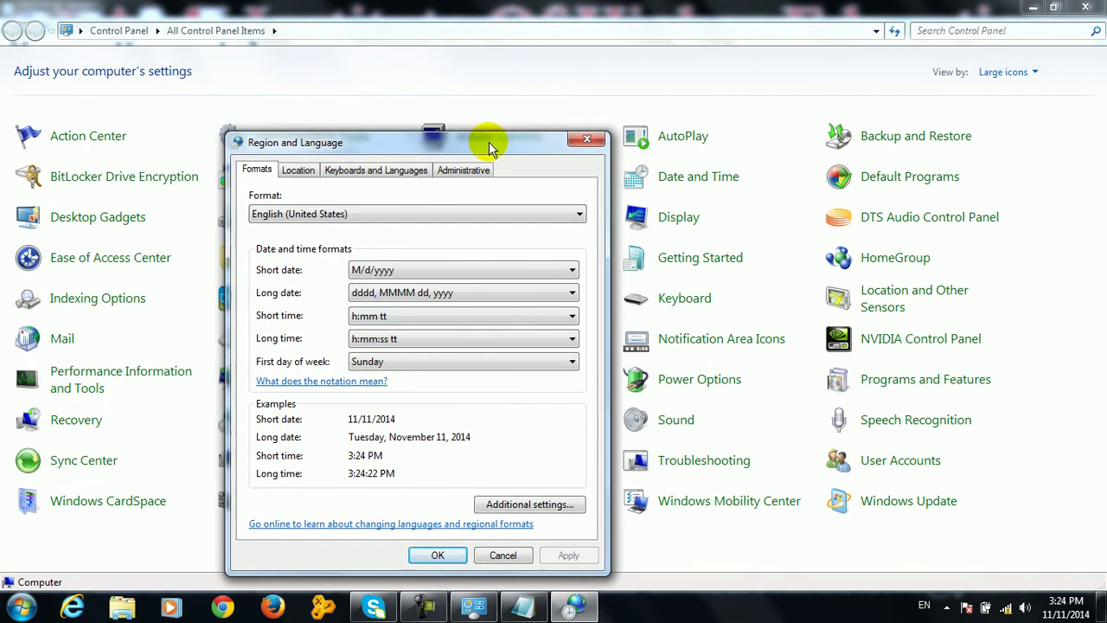
{"action": "left_click", "coordinate": [376, 170]}
{"action": "left_click_drag", "start_coordinate": [398, 137], "coordinate": [398, 47]}
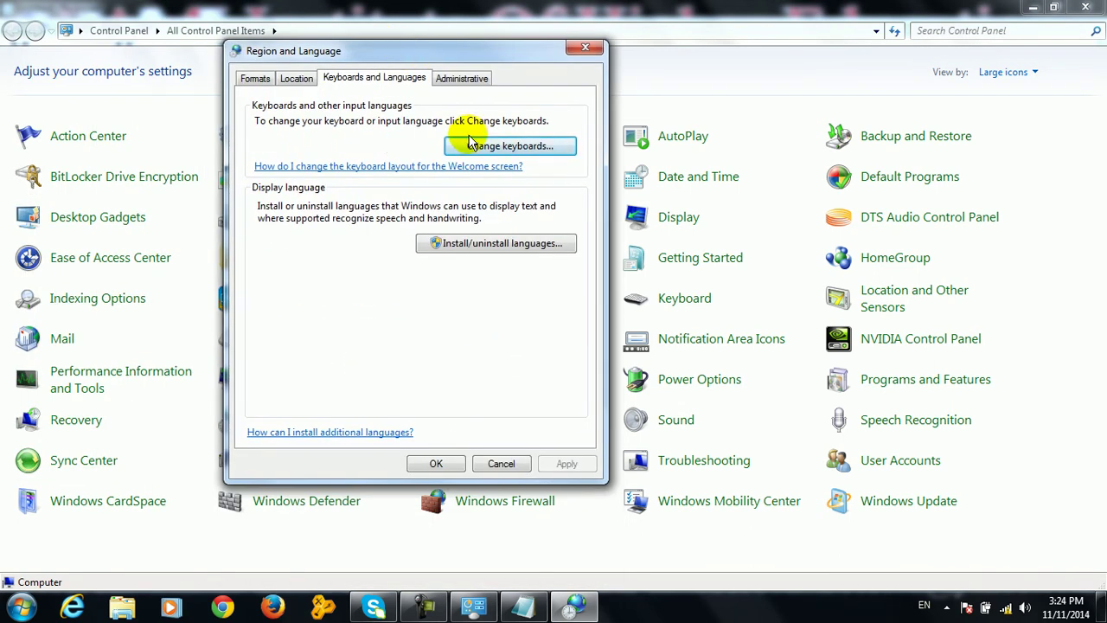
{"action": "left_click", "coordinate": [478, 148]}
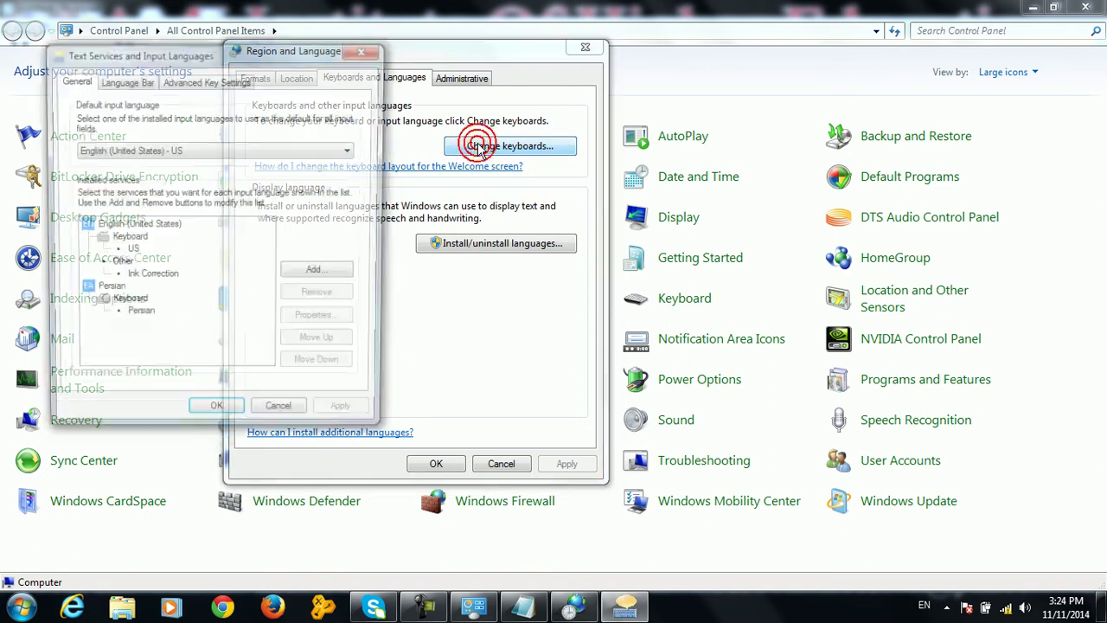
{"action": "left_click_drag", "start_coordinate": [264, 52], "coordinate": [490, 129]}
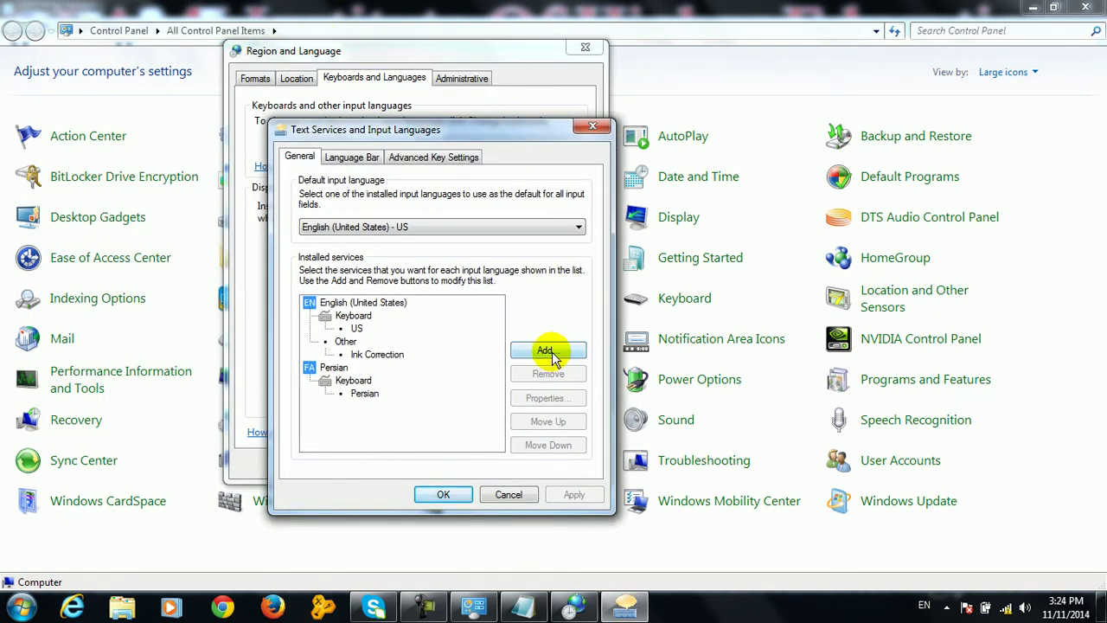
Add the Pashto (Afghanistan) keyboard as an input language and save the settings
{"action": "left_click", "coordinate": [546, 351]}
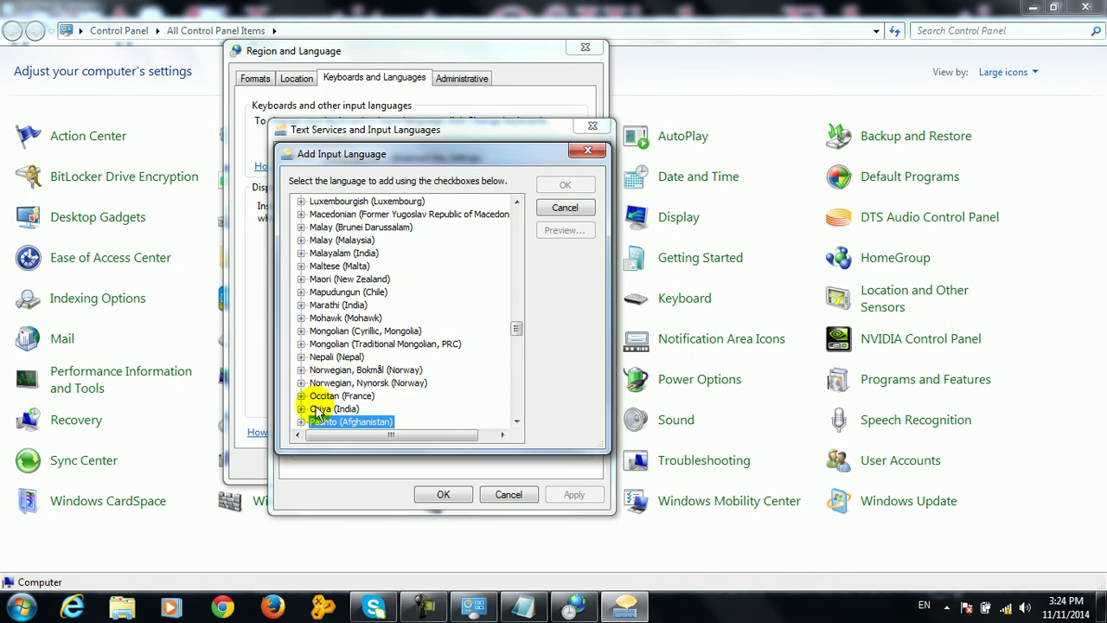
{"action": "left_click", "coordinate": [301, 422]}
{"action": "left_click", "coordinate": [317, 395]}
{"action": "left_click", "coordinate": [343, 409]}
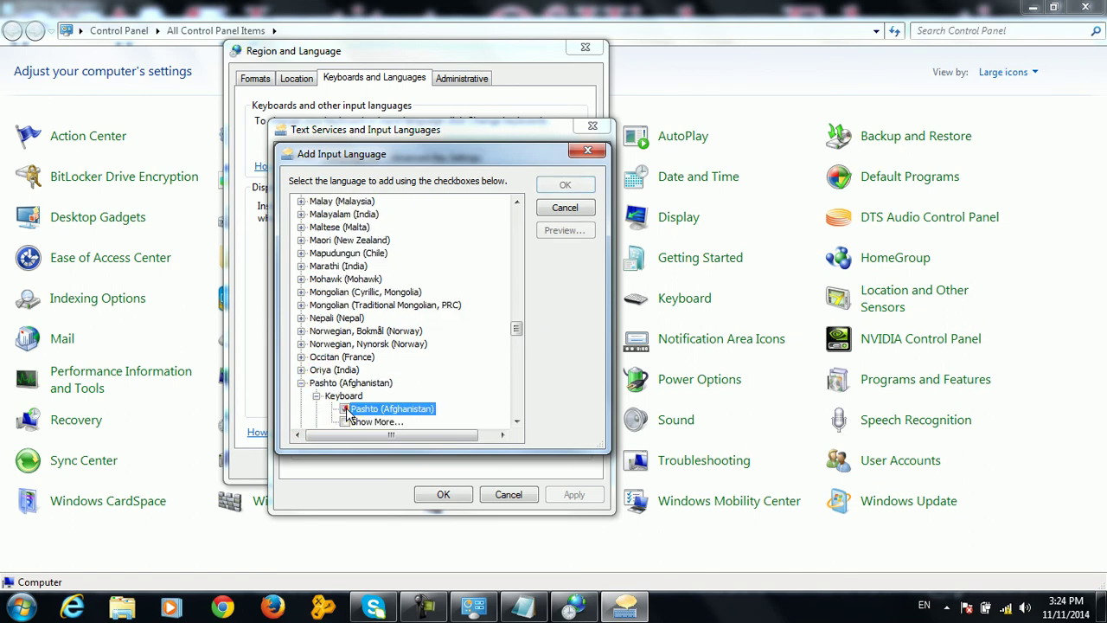
{"action": "left_click", "coordinate": [563, 184]}
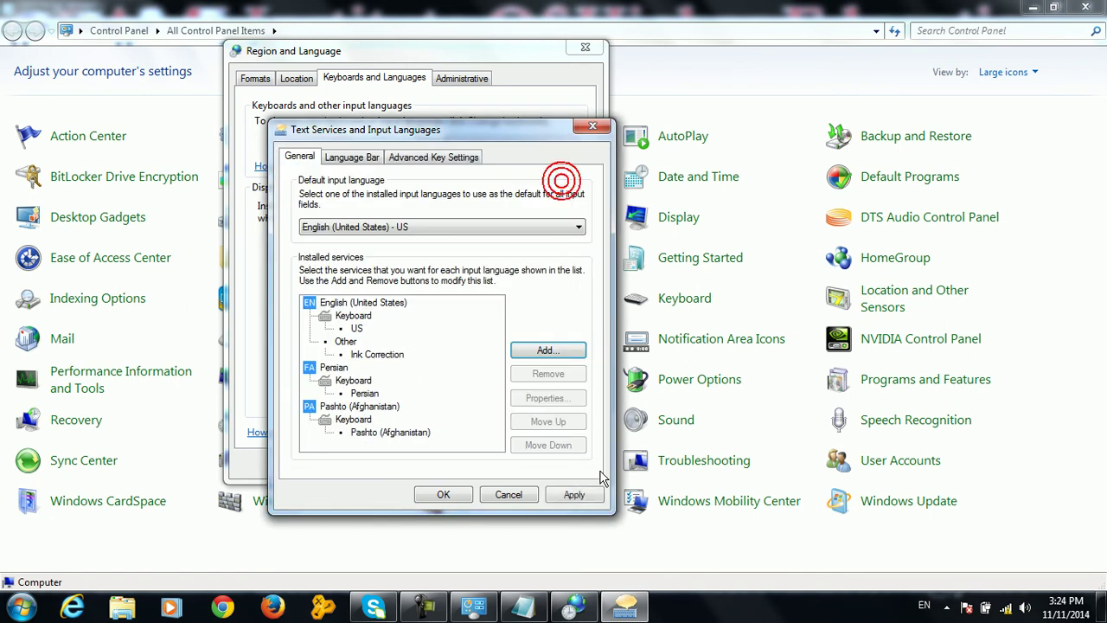
{"action": "left_click", "coordinate": [456, 497]}
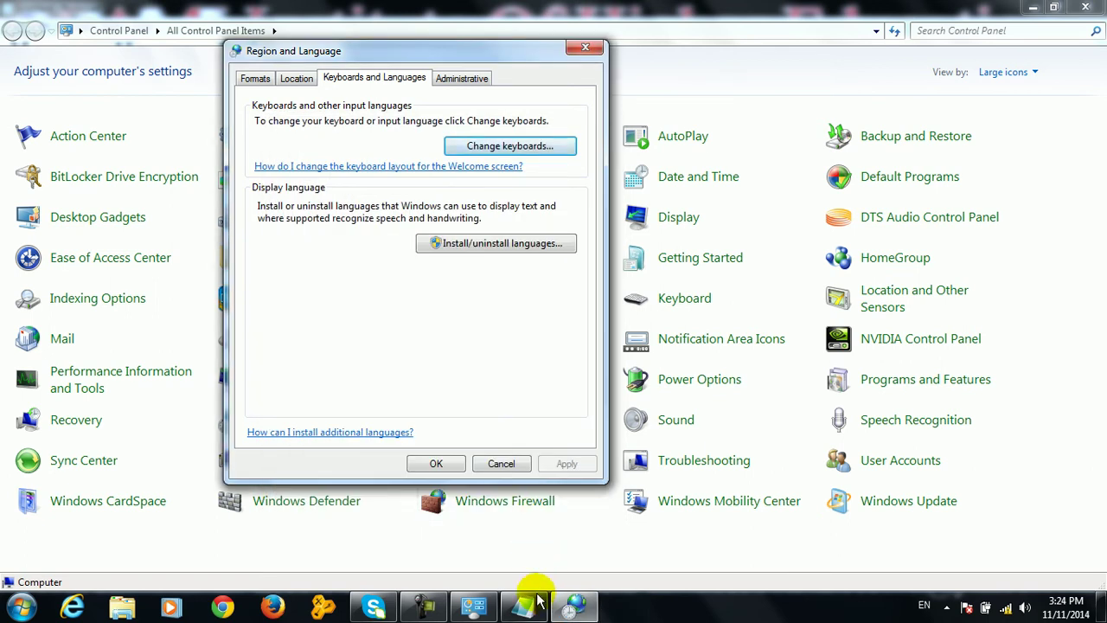
Type a name in Latin, then in Persian and Pashto script on separate lines in Notepad
{"action": "left_click", "coordinate": [523, 605]}
{"action": "key", "text": "Return"}
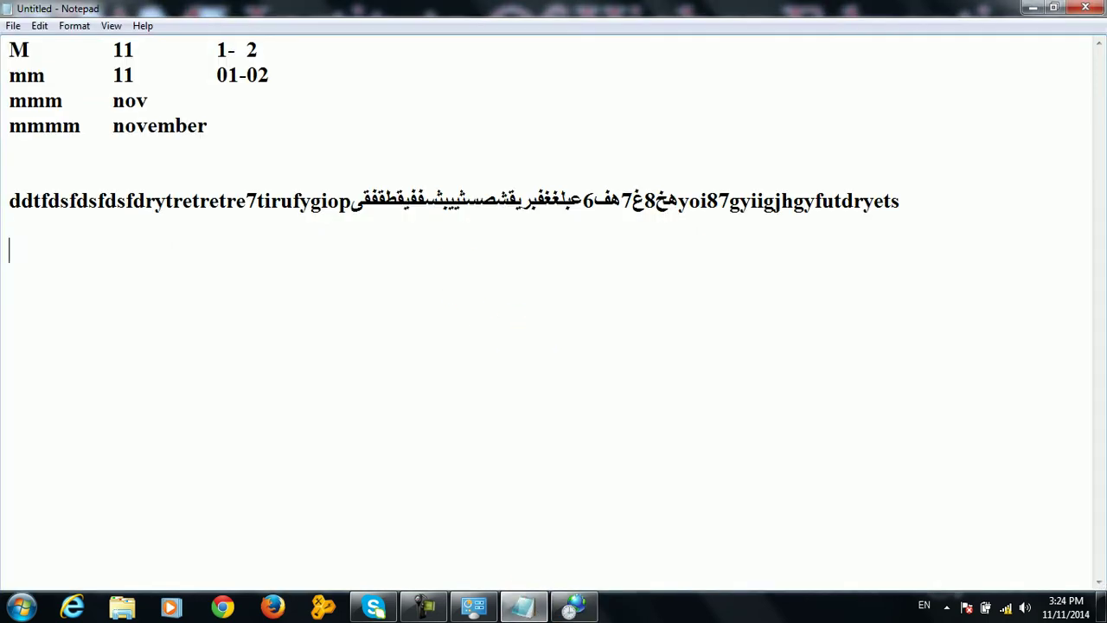
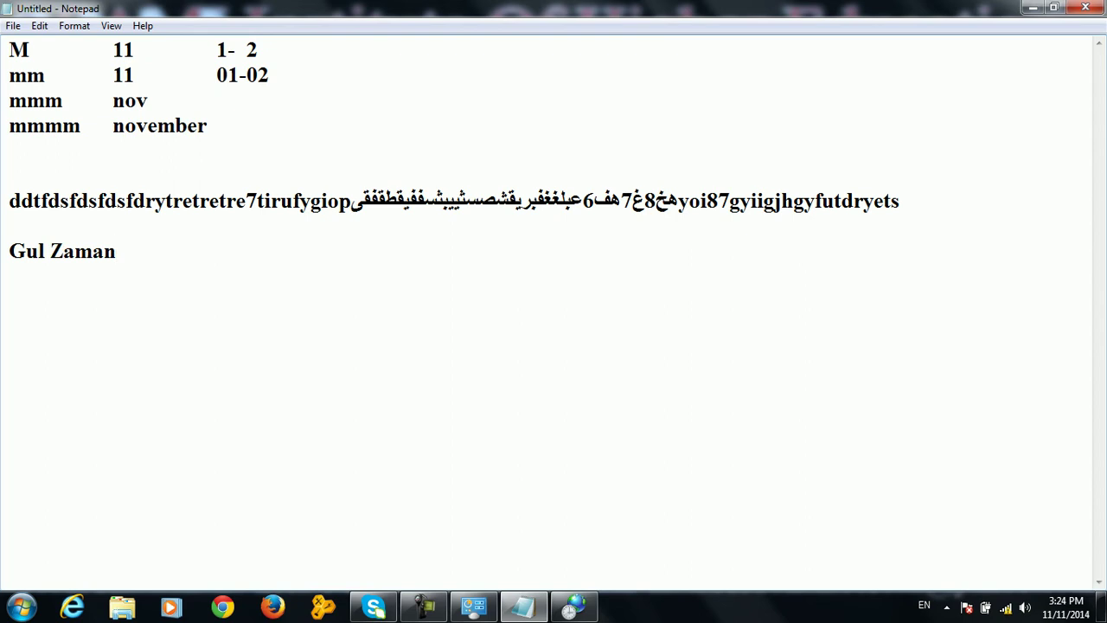
{"action": "key", "text": "alt+shift"}
{"action": "left_click", "coordinate": [536, 334]}
{"action": "key", "text": "Return"}
{"action": "key", "text": "alt+shift"}
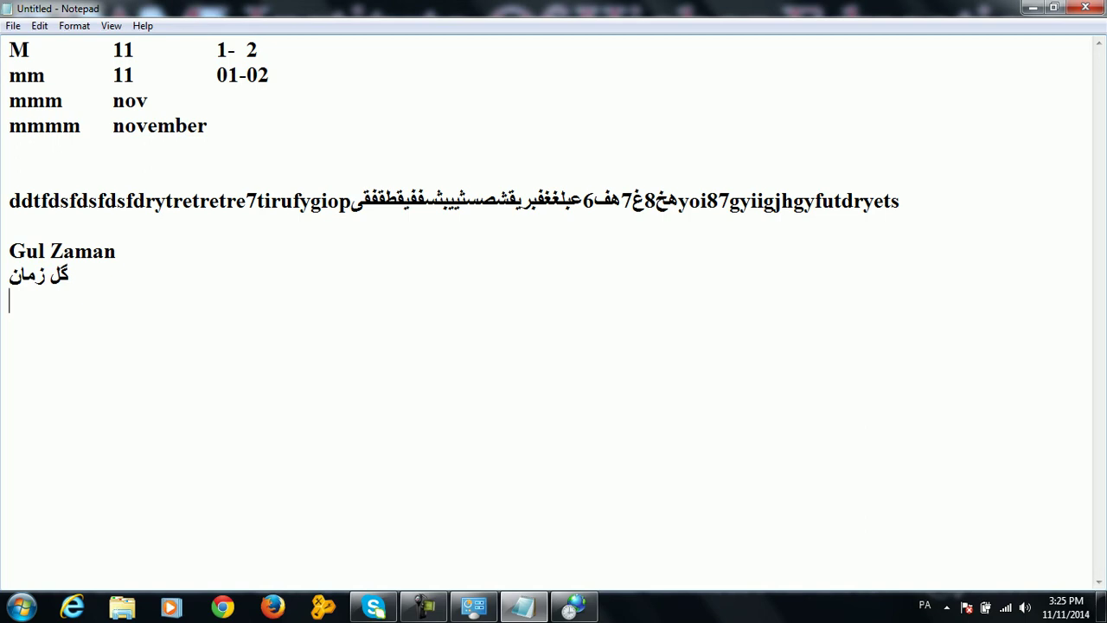
{"action": "key", "text": "Return"}
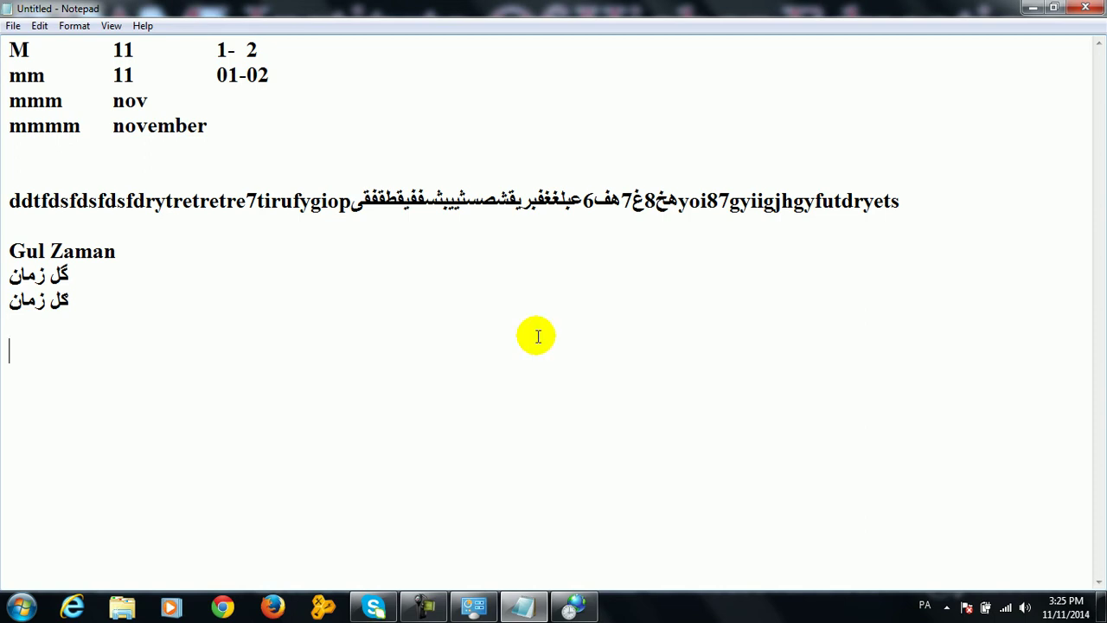
Type the Pashto letters 'بن ر ر ت پ خ ځ ڼ' on a new line, then close Notepad without saving
{"action": "type", "text": "بن"}
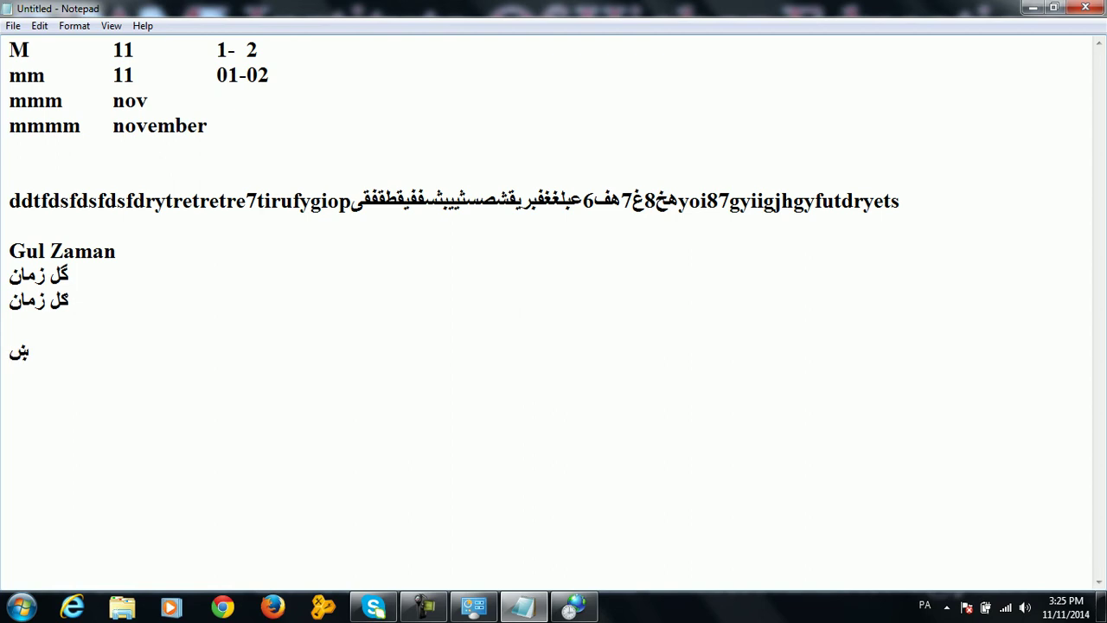
{"action": "type", "text": " ر "}
{"action": "type", "text": "ر ت پ"}
{"action": "left_click", "coordinate": [534, 336]}
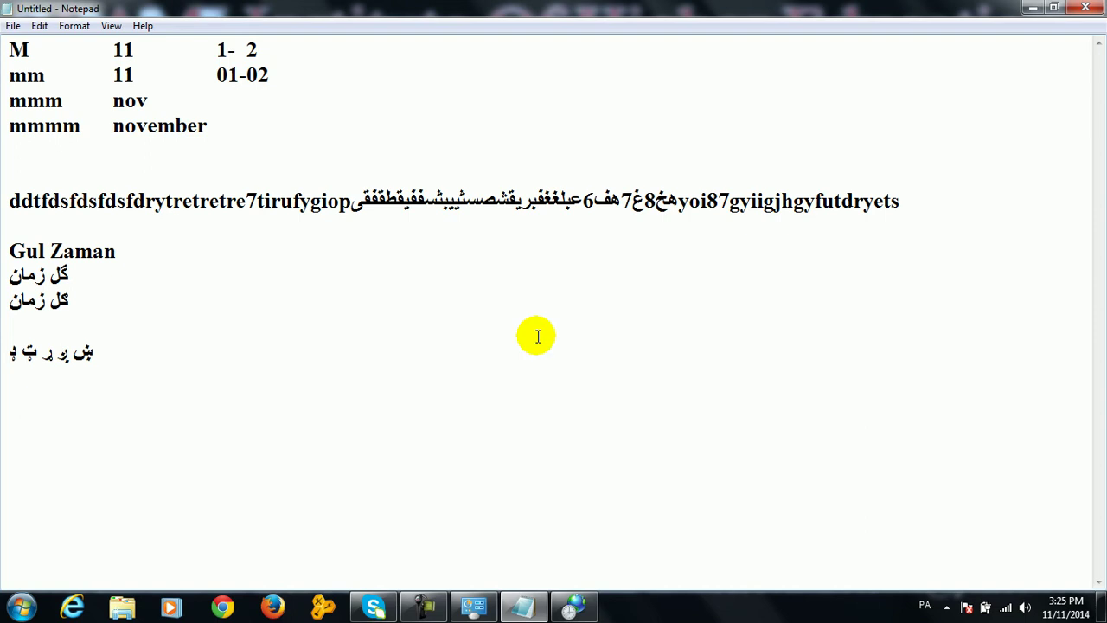
{"action": "type", "text": "خ"}
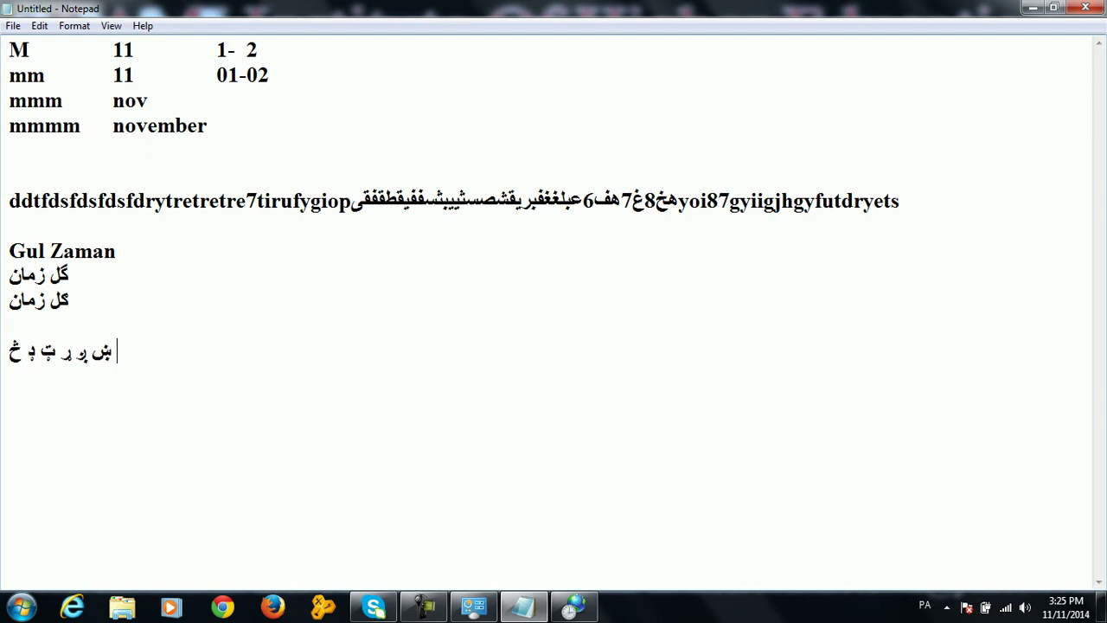
{"action": "type", "text": " ځ"}
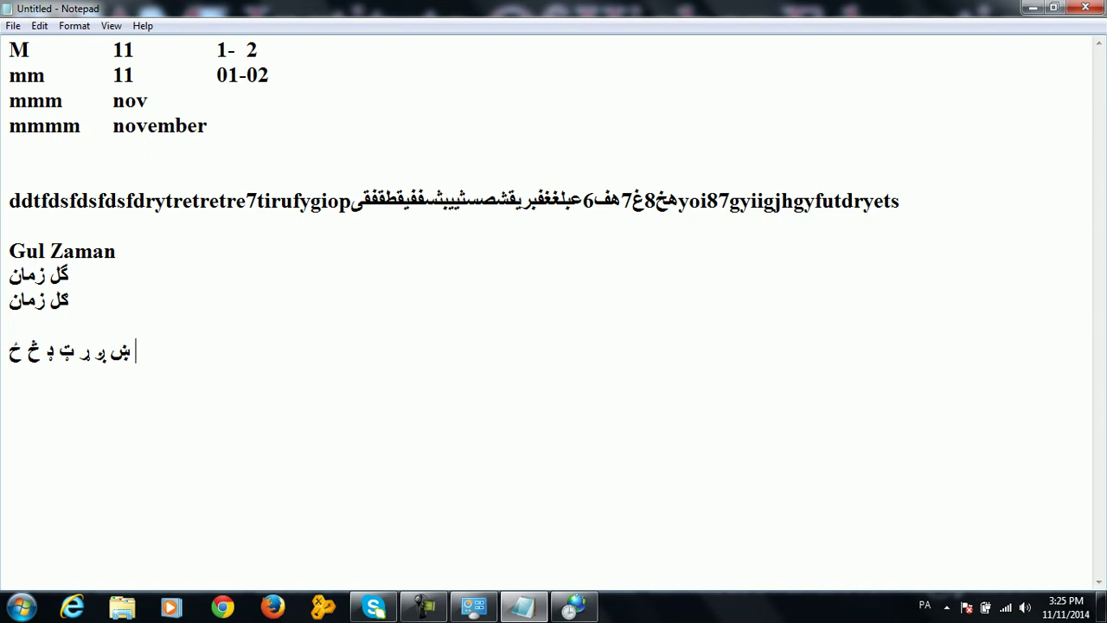
{"action": "type", "text": "ڼ"}
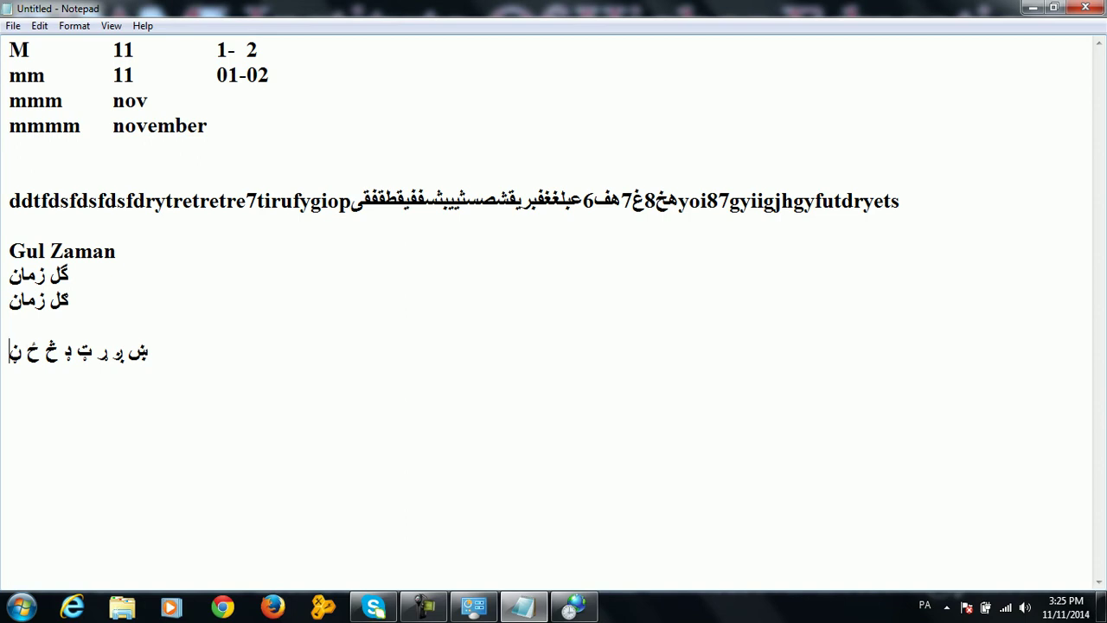
{"action": "key", "text": "Return"}
{"action": "key", "text": "Return"}
{"action": "left_click", "coordinate": [1086, 7]}
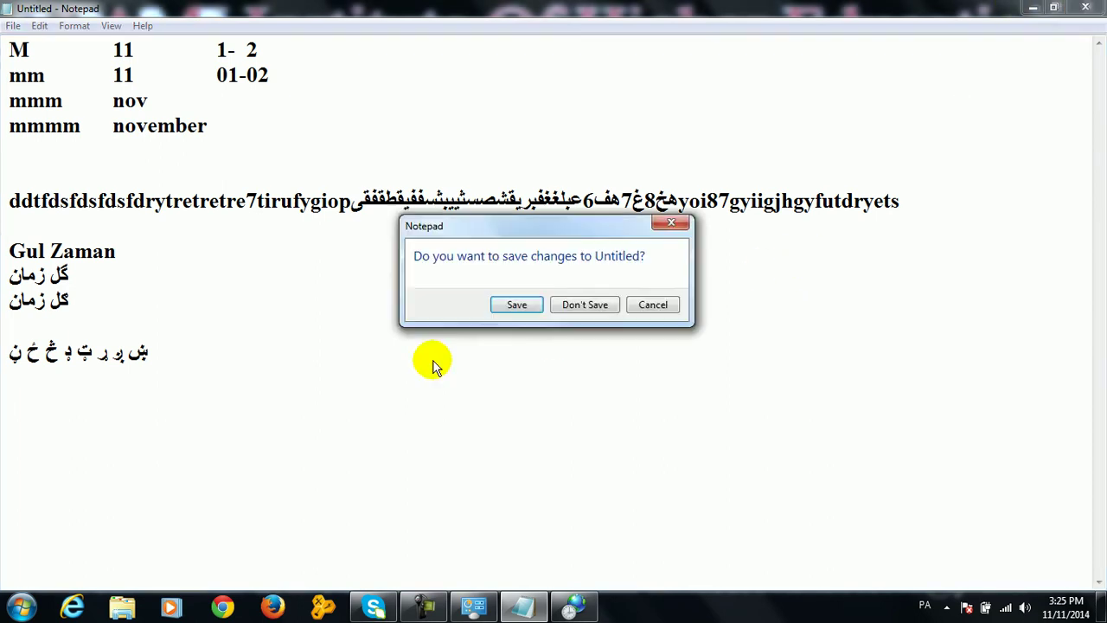
{"action": "left_click", "coordinate": [563, 306]}
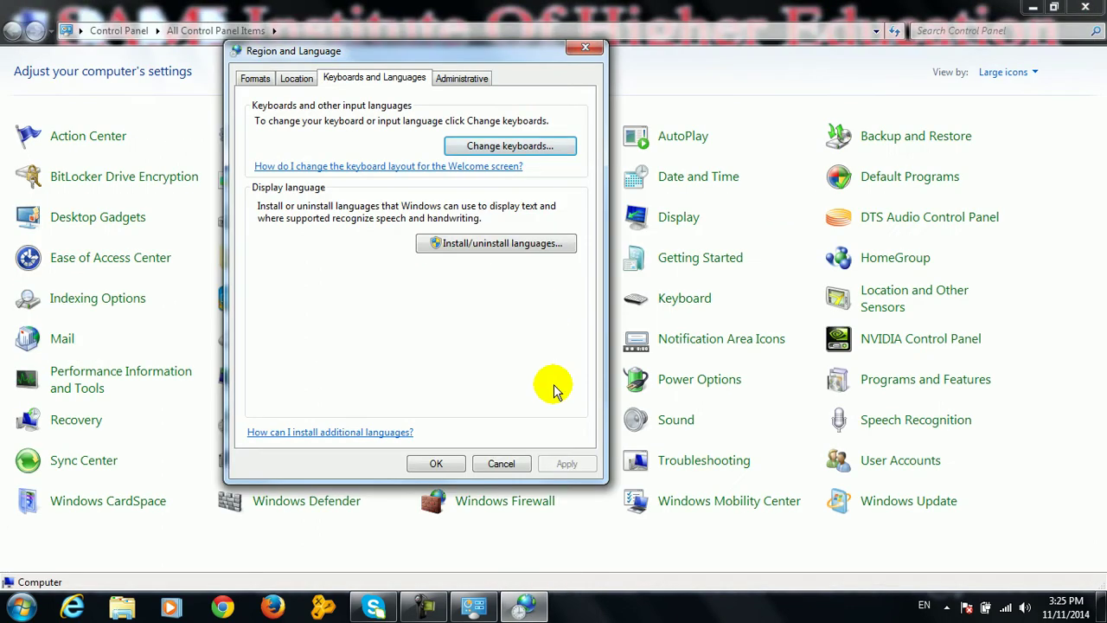
Close the input language and Region and Language dialogs, keeping English, Persian and Pashto, and close Control Panel
{"action": "left_click", "coordinate": [501, 148]}
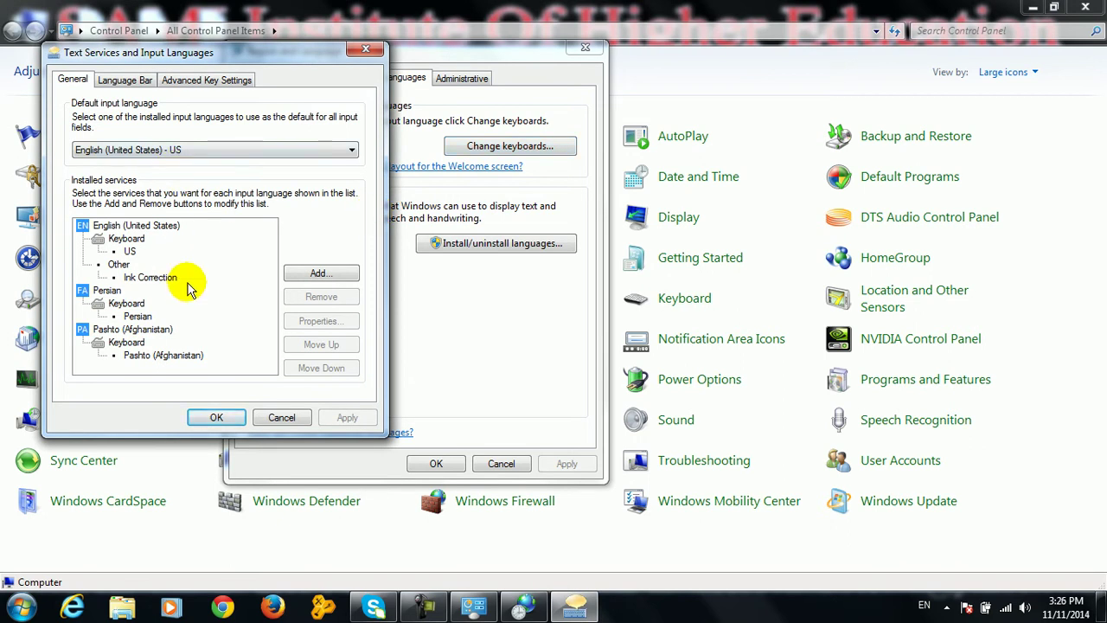
{"action": "left_click", "coordinate": [216, 417]}
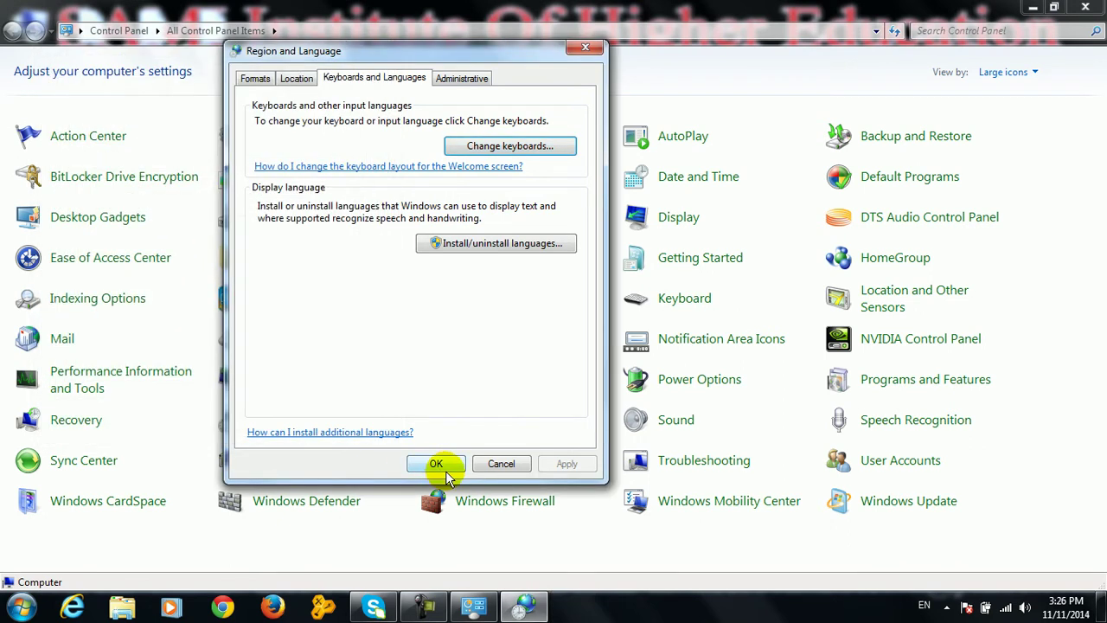
{"action": "left_click", "coordinate": [436, 464]}
{"action": "left_click", "coordinate": [1086, 7]}
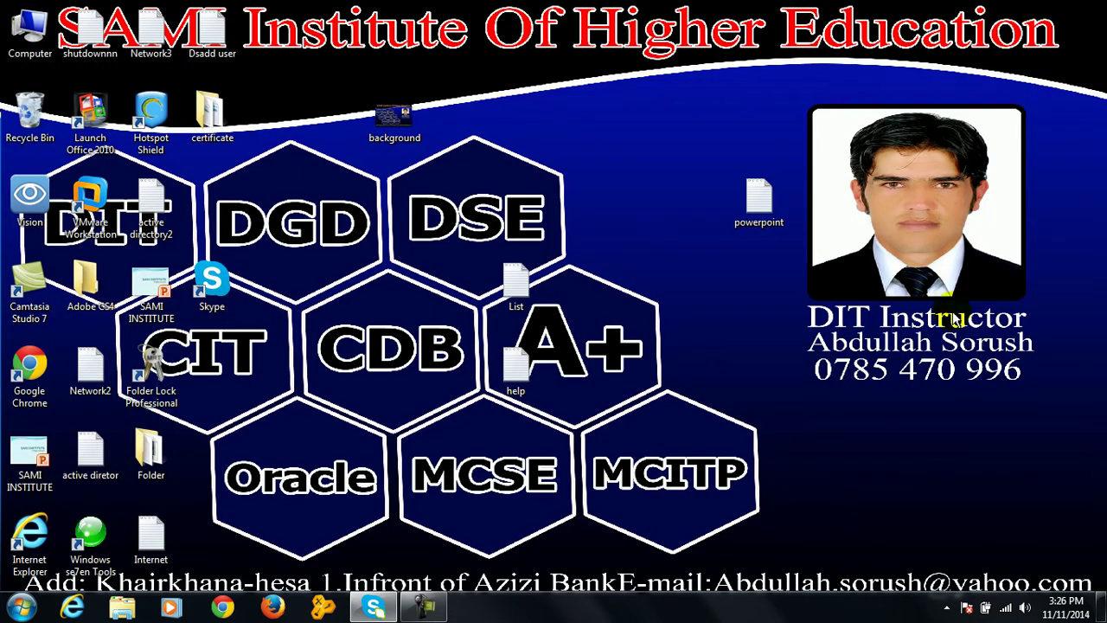
Type test text into the Run box, cancel it, and open Control Panel from the Start menu
{"action": "key", "text": "super+r"}
{"action": "type", "text": "dfdsfdsd"}
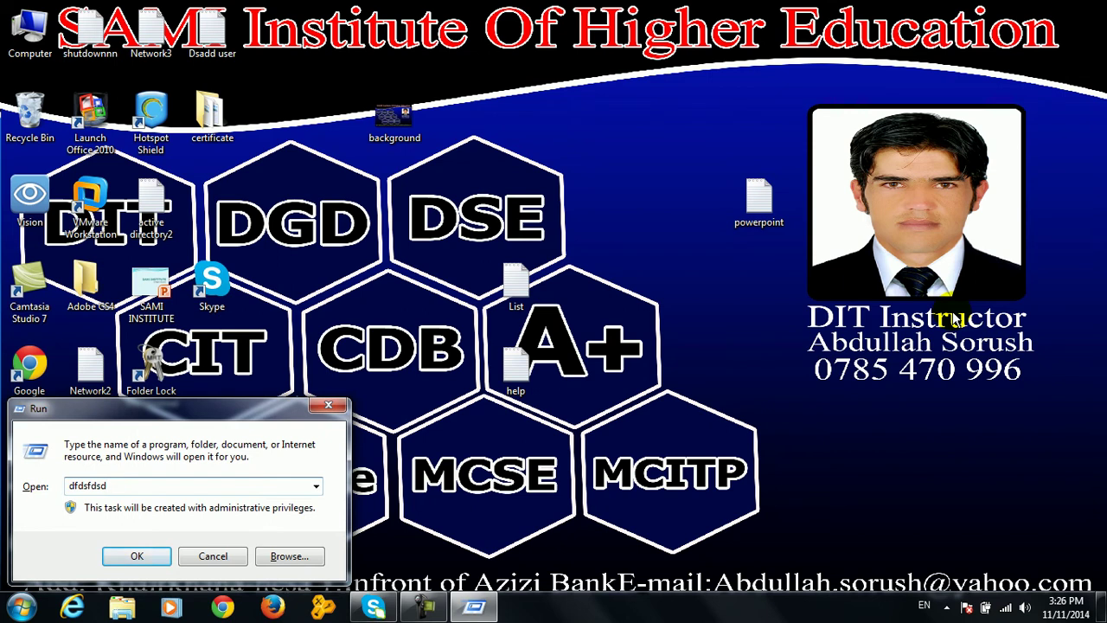
{"action": "type", "text": "fdsfds"}
{"action": "key", "text": "Escape"}
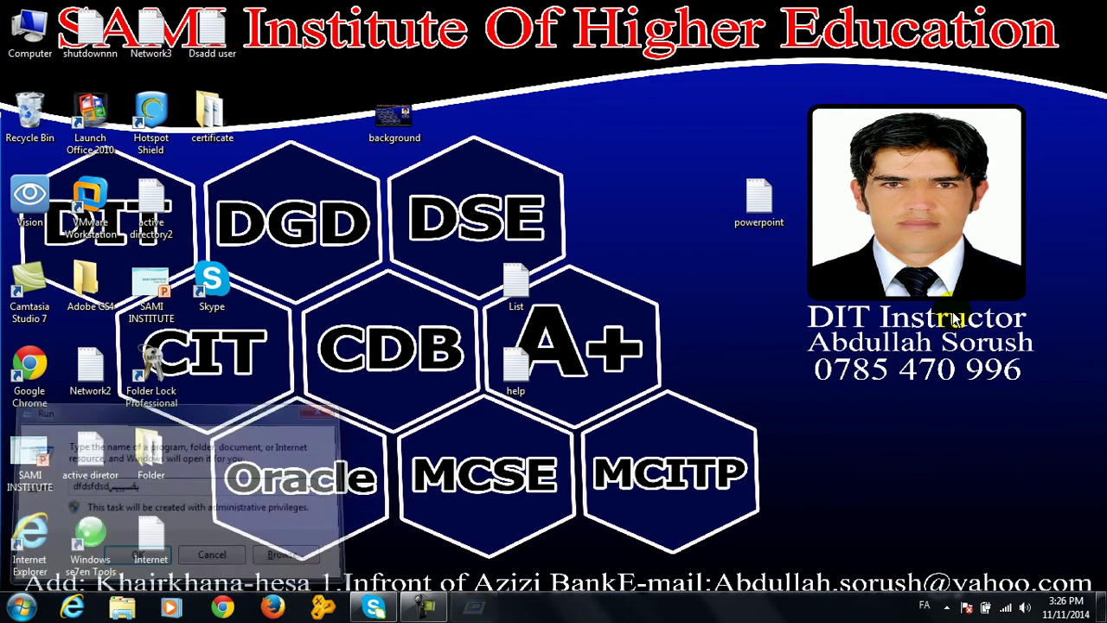
{"action": "key", "text": "super+r"}
{"action": "type", "text": "cvbfbfd"}
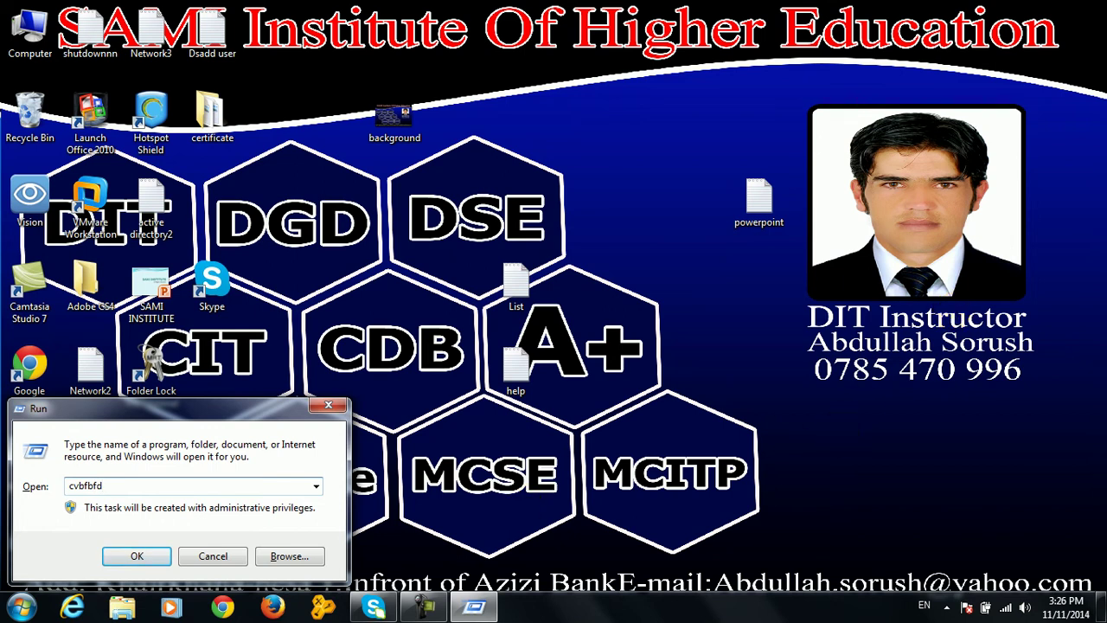
{"action": "left_click", "coordinate": [207, 554]}
{"action": "key", "text": "super"}
{"action": "left_click", "coordinate": [309, 415]}
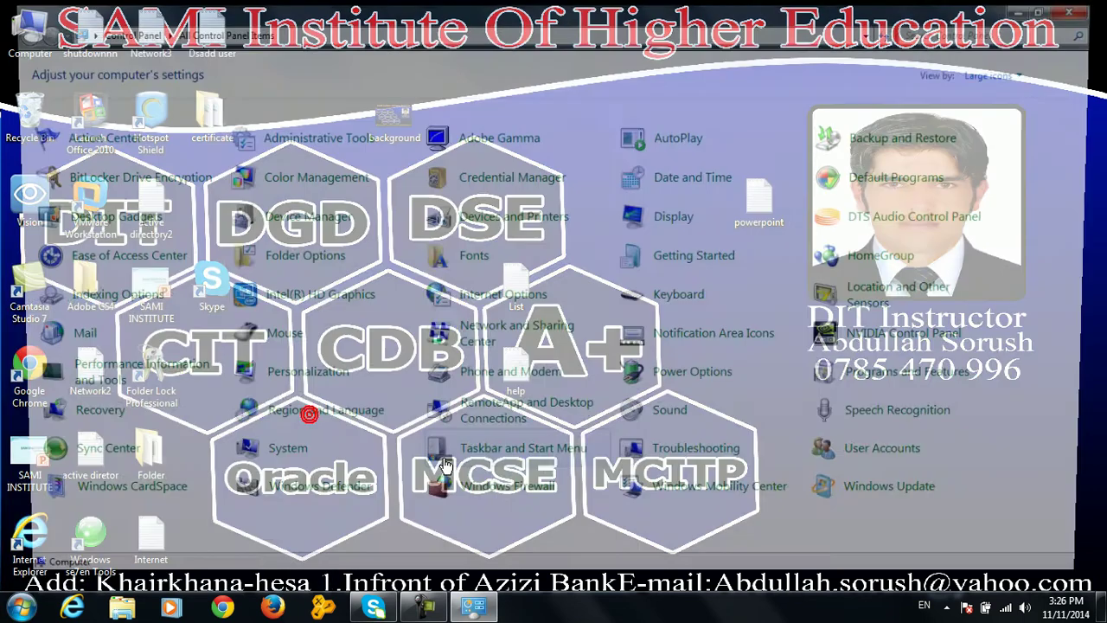
Confirm English (United States) - US remains the default input language under Change keyboards, then cancel
{"action": "left_click", "coordinate": [292, 419]}
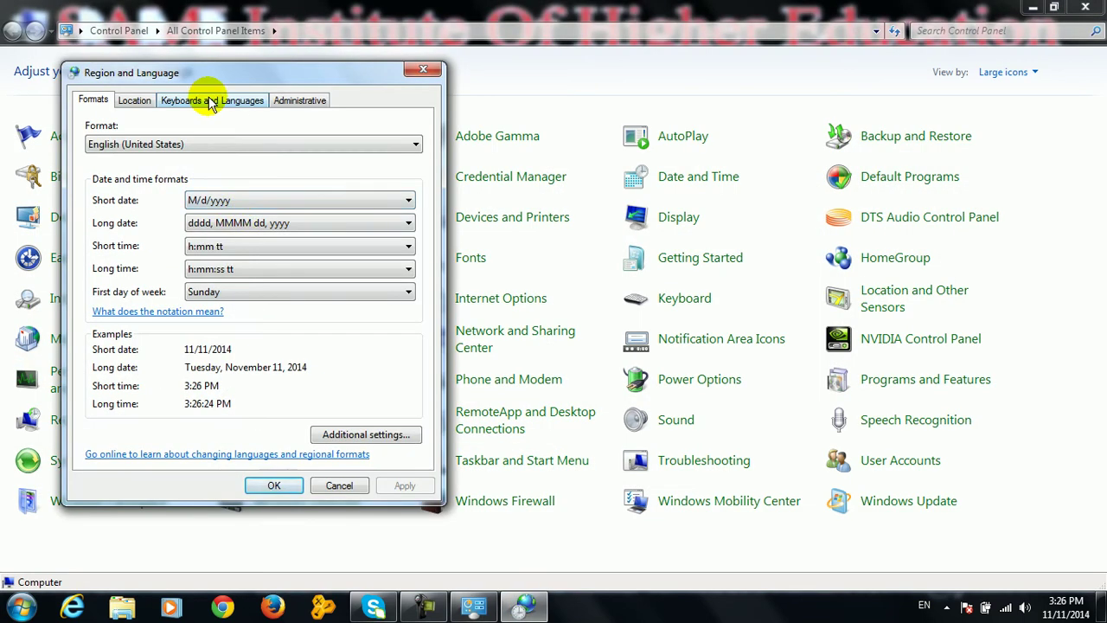
{"action": "left_click", "coordinate": [213, 101]}
{"action": "left_click", "coordinate": [295, 164]}
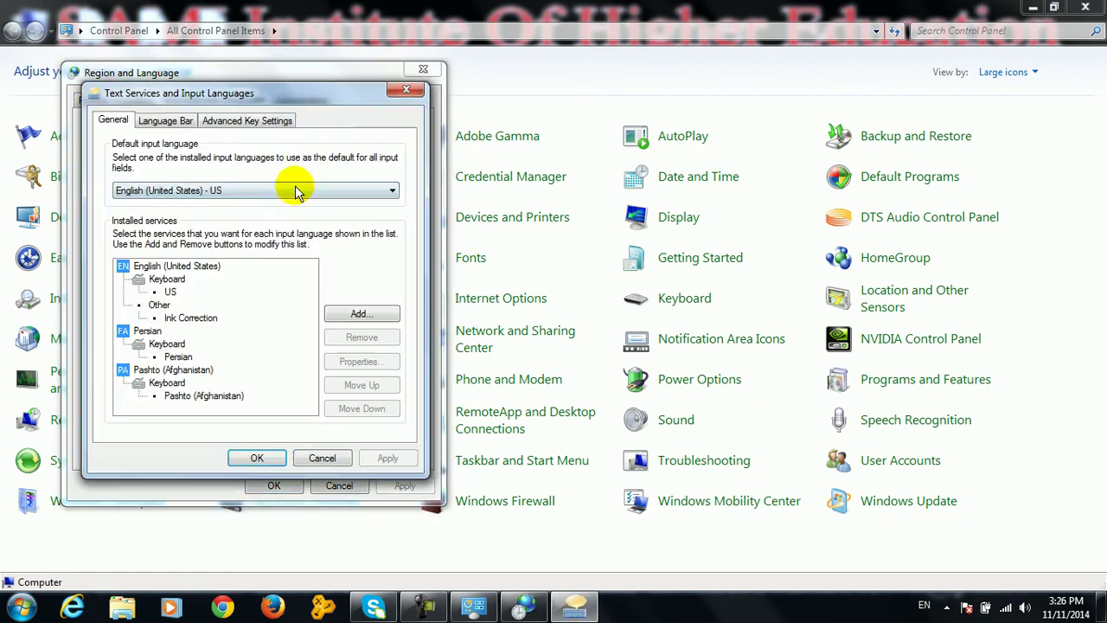
{"action": "left_click", "coordinate": [277, 191]}
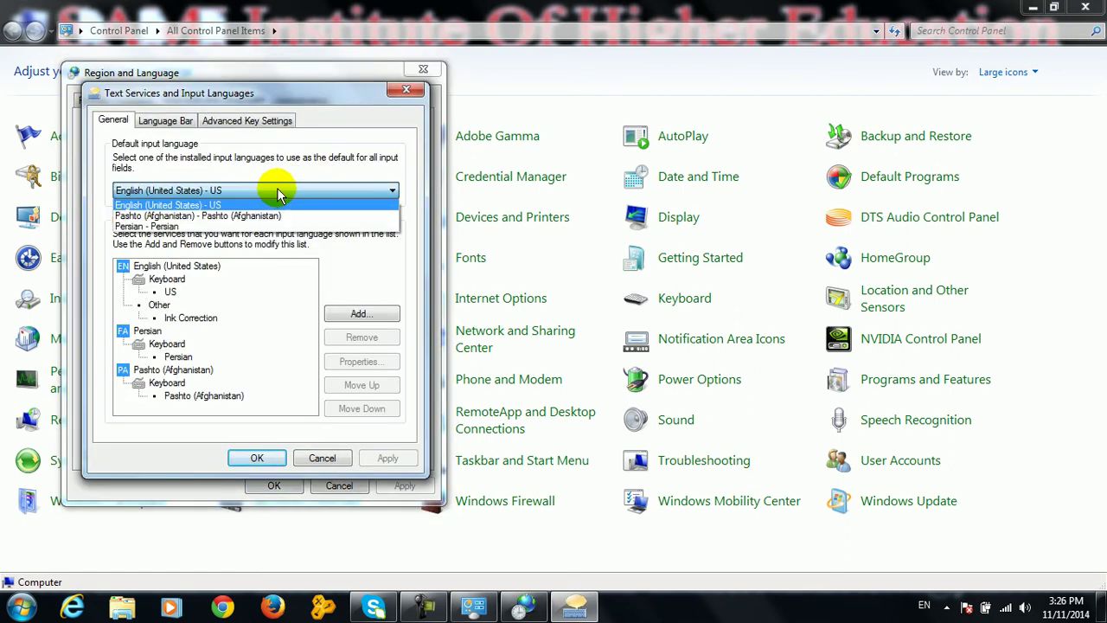
{"action": "left_click", "coordinate": [277, 192]}
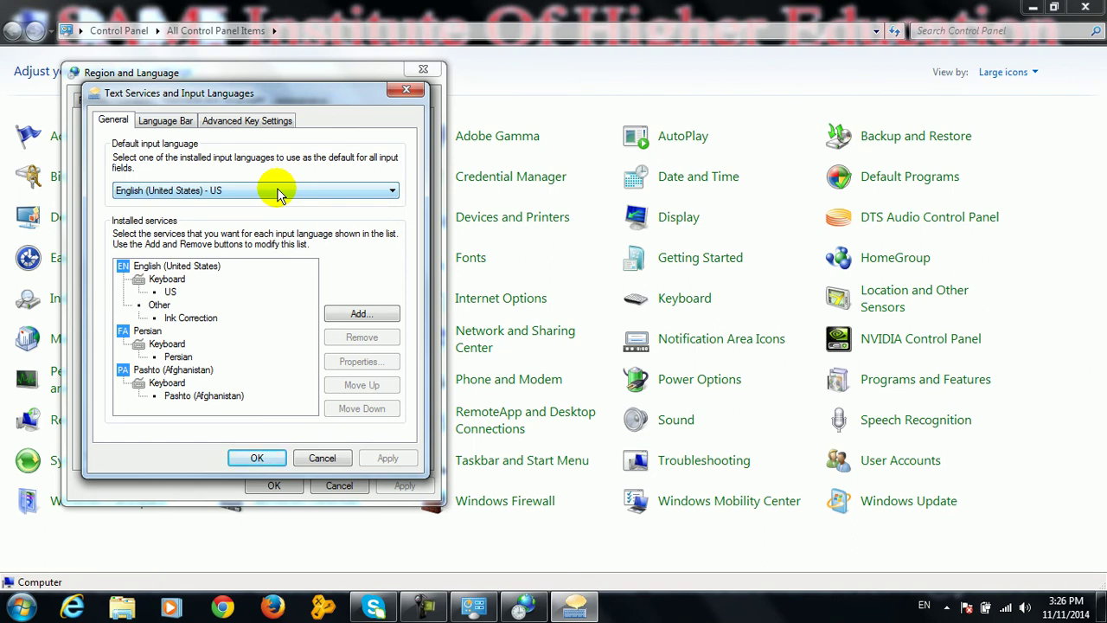
{"action": "left_click", "coordinate": [321, 458]}
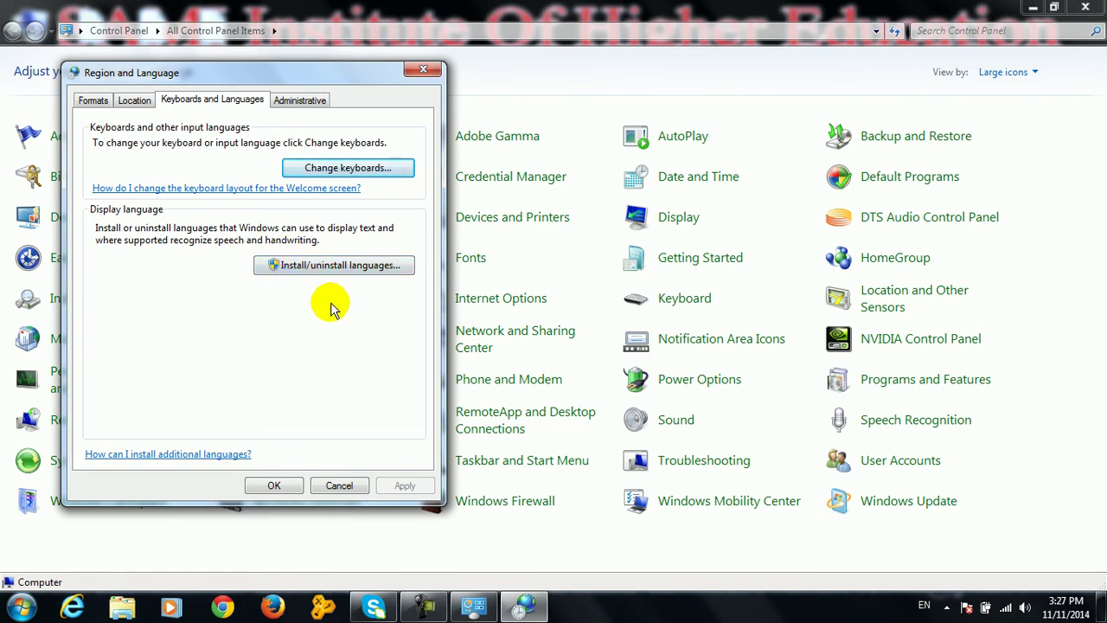
Tick both welcome screen and new user copy options on the Administrative tab, cancel, and close Region and Language
{"action": "left_click", "coordinate": [307, 101]}
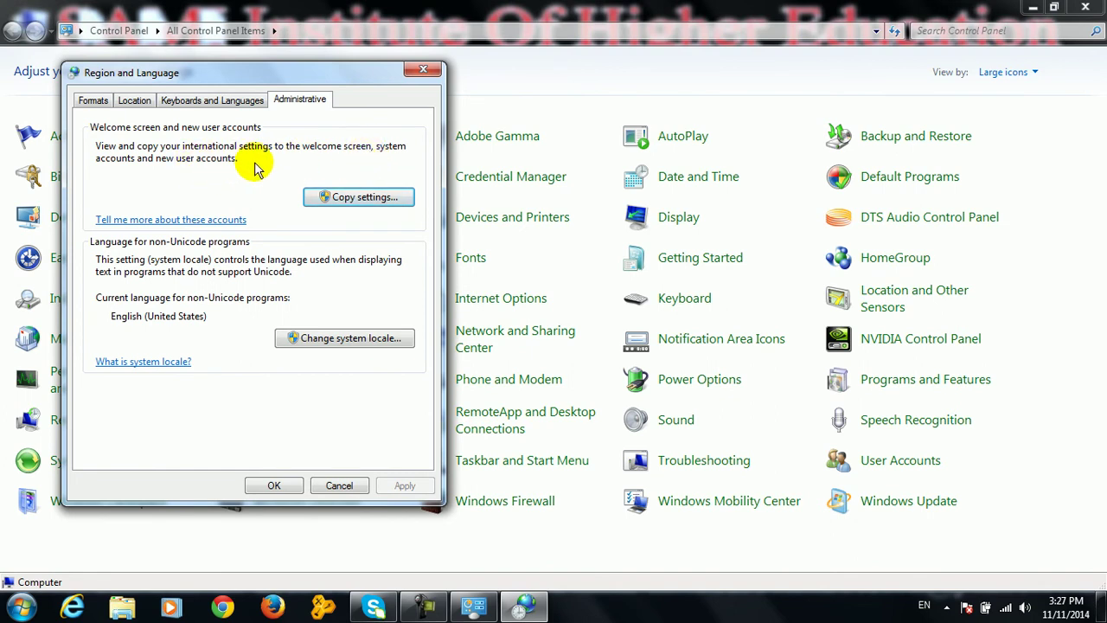
{"action": "left_click", "coordinate": [319, 197]}
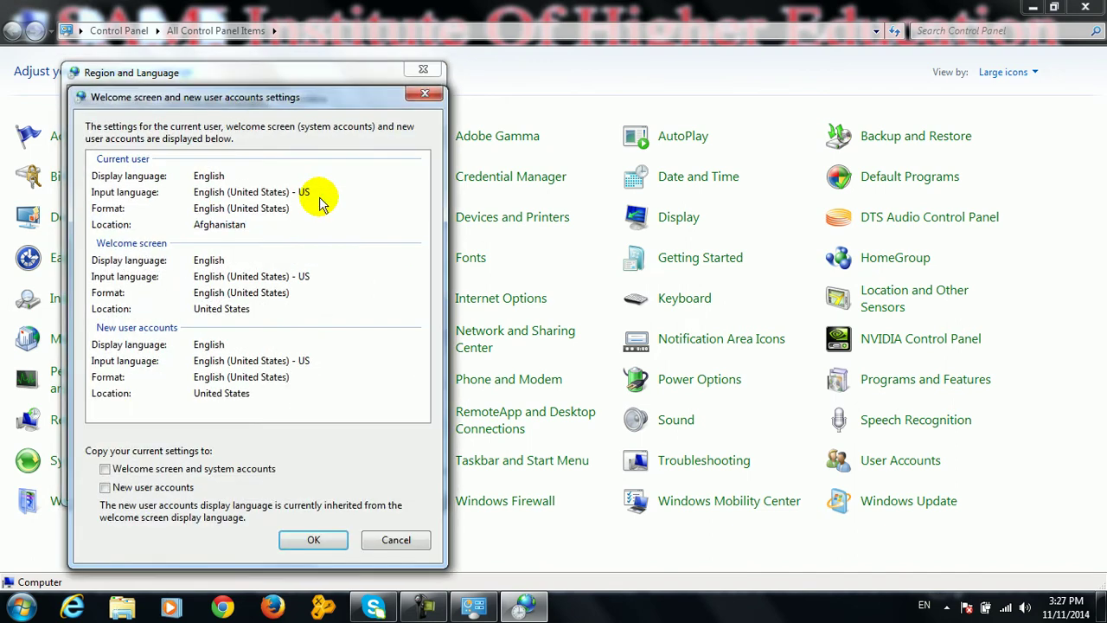
{"action": "left_click", "coordinate": [204, 468]}
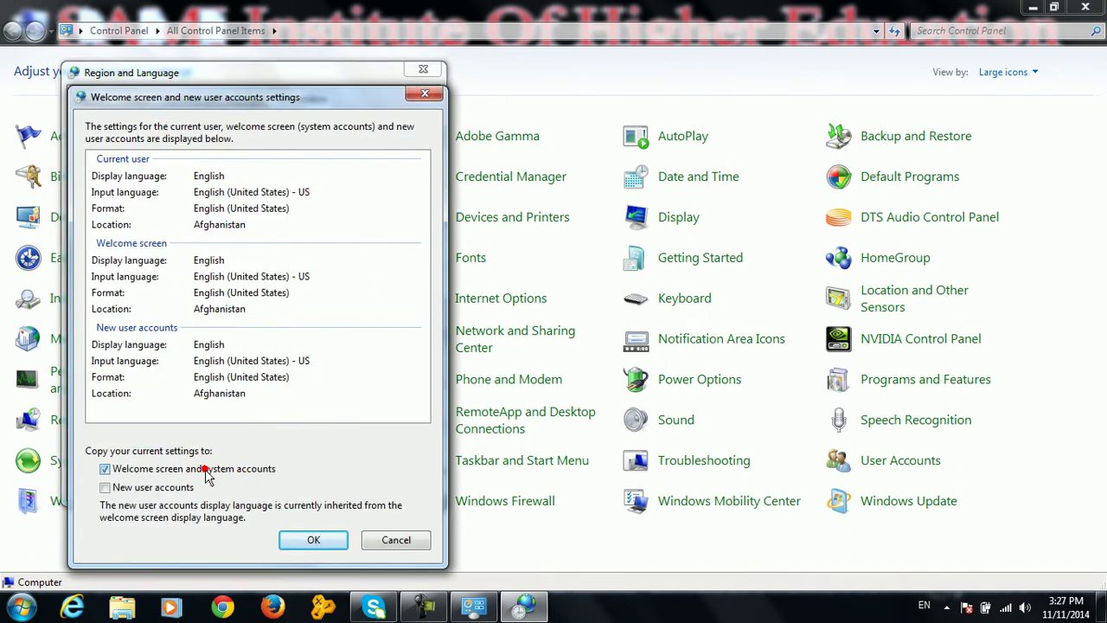
{"action": "left_click", "coordinate": [163, 487]}
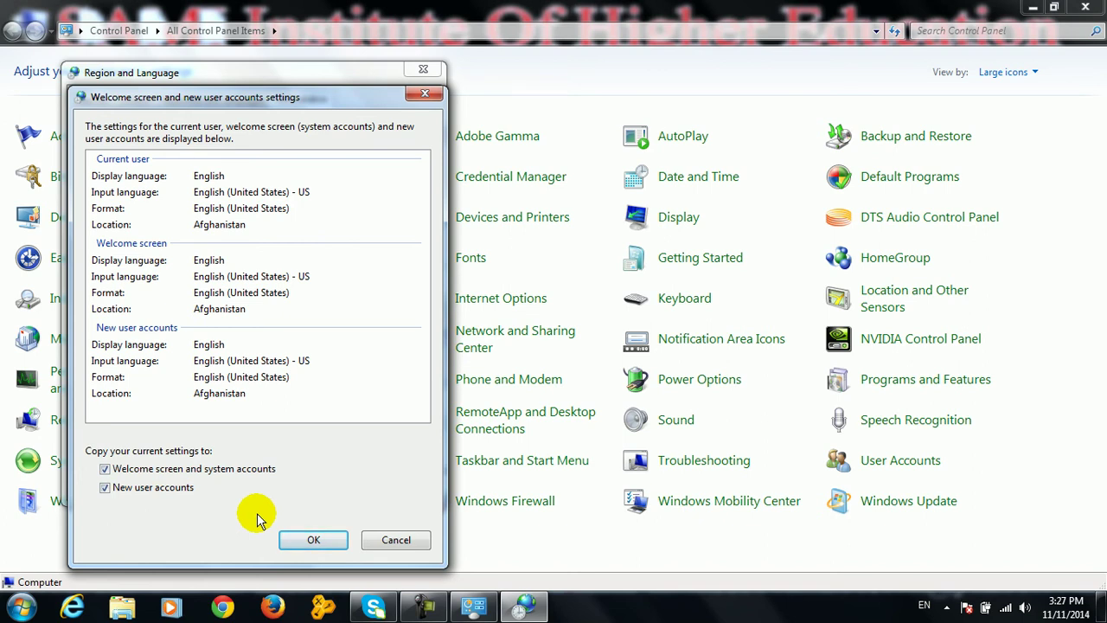
{"action": "left_click", "coordinate": [396, 540]}
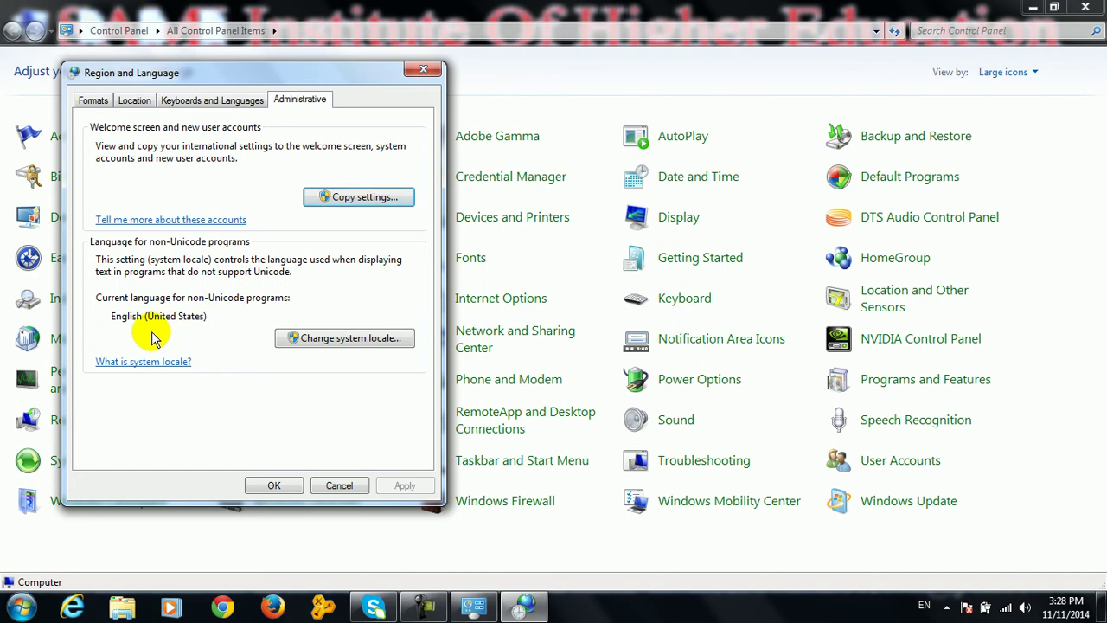
{"action": "left_click", "coordinate": [282, 483]}
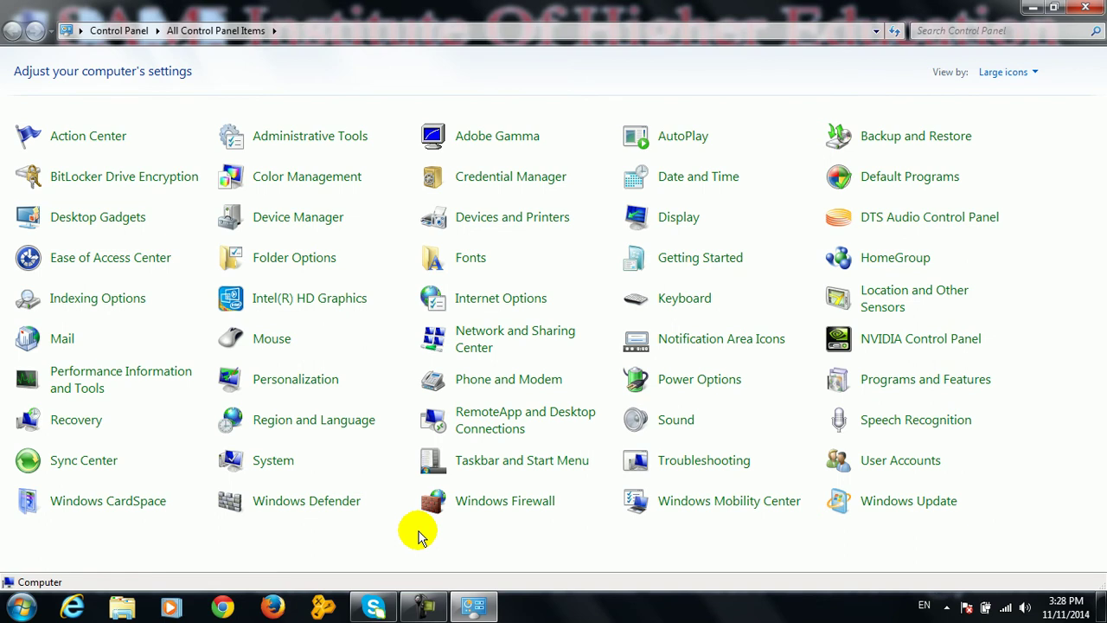
{"action": "key", "text": "super+r"}
Launch Microsoft Access with msaccess from Run and create a new blank database
{"action": "type", "text": "msaccess"}
{"action": "key", "text": "Return"}
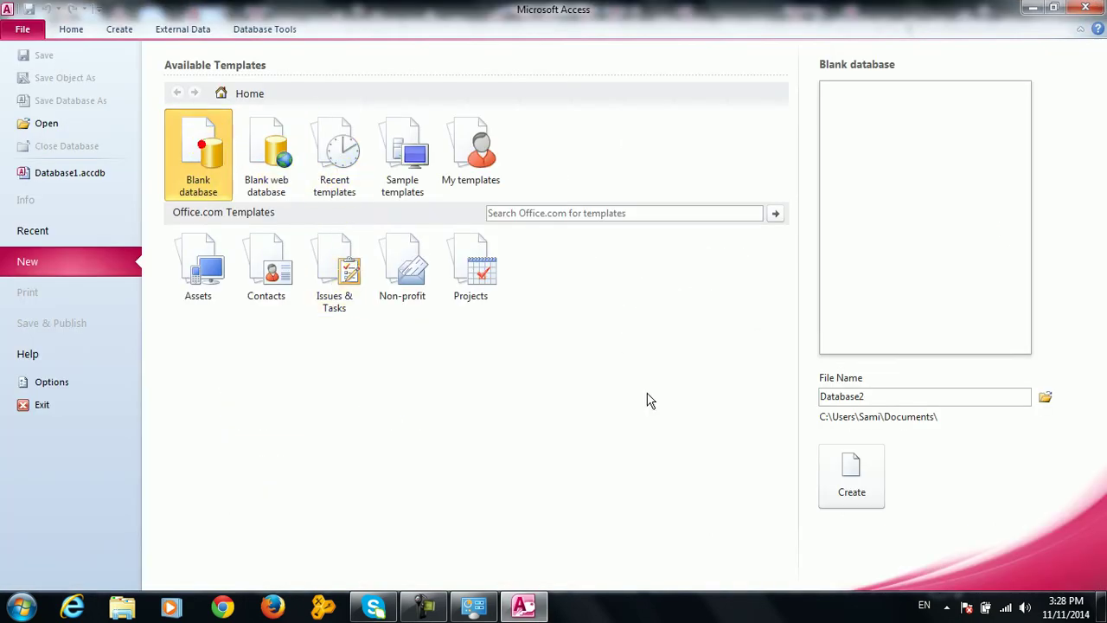
{"action": "left_click", "coordinate": [851, 471]}
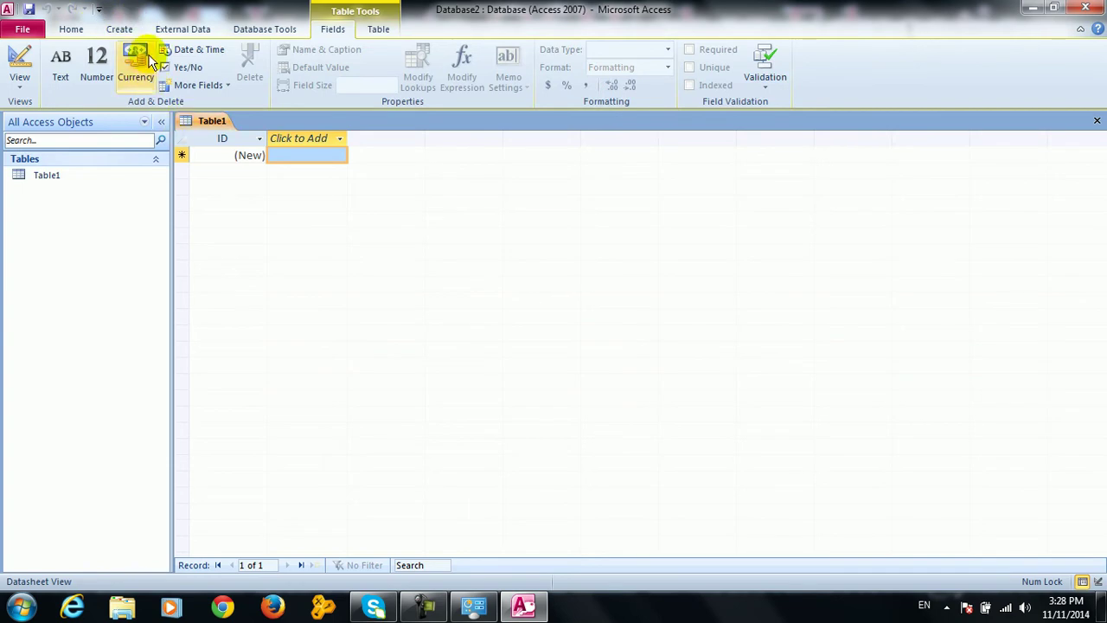
Place a command button Command0 on a new Form1 in Design View, skipping the wizard
{"action": "left_click", "coordinate": [124, 29]}
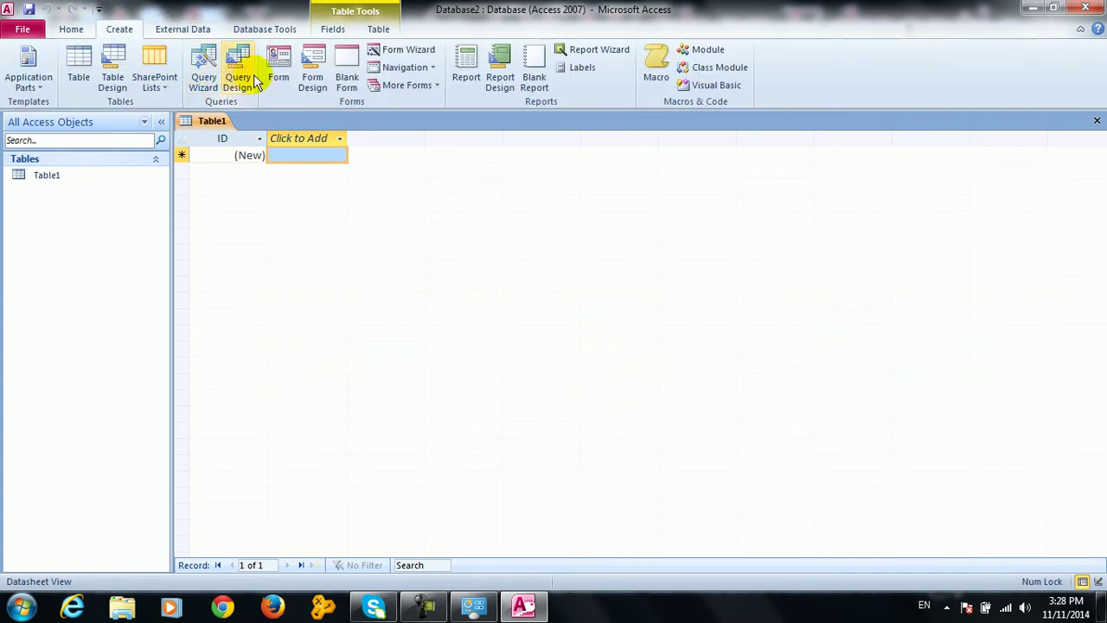
{"action": "left_click", "coordinate": [312, 77]}
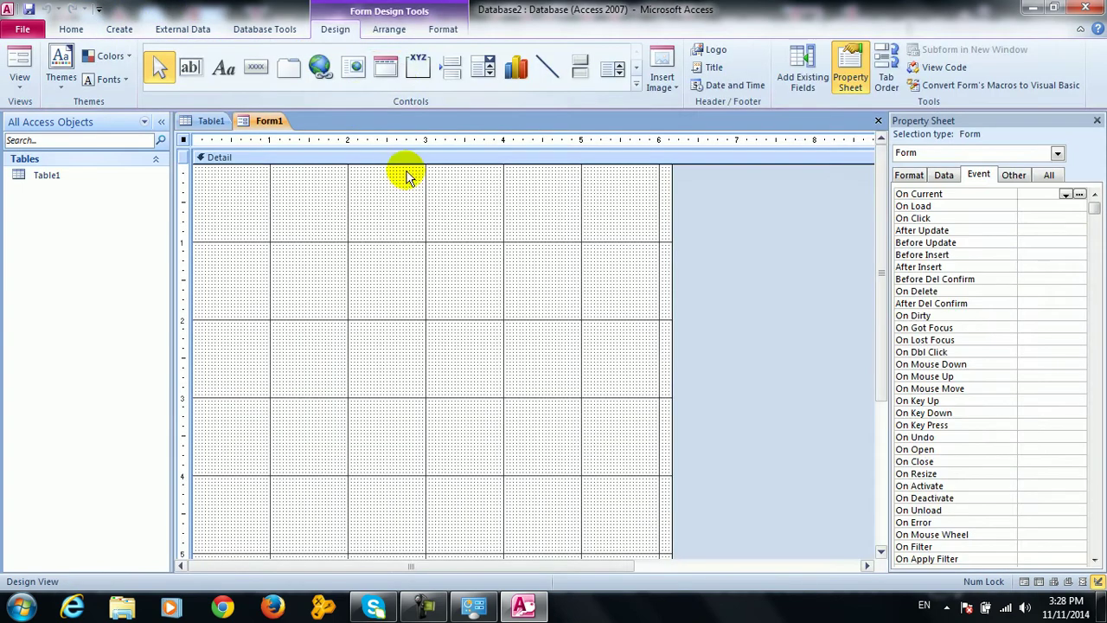
{"action": "left_click", "coordinate": [256, 67]}
{"action": "left_click", "coordinate": [355, 232]}
{"action": "left_click", "coordinate": [508, 345]}
{"action": "right_click", "coordinate": [385, 250]}
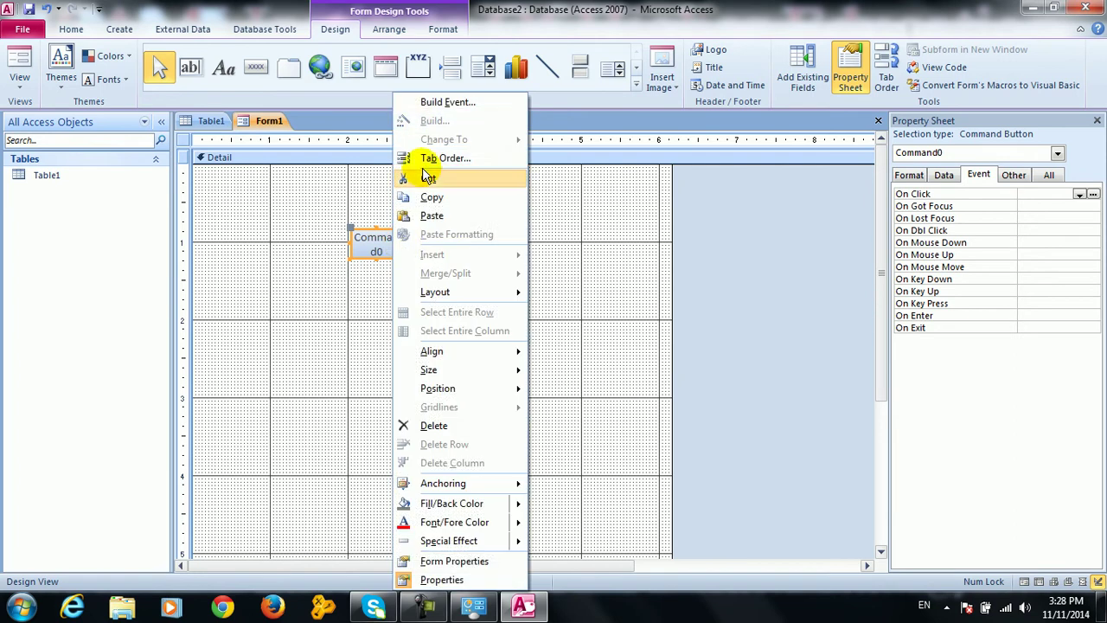
Create Command0's click event in code and enter the line MsgBox ("HI Welcome")
{"action": "left_click", "coordinate": [415, 102]}
{"action": "left_click", "coordinate": [510, 176]}
{"action": "left_click", "coordinate": [547, 322]}
{"action": "type", "text": "docmd."}
{"action": "key", "text": "BackSpace"}
{"action": "key", "text": "BackSpace"}
{"action": "key", "text": "BackSpace"}
{"action": "key", "text": "BackSpace"}
{"action": "key", "text": "BackSpace"}
{"action": "key", "text": "BackSpace"}
{"action": "type", "text": "msgbox"}
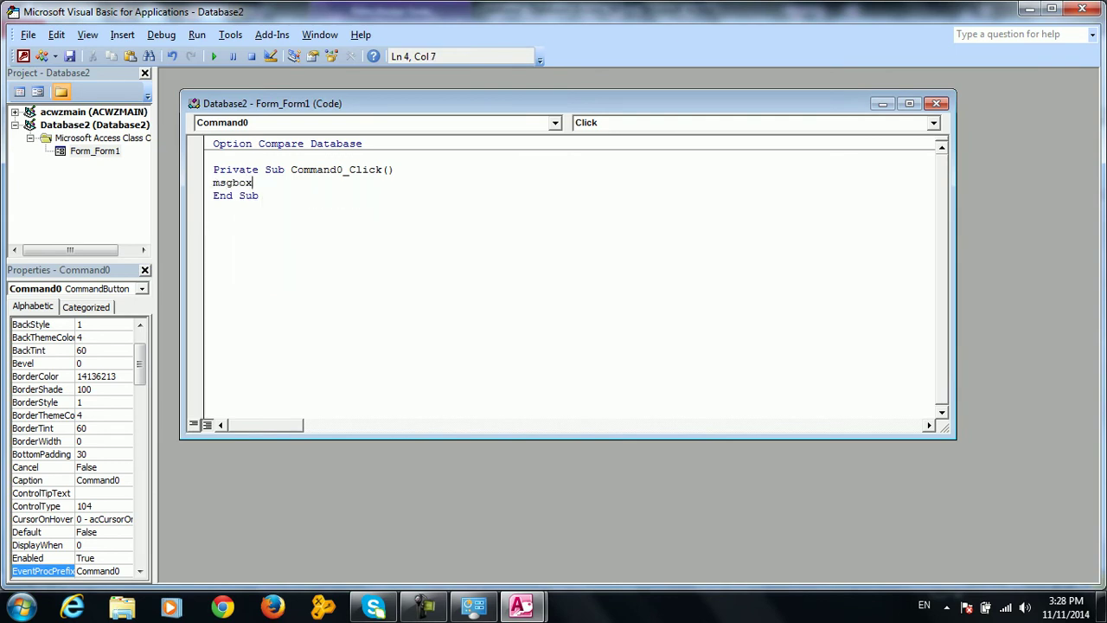
{"action": "type", "text": "(\""}
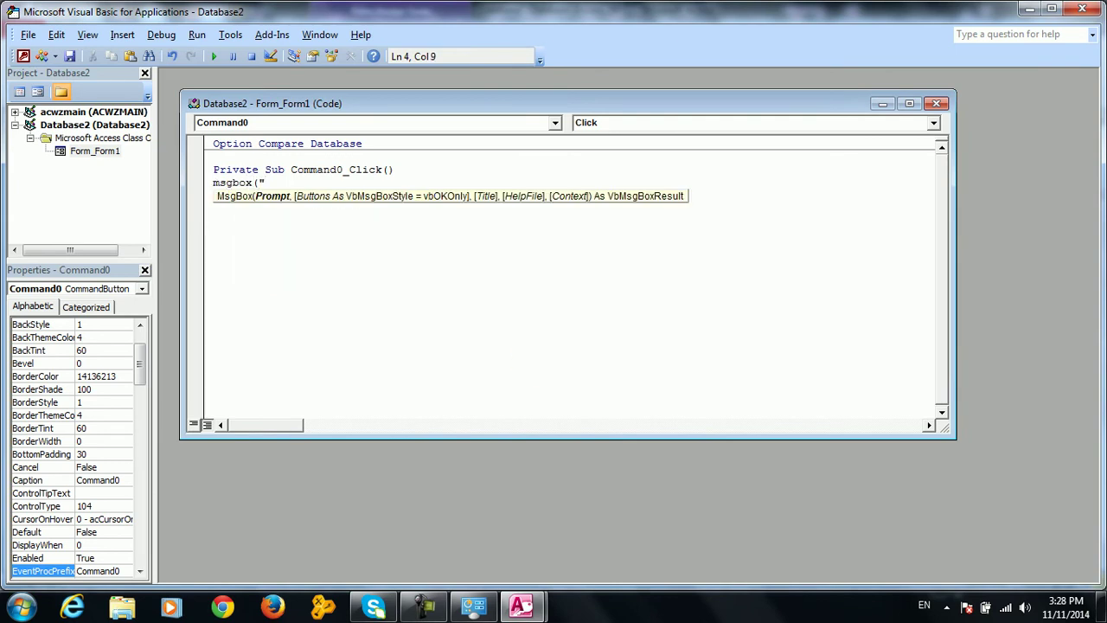
{"action": "type", "text": "HI Welcome\")"}
{"action": "key", "text": "Return"}
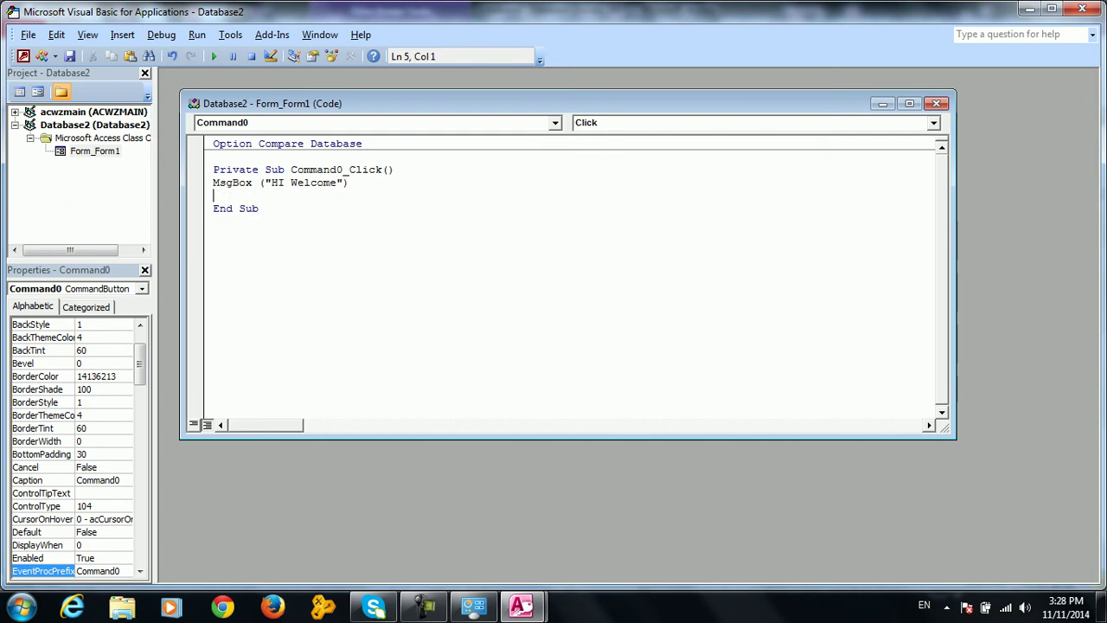
Run Form1 in Form View, confirm Command0 shows HI Welcome, then return to Design View
{"action": "mouse_move", "coordinate": [519, 606]}
{"action": "left_click", "coordinate": [442, 527]}
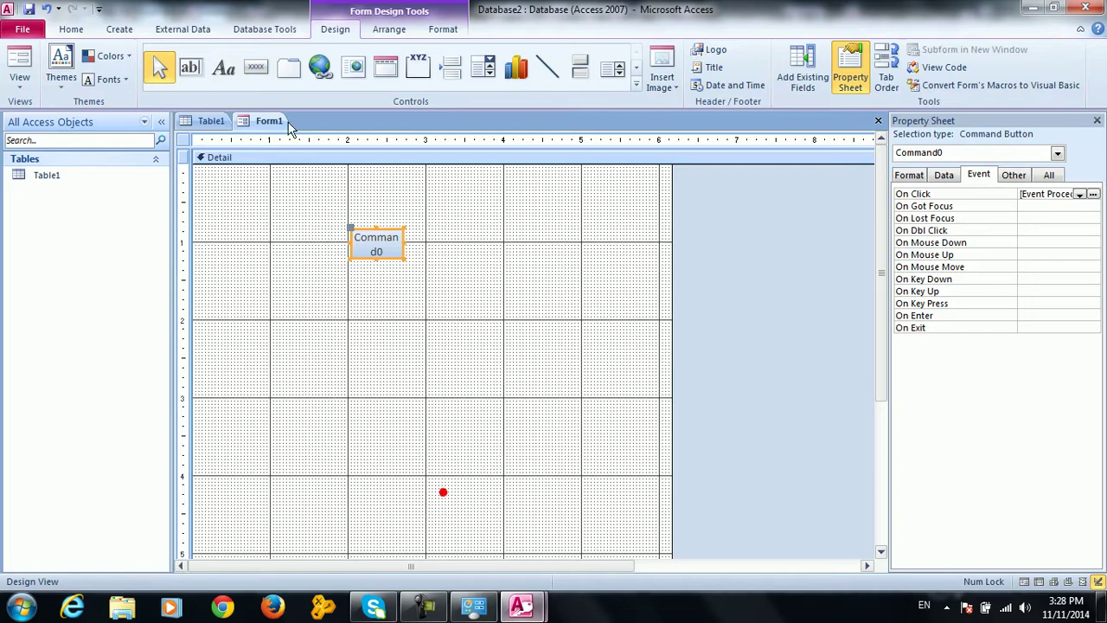
{"action": "left_click", "coordinate": [18, 52]}
{"action": "left_click", "coordinate": [367, 212]}
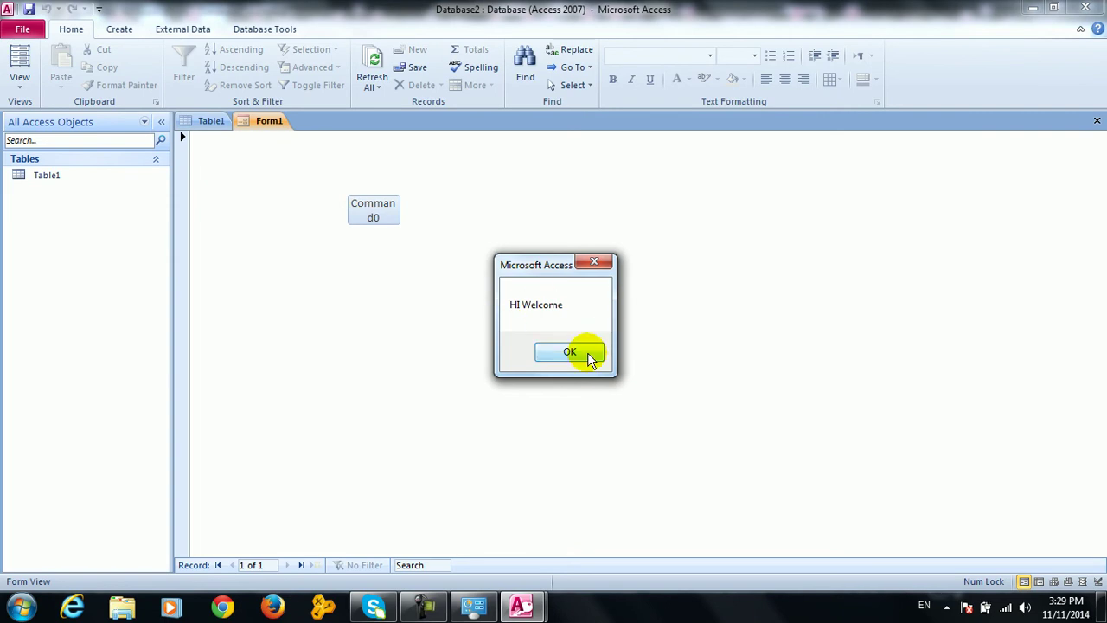
{"action": "left_click", "coordinate": [588, 354]}
{"action": "right_click", "coordinate": [519, 275]}
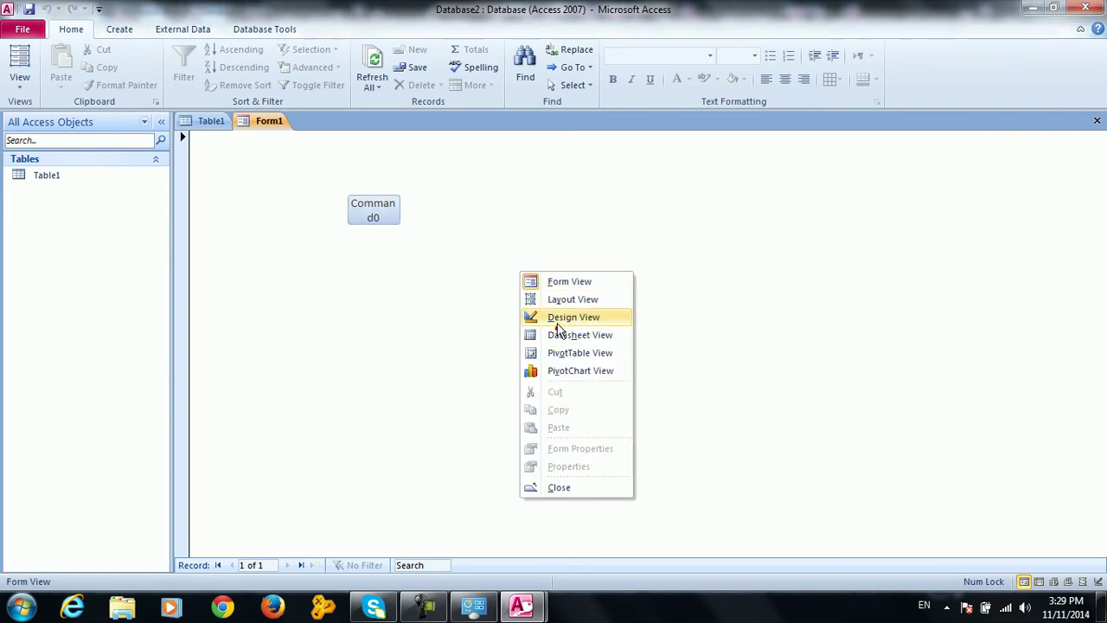
{"action": "left_click", "coordinate": [559, 315]}
Replace 'HI Welcome' with the Persian greeting 'سلام خوش آمدید', then close VBA and Access
{"action": "mouse_move", "coordinate": [521, 605]}
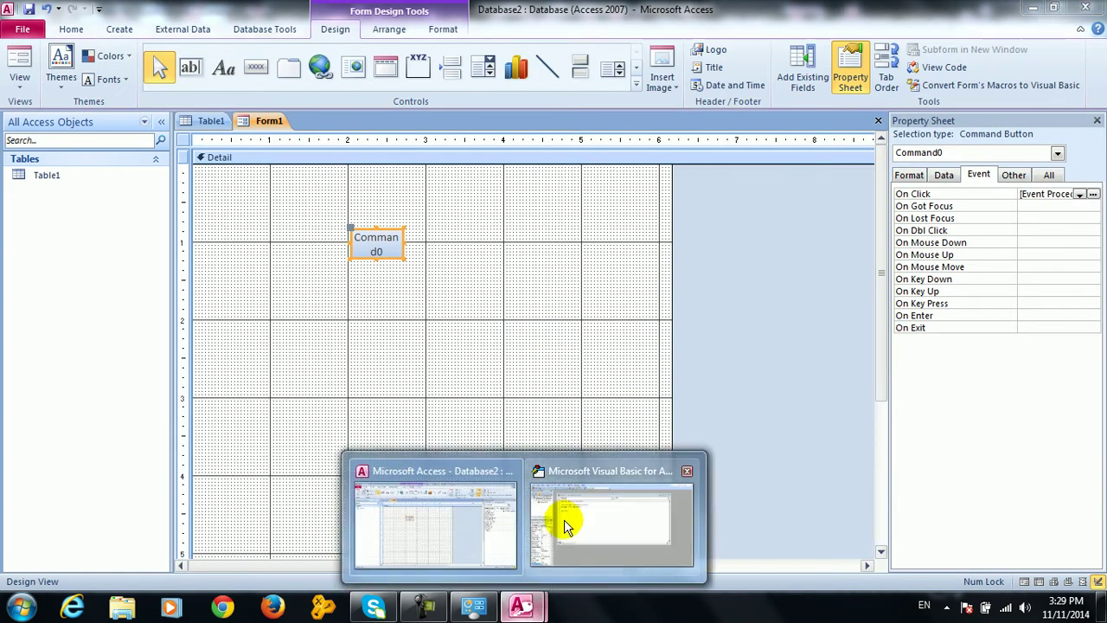
{"action": "left_click", "coordinate": [563, 516]}
{"action": "left_click_drag", "start_coordinate": [336, 183], "coordinate": [276, 187]}
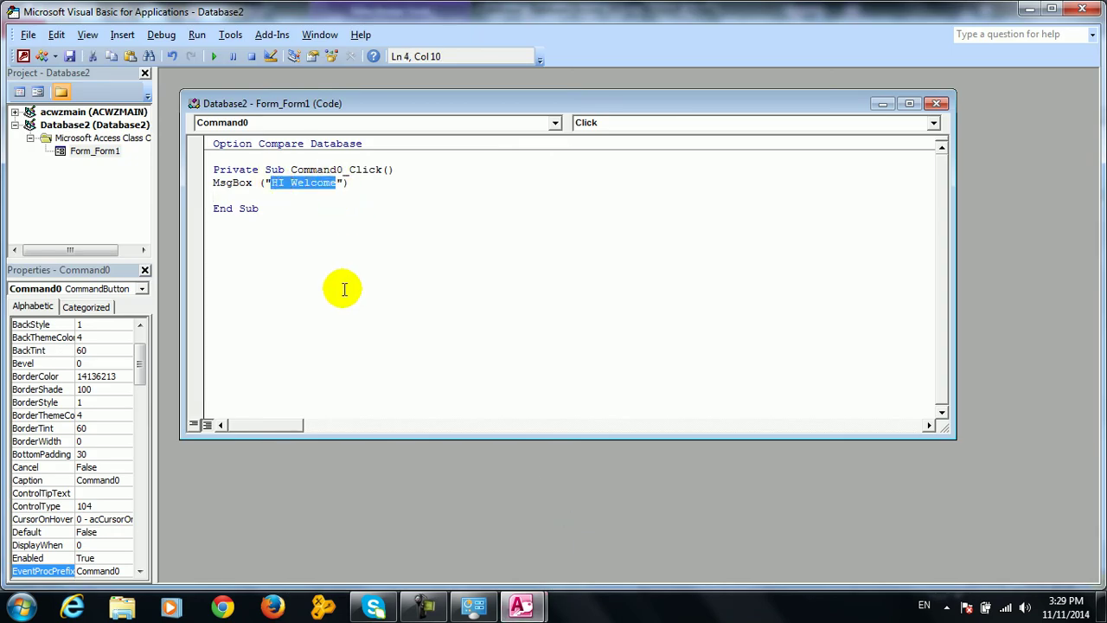
{"action": "key", "text": "alt+shift"}
{"action": "type", "text": "سلام "}
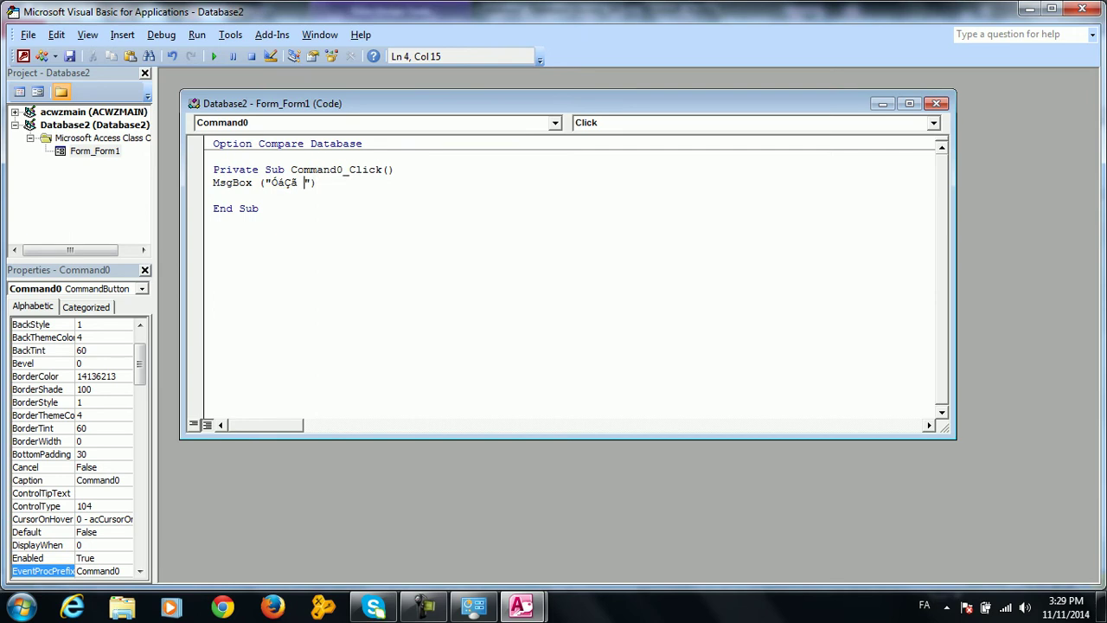
{"action": "type", "text": "خوش آمدید"}
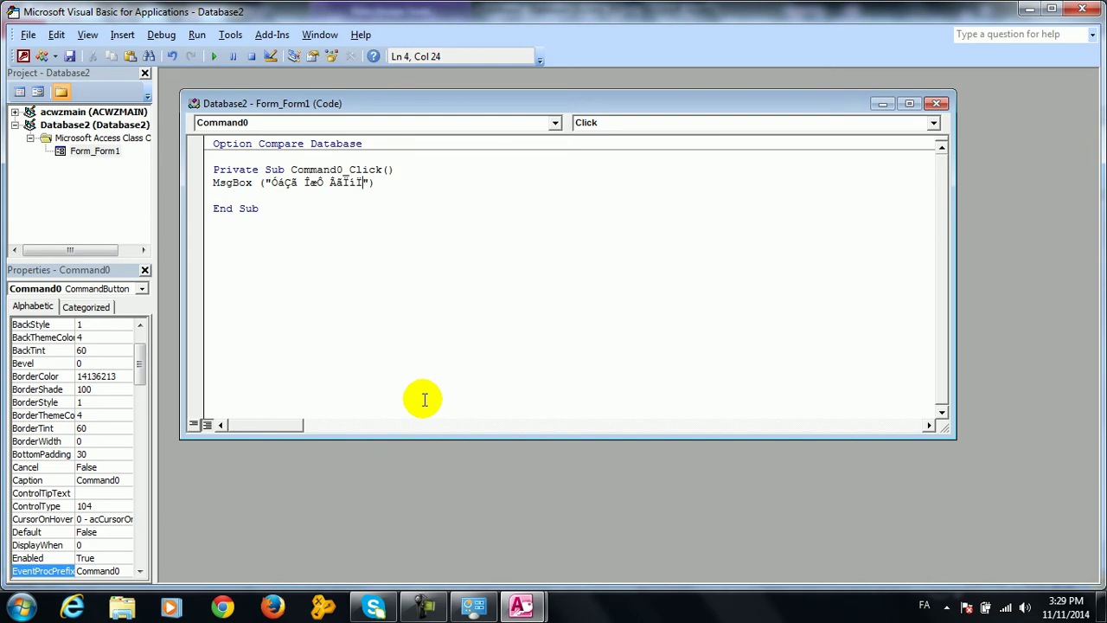
{"action": "left_click_drag", "start_coordinate": [363, 182], "coordinate": [380, 183]}
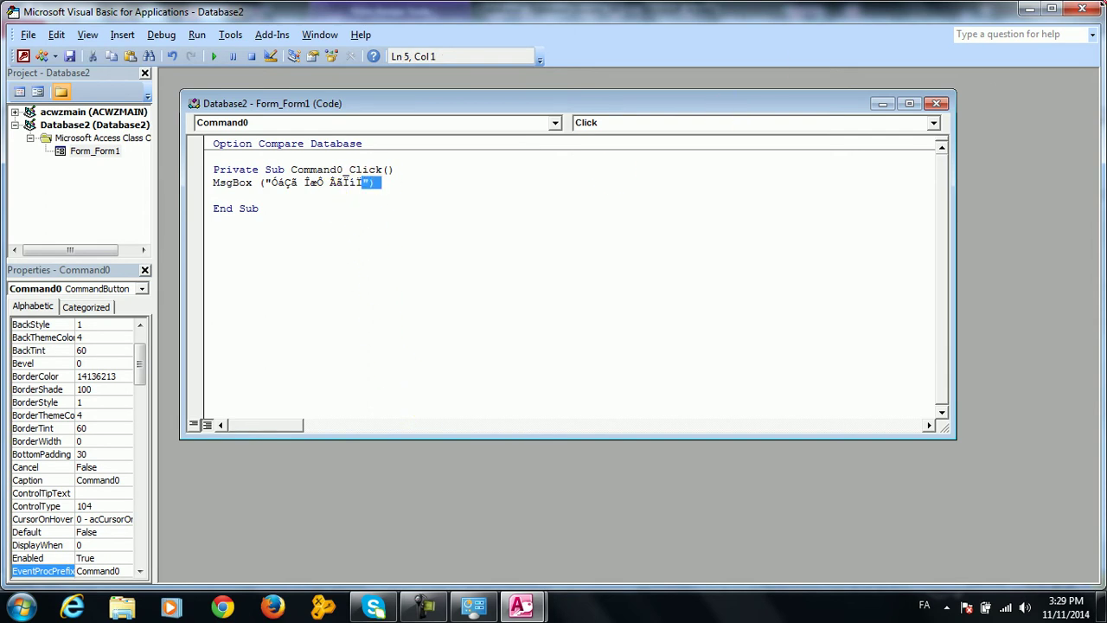
{"action": "left_click", "coordinate": [1082, 9]}
{"action": "left_click", "coordinate": [1092, 7]}
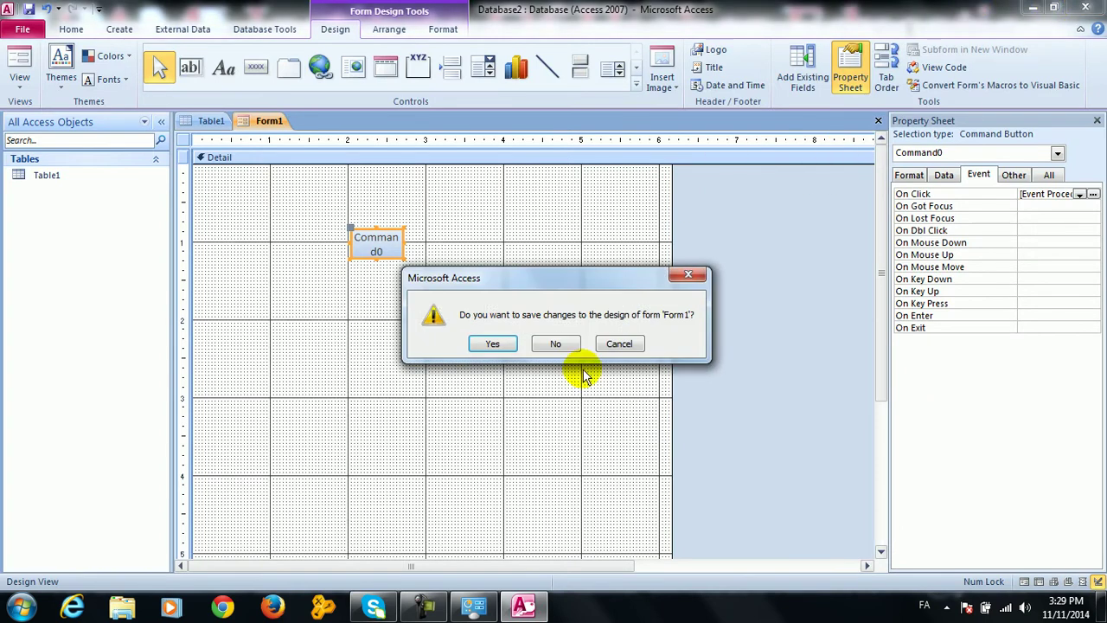
Decline saving Form1's design changes so Access closes
{"action": "left_click", "coordinate": [555, 343]}
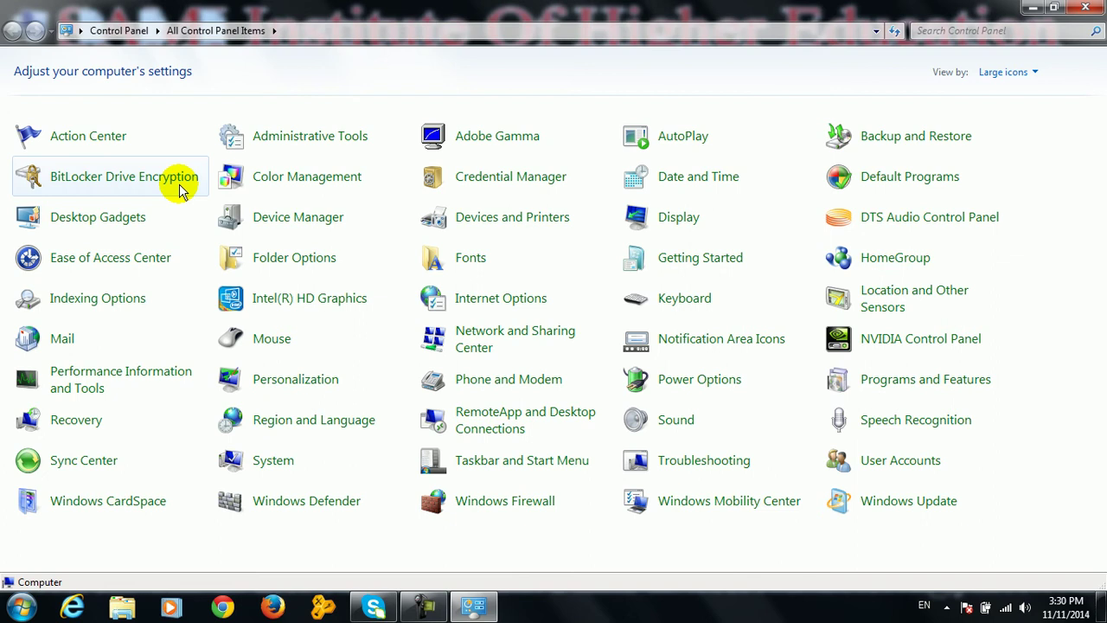
{"action": "left_click", "coordinate": [1080, 9]}
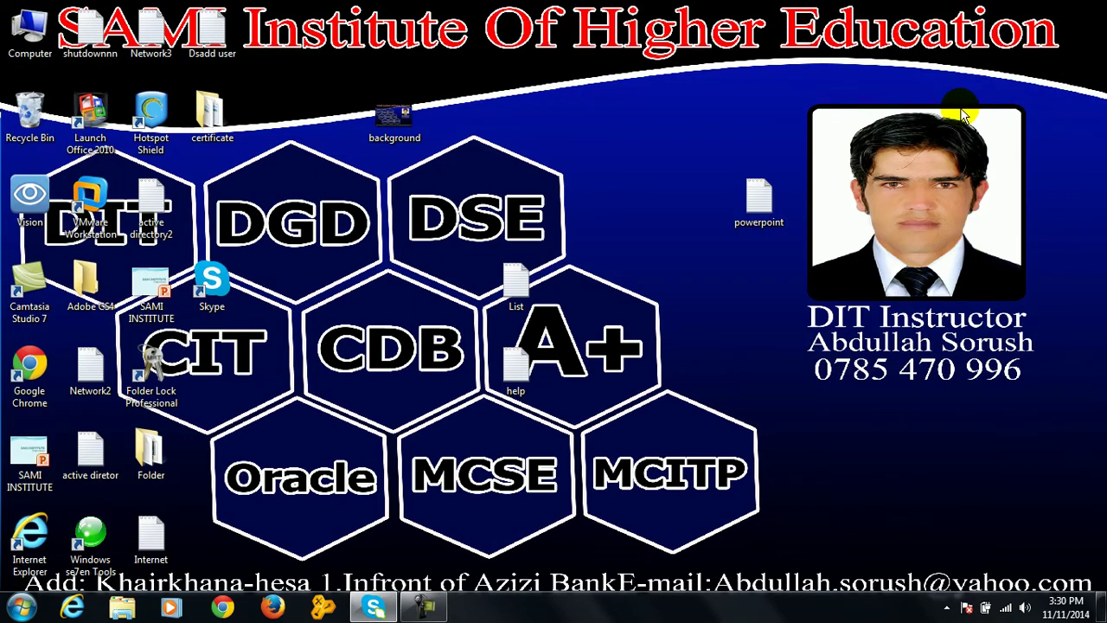
{"action": "key", "text": "super"}
{"action": "key", "text": "super+e"}
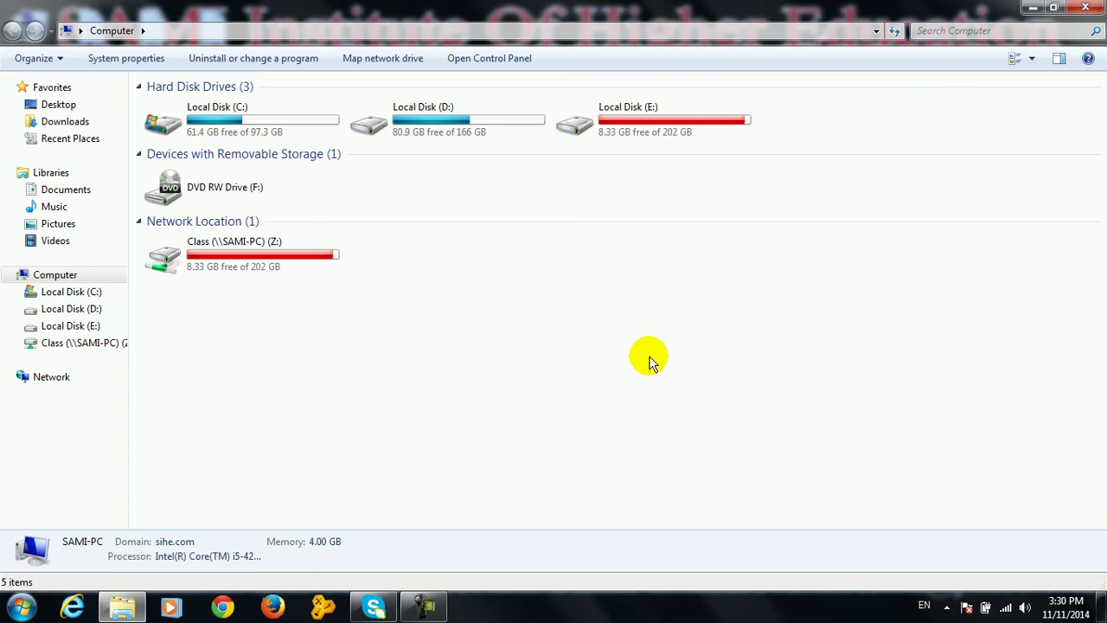
{"action": "left_click", "coordinate": [1097, 7]}
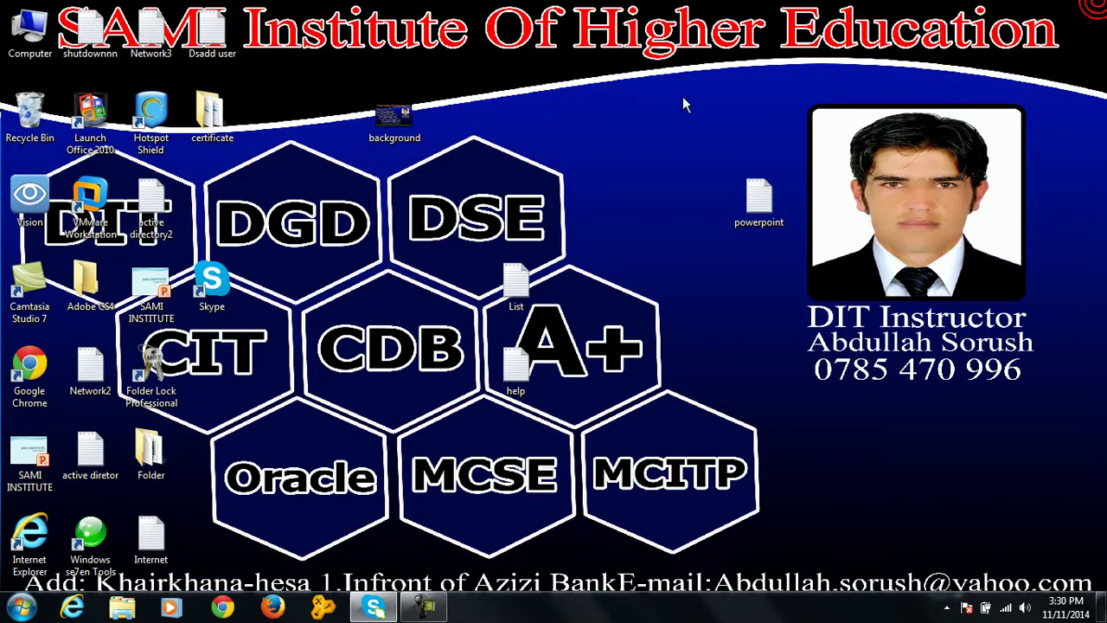
{"action": "key", "text": "super"}
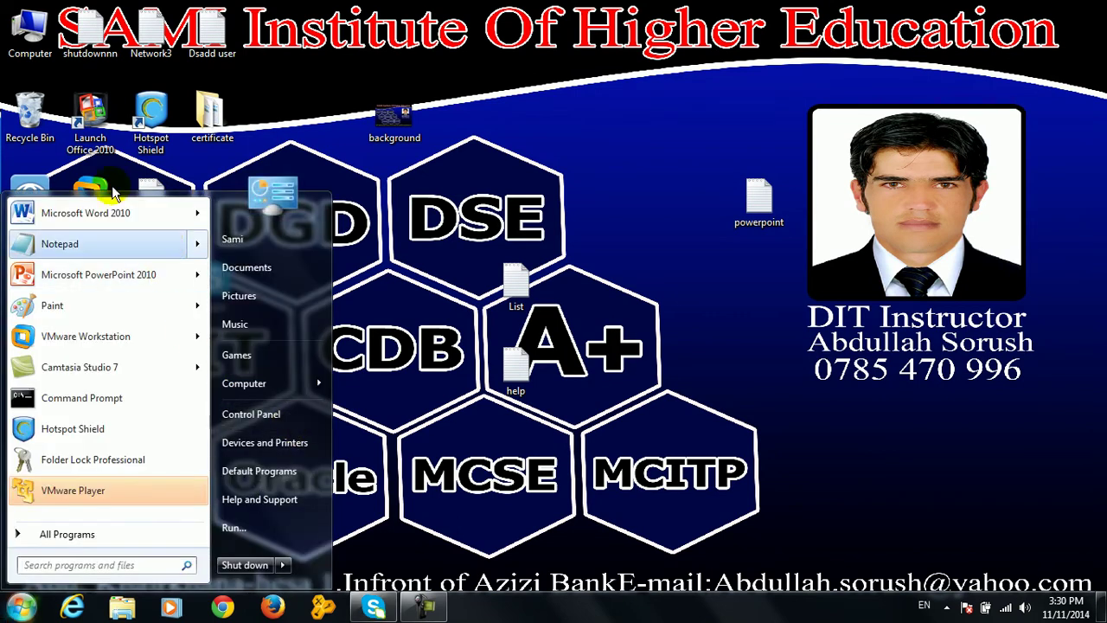
{"action": "left_click", "coordinate": [244, 383]}
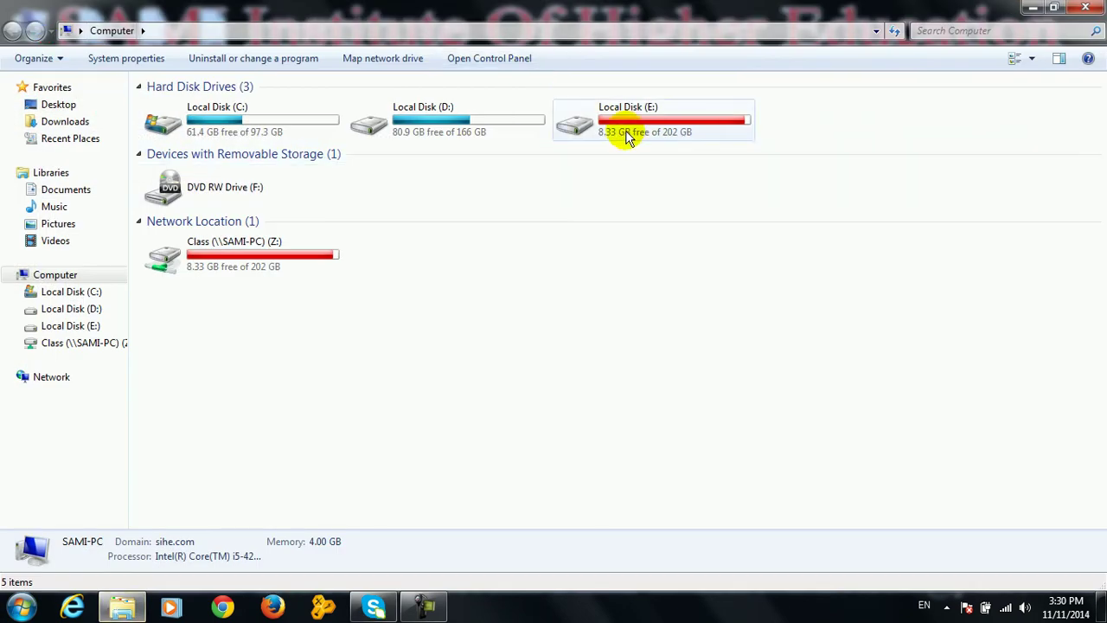
{"action": "left_click", "coordinate": [1096, 7]}
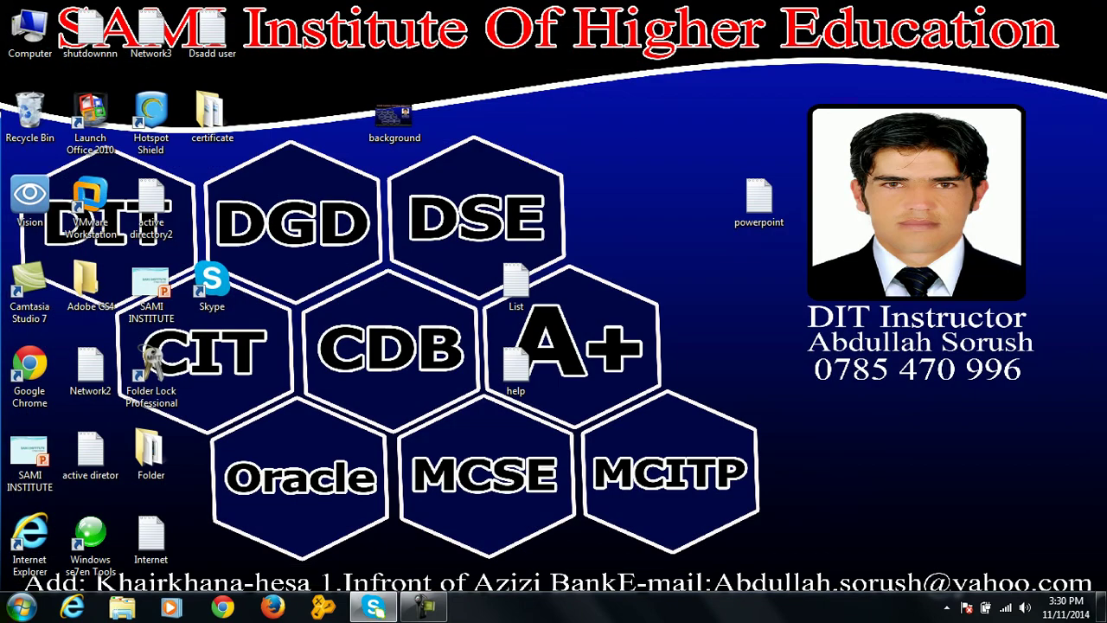
{"action": "key", "text": "super"}
{"action": "left_click", "coordinate": [250, 430]}
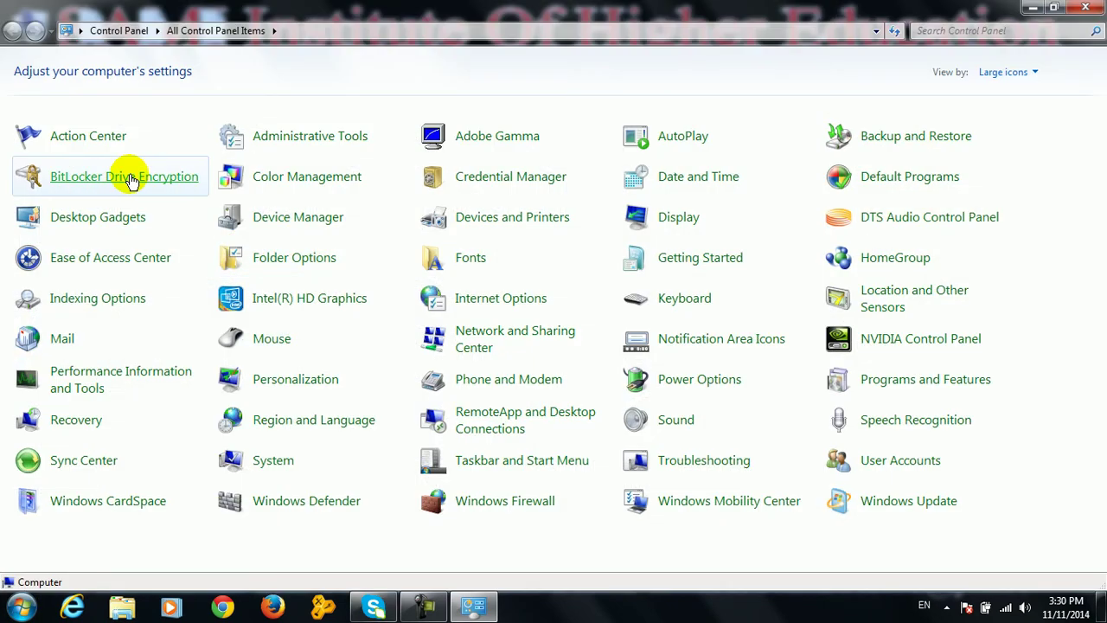
Refresh the drive list in the Computer window so the removable G: drive drops off
{"action": "left_click", "coordinate": [130, 178]}
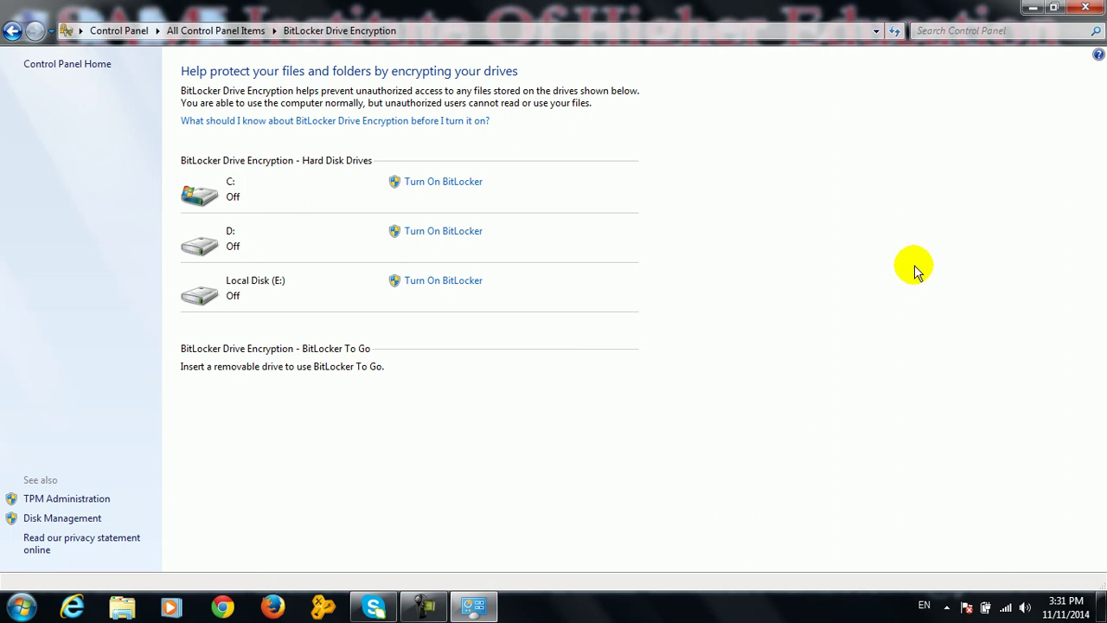
{"action": "left_click", "coordinate": [1086, 9]}
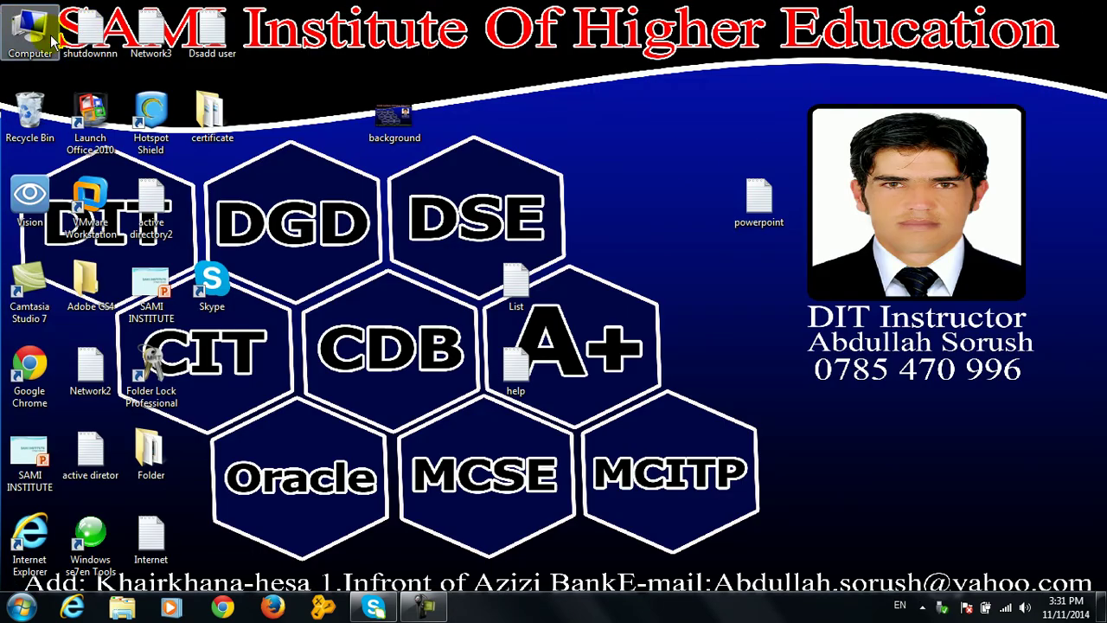
{"action": "double_click", "coordinate": [54, 40]}
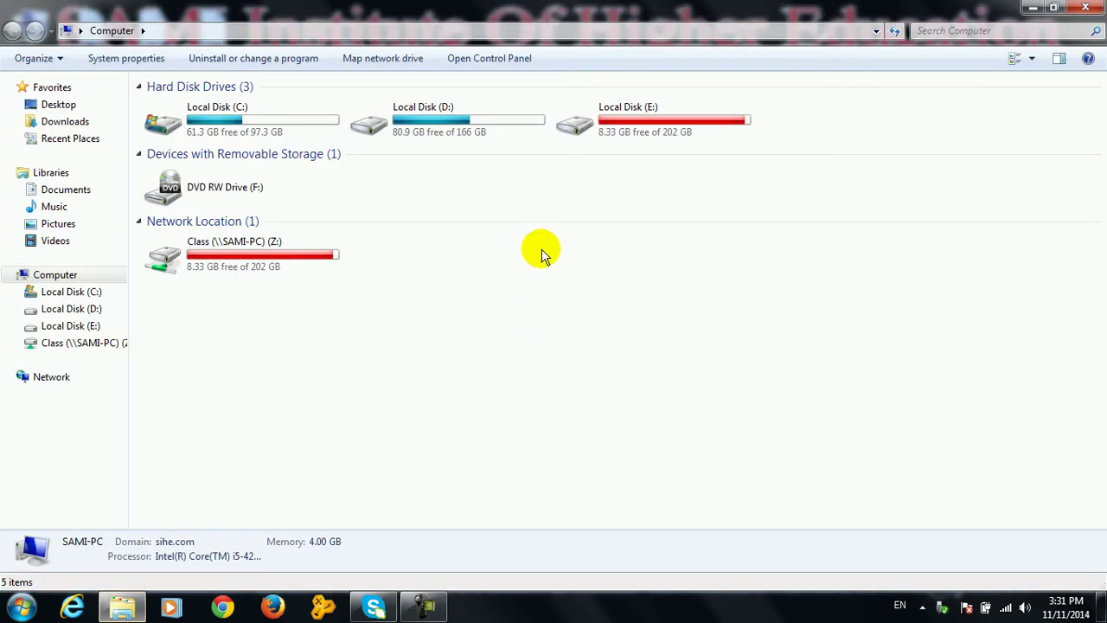
{"action": "right_click", "coordinate": [543, 267]}
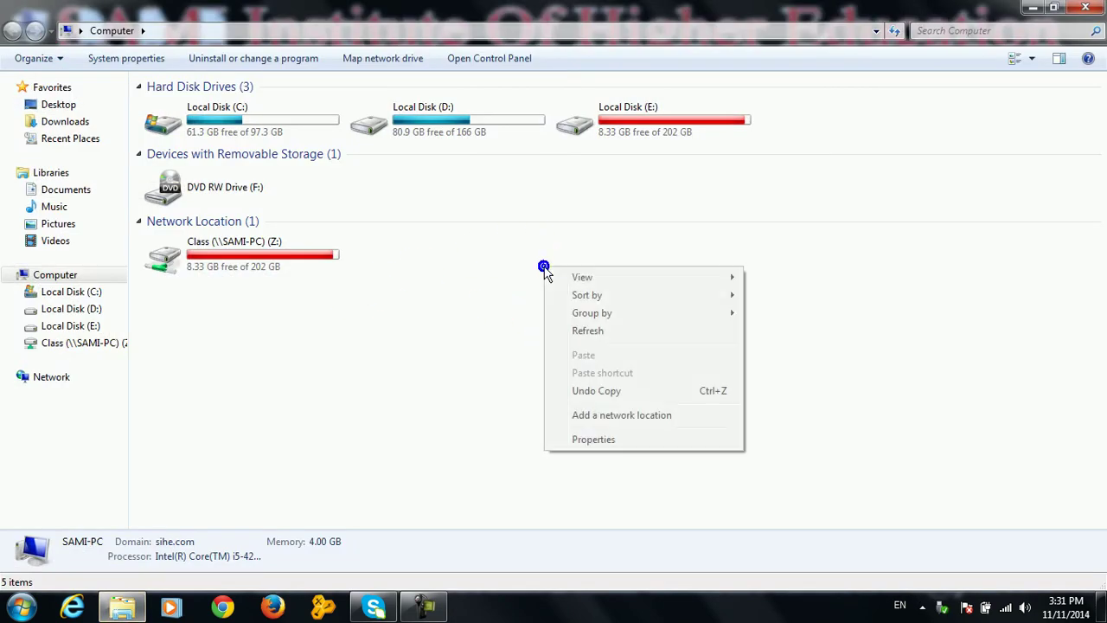
{"action": "left_click", "coordinate": [586, 330]}
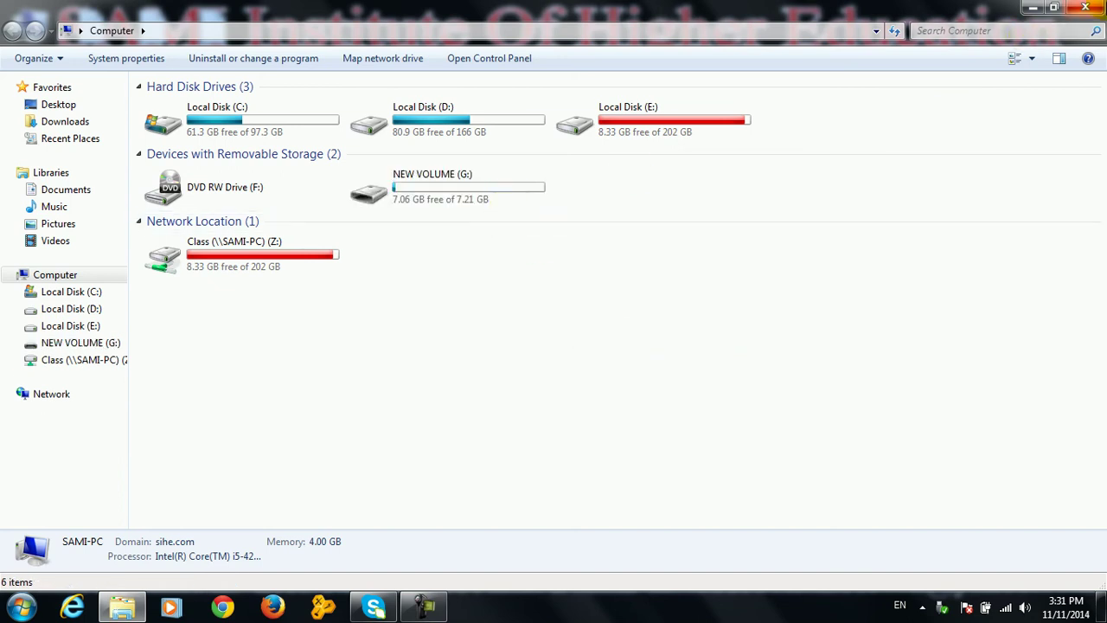
{"action": "left_click", "coordinate": [1085, 7]}
Reopen BitLocker Drive Encryption from Start > Control Panel
{"action": "key", "text": "super"}
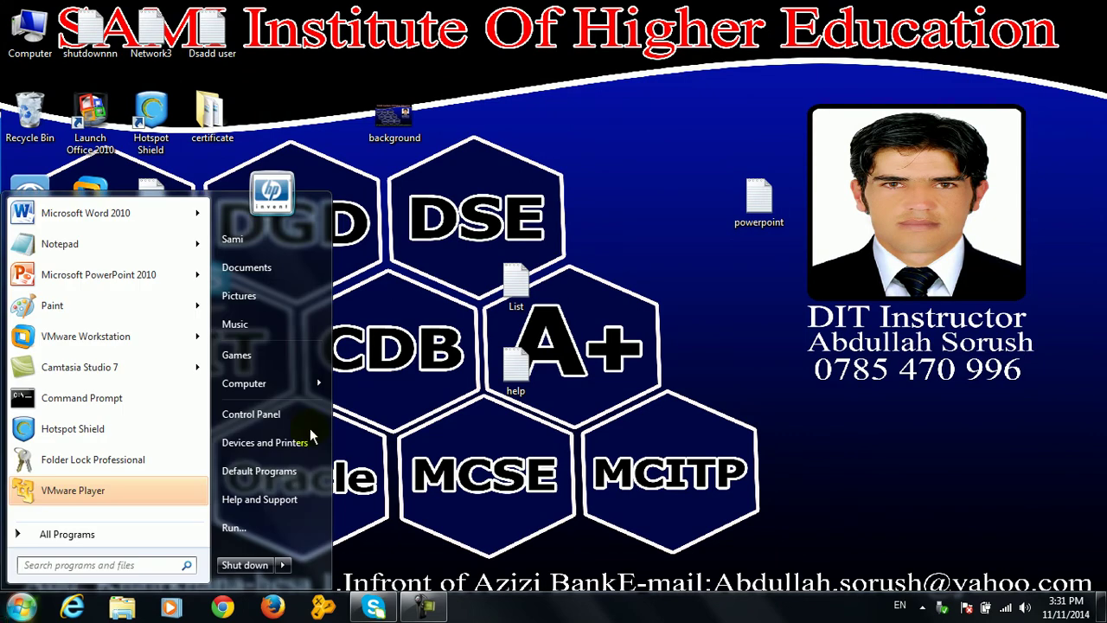
{"action": "left_click", "coordinate": [251, 413]}
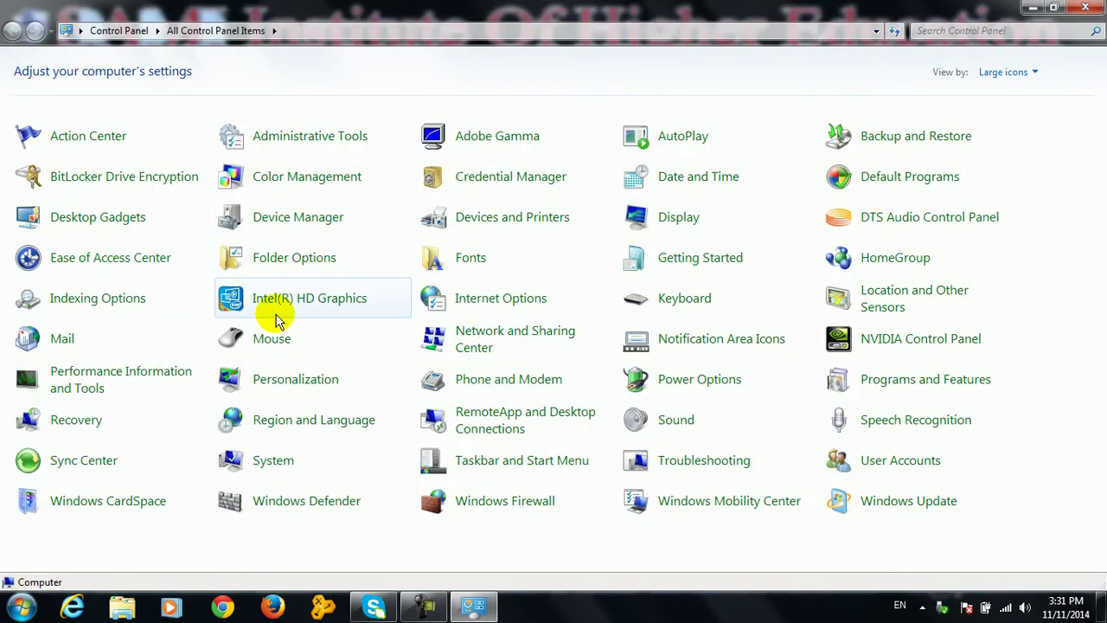
{"action": "left_click", "coordinate": [132, 180]}
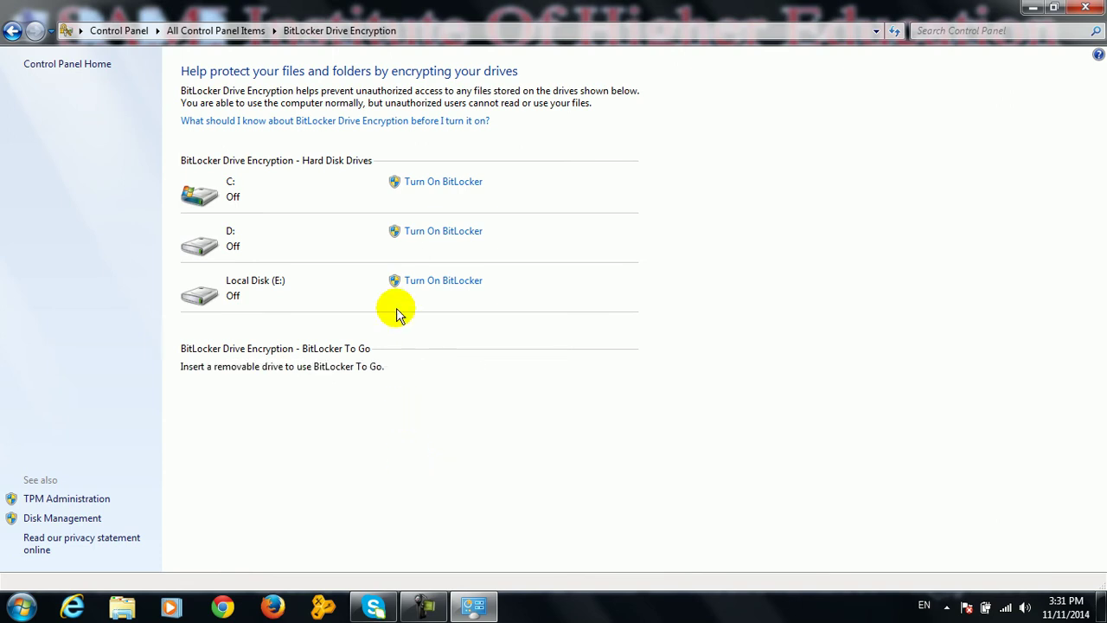
Begin encrypting Local Disk (E:) with password unlock, entering and confirming the password
{"action": "left_click", "coordinate": [432, 287]}
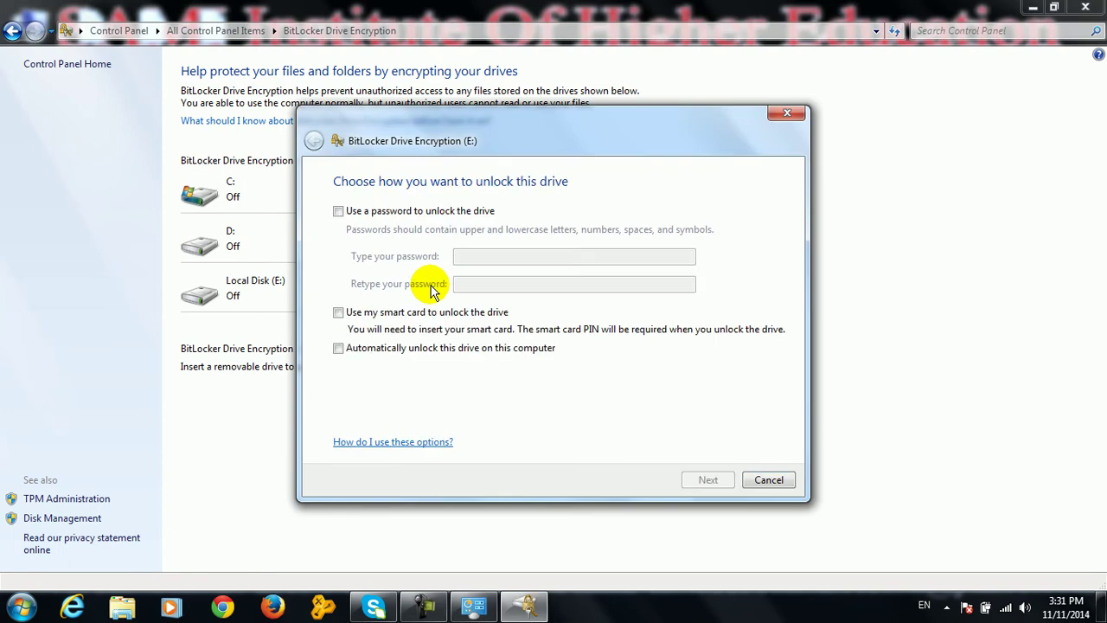
{"action": "left_click", "coordinate": [403, 211]}
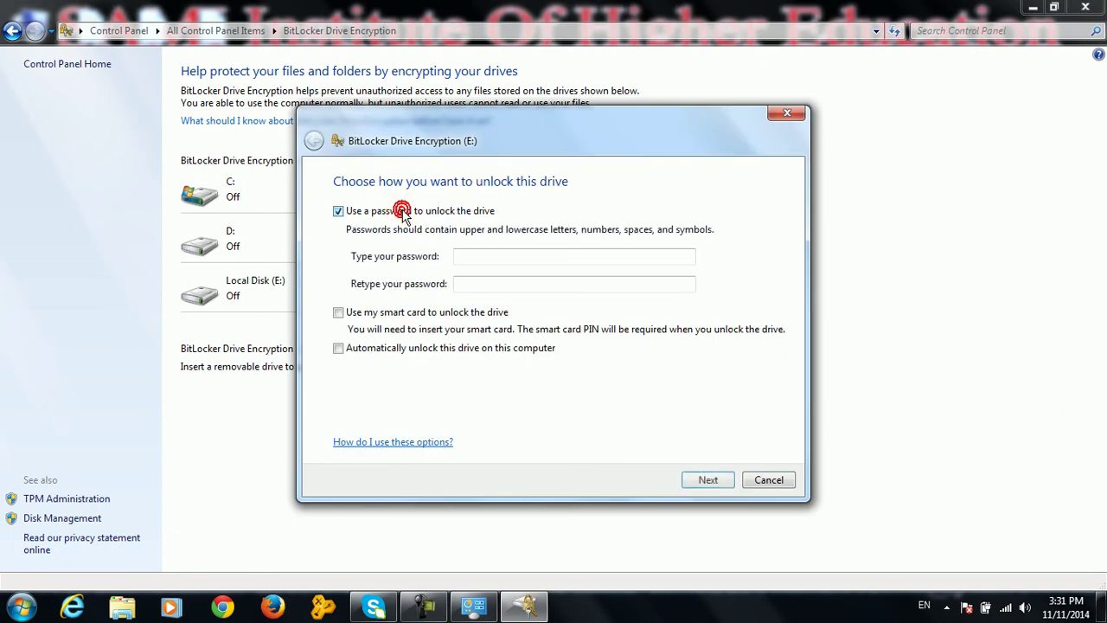
{"action": "left_click", "coordinate": [480, 256]}
{"action": "left_click", "coordinate": [481, 257]}
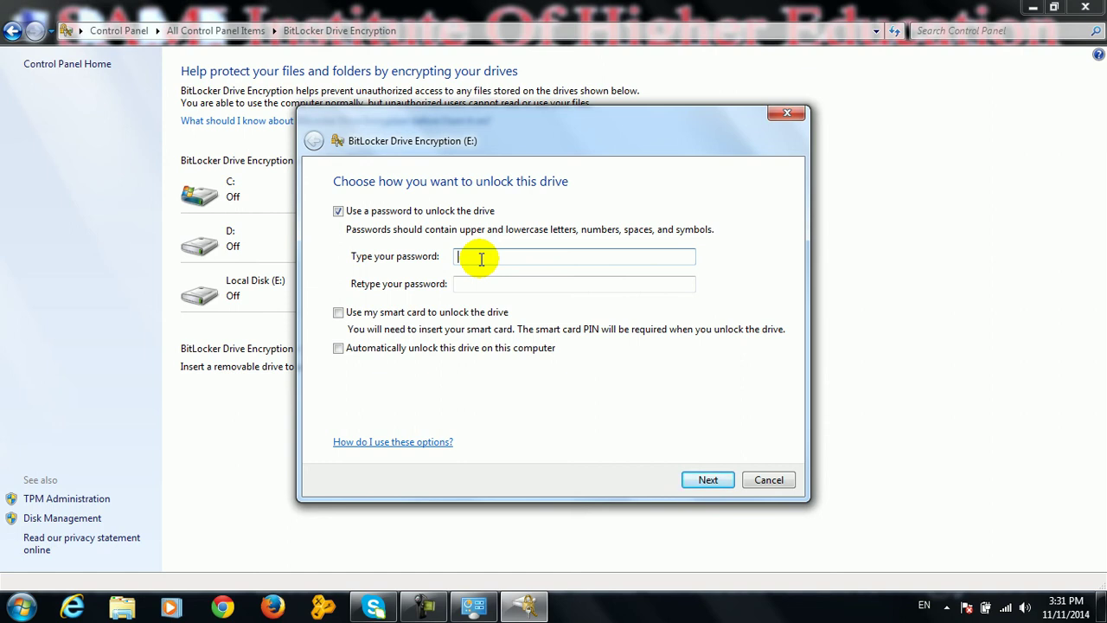
{"action": "type", "text": "•••••••"}
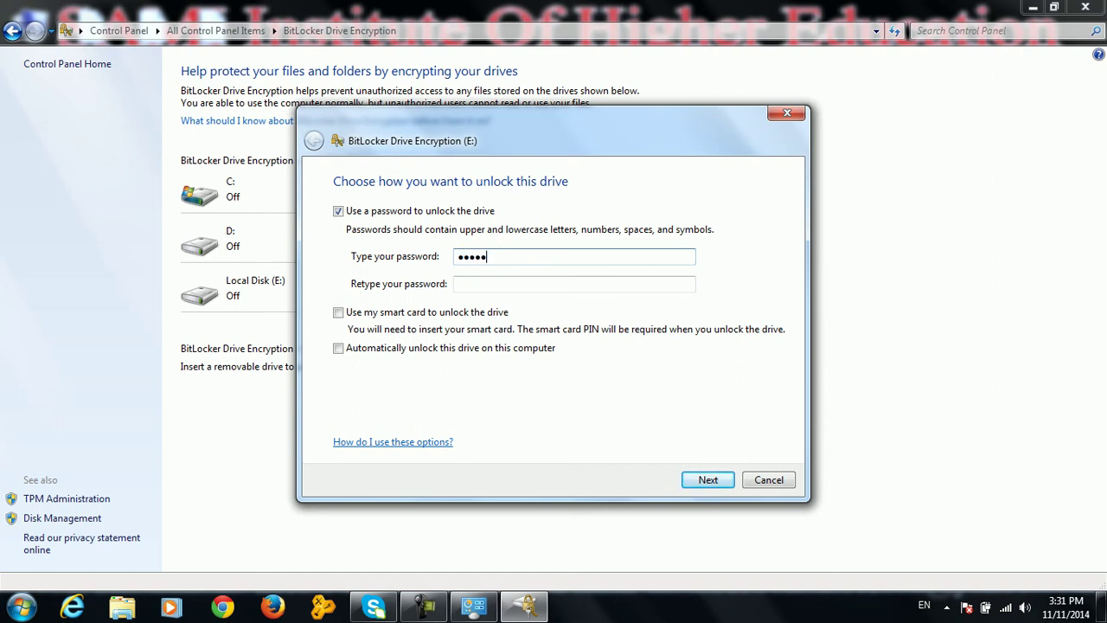
{"action": "type", "text": "••••"}
{"action": "left_click", "coordinate": [491, 286]}
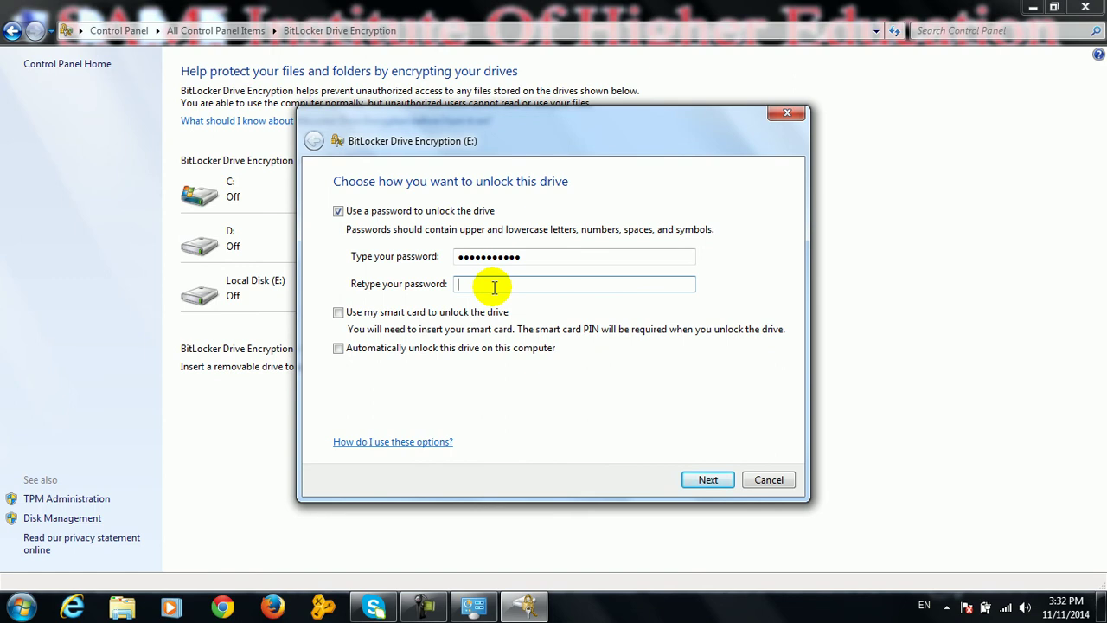
{"action": "type", "text": "•••••••"}
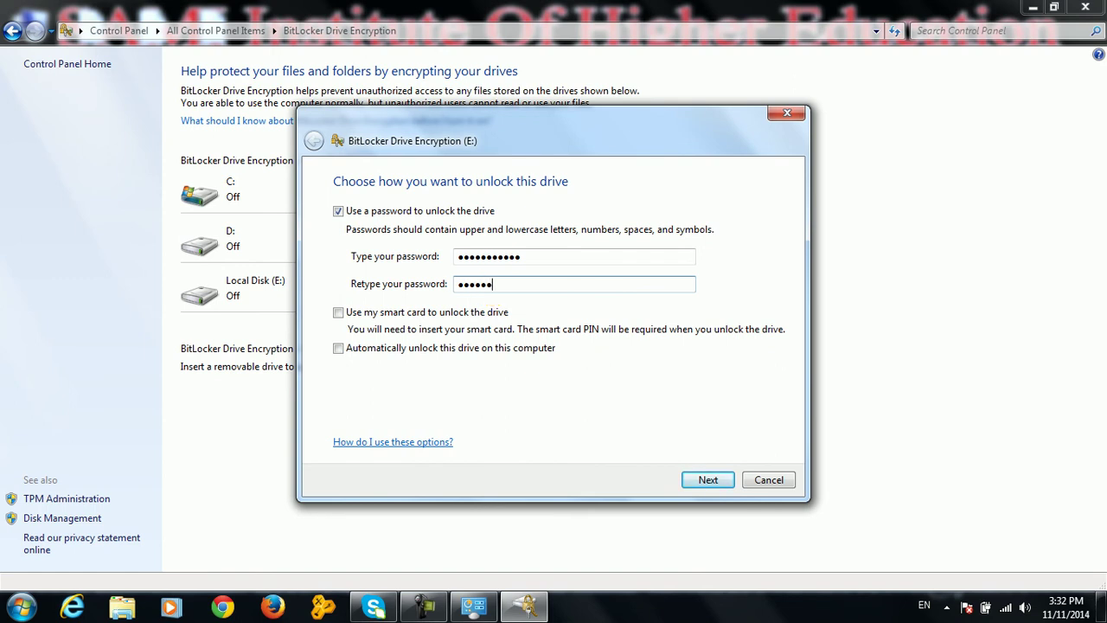
{"action": "type", "text": "••••"}
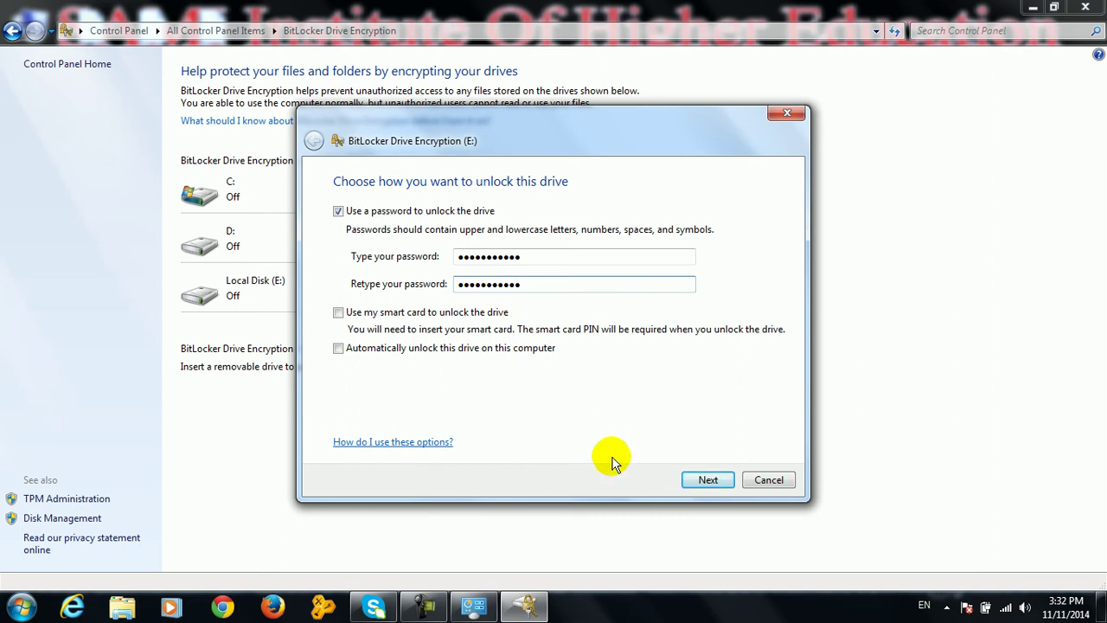
{"action": "left_click", "coordinate": [693, 475]}
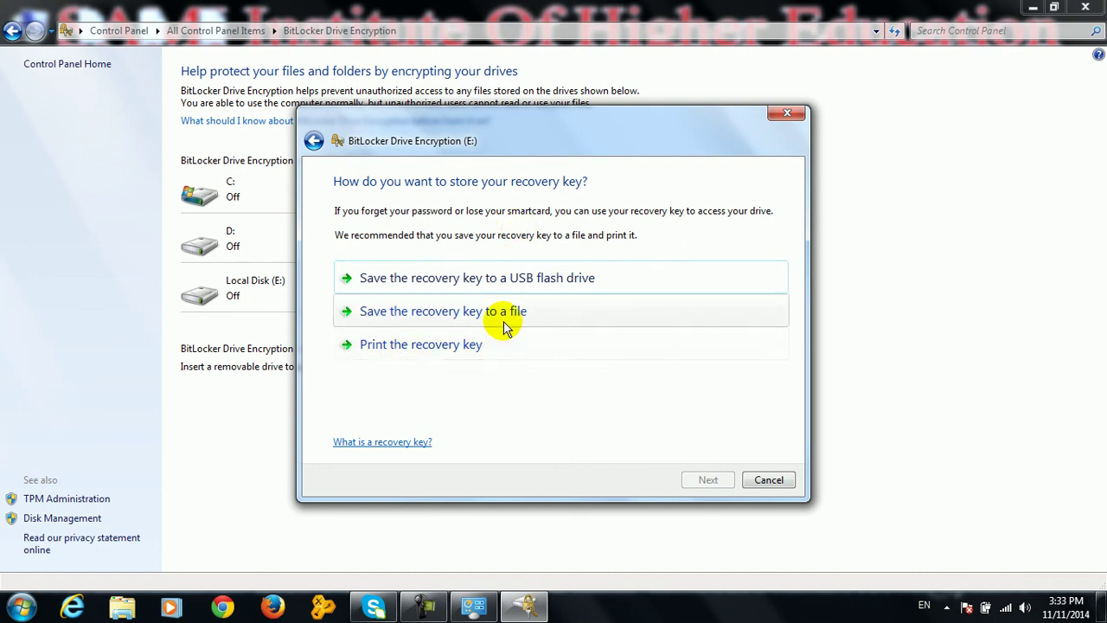
Save the recovery key as a file on the Desktop and start encrypting drive E:
{"action": "left_click", "coordinate": [503, 321]}
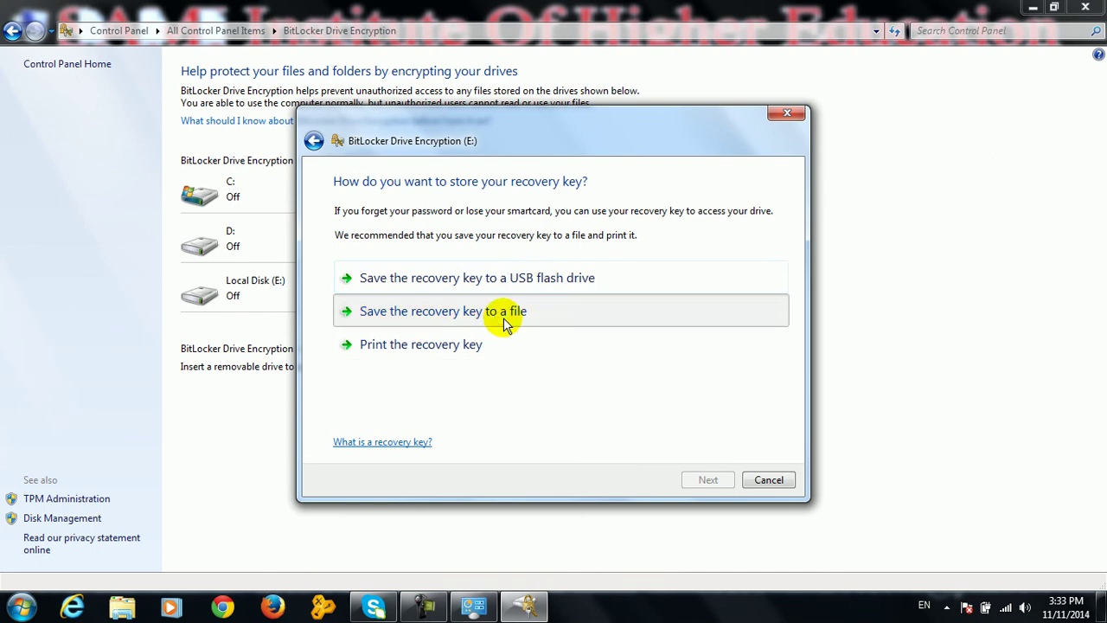
{"action": "left_click", "coordinate": [571, 316]}
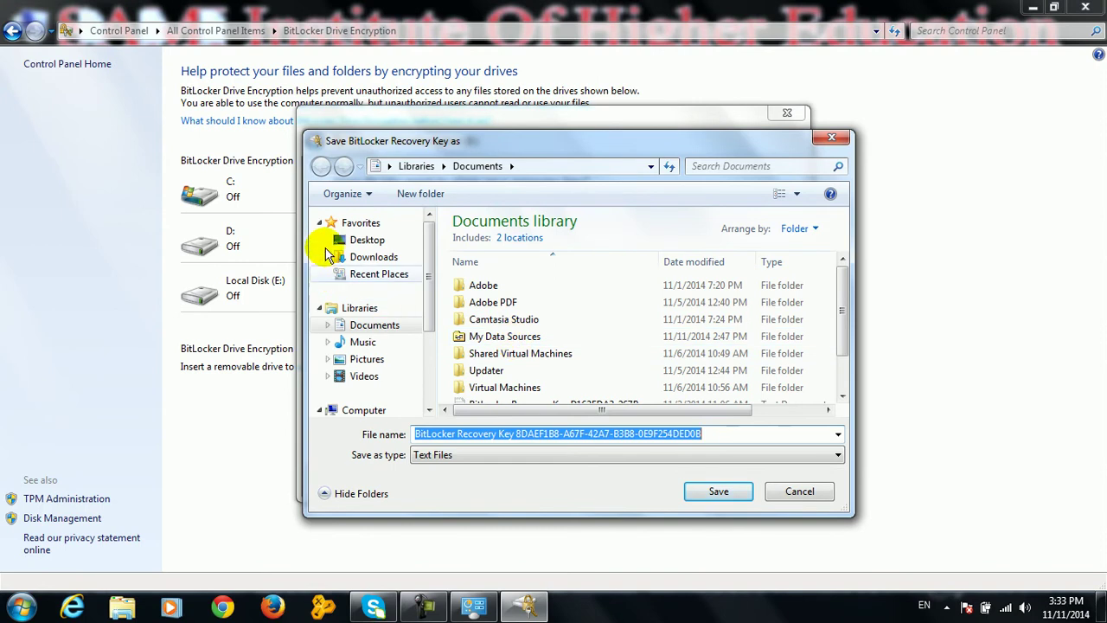
{"action": "left_click", "coordinate": [359, 242]}
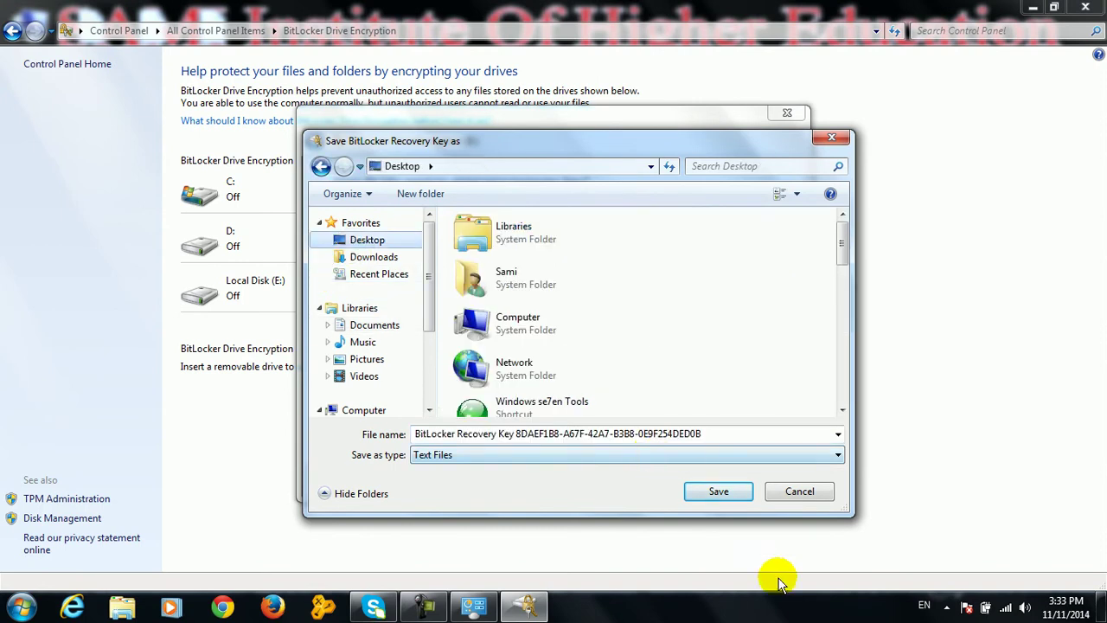
{"action": "left_click", "coordinate": [719, 492]}
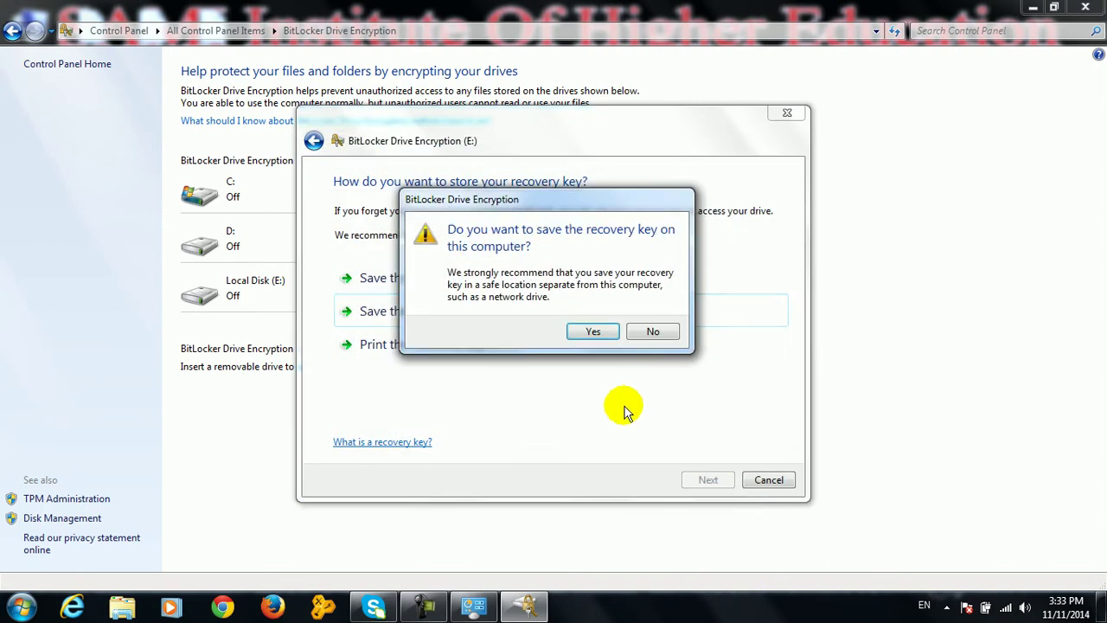
{"action": "left_click", "coordinate": [593, 334]}
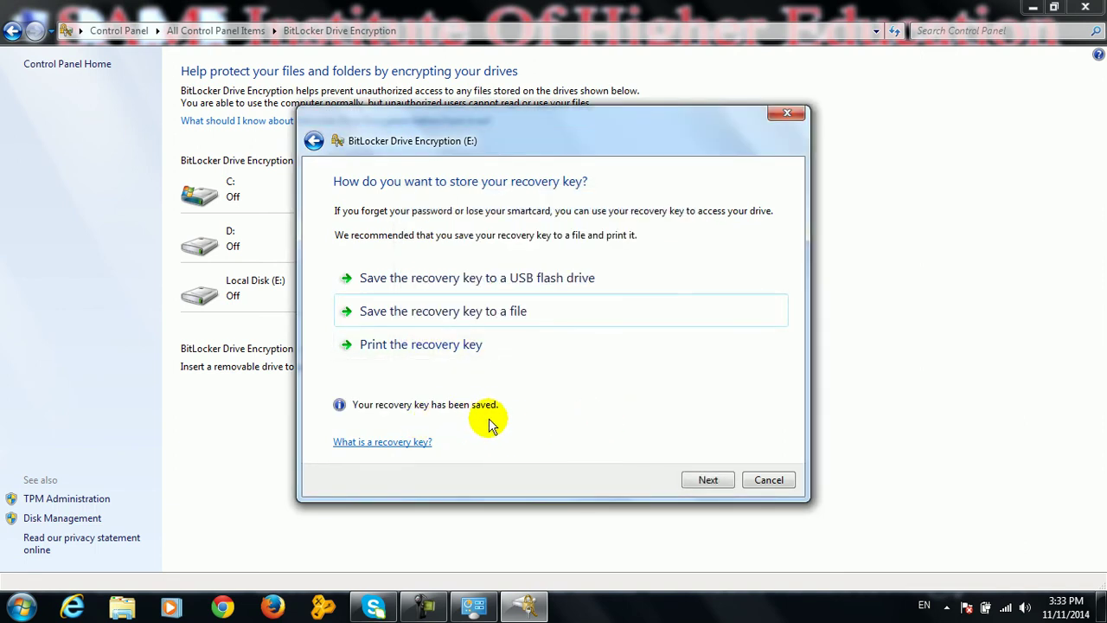
{"action": "left_click", "coordinate": [706, 480]}
{"action": "left_click", "coordinate": [688, 480]}
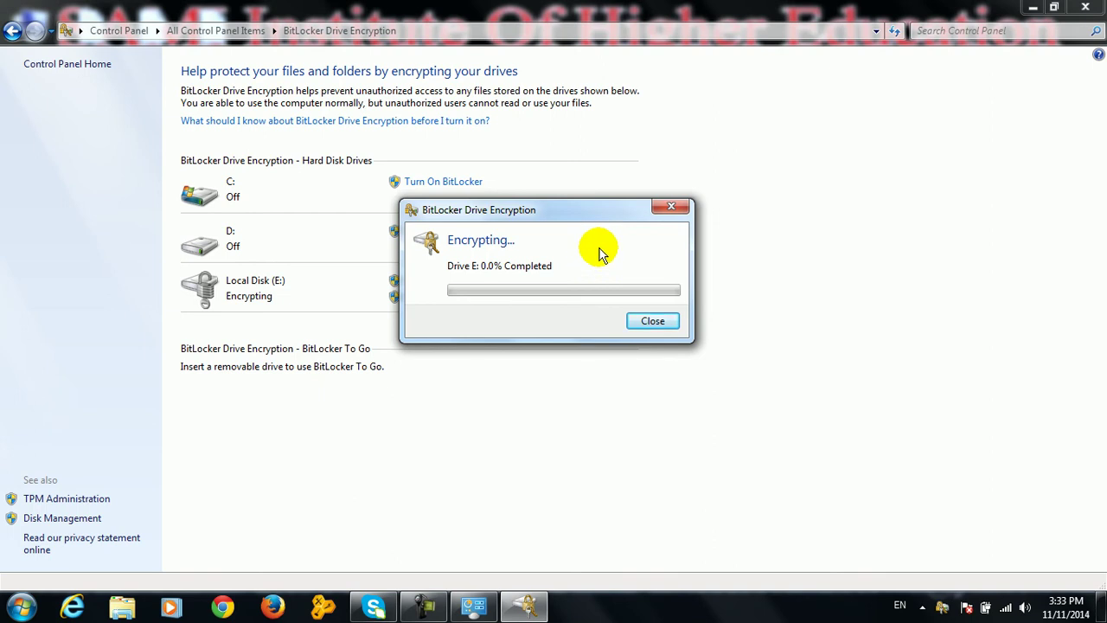
Close the BitLocker windows and check Local Disk (E:) shows Encrypting in Computer
{"action": "left_click", "coordinate": [672, 213]}
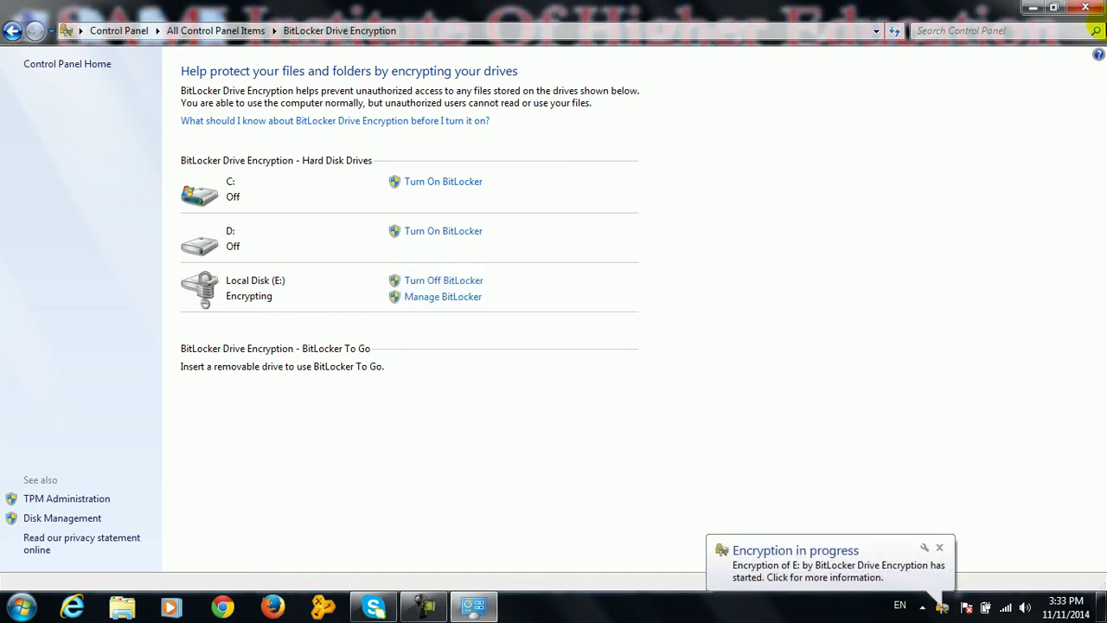
{"action": "left_click", "coordinate": [1091, 9]}
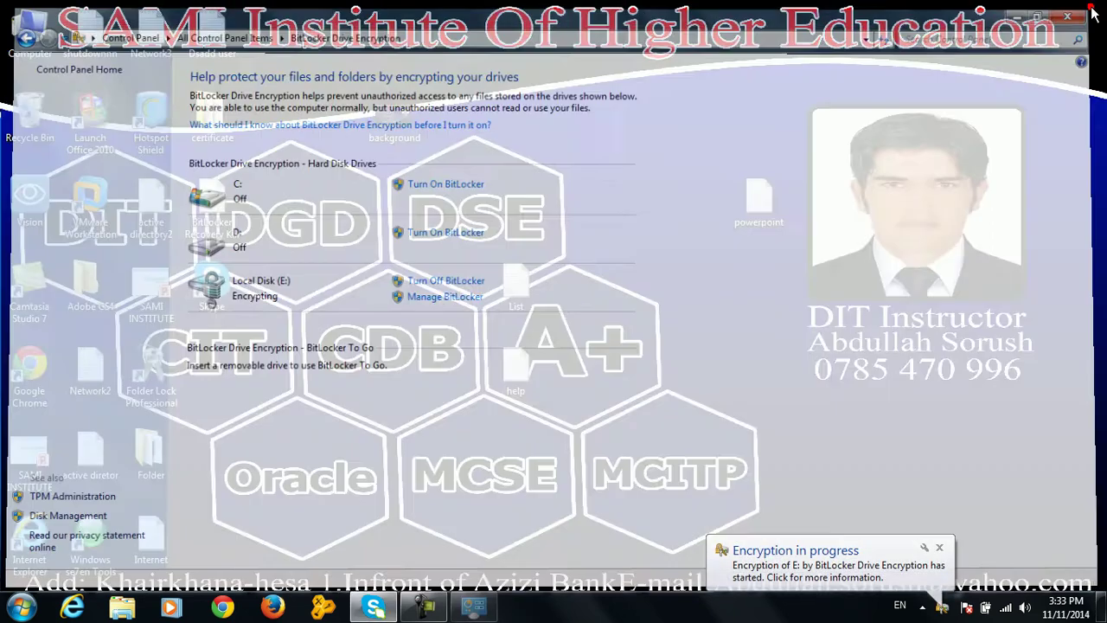
{"action": "double_click", "coordinate": [29, 24]}
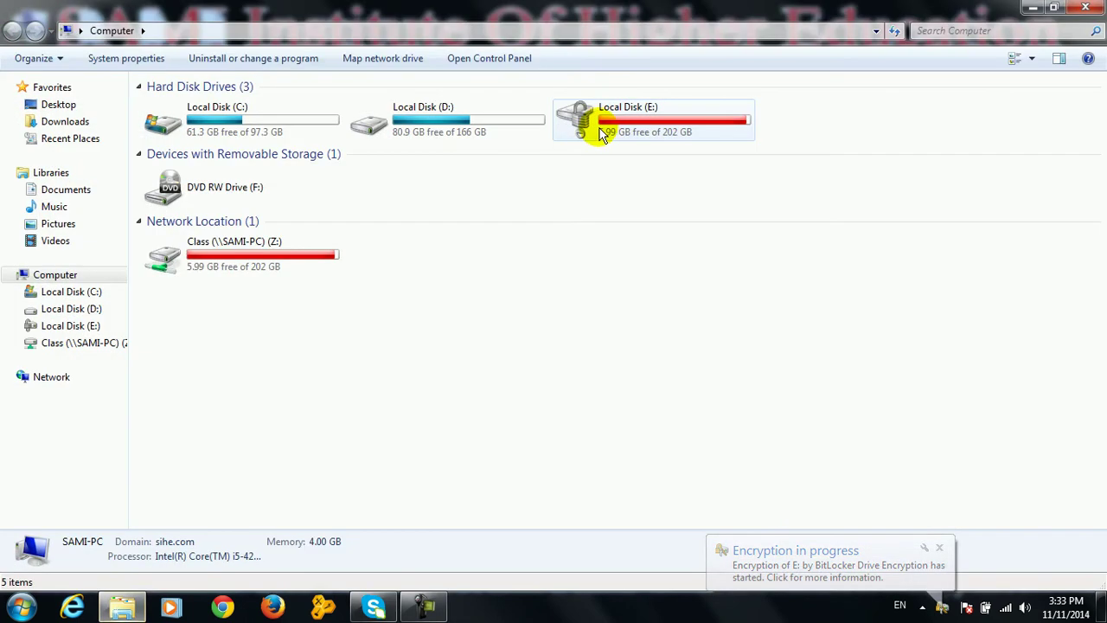
{"action": "left_click", "coordinate": [603, 137]}
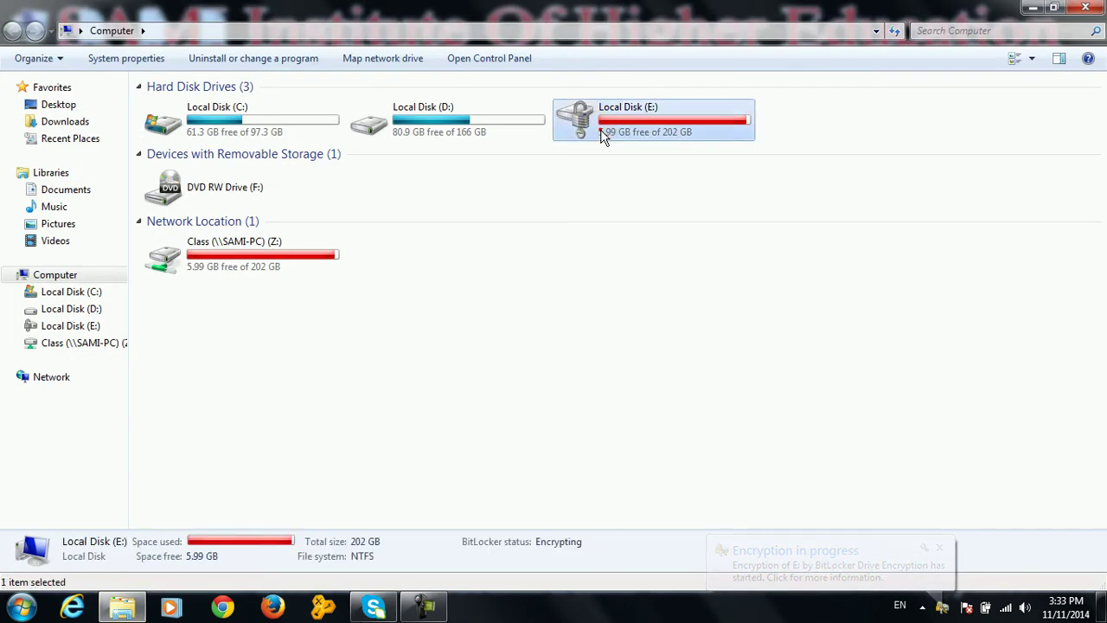
{"action": "double_click", "coordinate": [603, 137]}
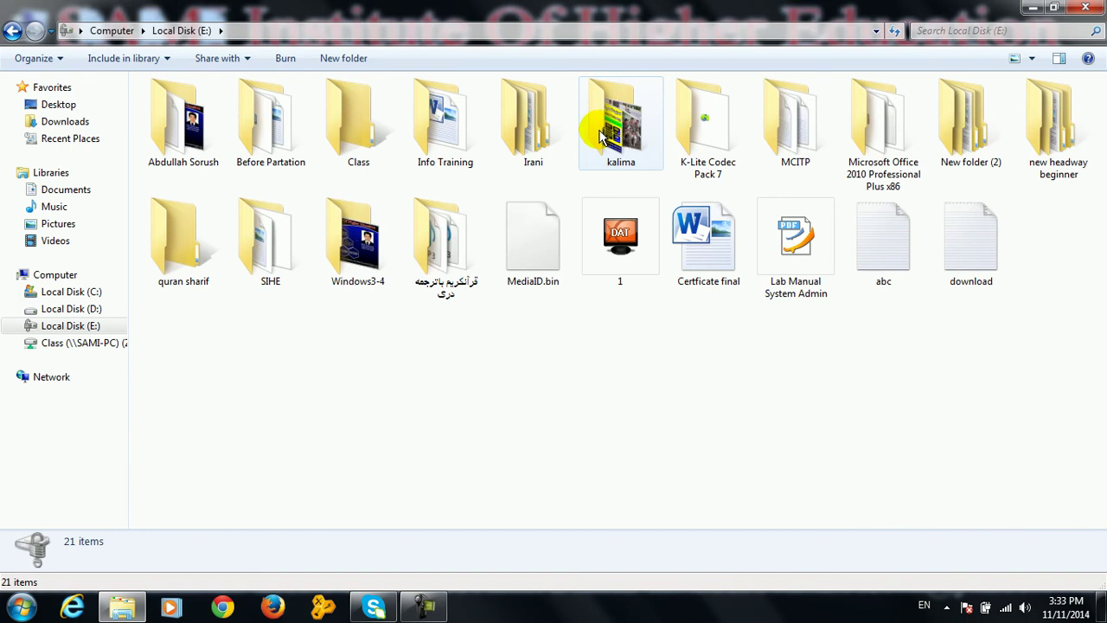
{"action": "left_click", "coordinate": [12, 30]}
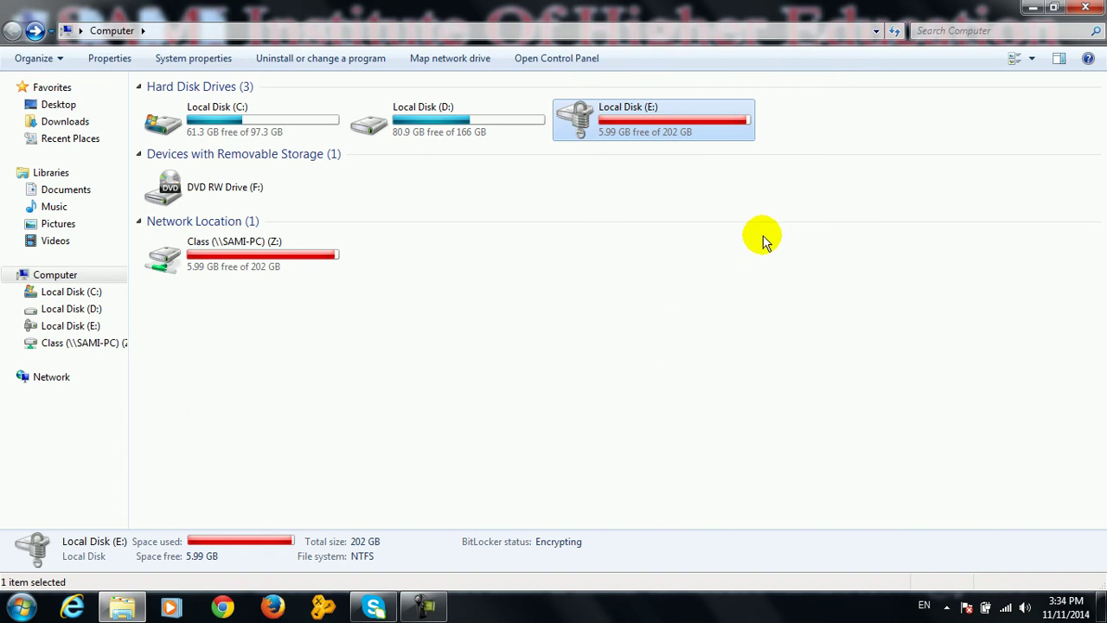
{"action": "mouse_move", "coordinate": [134, 611]}
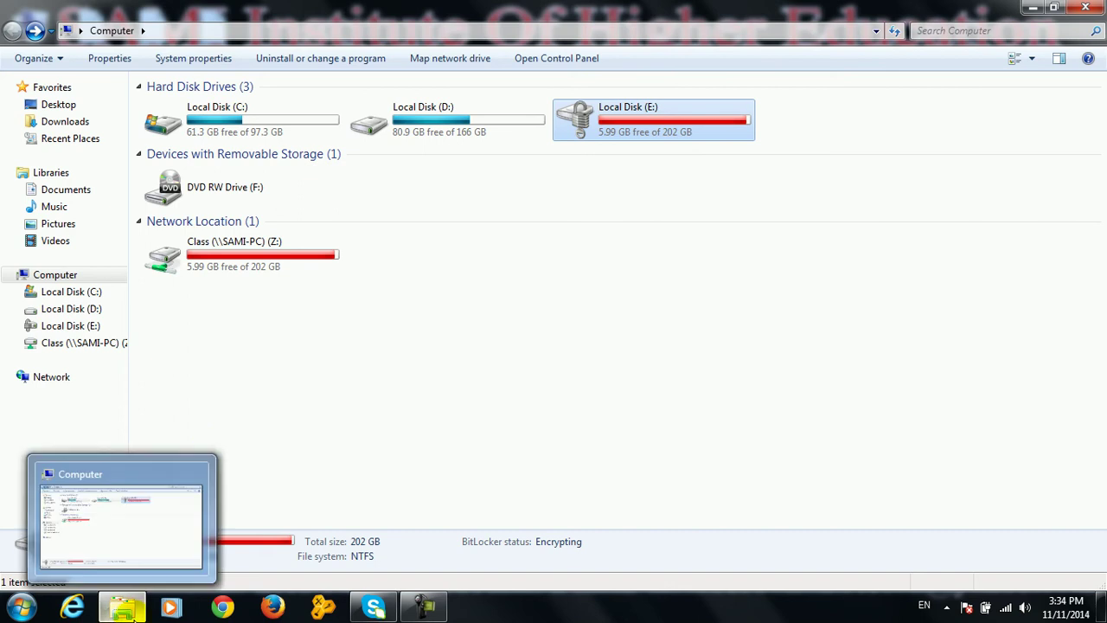
Turn off BitLocker on Local Disk (E:) via Control Panel, choosing Decrypt Drive
{"action": "left_click", "coordinate": [1085, 7]}
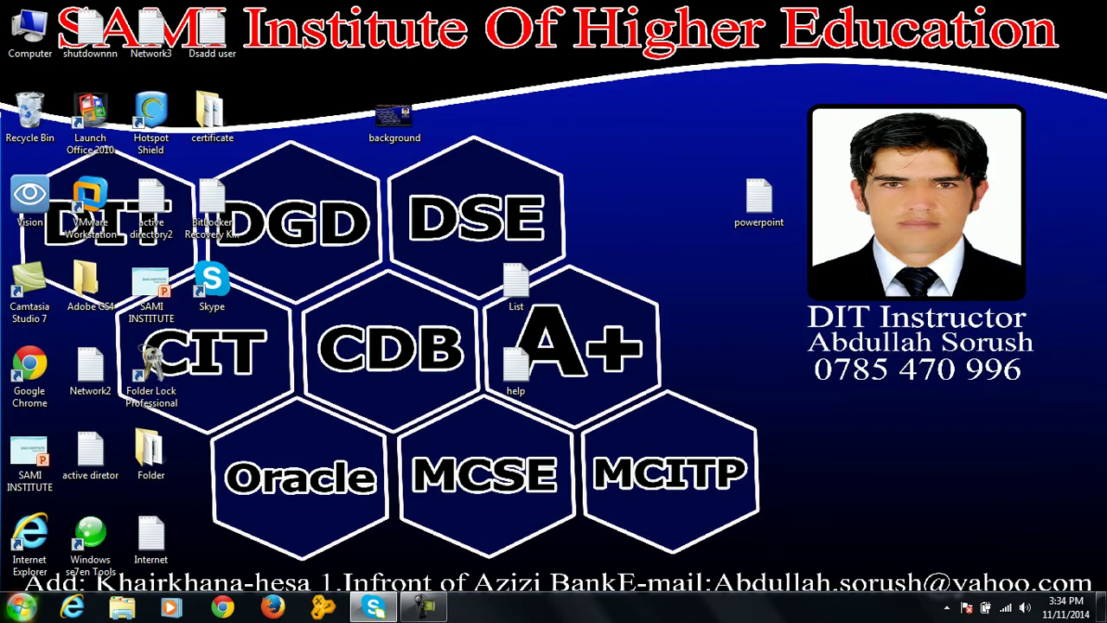
{"action": "left_click", "coordinate": [21, 607]}
{"action": "left_click", "coordinate": [291, 423]}
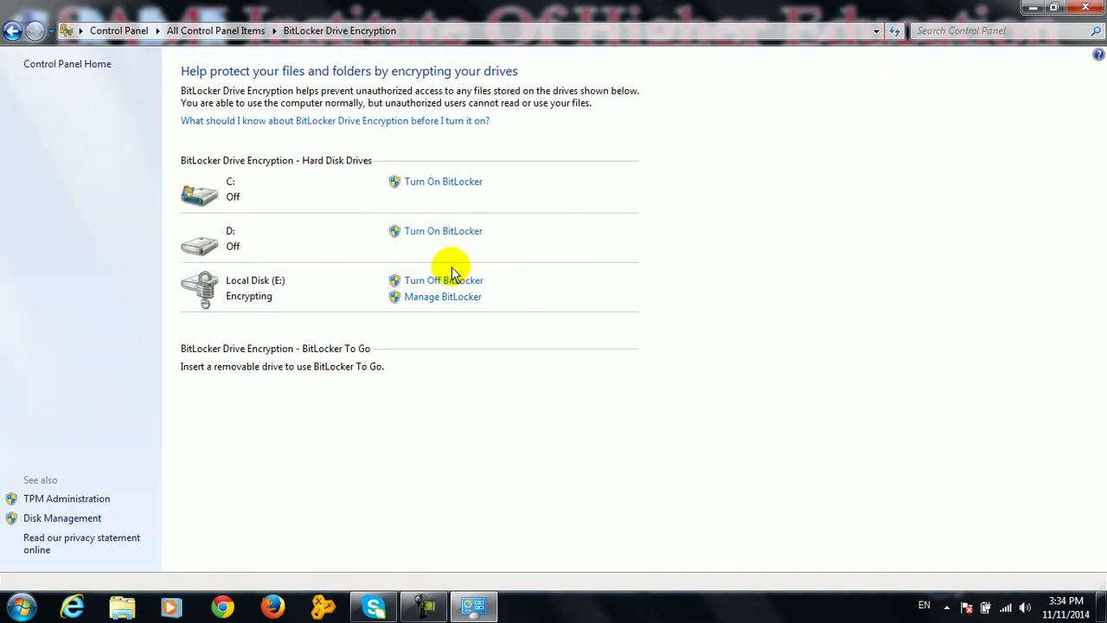
{"action": "left_click", "coordinate": [443, 282]}
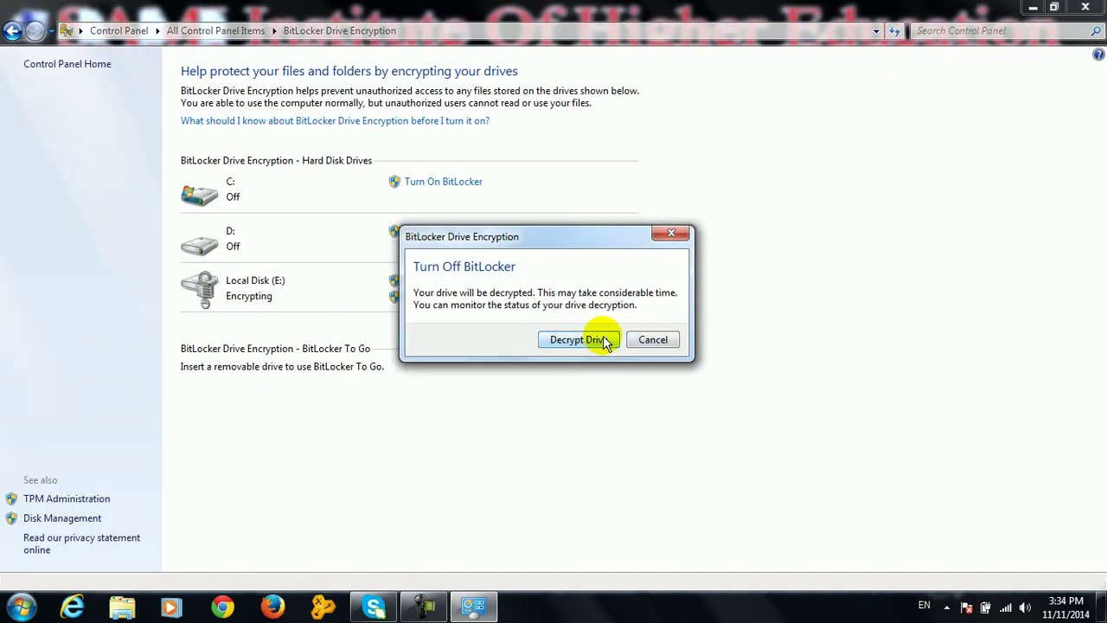
{"action": "left_click", "coordinate": [604, 339]}
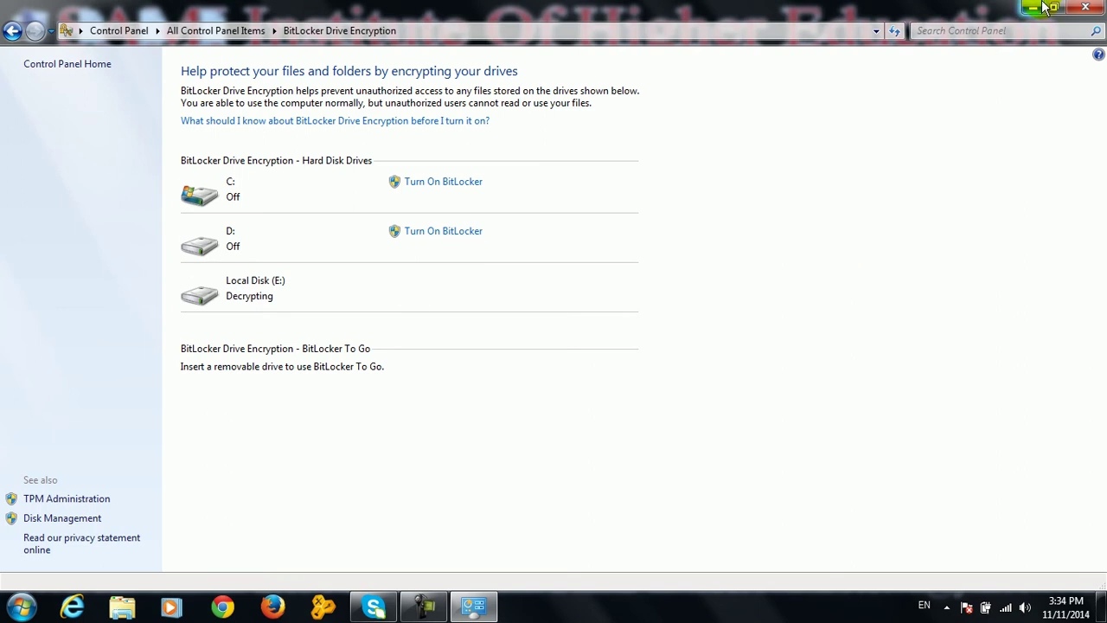
{"action": "left_click", "coordinate": [1088, 6]}
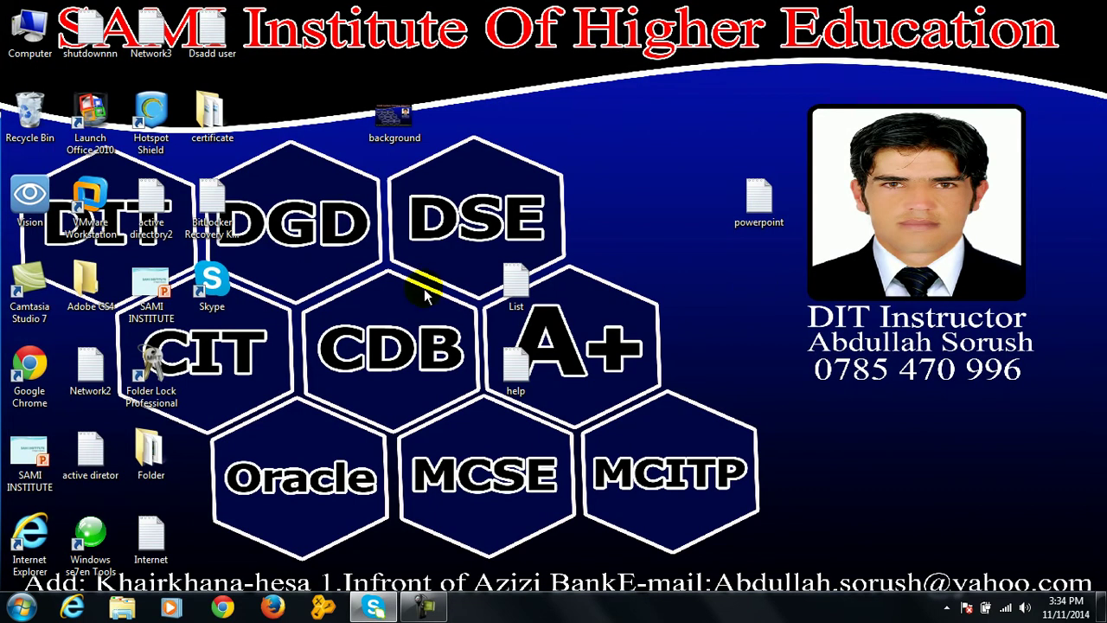
{"action": "double_click", "coordinate": [211, 203]}
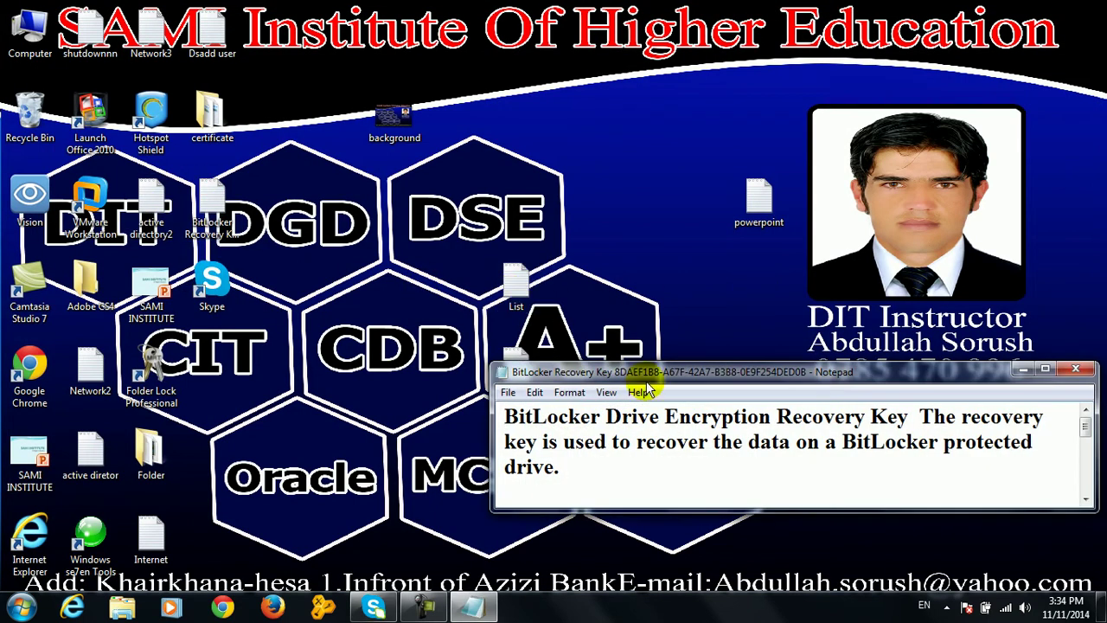
{"action": "double_click", "coordinate": [640, 373]}
{"action": "left_click_drag", "start_coordinate": [613, 302], "coordinate": [5, 303]}
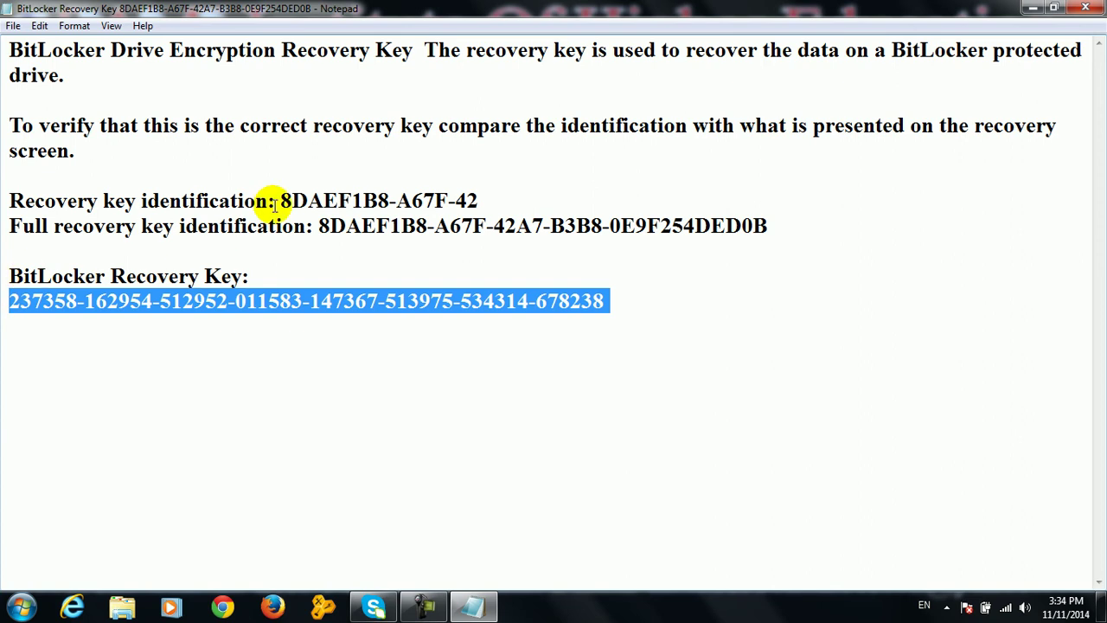
{"action": "left_click", "coordinate": [1086, 8]}
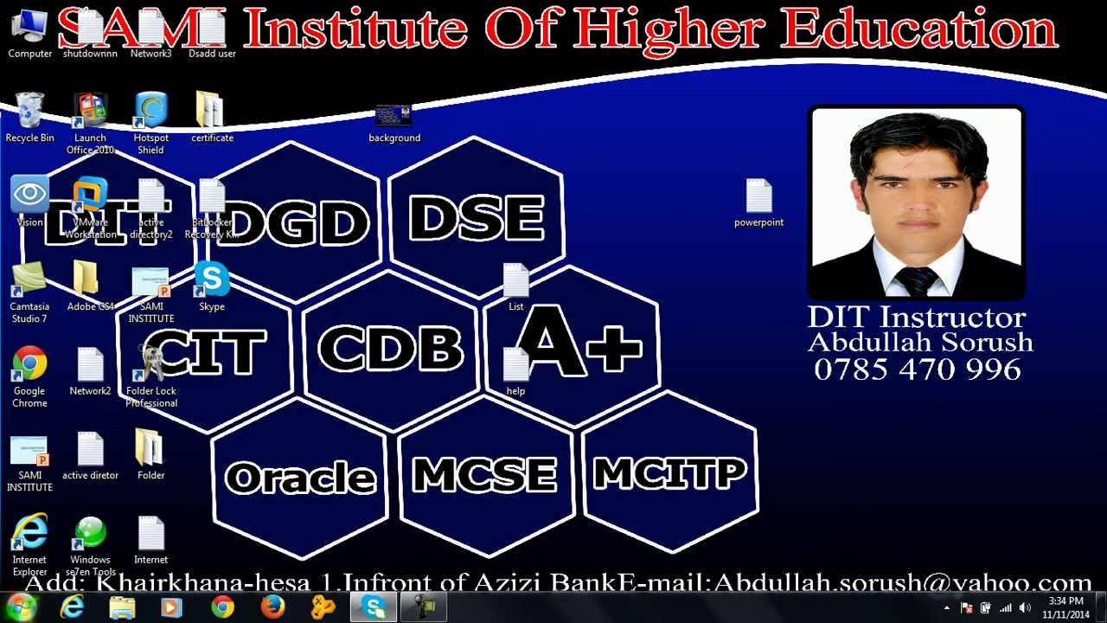
{"action": "left_click", "coordinate": [21, 607]}
{"action": "left_click", "coordinate": [251, 414]}
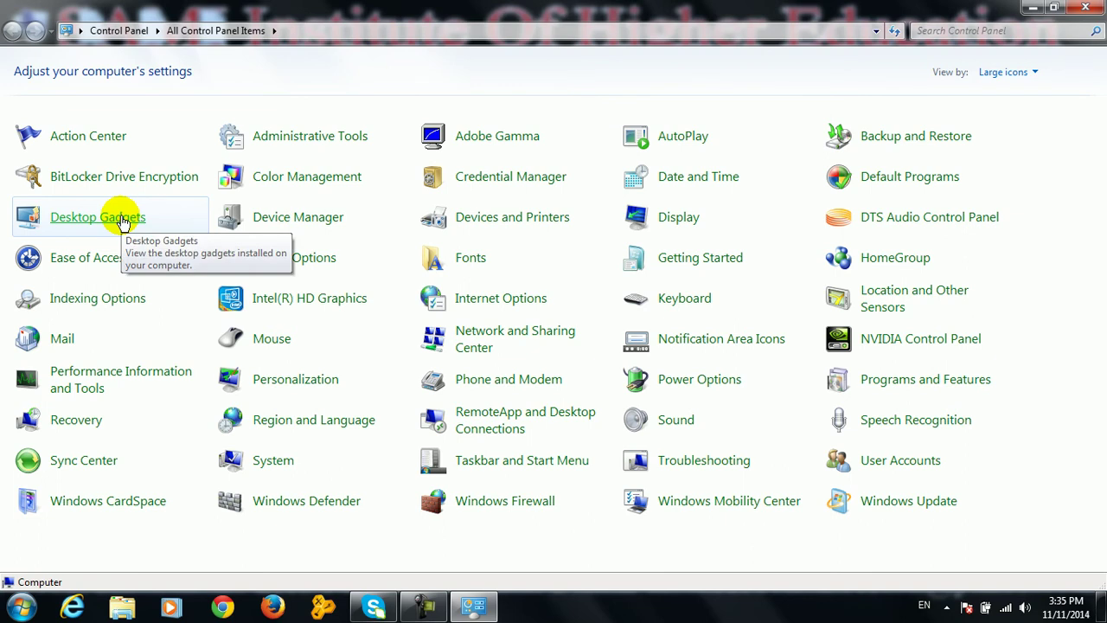
{"action": "left_click", "coordinate": [1029, 8]}
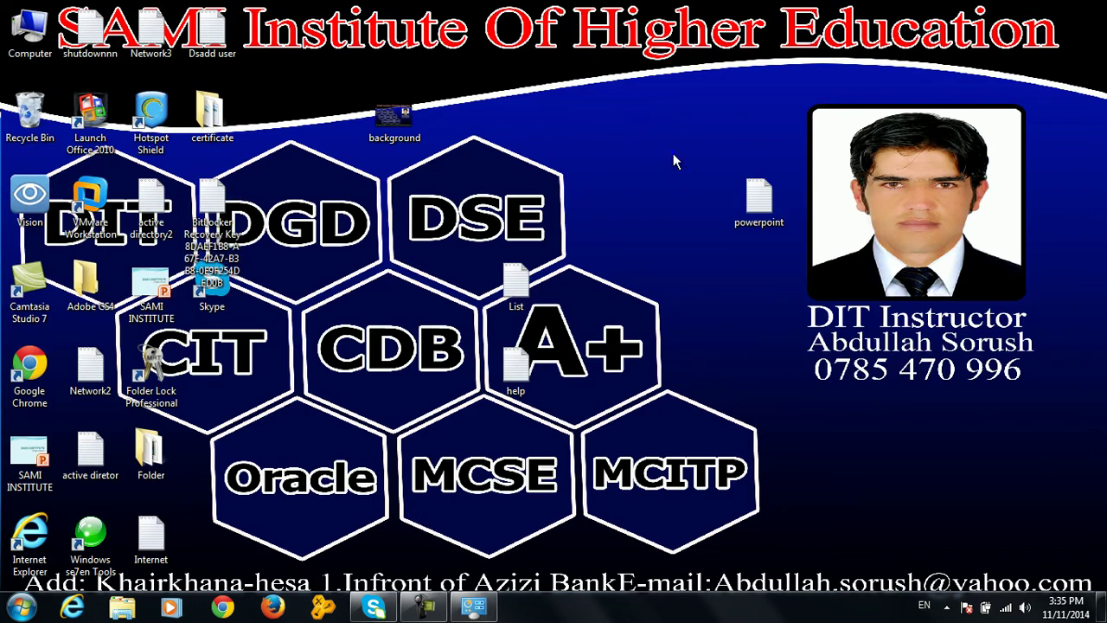
{"action": "right_click", "coordinate": [673, 156]}
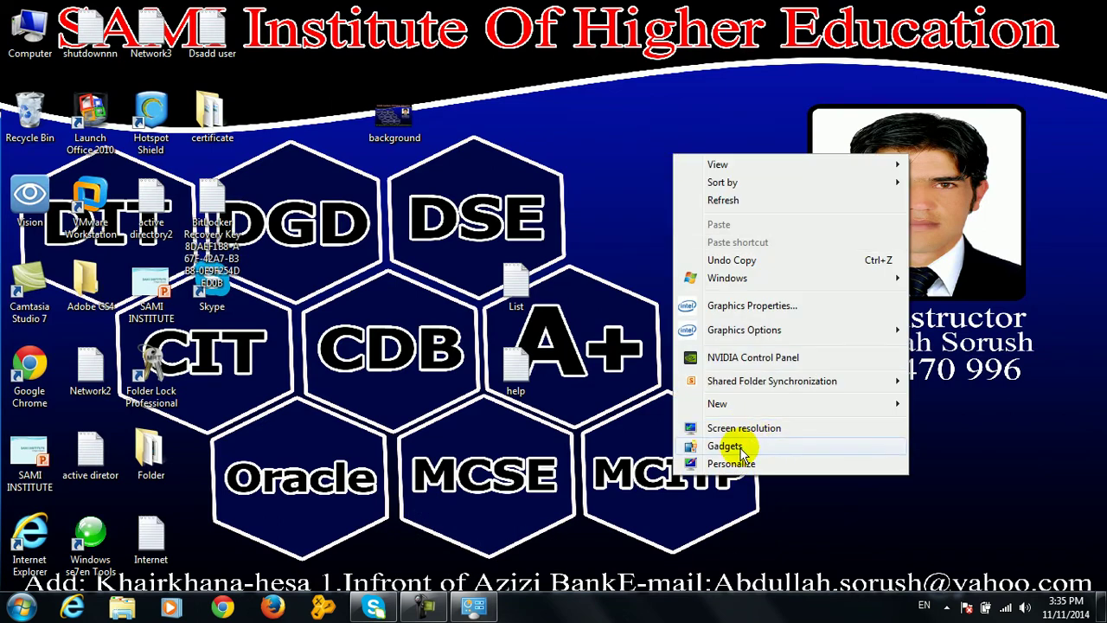
{"action": "left_click", "coordinate": [731, 446]}
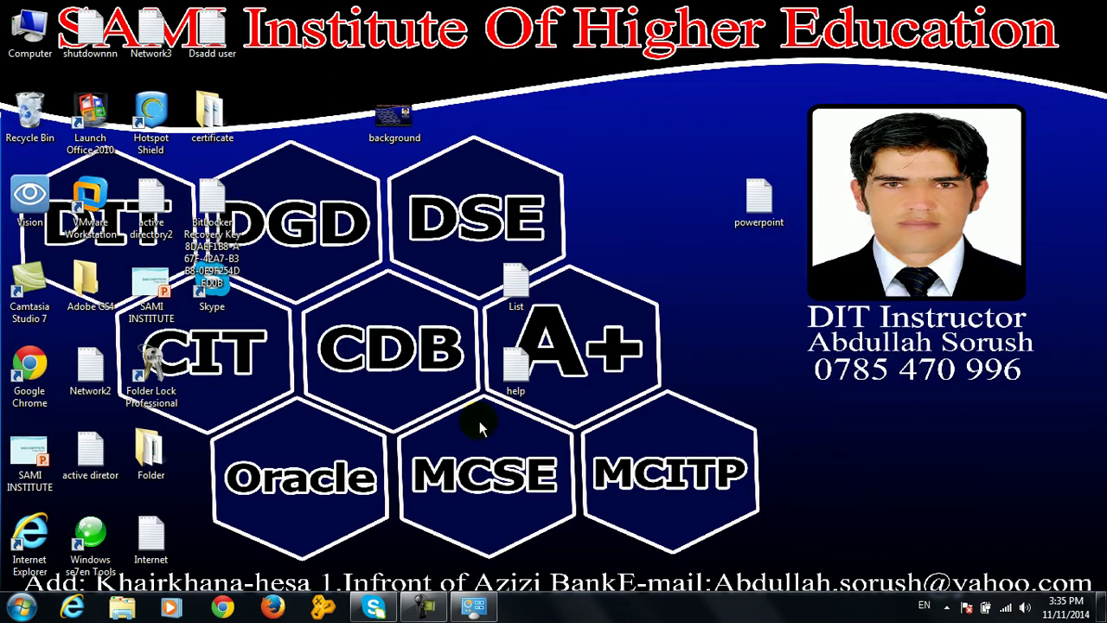
{"action": "left_click", "coordinate": [473, 607]}
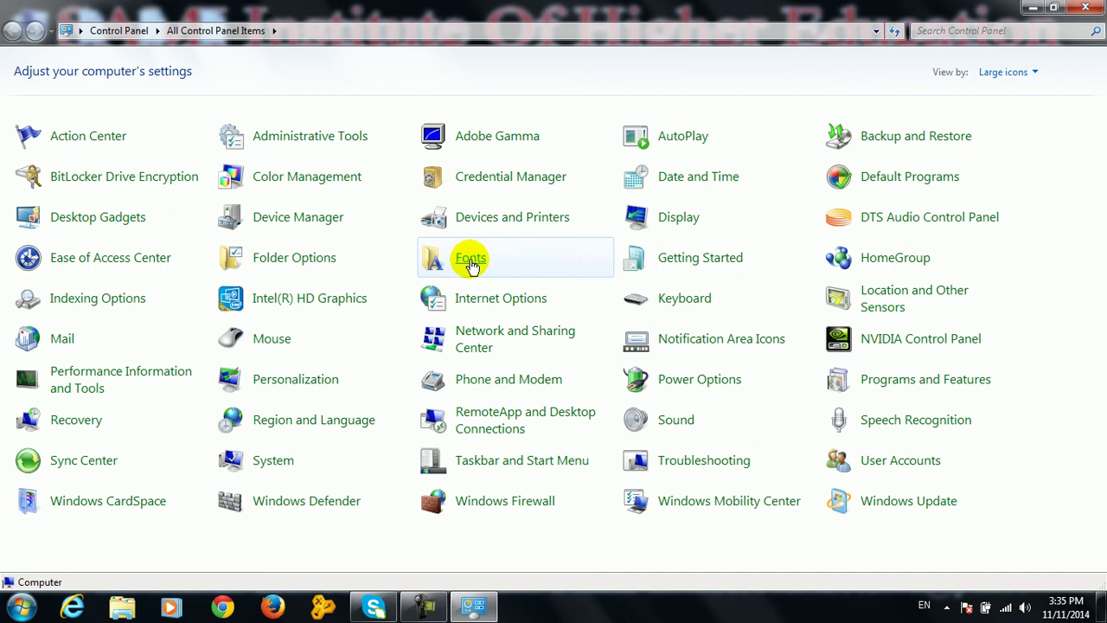
{"action": "left_click", "coordinate": [1099, 7]}
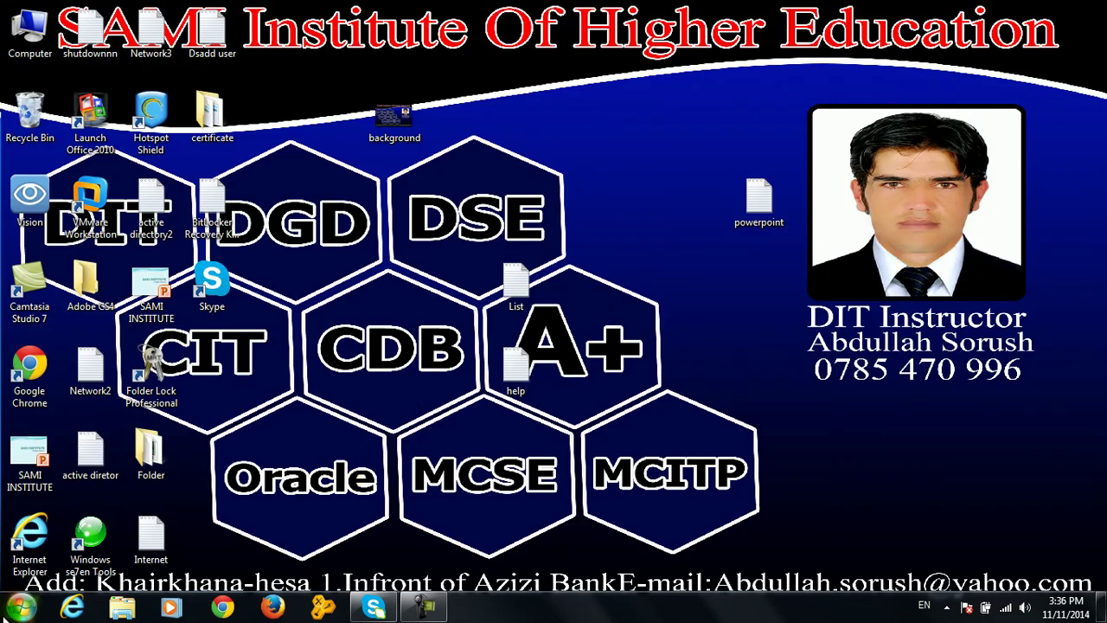
{"action": "left_click", "coordinate": [21, 607]}
Type 'sami institute of Higher Education' in a new maximized Notepad document, then minimize it
{"action": "left_click", "coordinate": [67, 246]}
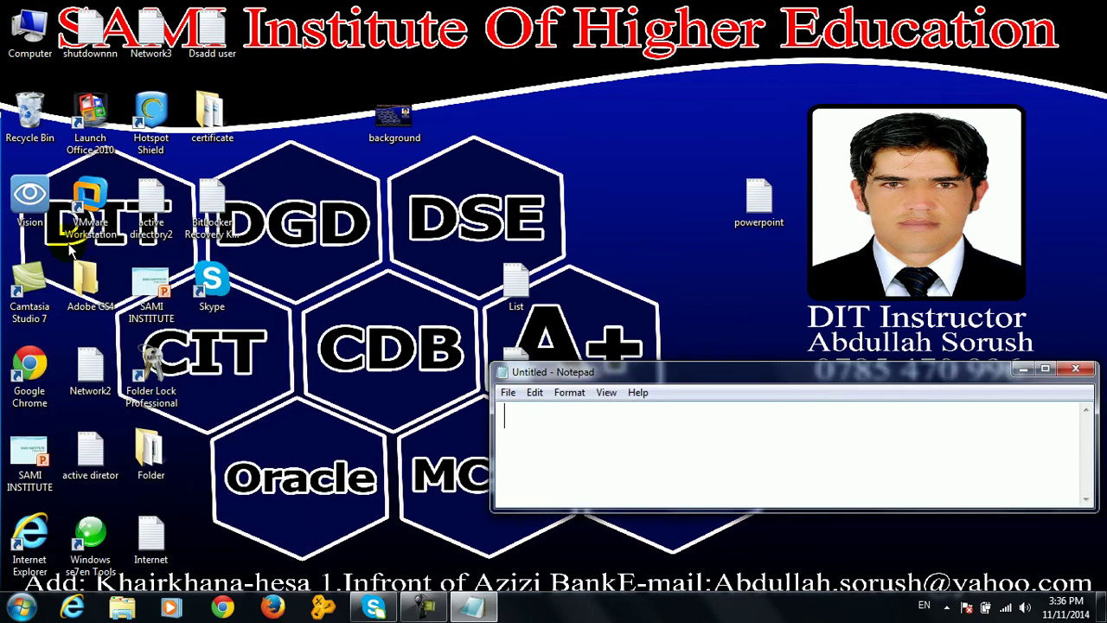
{"action": "double_click", "coordinate": [635, 370]}
{"action": "left_click", "coordinate": [442, 316]}
{"action": "type", "text": "sam"}
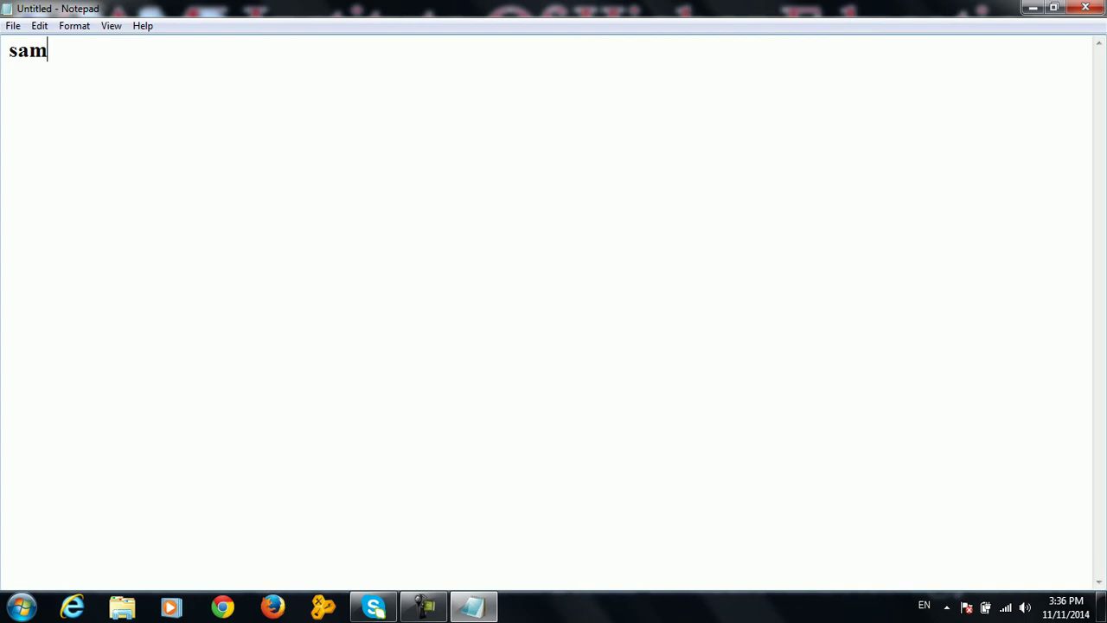
{"action": "type", "text": "i institu"}
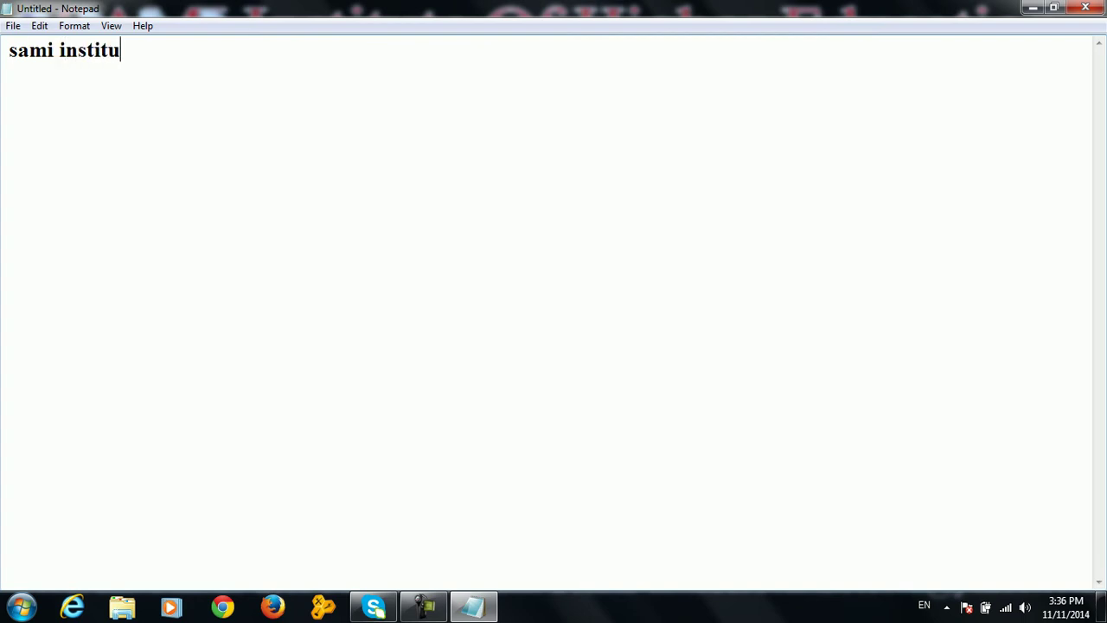
{"action": "type", "text": "te of Higher "}
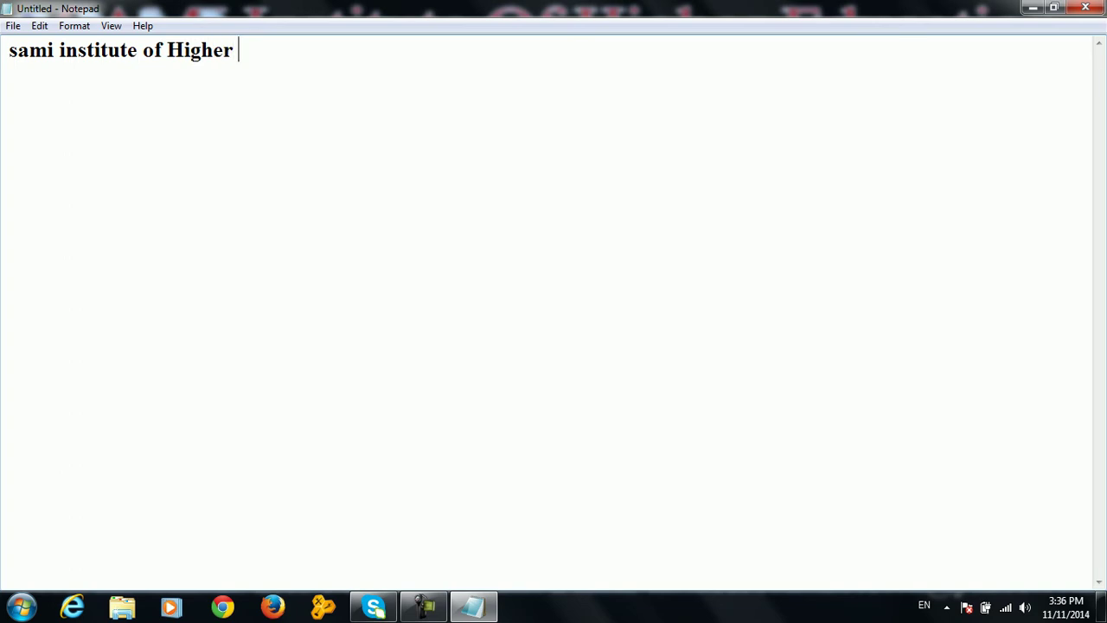
{"action": "type", "text": "Education"}
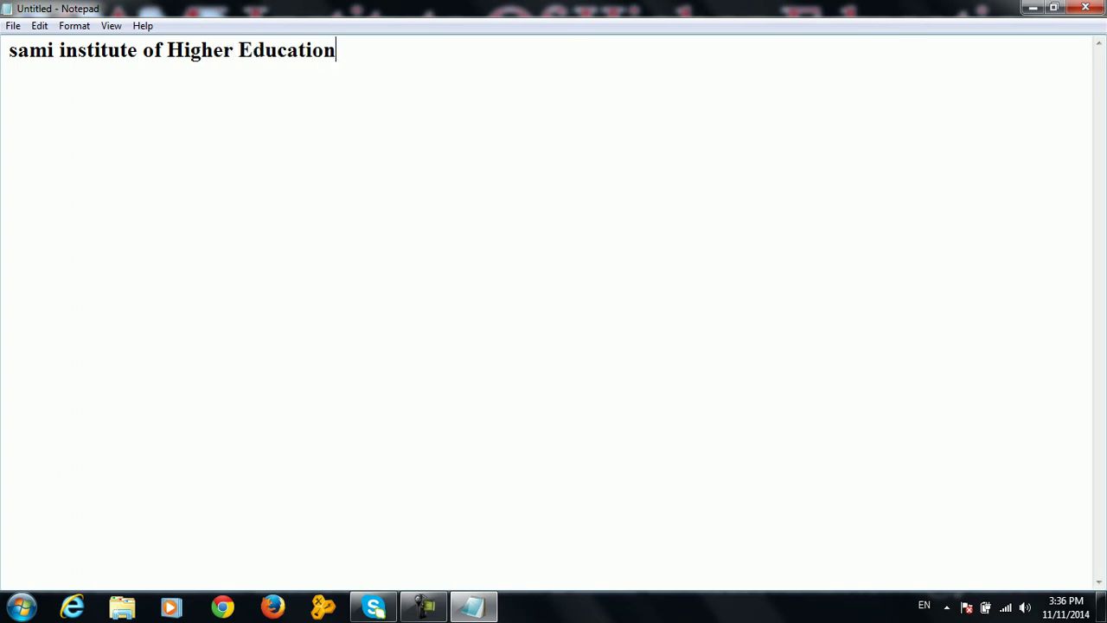
{"action": "left_click", "coordinate": [1033, 8]}
{"action": "key", "text": "super"}
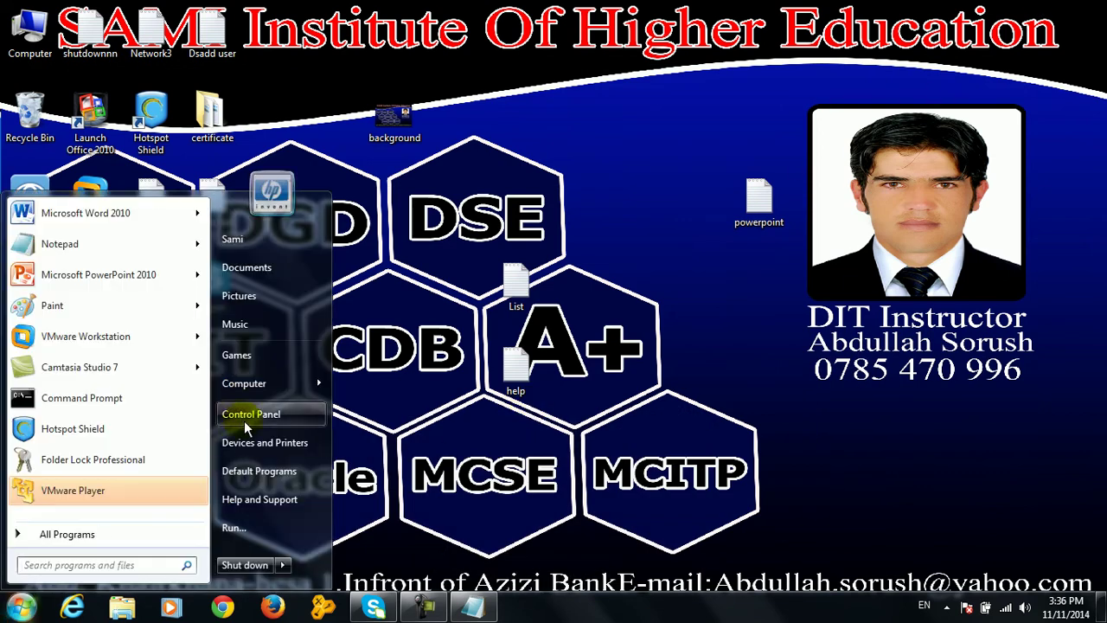
Open the Control Panel Fonts folder and select Rosewood Std Bold in the font list
{"action": "left_click", "coordinate": [313, 410]}
{"action": "left_click", "coordinate": [449, 253]}
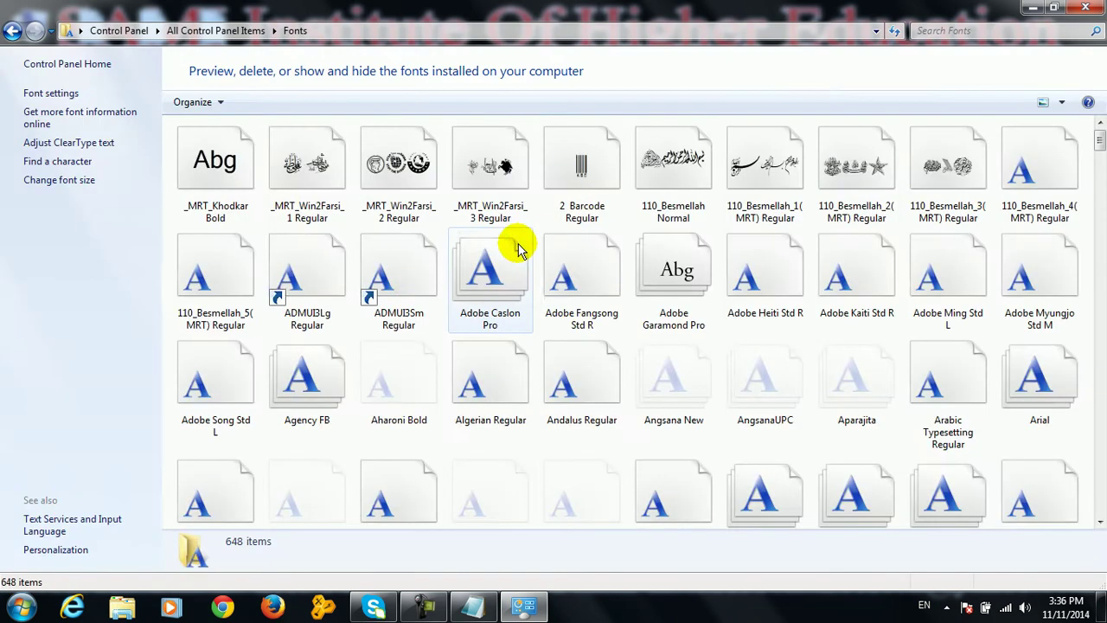
{"action": "left_click_drag", "start_coordinate": [1100, 141], "coordinate": [1101, 518]}
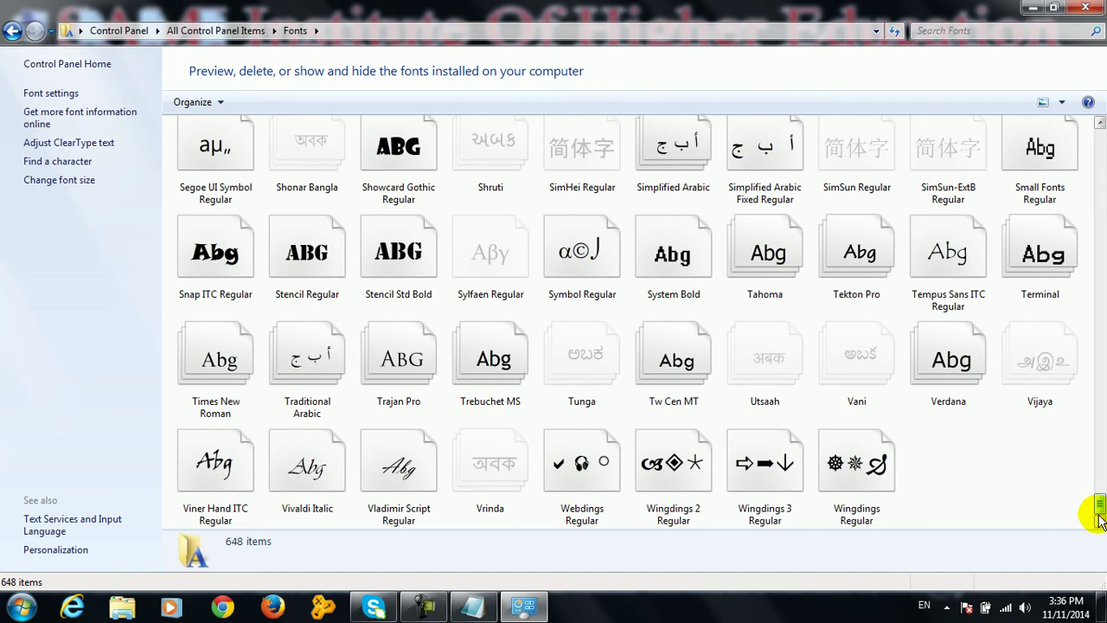
{"action": "left_click_drag", "start_coordinate": [1099, 512], "coordinate": [1099, 491]}
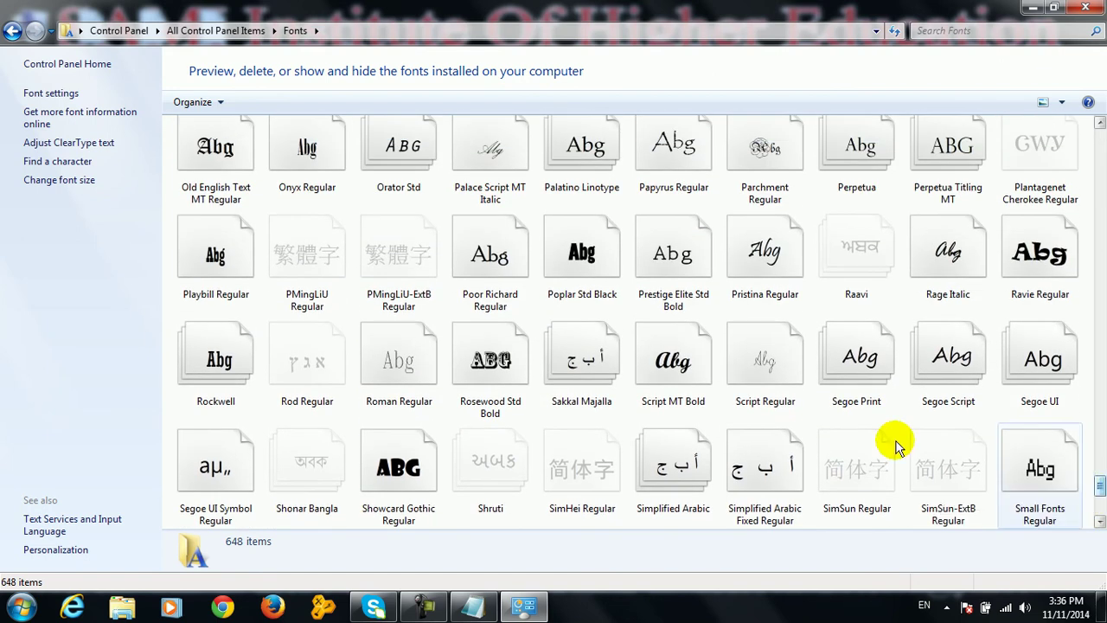
{"action": "left_click", "coordinate": [491, 362]}
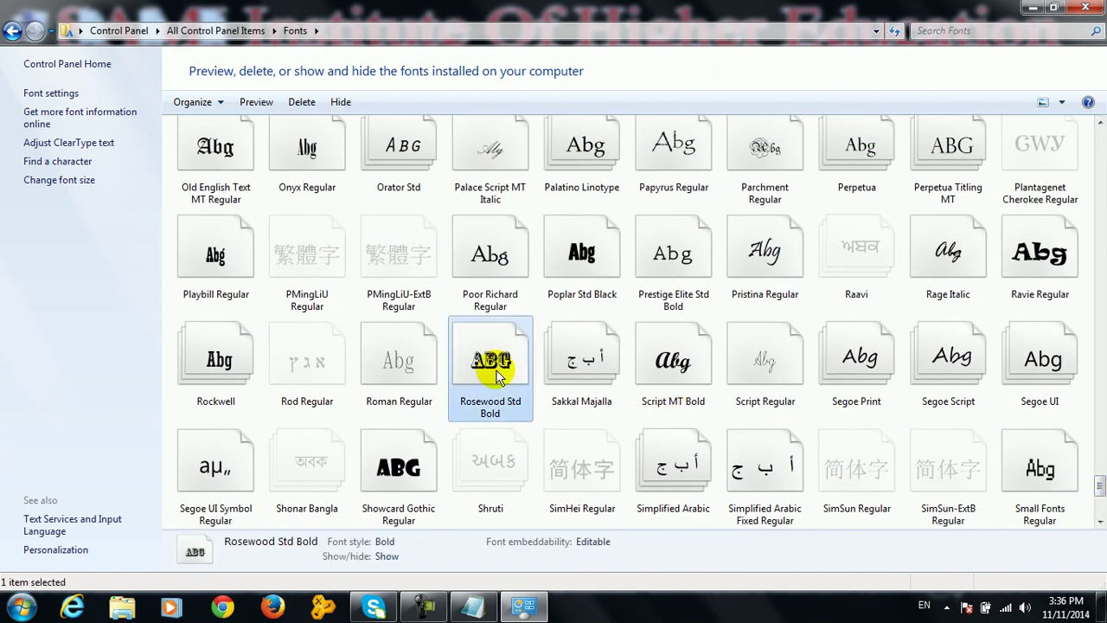
Preview Rosewood Std maximized in Font Viewer, close it, and bring Notepad back to front
{"action": "double_click", "coordinate": [495, 370]}
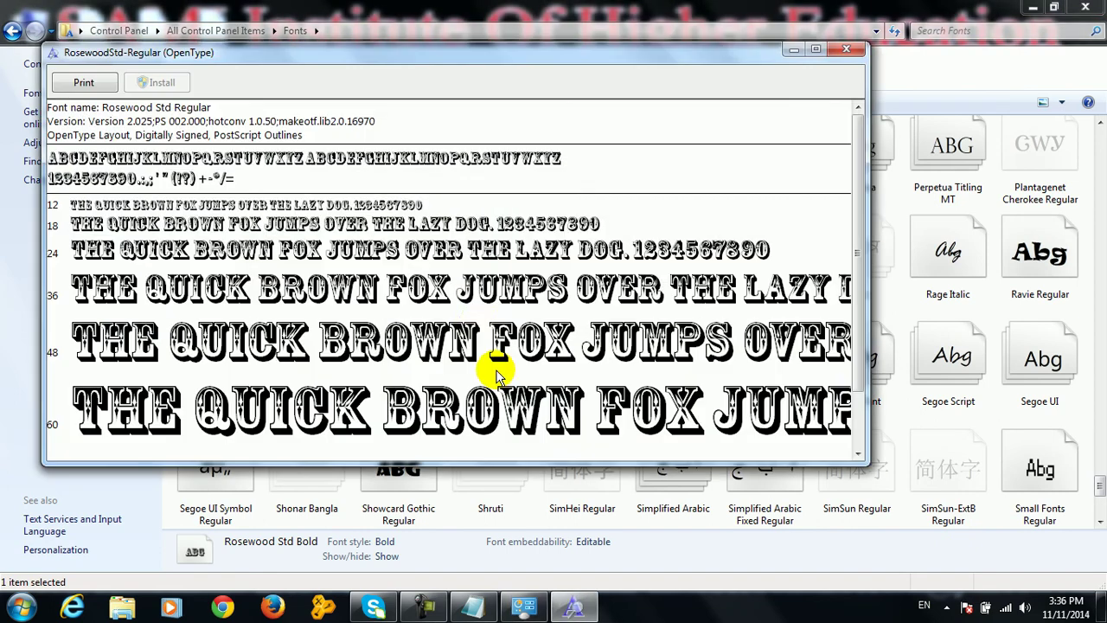
{"action": "double_click", "coordinate": [443, 56]}
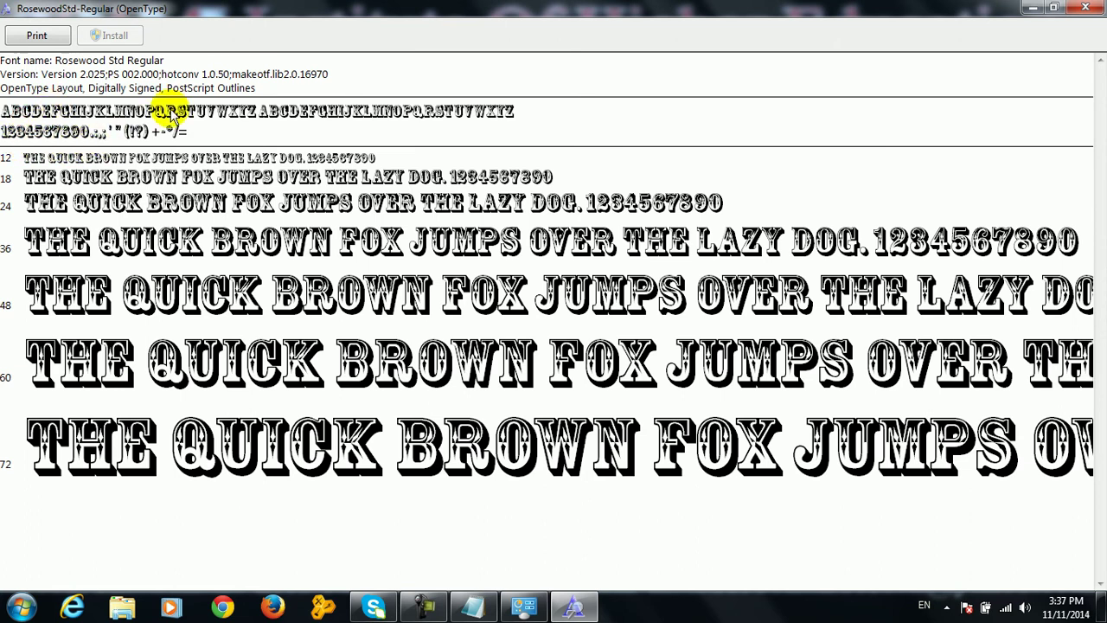
{"action": "left_click", "coordinate": [19, 175]}
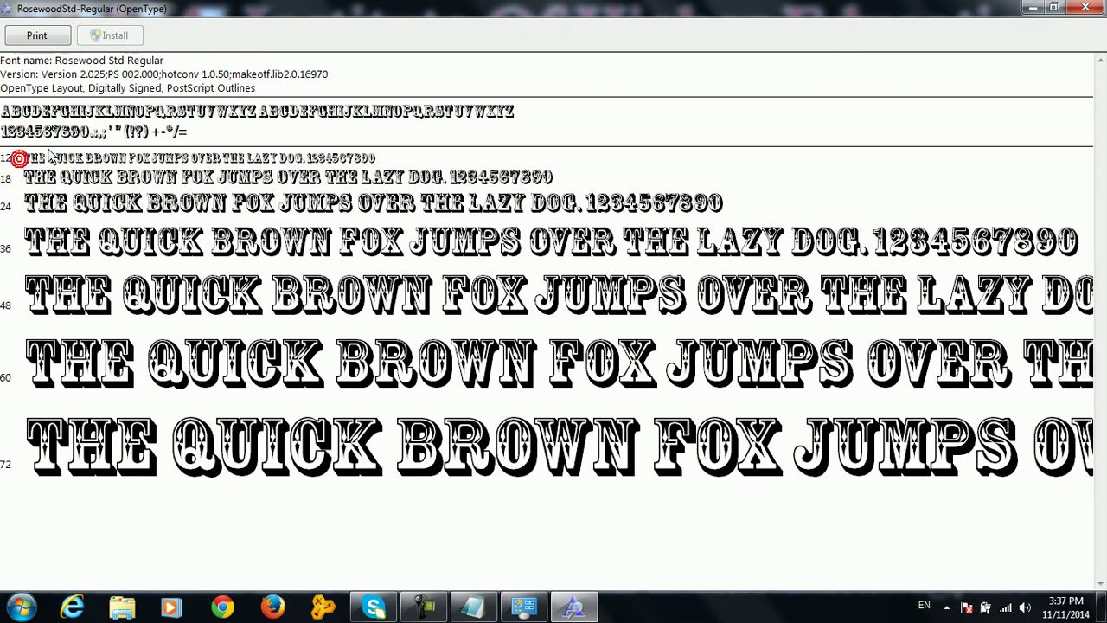
{"action": "left_click", "coordinate": [38, 451]}
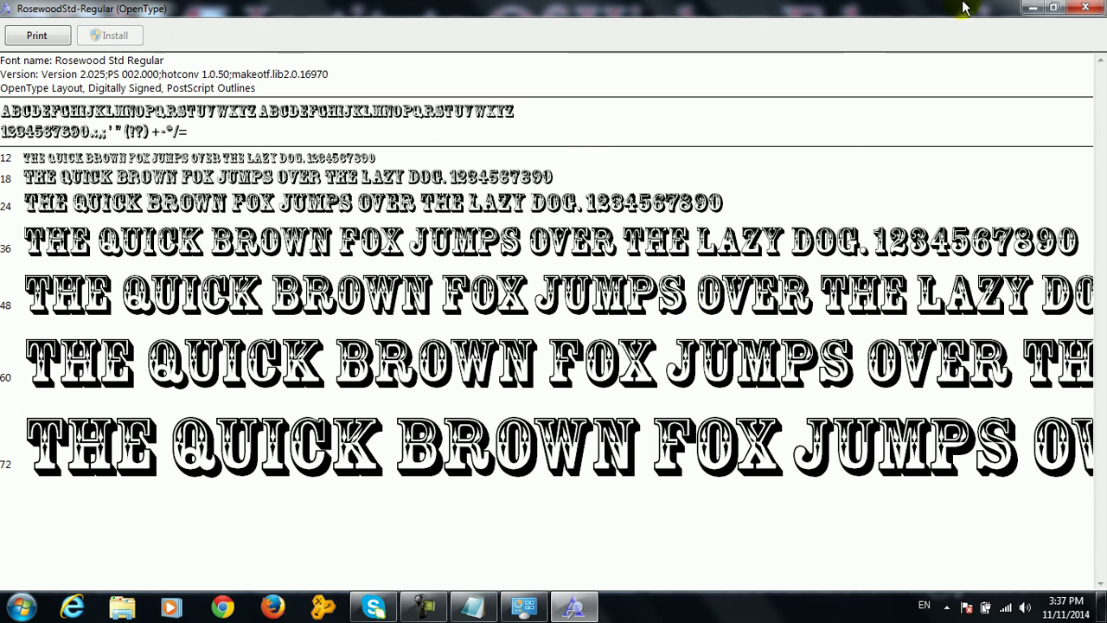
{"action": "left_click", "coordinate": [1086, 8]}
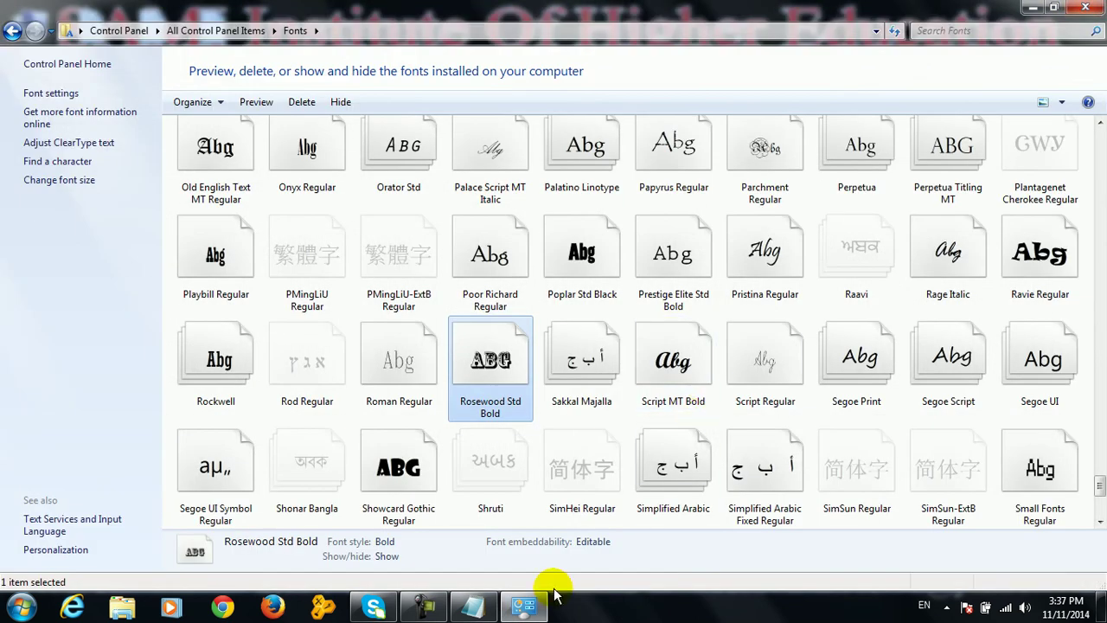
{"action": "left_click", "coordinate": [473, 605]}
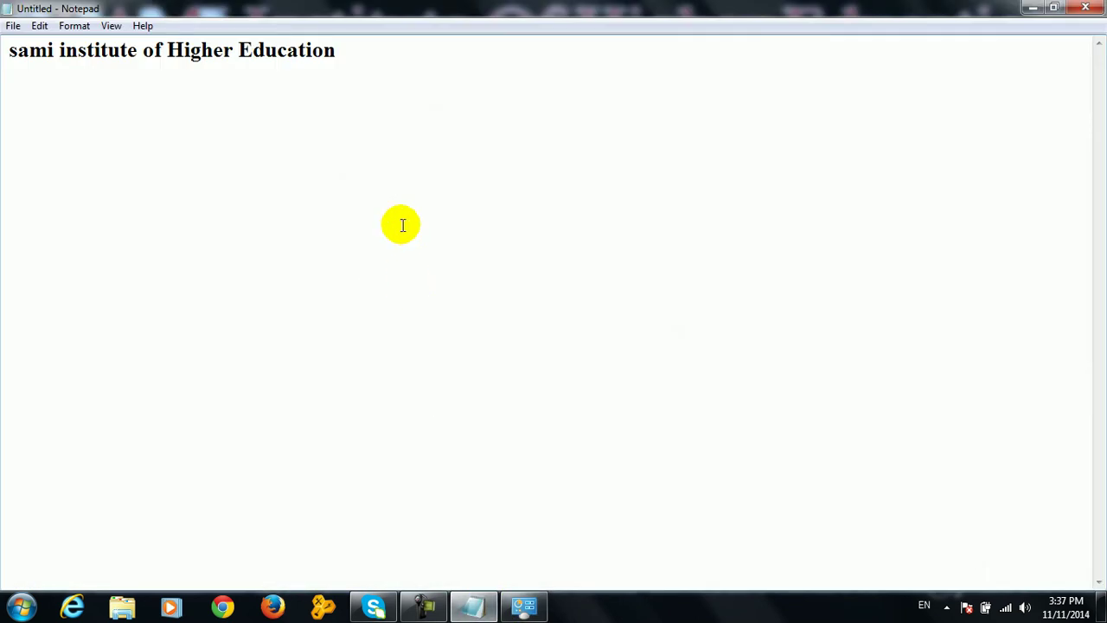
Apply the Rosewood Std font to the Notepad text through Format > Font
{"action": "left_click", "coordinate": [74, 26]}
{"action": "left_click", "coordinate": [99, 68]}
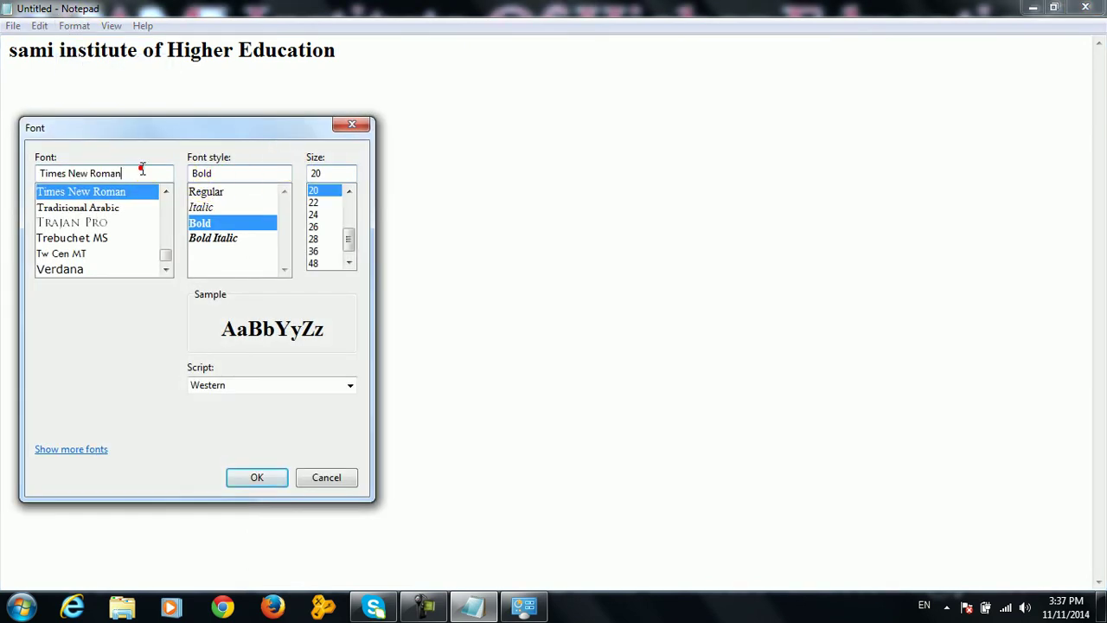
{"action": "type", "text": "r"}
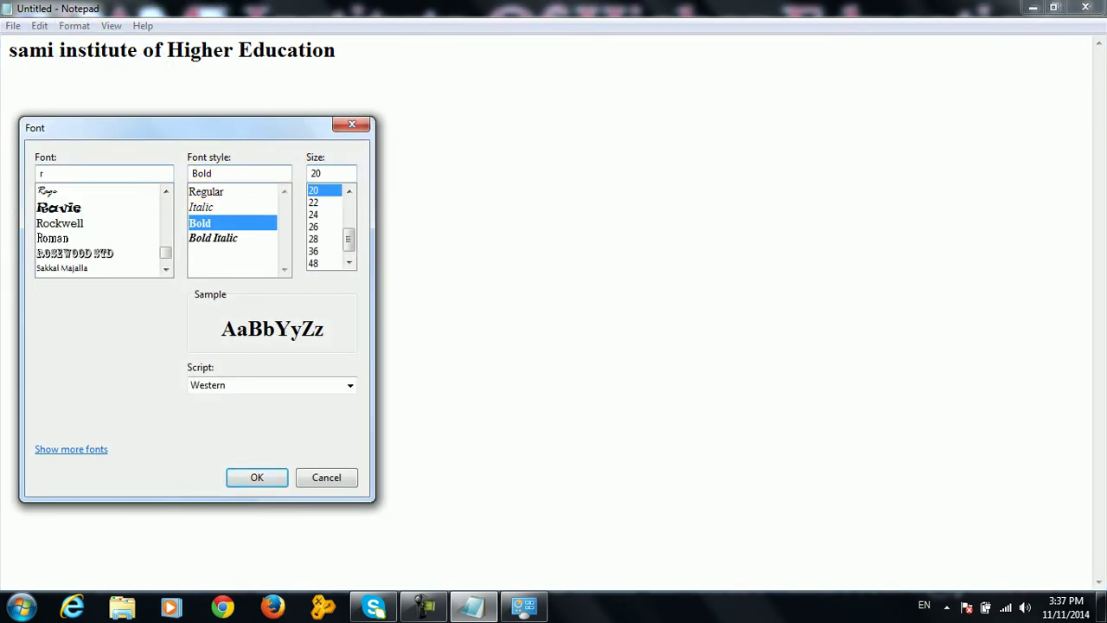
{"action": "left_click", "coordinate": [86, 252]}
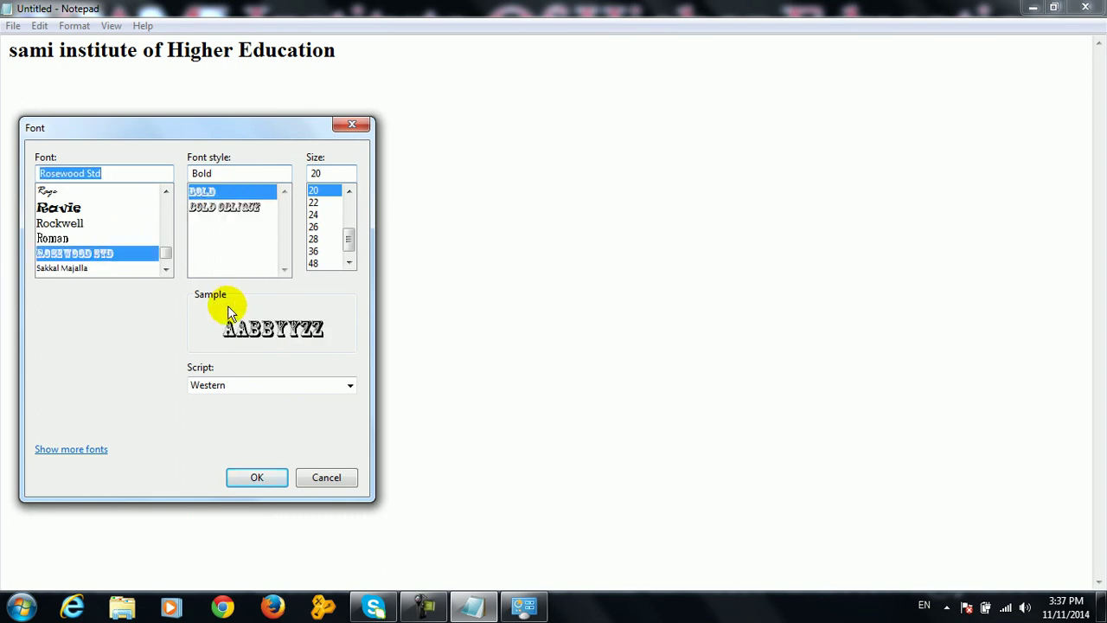
{"action": "left_click", "coordinate": [264, 477]}
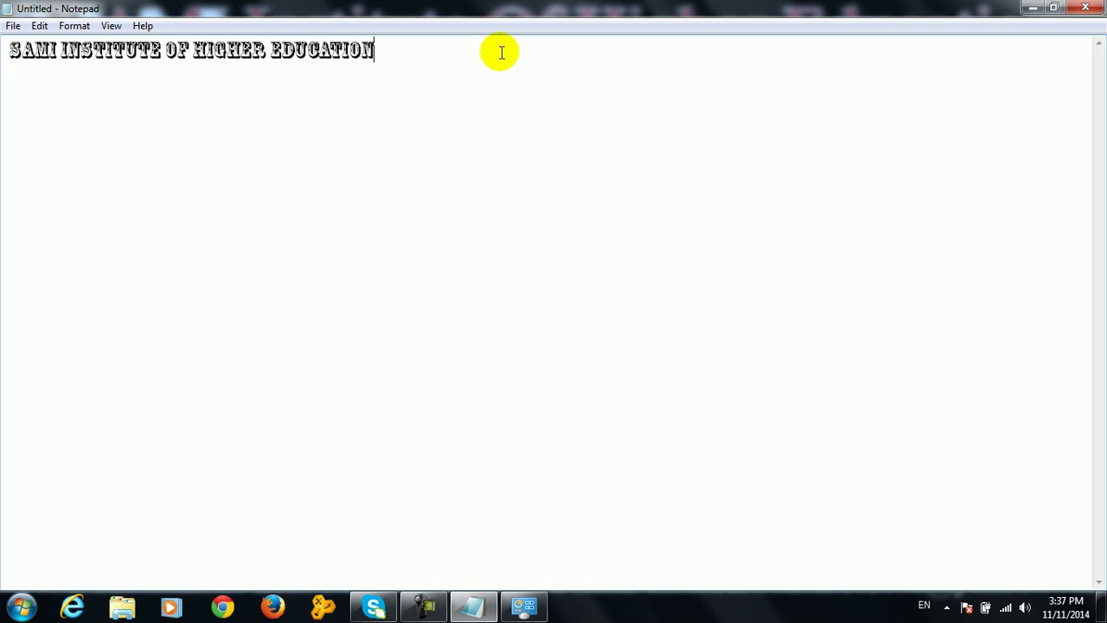
Set the Notepad text size to 48 points, then minimize Notepad
{"action": "left_click", "coordinate": [75, 26]}
{"action": "left_click", "coordinate": [92, 67]}
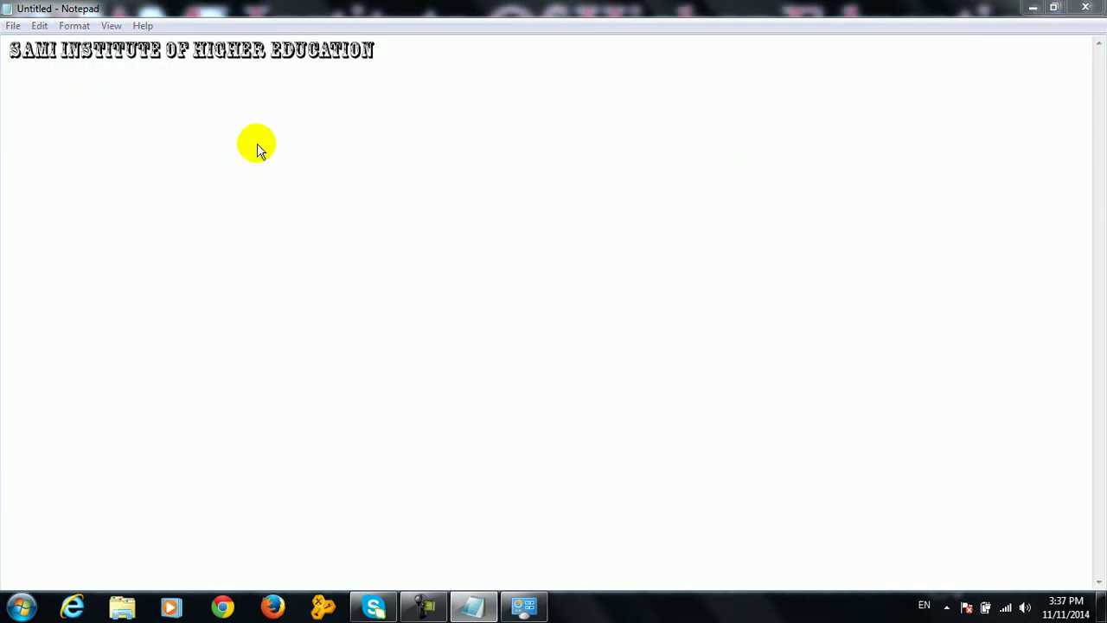
{"action": "left_click", "coordinate": [316, 265]}
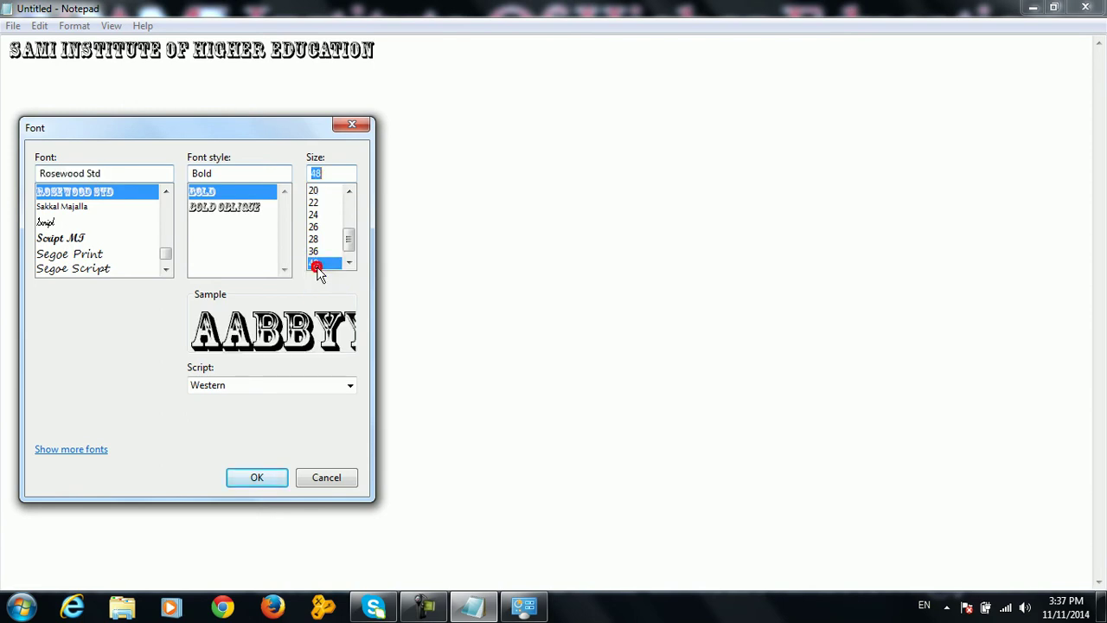
{"action": "left_click", "coordinate": [260, 477]}
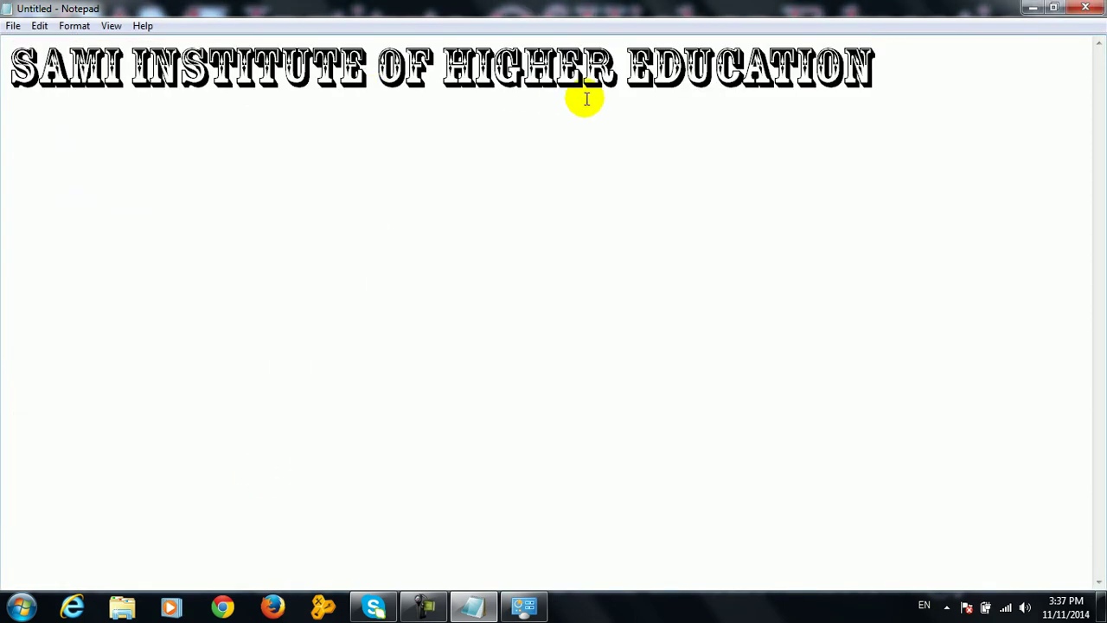
{"action": "left_click", "coordinate": [474, 610]}
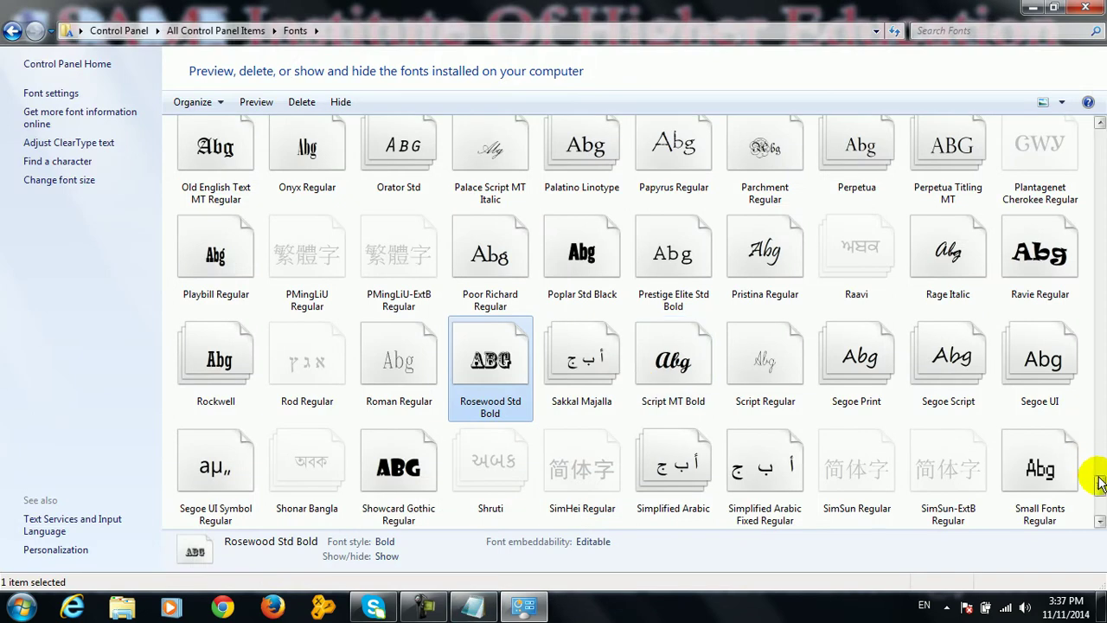
Scroll back to the top of the Fonts folder and open the 110_Besmellah font preview
{"action": "scroll", "coordinate": [1100, 483], "scroll_direction": "up", "scroll_amount": 6}
{"action": "scroll", "coordinate": [1100, 456], "scroll_direction": "up", "scroll_amount": 5}
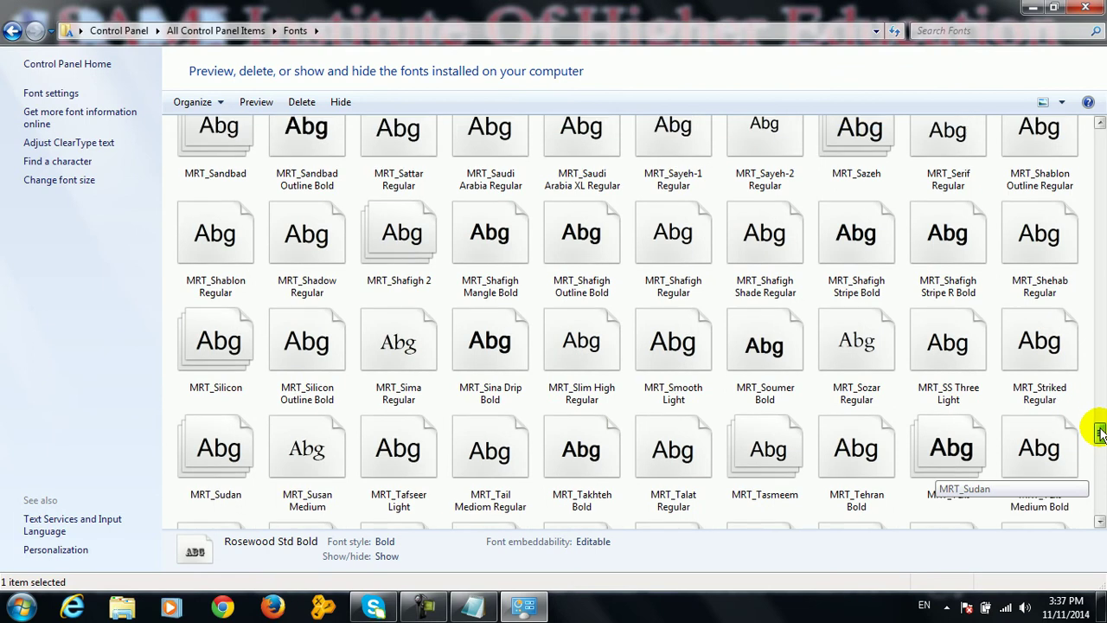
{"action": "scroll", "coordinate": [1100, 433], "scroll_direction": "up", "scroll_amount": 1}
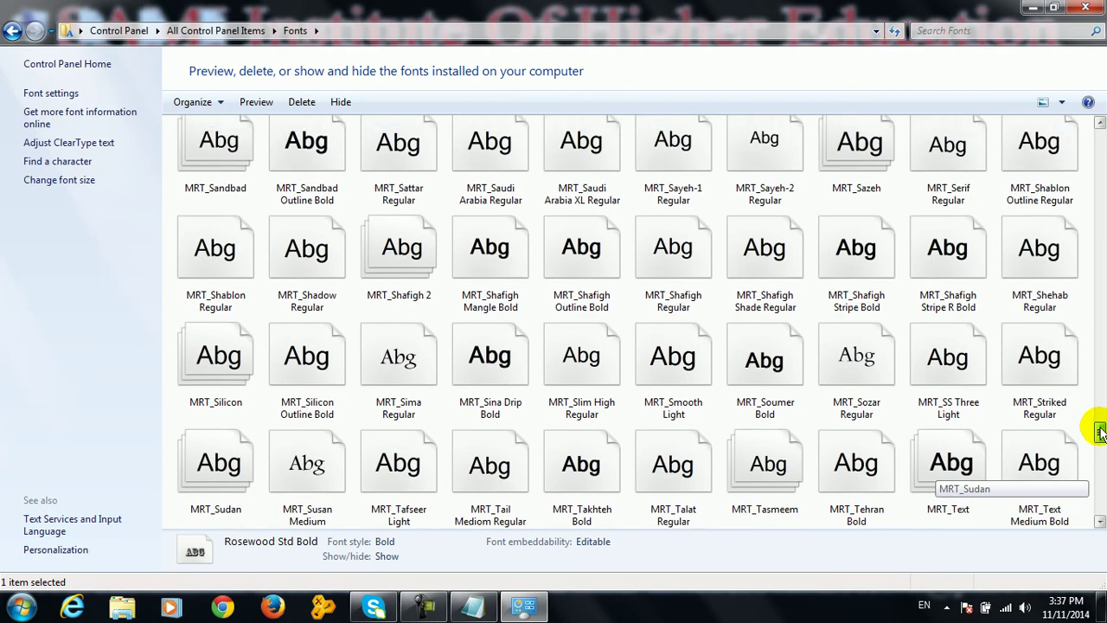
{"action": "left_click_drag", "start_coordinate": [1100, 433], "coordinate": [1100, 292]}
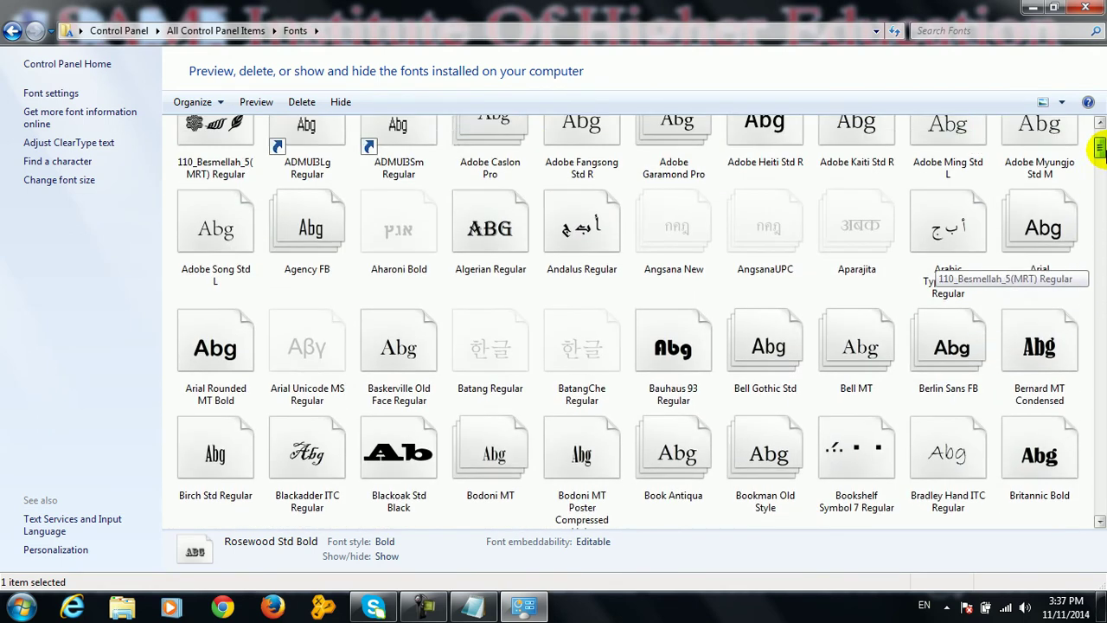
{"action": "left_click_drag", "start_coordinate": [1099, 145], "coordinate": [1101, 506]}
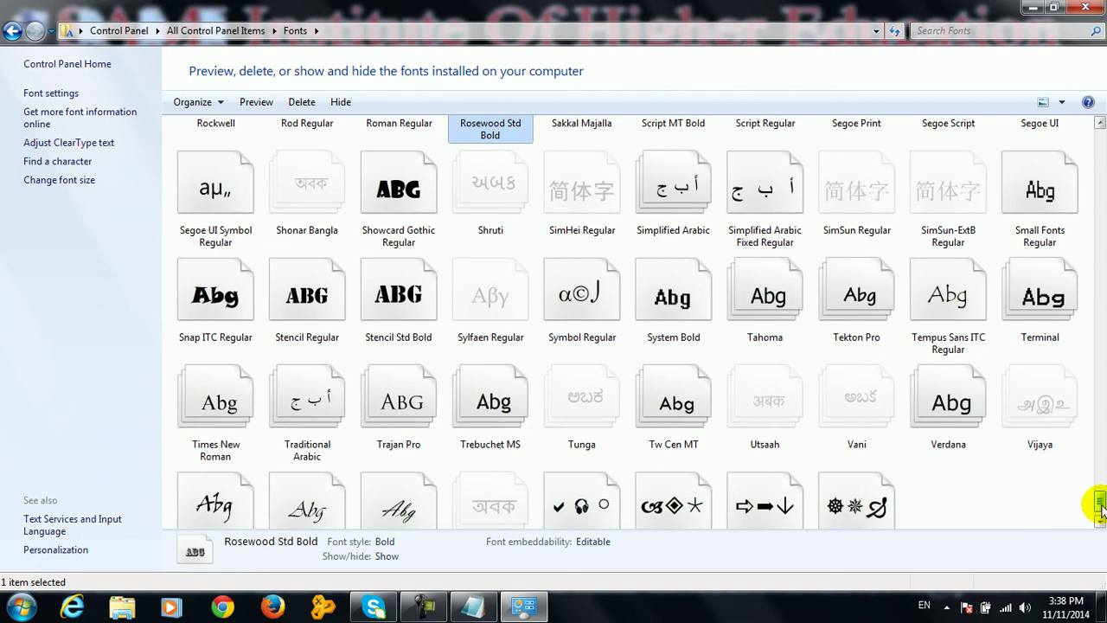
{"action": "left_click_drag", "start_coordinate": [1100, 511], "coordinate": [1098, 134]}
{"action": "double_click", "coordinate": [686, 171]}
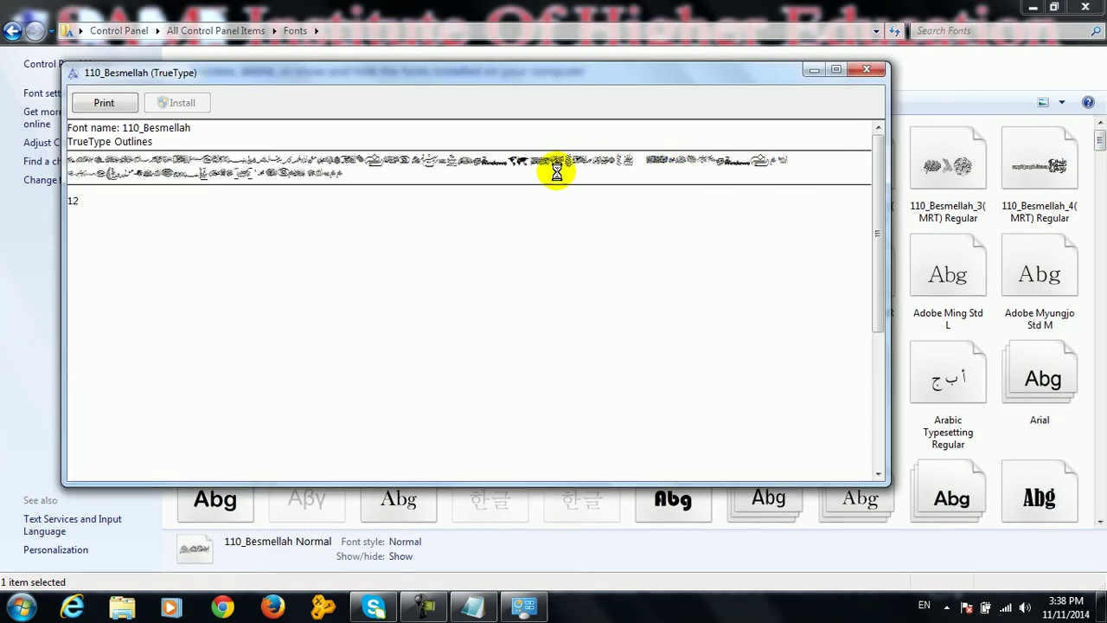
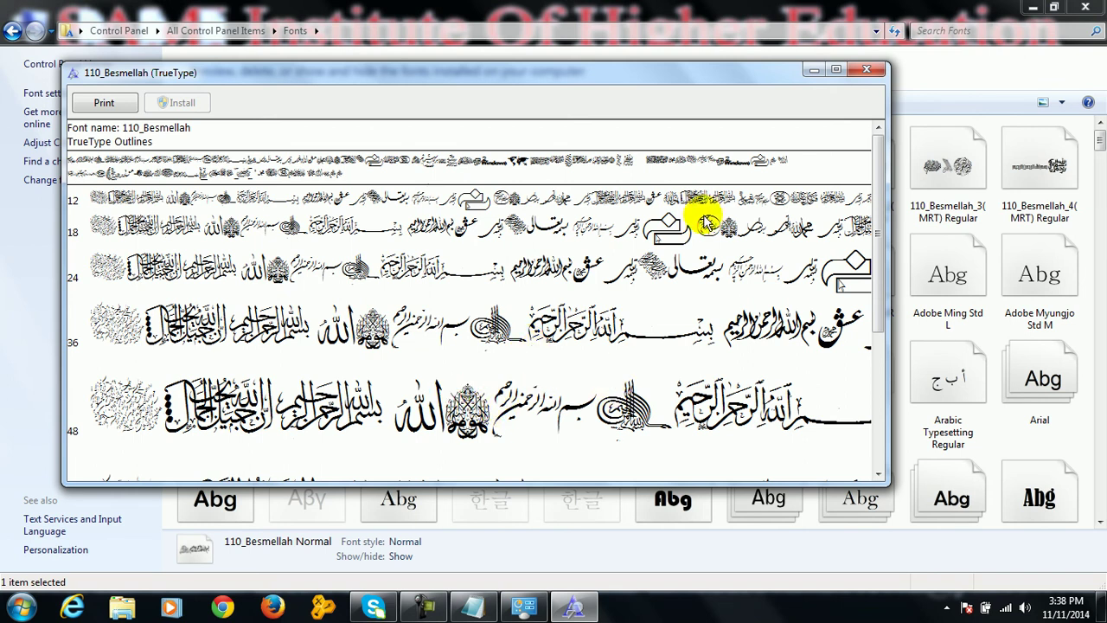
Close the 110_Besmellah preview, select the top-row MRT fonts, and close Notepad without saving
{"action": "left_click", "coordinate": [864, 69]}
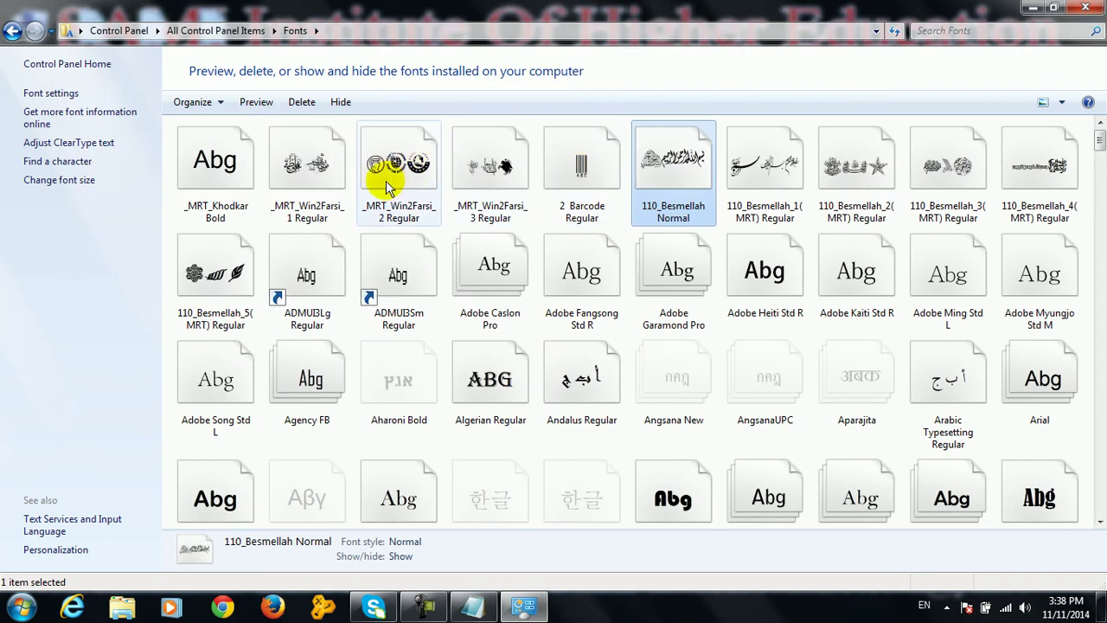
{"action": "left_click_drag", "start_coordinate": [261, 213], "coordinate": [1046, 183]}
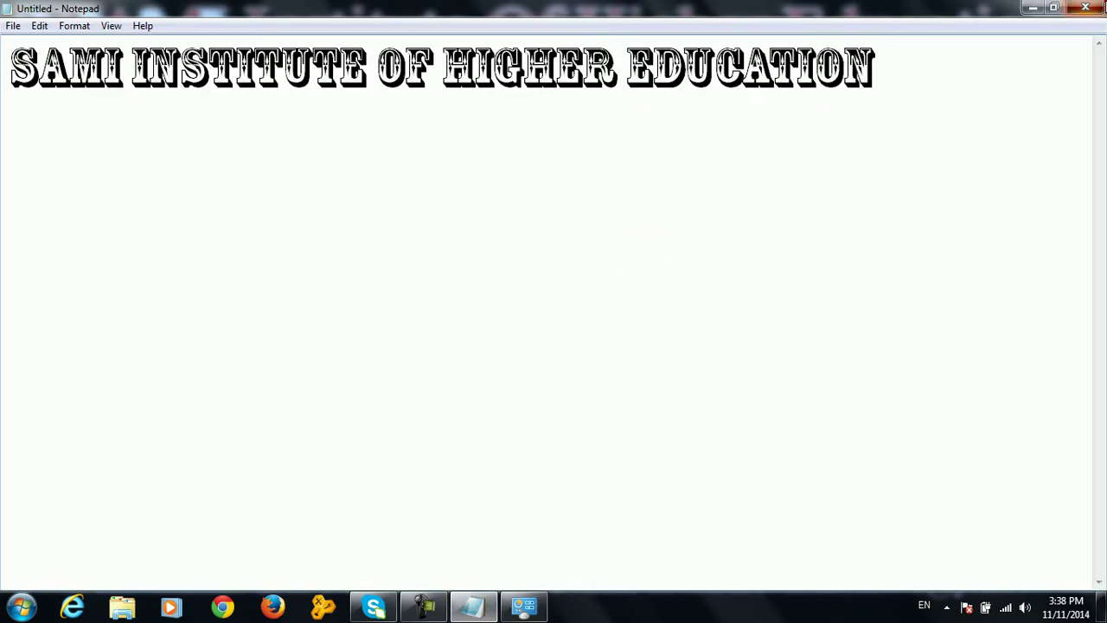
{"action": "left_click", "coordinate": [1103, 6]}
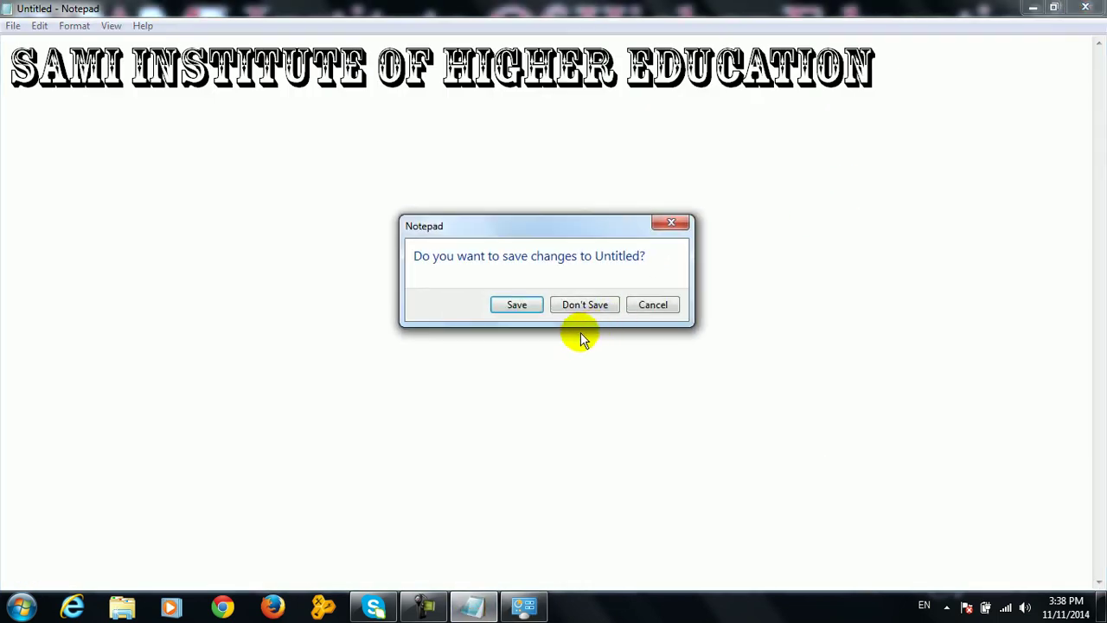
{"action": "left_click", "coordinate": [585, 305]}
{"action": "key", "text": "super+r"}
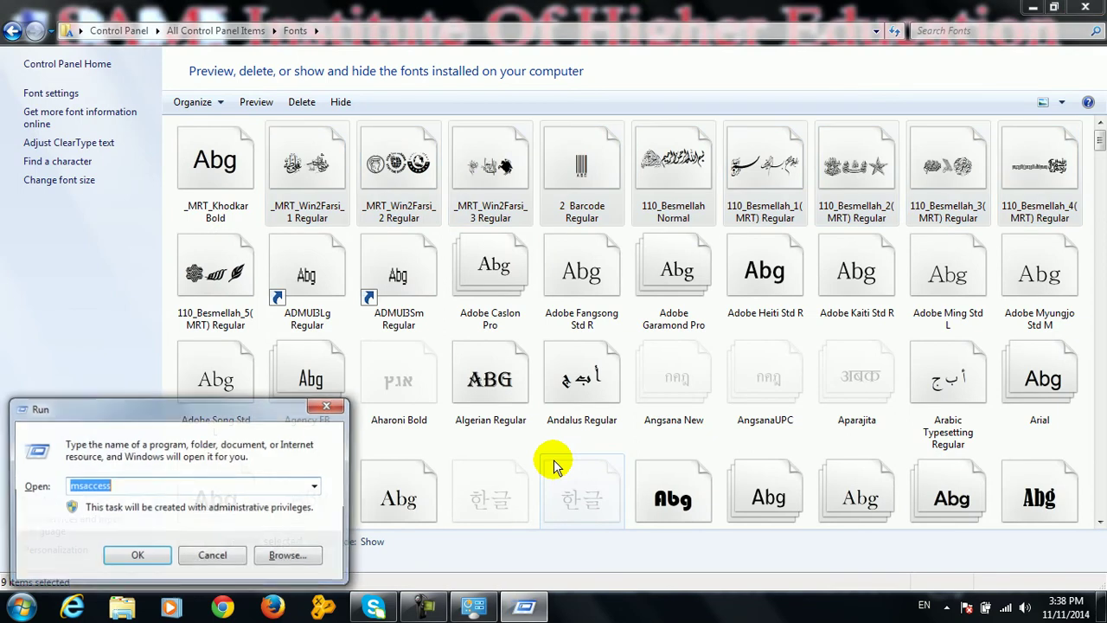
{"action": "type", "text": "winwor"}
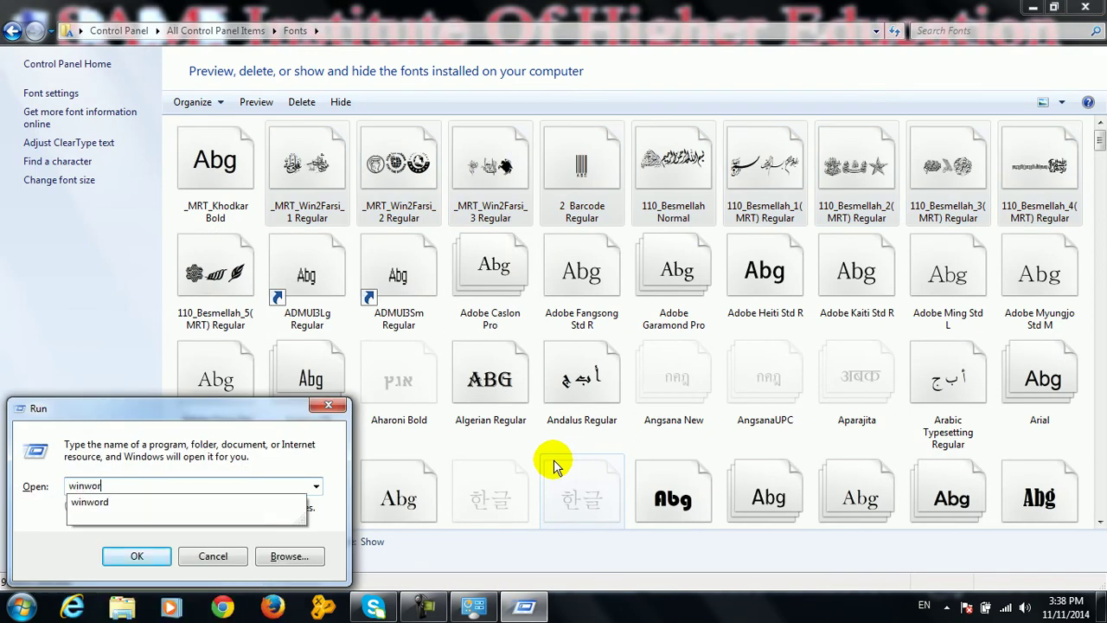
{"action": "type", "text": "d"}
{"action": "key", "text": "Return"}
{"action": "left_click", "coordinate": [199, 56]}
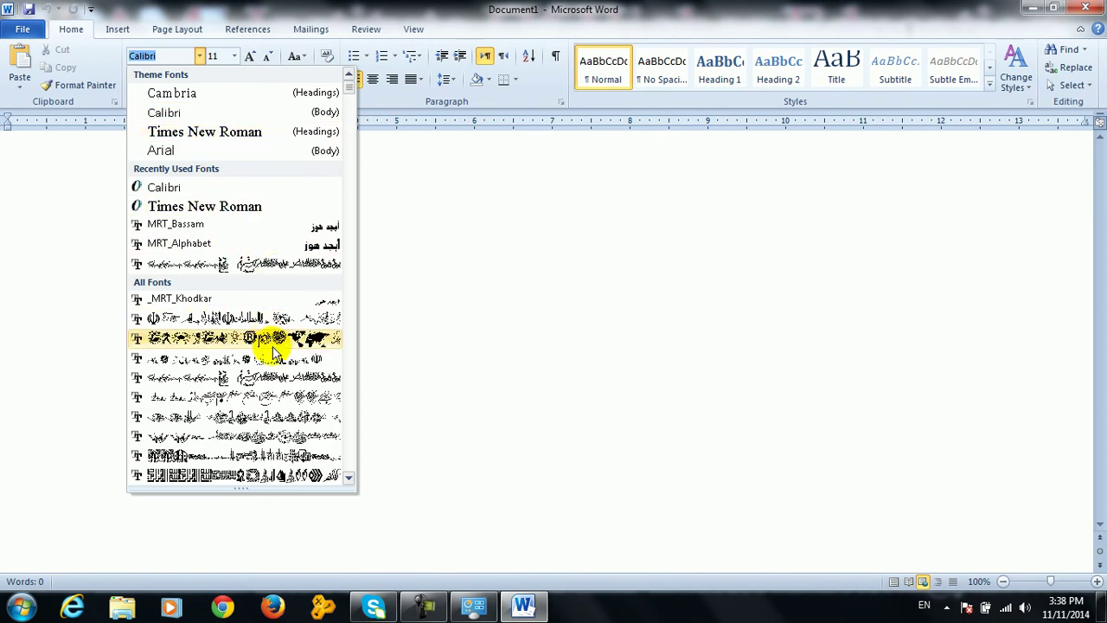
{"action": "left_click", "coordinate": [515, 309]}
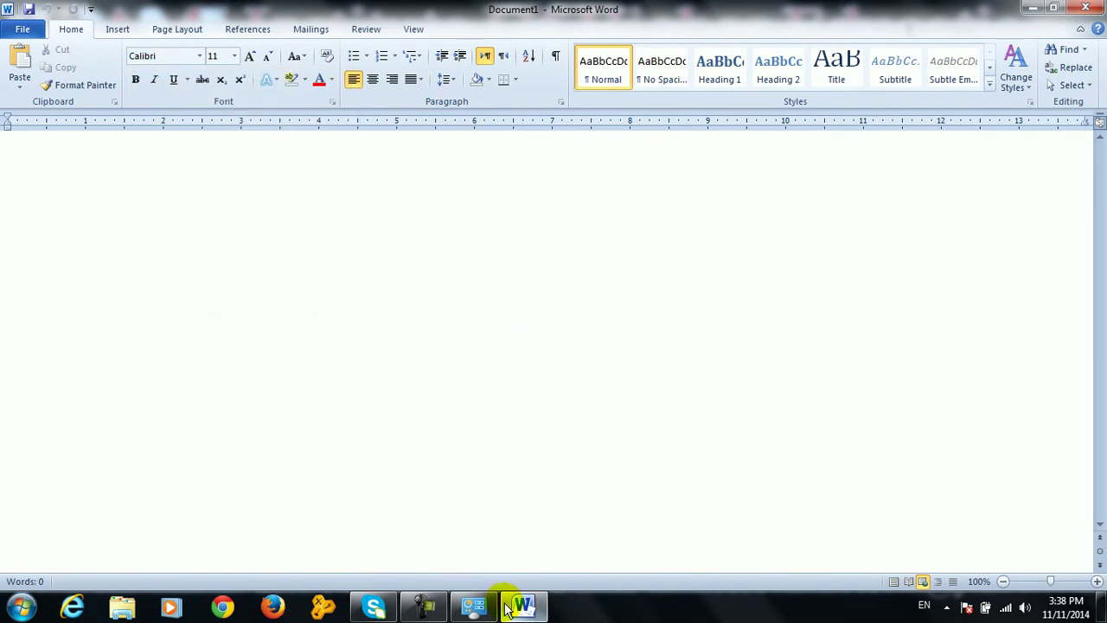
{"action": "left_click", "coordinate": [509, 608]}
{"action": "left_click", "coordinate": [519, 605]}
{"action": "left_click", "coordinate": [1086, 8]}
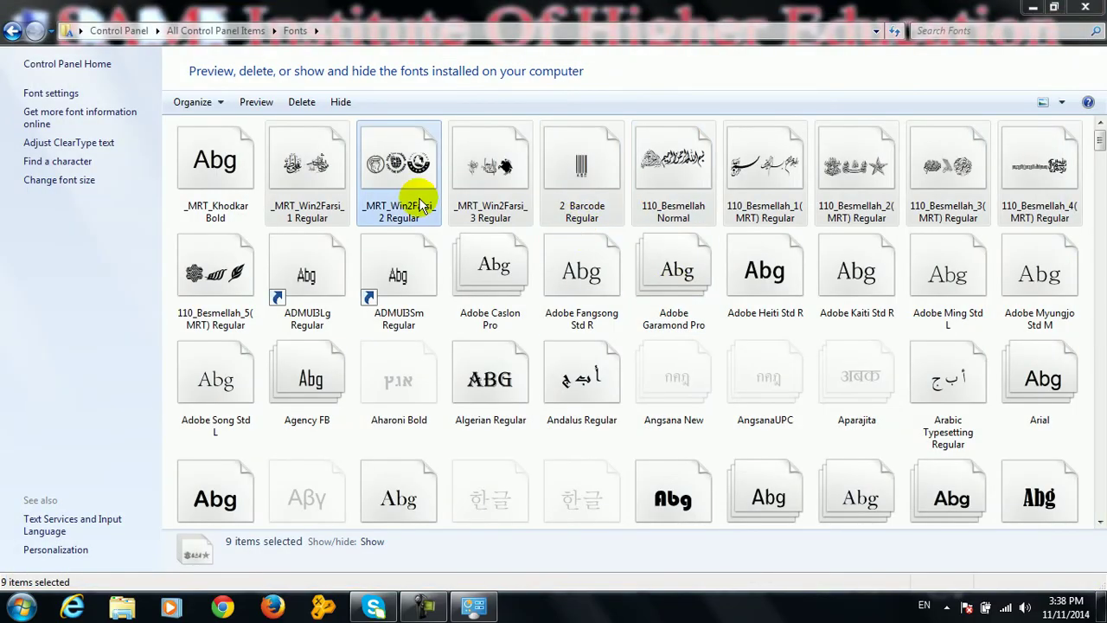
Delete the ten top-row MRT fonts plus 110_Besmellah_5, leaving 638 fonts, and close Fonts
{"action": "left_click", "coordinate": [260, 168]}
{"action": "left_click_drag", "start_coordinate": [260, 168], "coordinate": [1033, 170]}
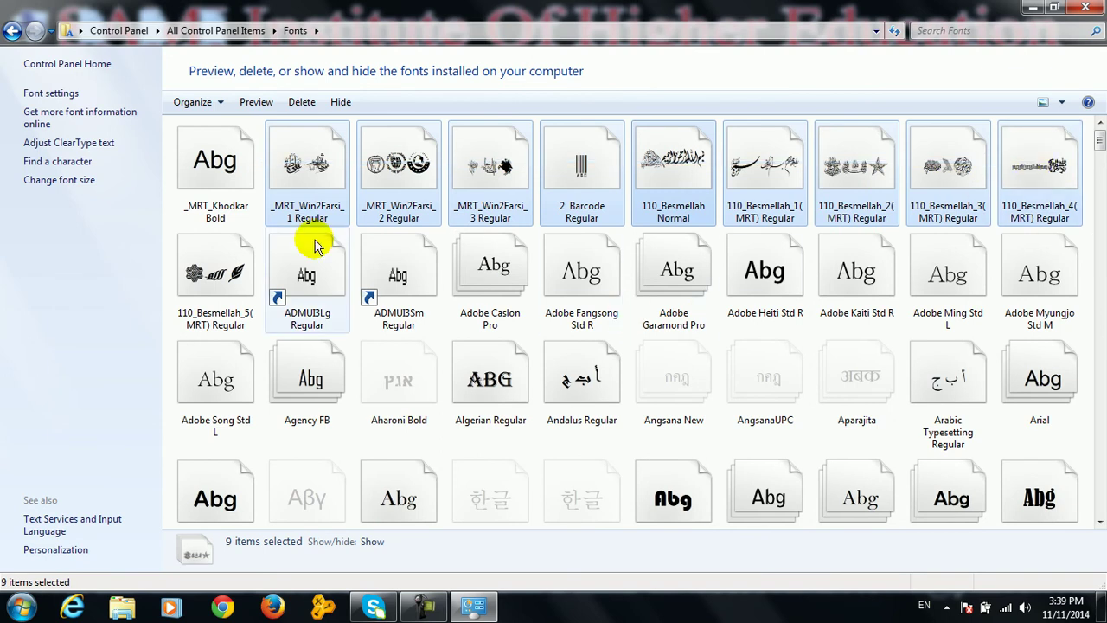
{"action": "left_click", "coordinate": [229, 275], "text": "ctrl"}
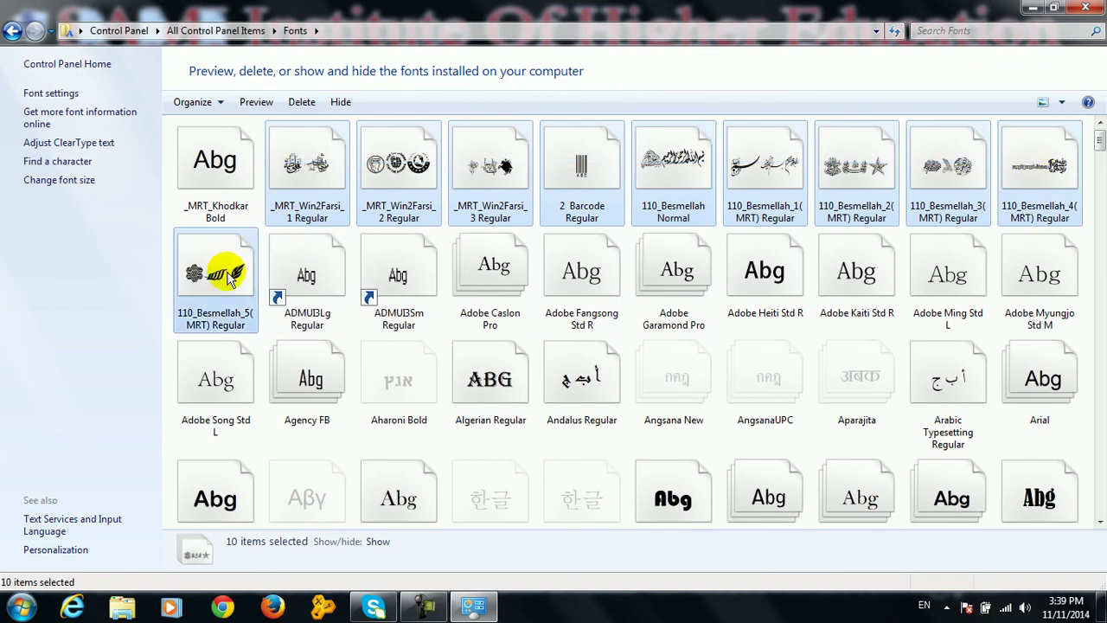
{"action": "key", "text": "Delete"}
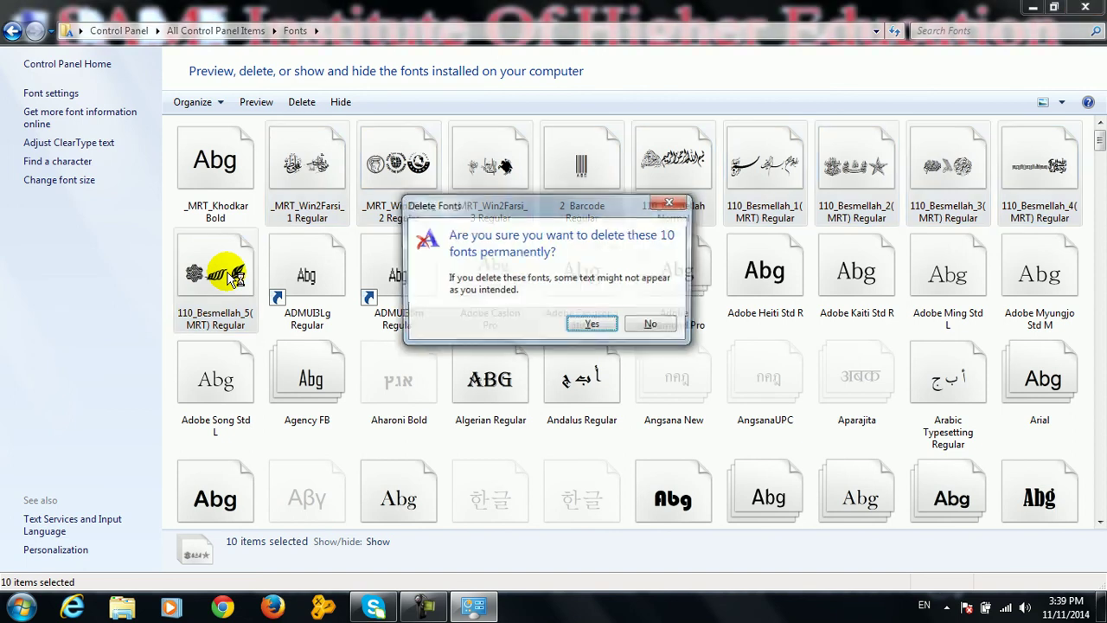
{"action": "key", "text": "Escape"}
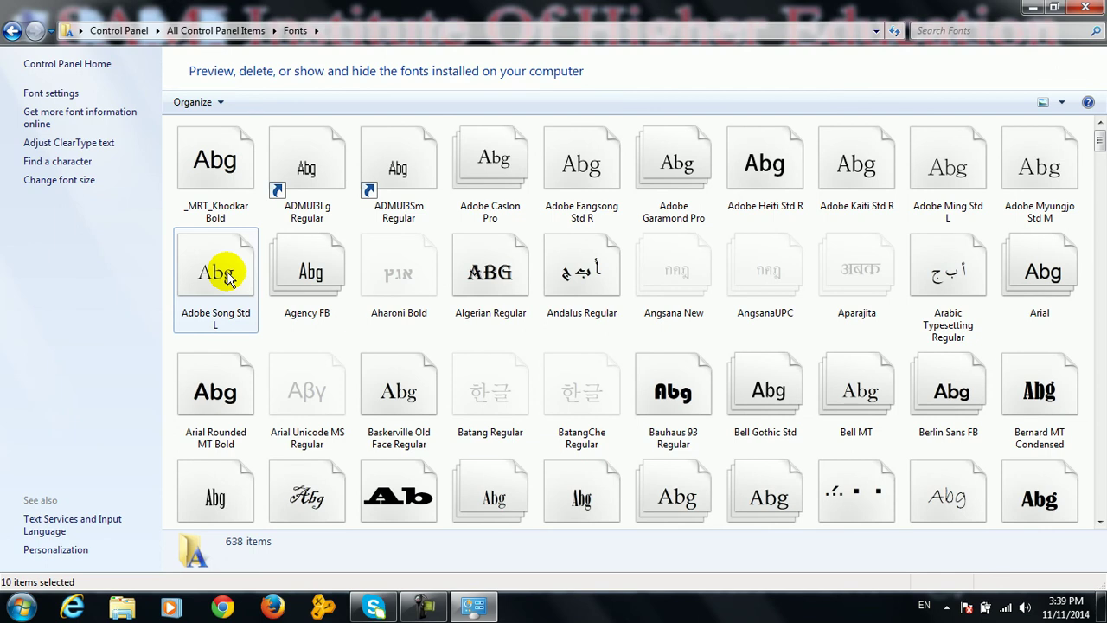
{"action": "left_click", "coordinate": [1084, 8]}
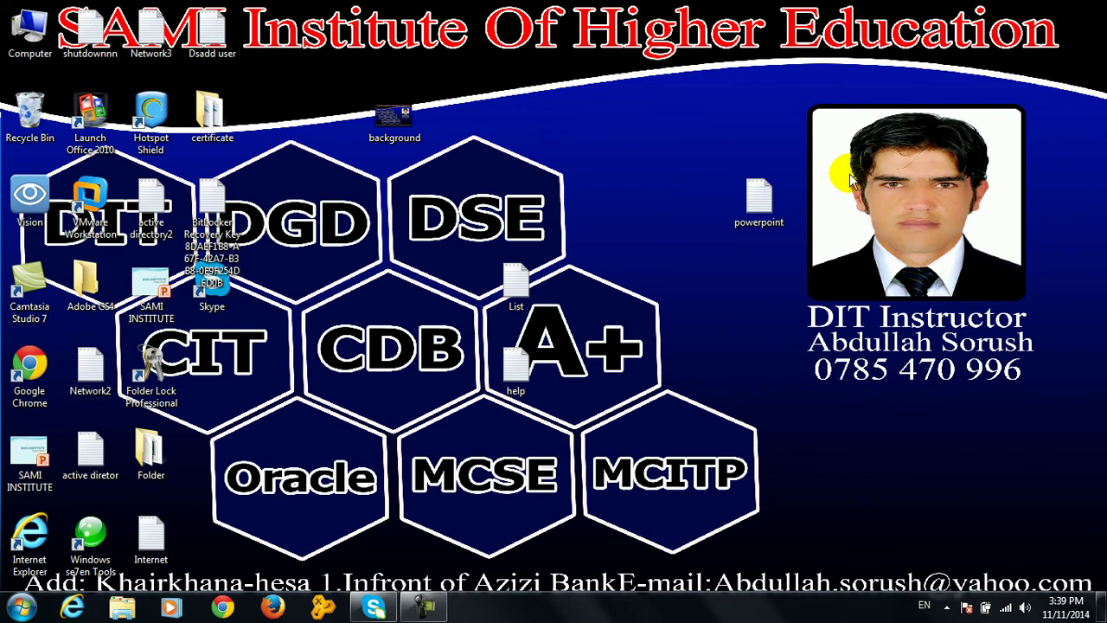
Launch Word from the Run box and check its font list
{"action": "key", "text": "super+r"}
{"action": "key", "text": "Return"}
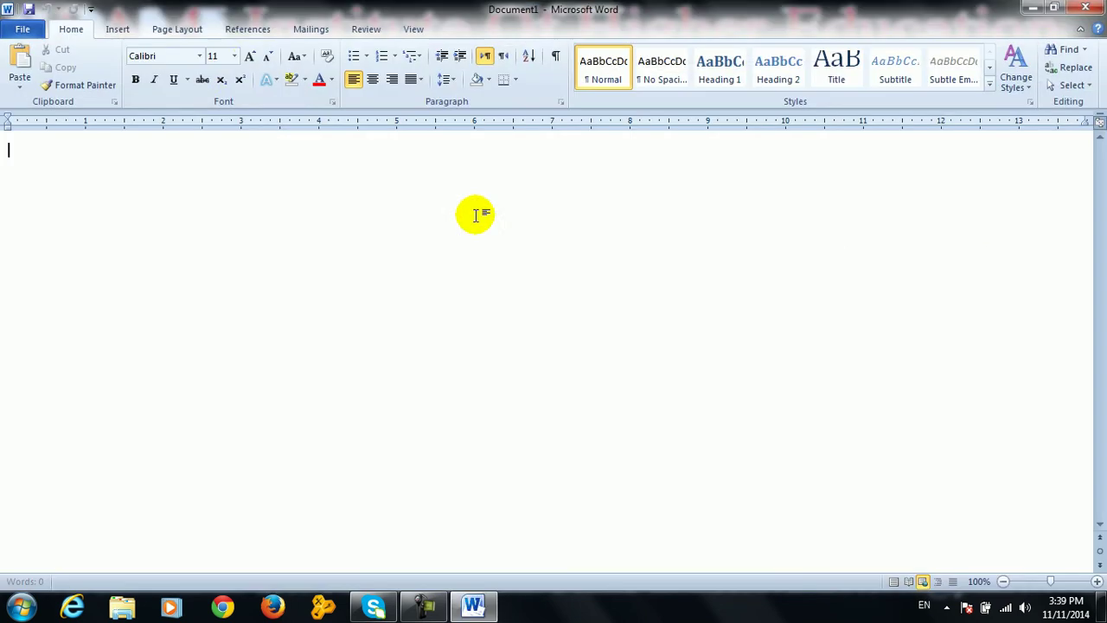
{"action": "left_click", "coordinate": [199, 55]}
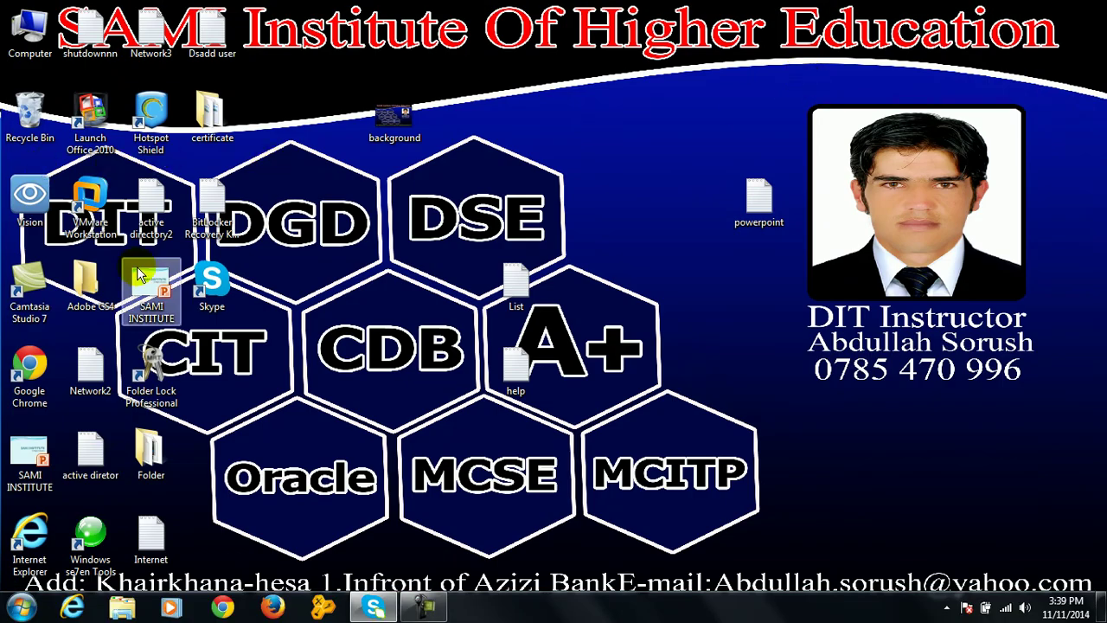
Place the 384 Farsi Fonts new folder from Windows se7en Tools on the desktop and open it
{"action": "double_click", "coordinate": [96, 528]}
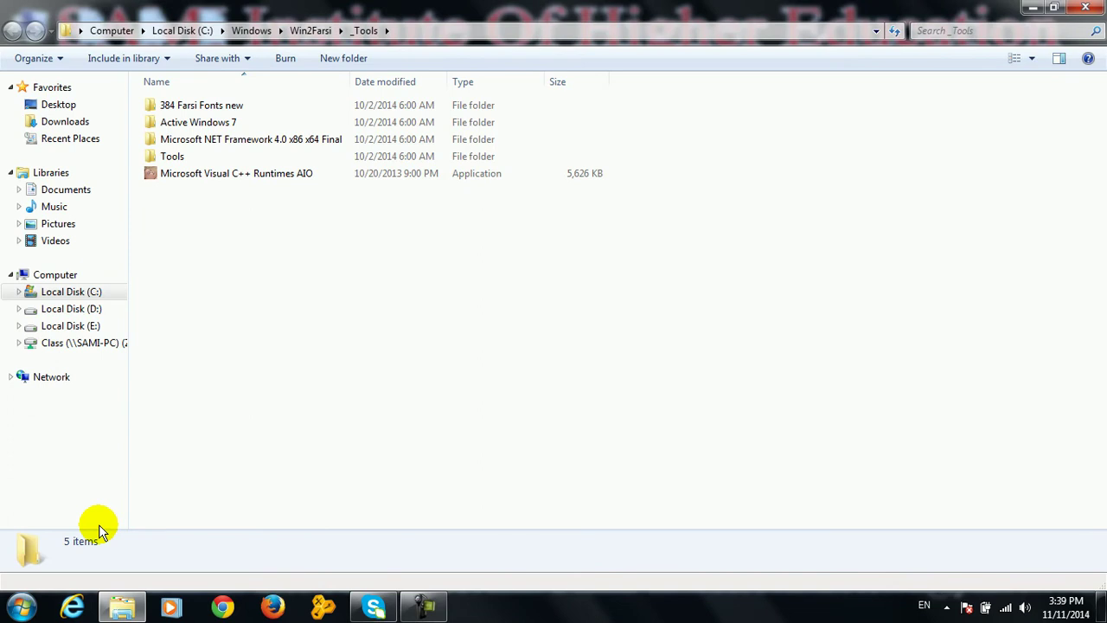
{"action": "left_click", "coordinate": [204, 106]}
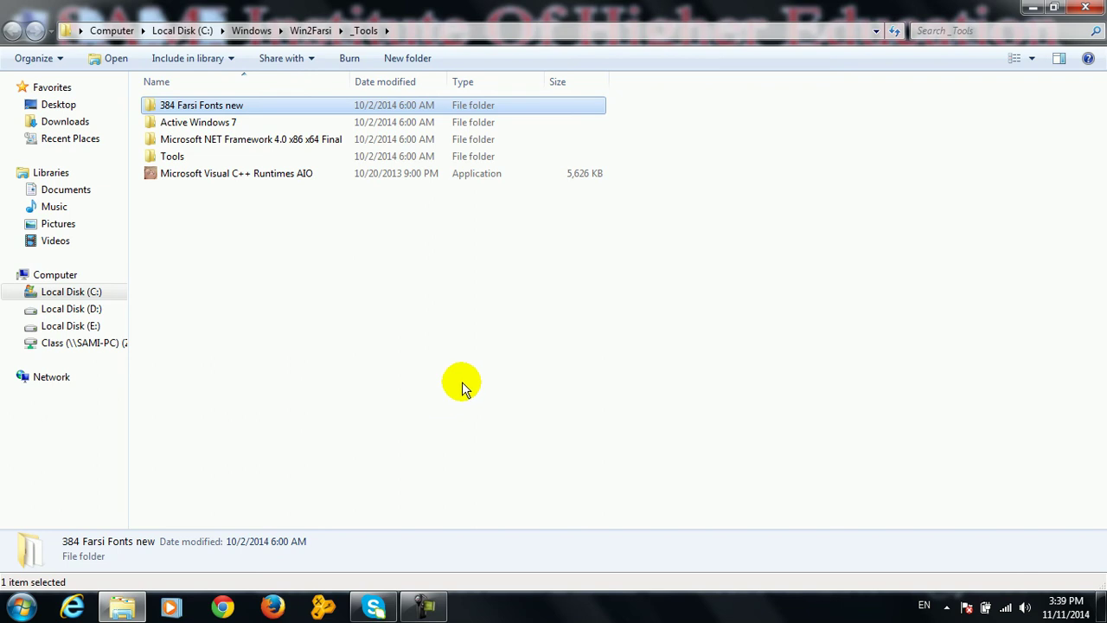
{"action": "left_click", "coordinate": [1033, 7]}
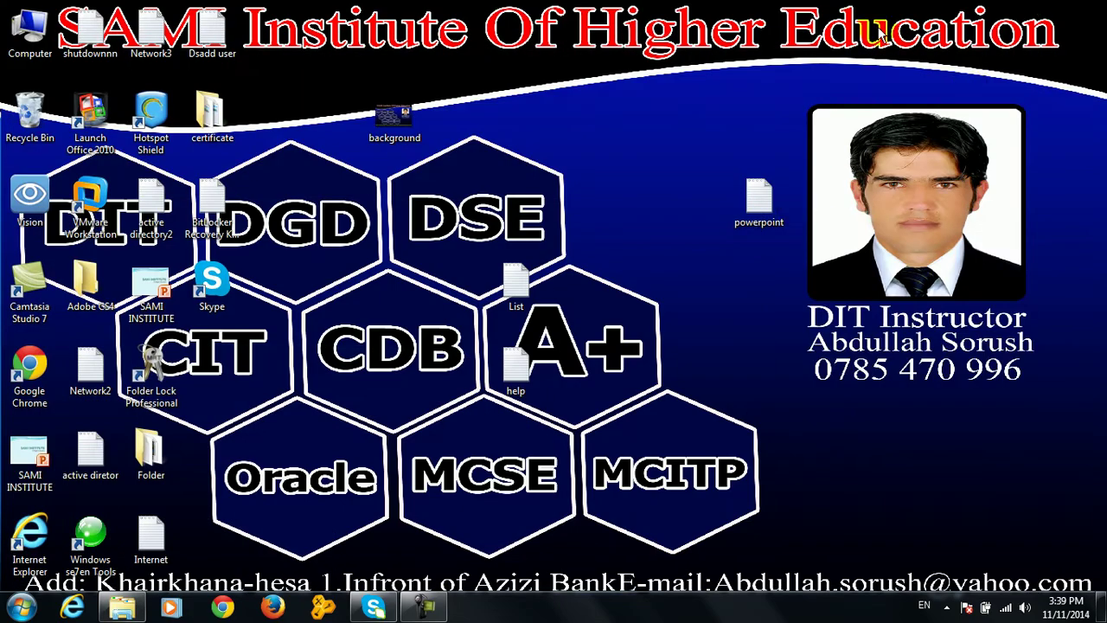
{"action": "left_click", "coordinate": [184, 343]}
{"action": "left_click_drag", "start_coordinate": [173, 350], "coordinate": [236, 374]}
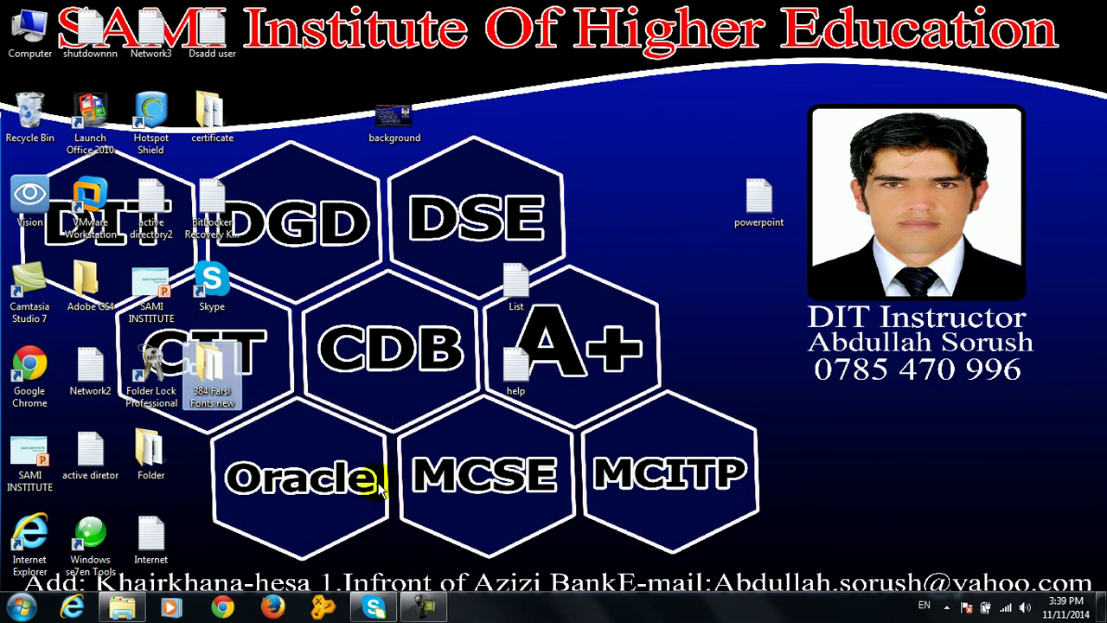
{"action": "double_click", "coordinate": [226, 363]}
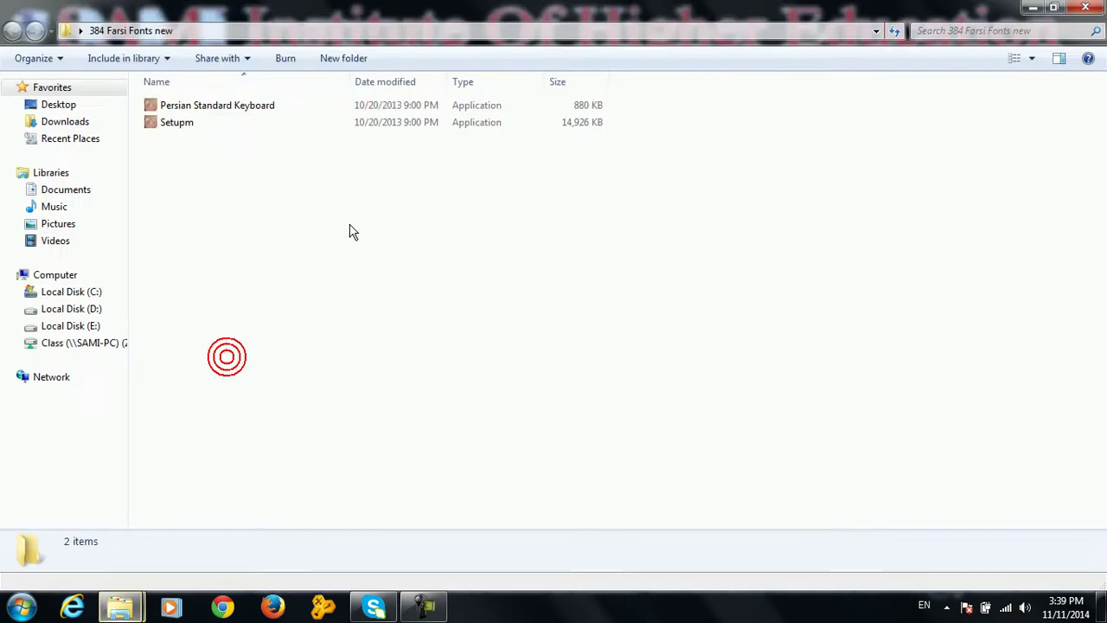
Run Setupm and install the Farsi fonts pack with the default components
{"action": "double_click", "coordinate": [227, 123]}
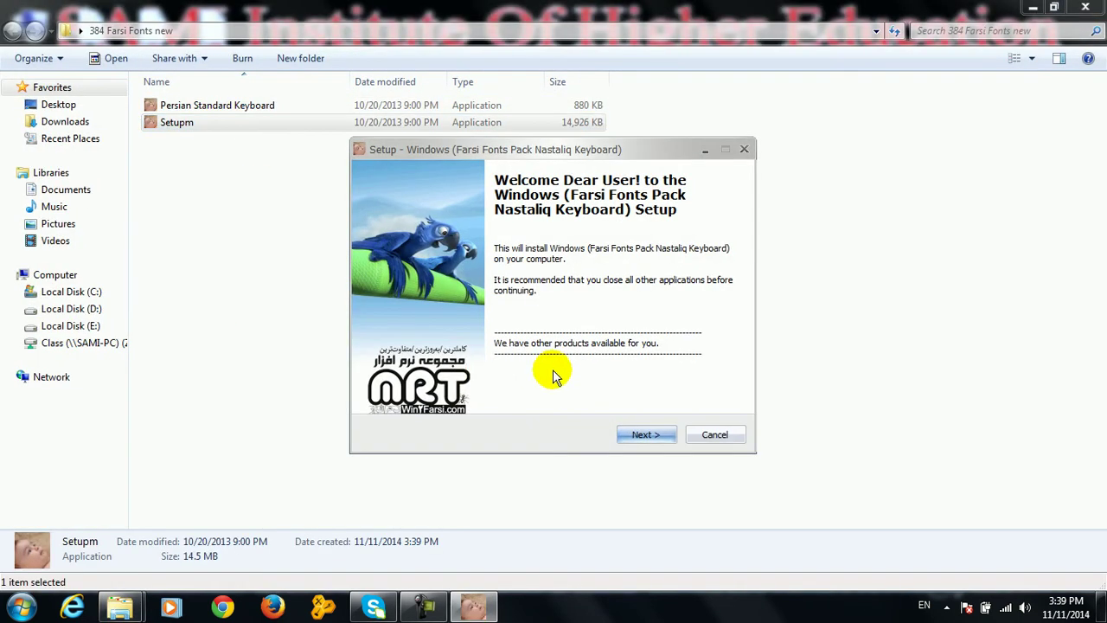
{"action": "left_click", "coordinate": [639, 435]}
{"action": "left_click", "coordinate": [638, 435]}
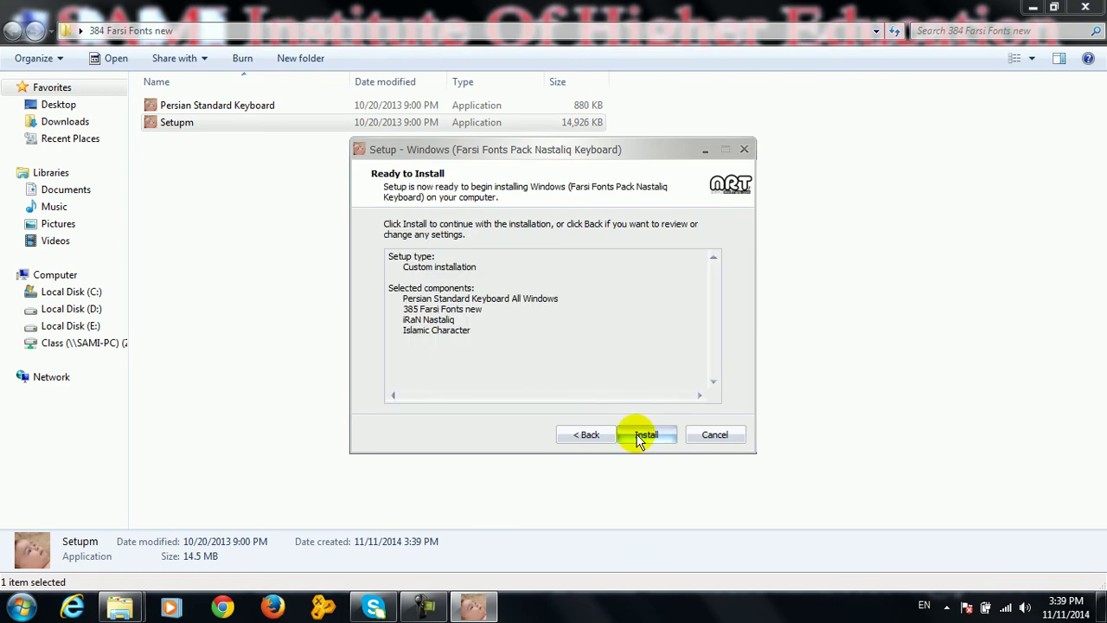
{"action": "left_click", "coordinate": [638, 435]}
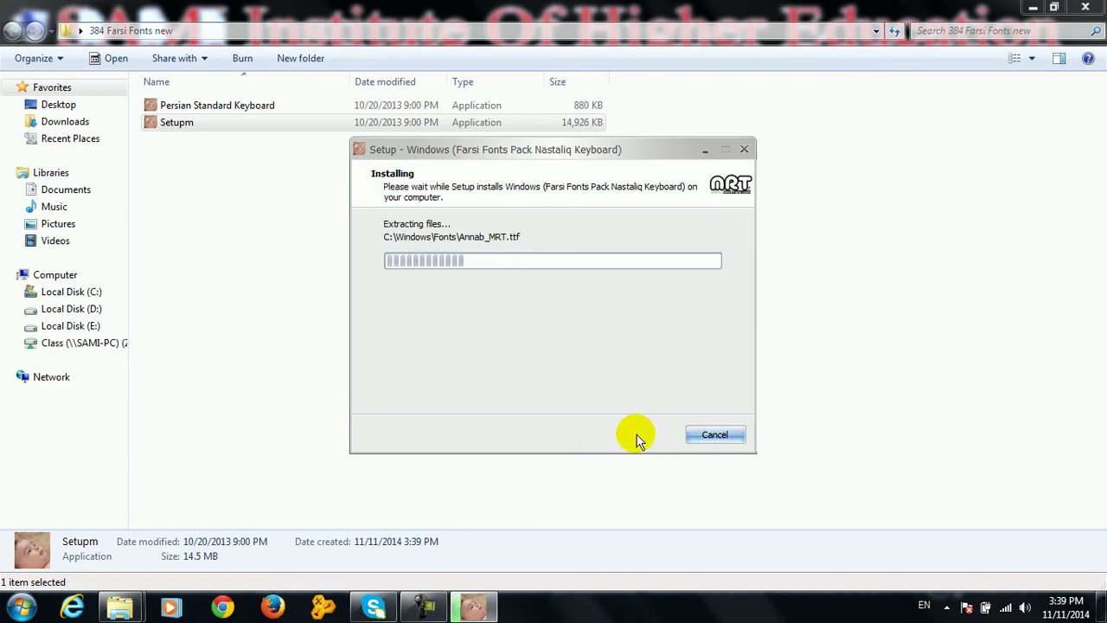
Minimize the folder windows and refresh the desktop several times
{"action": "left_click", "coordinate": [1033, 7]}
{"action": "right_click", "coordinate": [653, 69]}
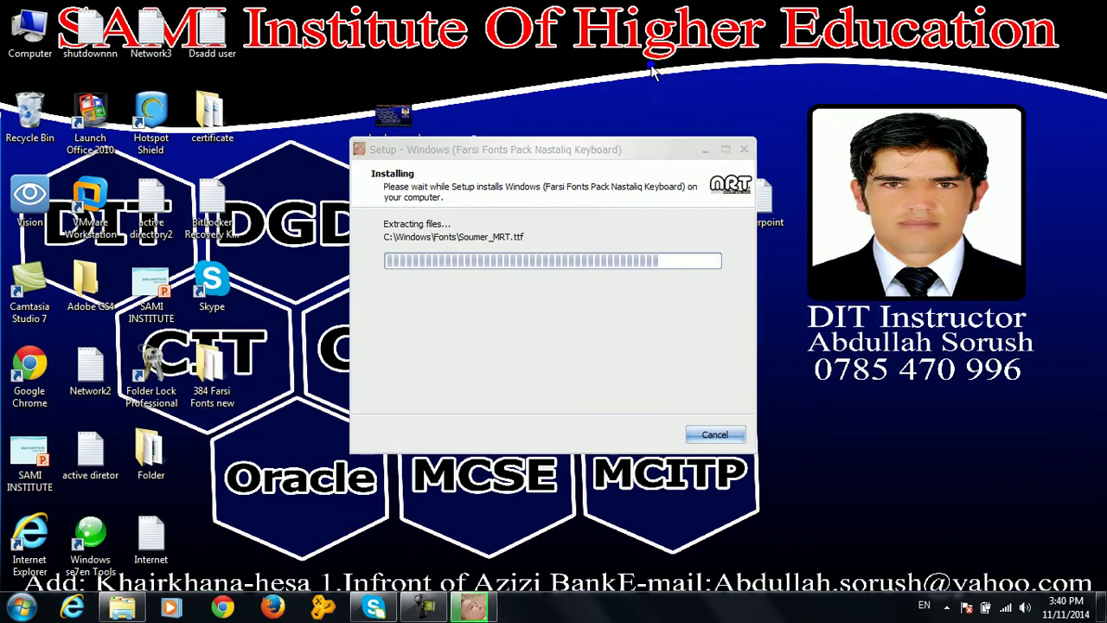
{"action": "left_click", "coordinate": [700, 113]}
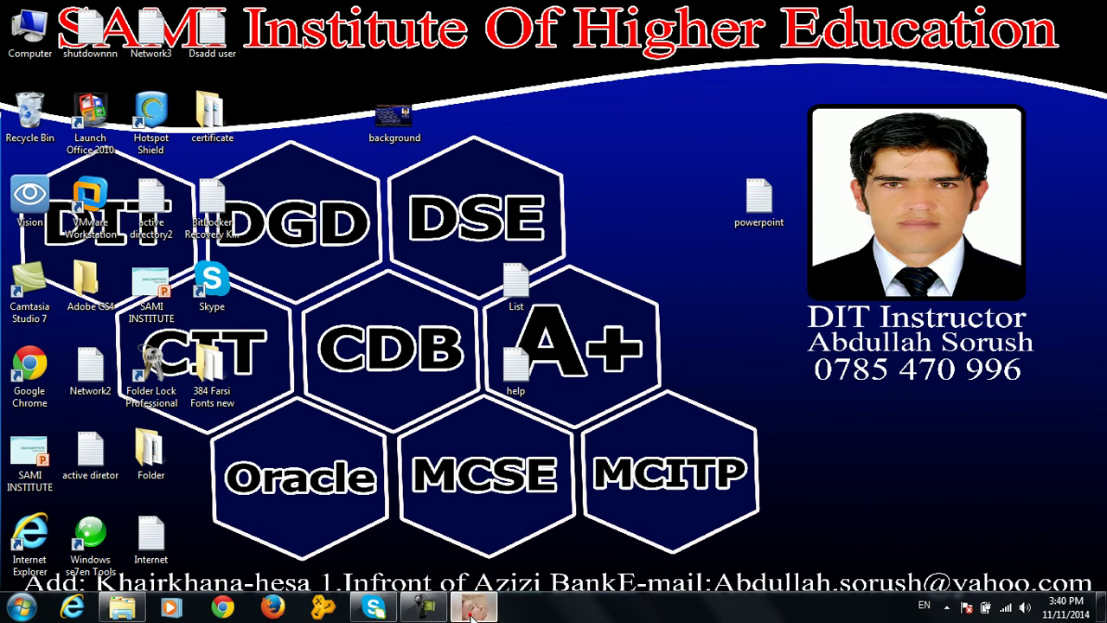
{"action": "right_click", "coordinate": [364, 283]}
{"action": "left_click", "coordinate": [381, 308]}
{"action": "left_click", "coordinate": [122, 607]}
{"action": "left_click", "coordinate": [122, 607]}
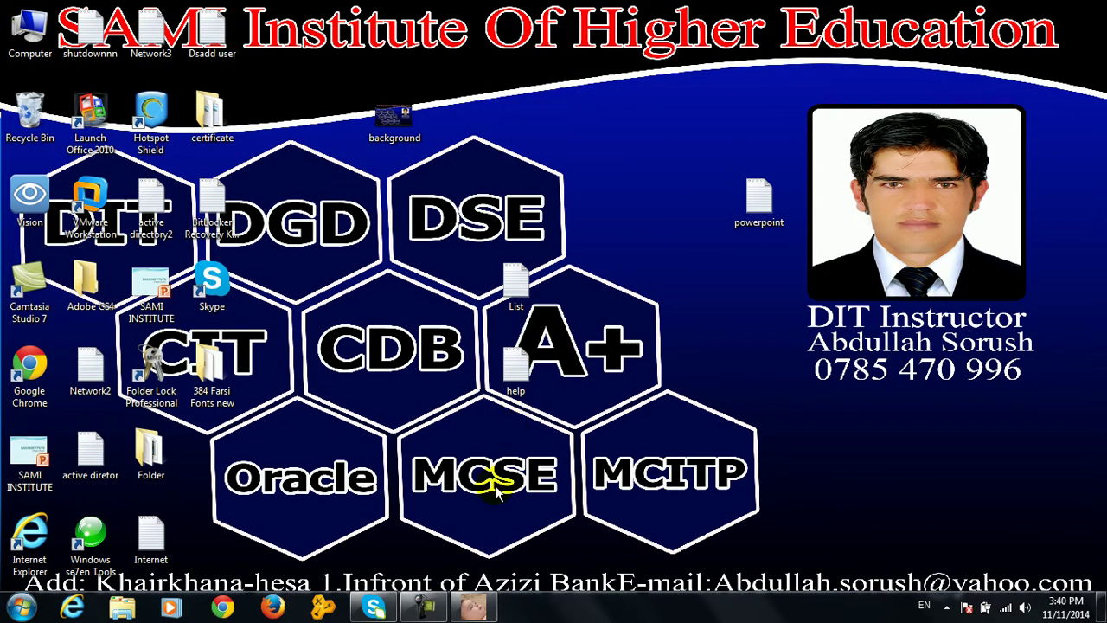
{"action": "right_click", "coordinate": [354, 411]}
{"action": "left_click", "coordinate": [415, 131]}
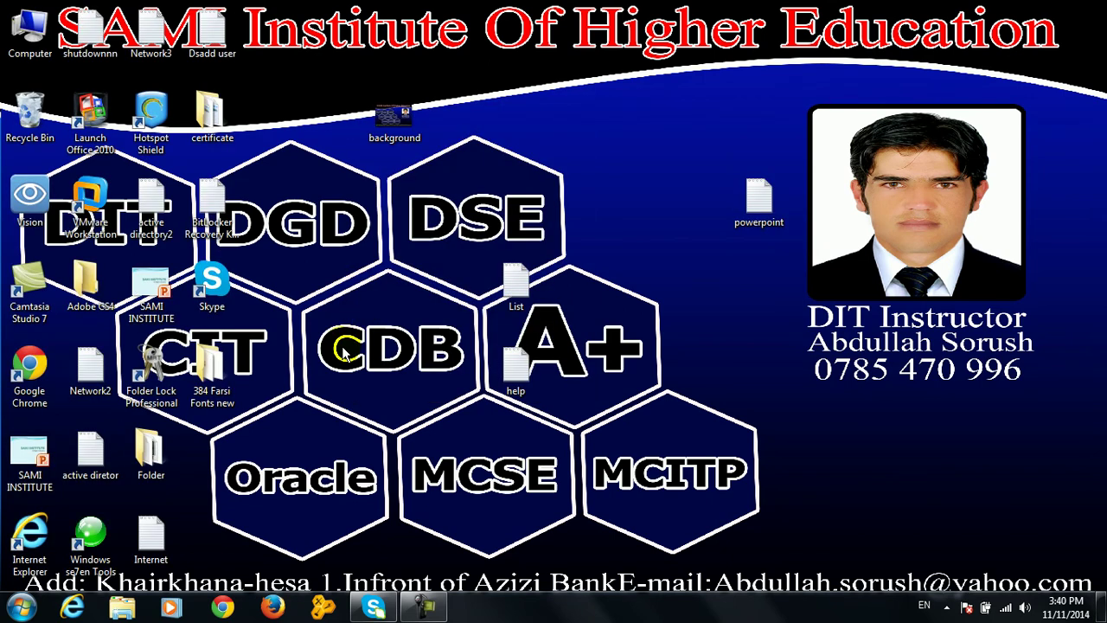
Launch Word, check its font list for the new fonts, then close Word
{"action": "key", "text": "super+r"}
{"action": "key", "text": "Return"}
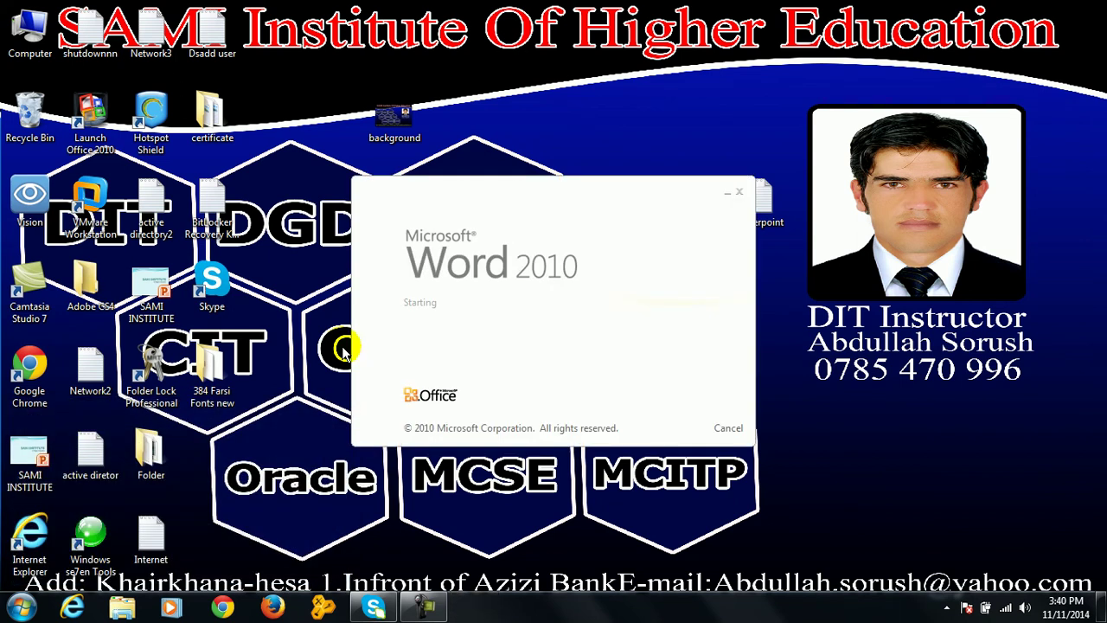
{"action": "left_click", "coordinate": [199, 55]}
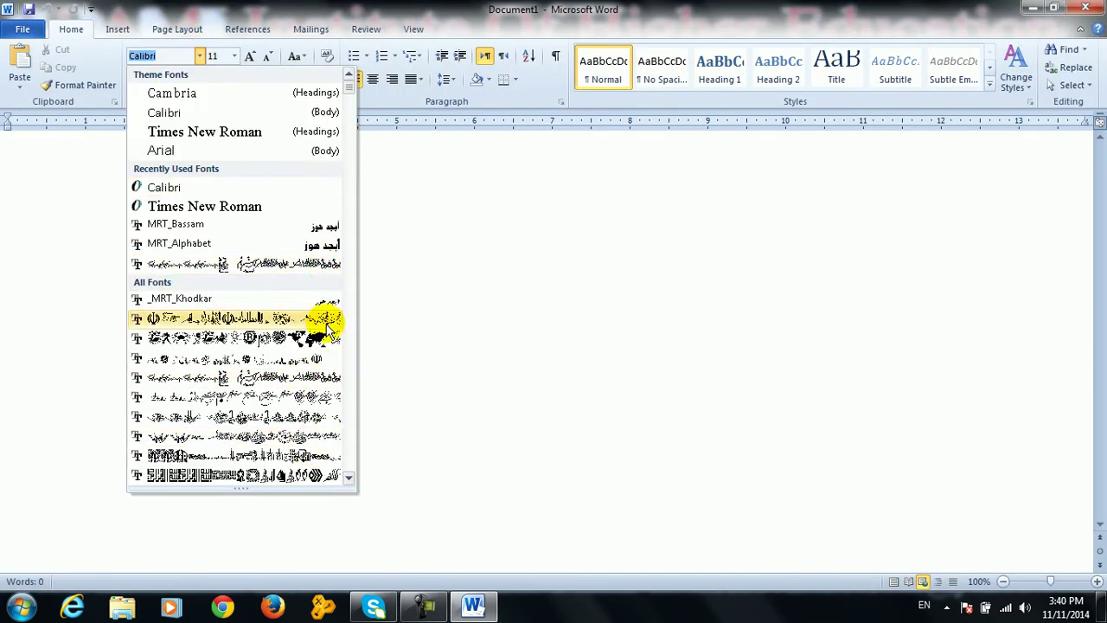
{"action": "left_click", "coordinate": [592, 291]}
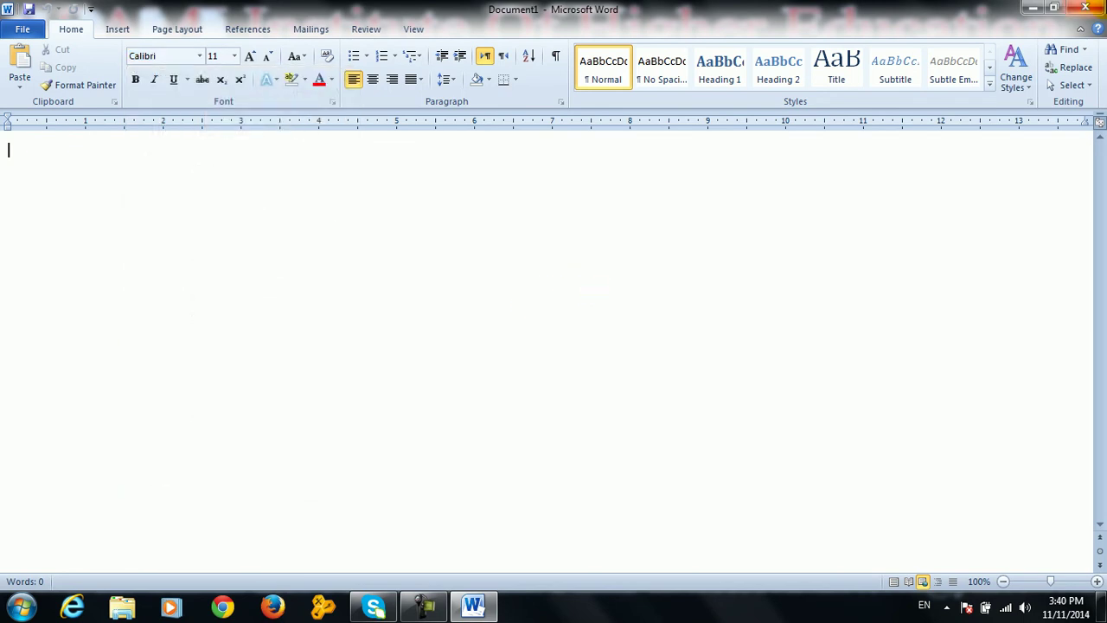
{"action": "left_click", "coordinate": [1085, 7]}
Open the Computer window, then Control Panel from the Start menu
{"action": "double_click", "coordinate": [31, 19]}
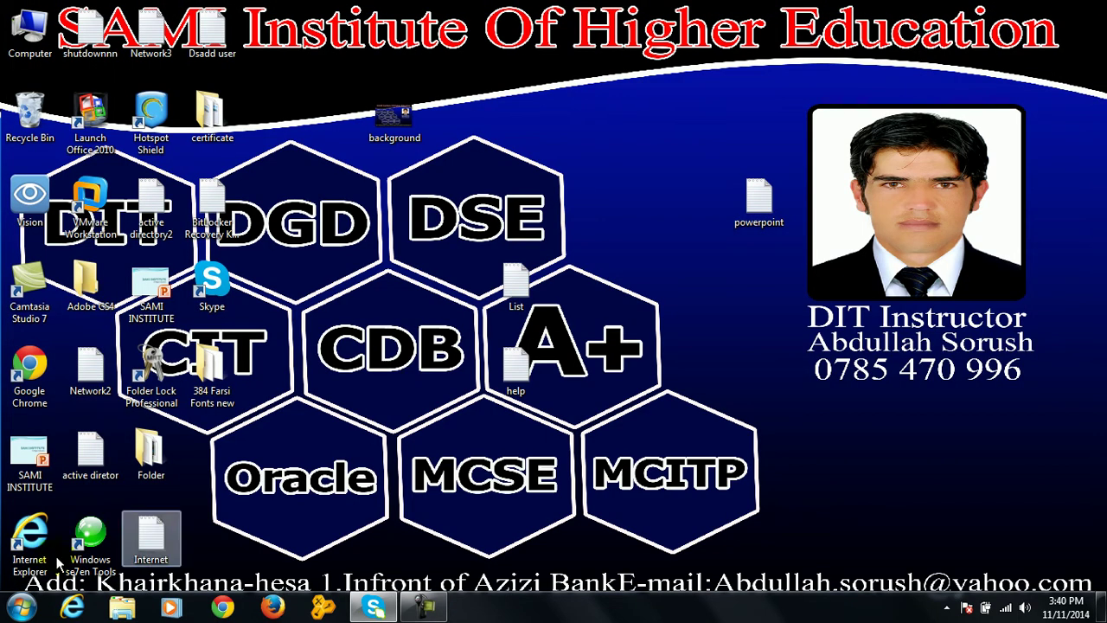
{"action": "key", "text": "super"}
{"action": "left_click", "coordinate": [260, 410]}
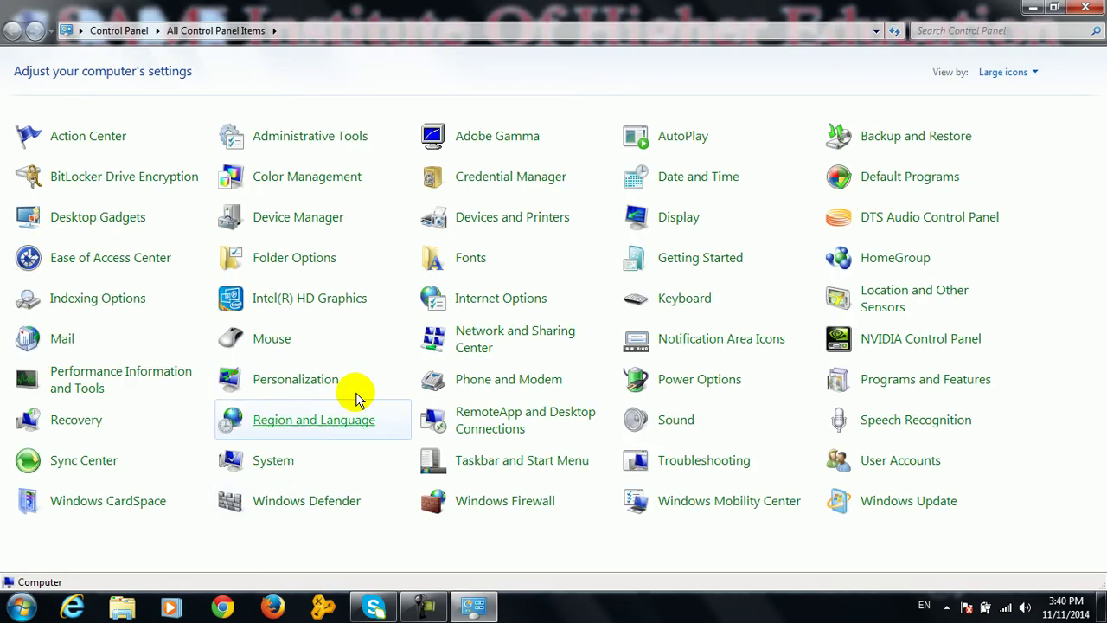
Open Fonts, scroll through the 648 installed fonts including MRT ones, then close it
{"action": "left_click", "coordinate": [481, 265]}
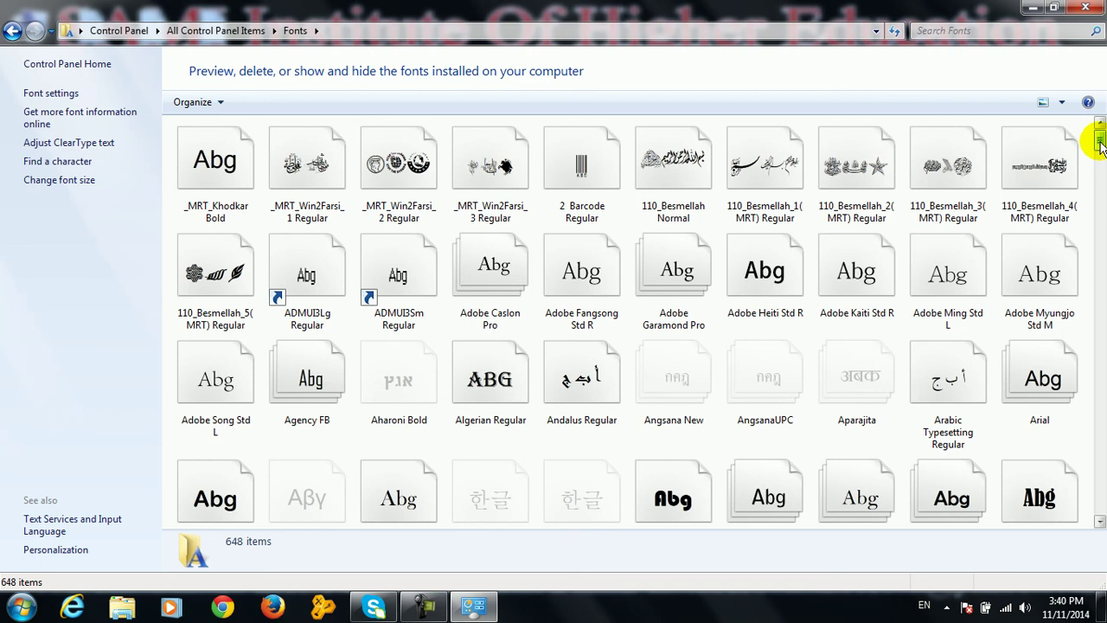
{"action": "left_click_drag", "start_coordinate": [1101, 147], "coordinate": [1101, 138]}
{"action": "left_click", "coordinate": [1085, 7]}
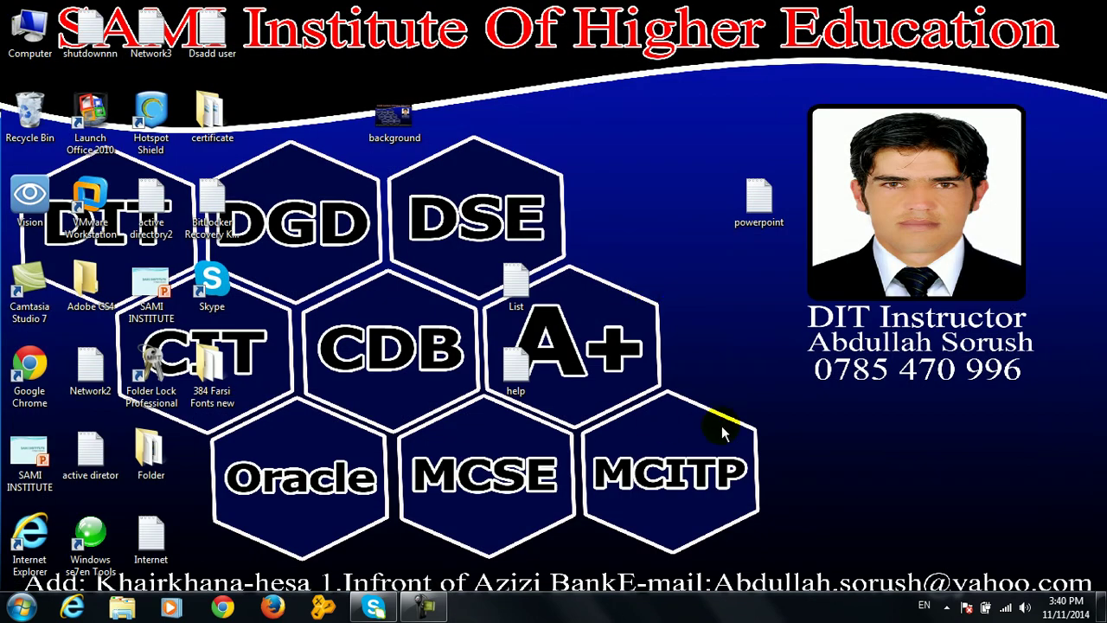
Launch Word via winword and switch the new document to Print Layout
{"action": "key", "text": "super+r"}
{"action": "type", "text": "winword"}
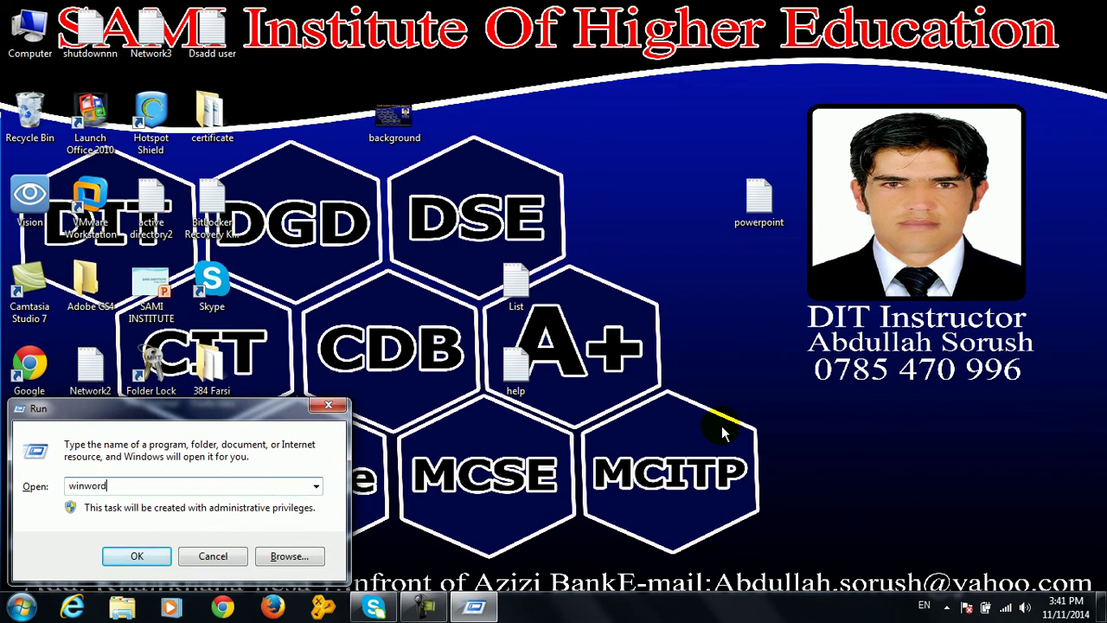
{"action": "key", "text": "Return"}
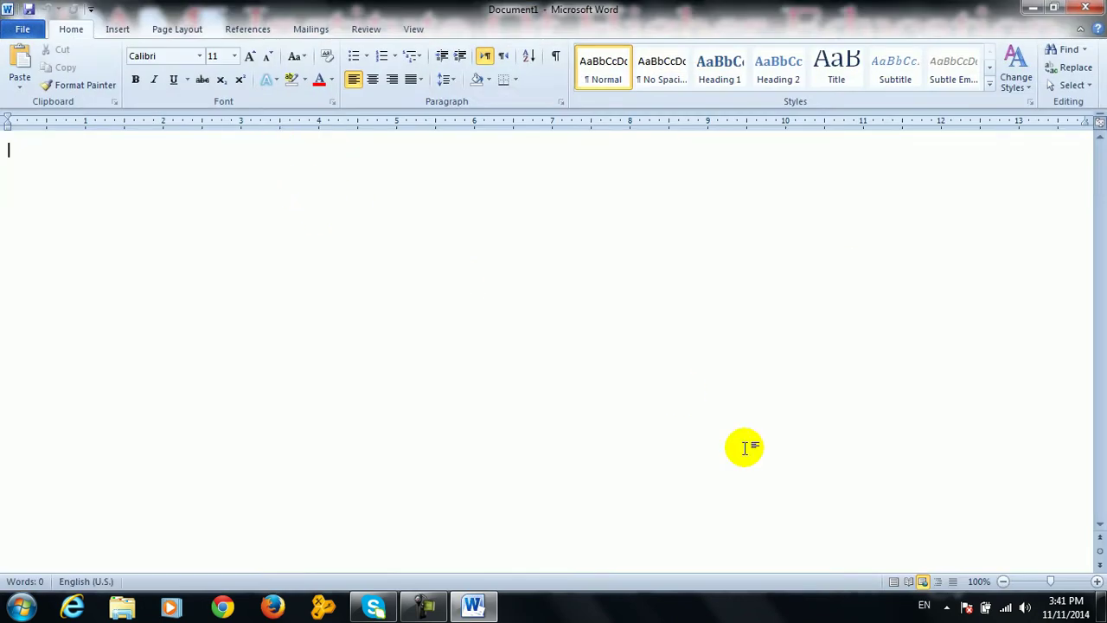
{"action": "left_click", "coordinate": [892, 581]}
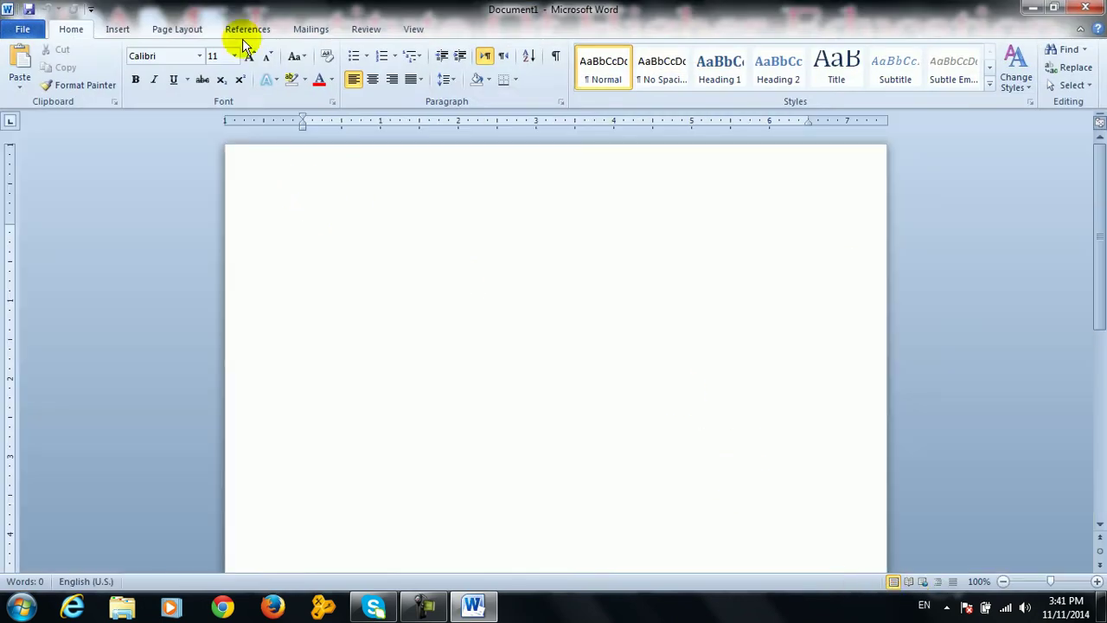
Type the Persian line انستیتوت تعلیمات عالی سامی and set it to 45 pt
{"action": "key", "text": "alt+shift"}
{"action": "type", "text": "انستیتوت تعلیمات عالی س"}
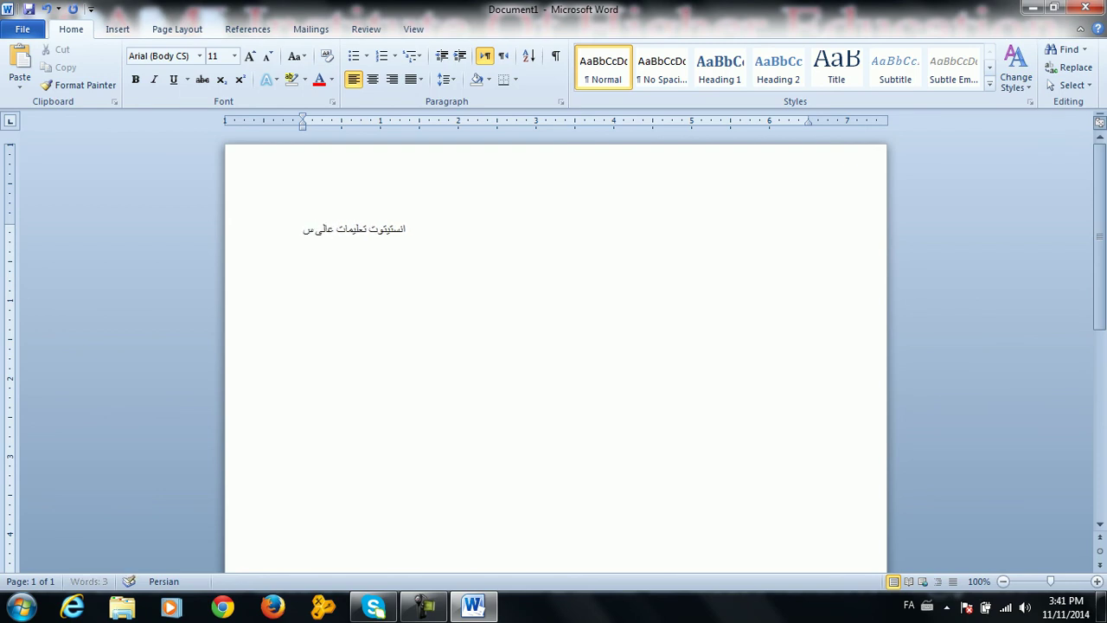
{"action": "key", "text": "ctrl+a"}
{"action": "key", "text": "ctrl+bracketright"}
{"action": "key", "text": "ctrl+bracketright"}
{"action": "key", "text": "ctrl+bracketright"}
{"action": "key", "text": "ctrl+bracketright"}
{"action": "key", "text": "ctrl+bracketright"}
{"action": "key", "text": "ctrl+bracketright"}
{"action": "key", "text": "ctrl+bracketright"}
{"action": "key", "text": "ctrl+bracketright"}
{"action": "key", "text": "ctrl+bracketright"}
{"action": "key", "text": "ctrl+bracketright"}
{"action": "key", "text": "ctrl+bracketright"}
{"action": "key", "text": "ctrl+bracketright"}
{"action": "key", "text": "ctrl+bracketright"}
{"action": "key", "text": "ctrl+bracketright"}
{"action": "key", "text": "ctrl+bracketright"}
{"action": "key", "text": "ctrl+bracketright"}
{"action": "key", "text": "ctrl+bracketright"}
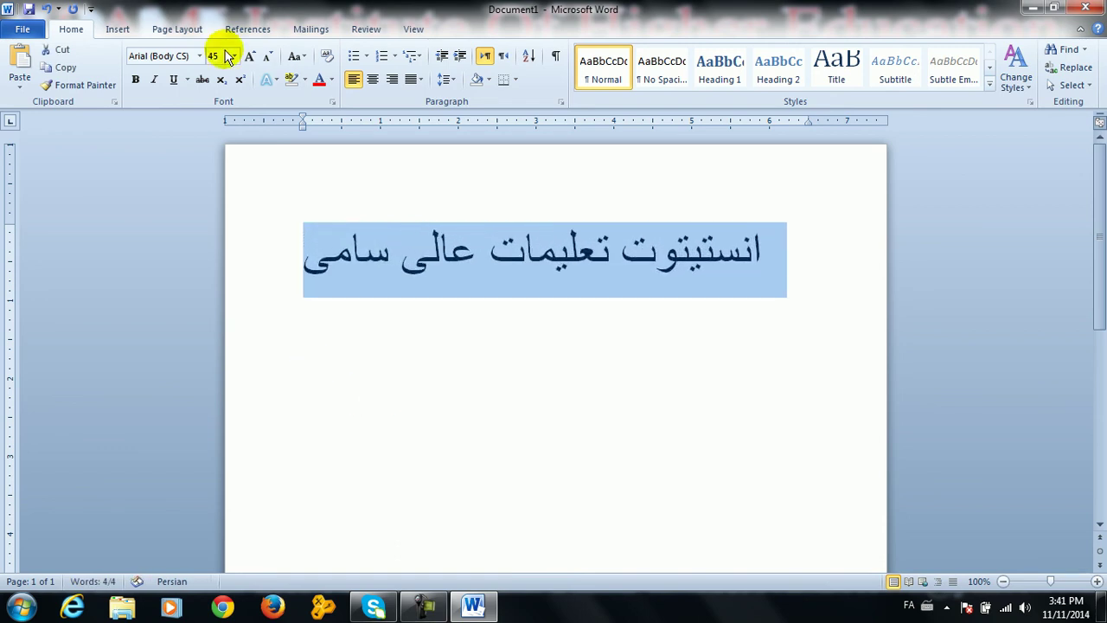
{"action": "left_click", "coordinate": [190, 54]}
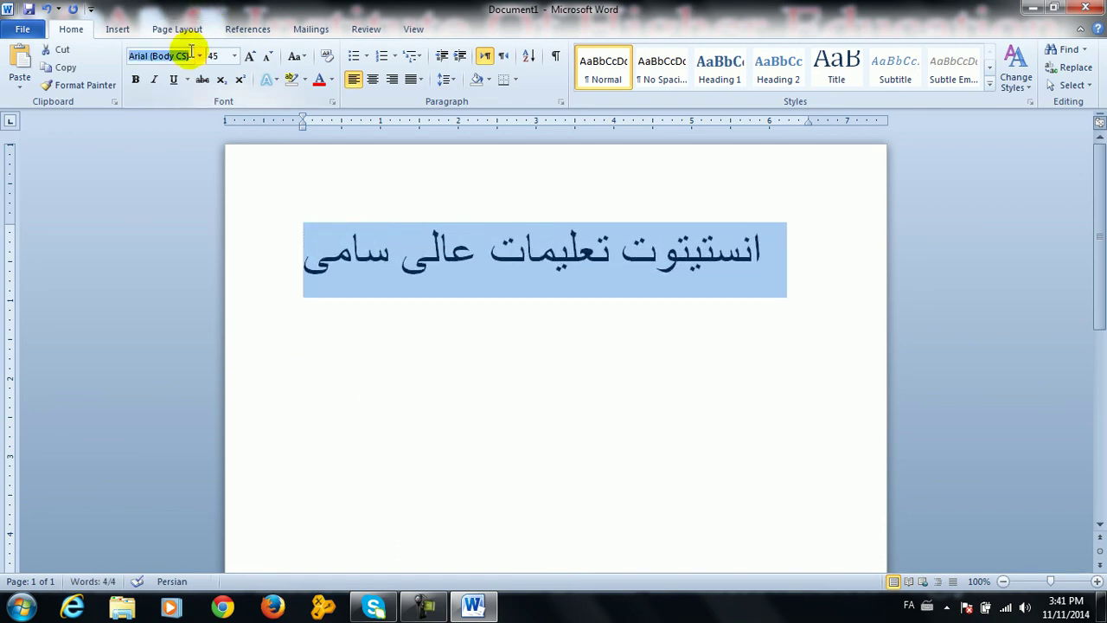
Preview MRT_Bassam, MRT_Alphabet and other decorative fonts on the line, keeping Arial
{"action": "left_click", "coordinate": [199, 55]}
{"action": "key", "text": "Down"}
{"action": "key", "text": "Down"}
{"action": "key", "text": "Down"}
{"action": "key", "text": "Down"}
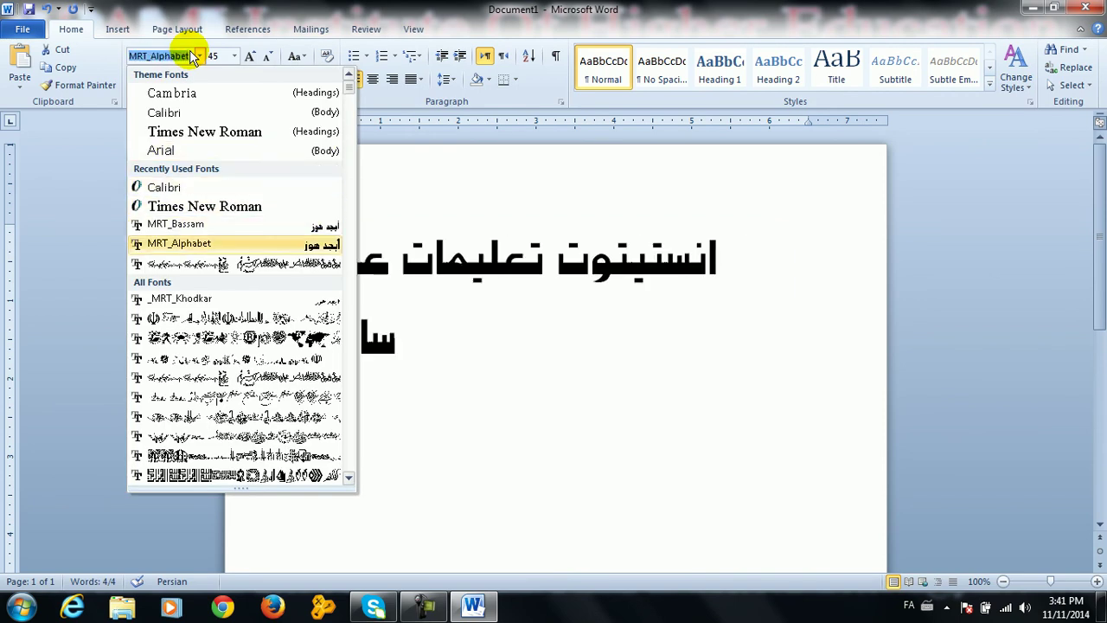
{"action": "key", "text": "Up"}
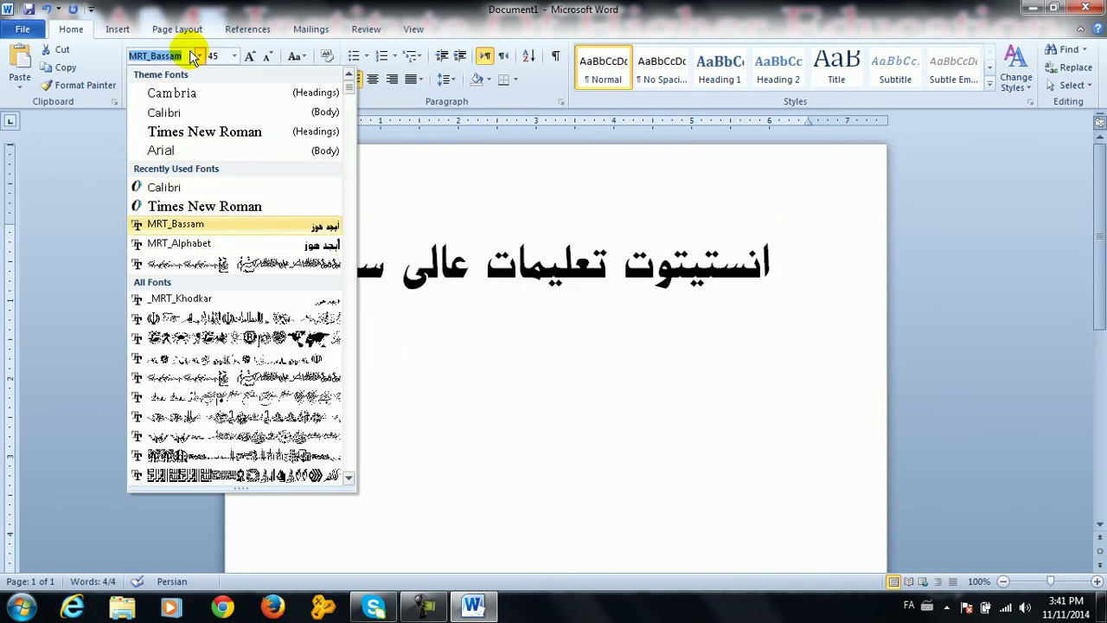
{"action": "key", "text": "Down"}
{"action": "key", "text": "Down"}
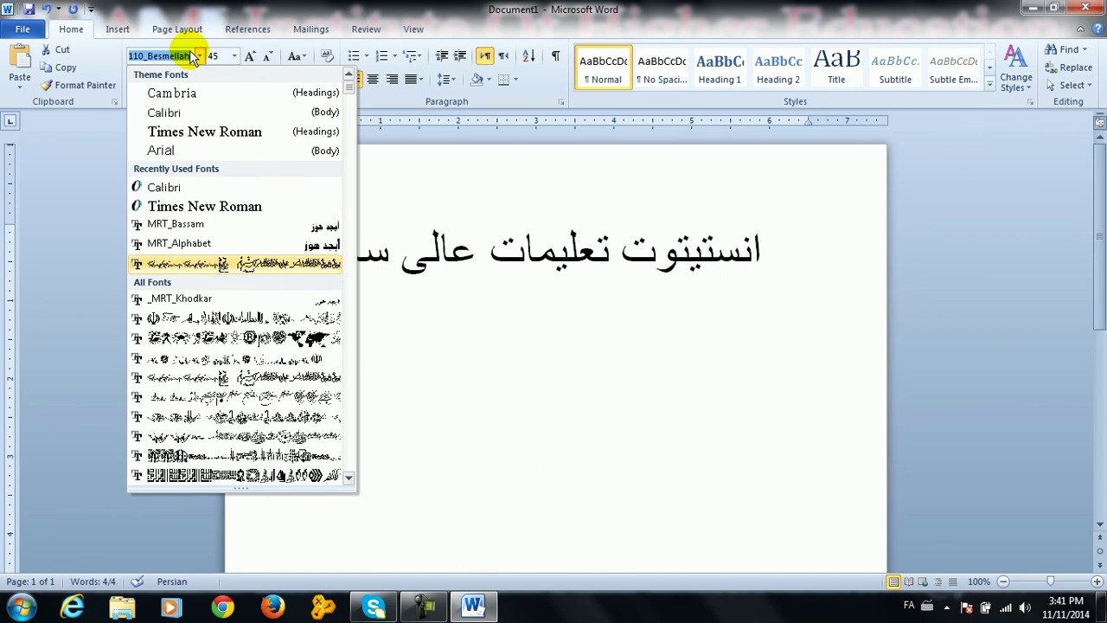
{"action": "key", "text": "Down"}
{"action": "key", "text": "Down"}
{"action": "key", "text": "Down"}
{"action": "key", "text": "Down"}
{"action": "key", "text": "Down"}
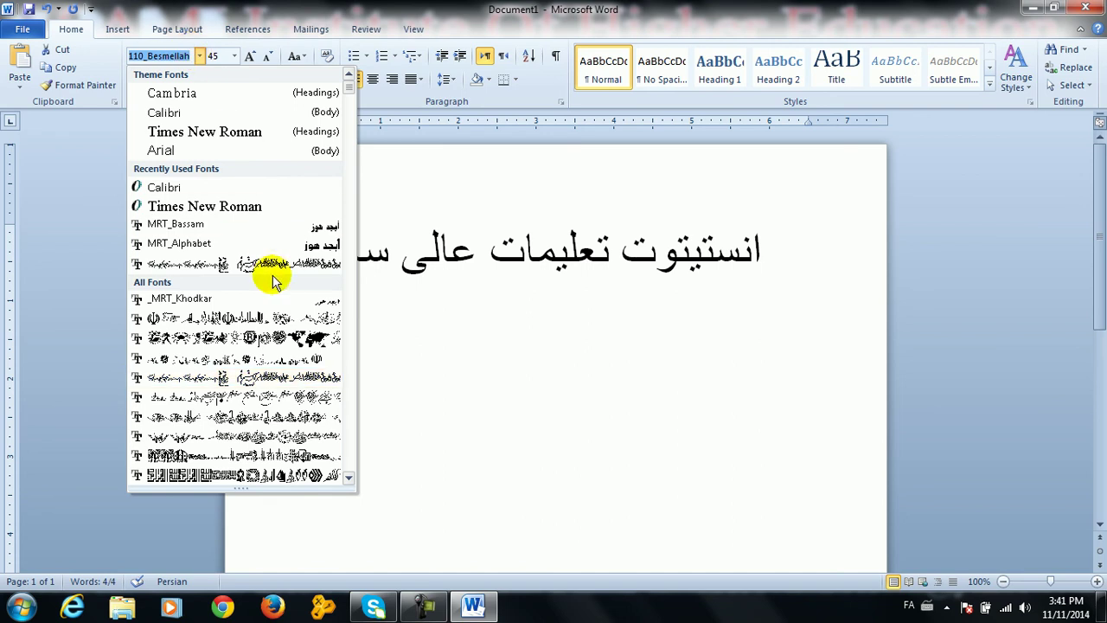
{"action": "key", "text": "Escape"}
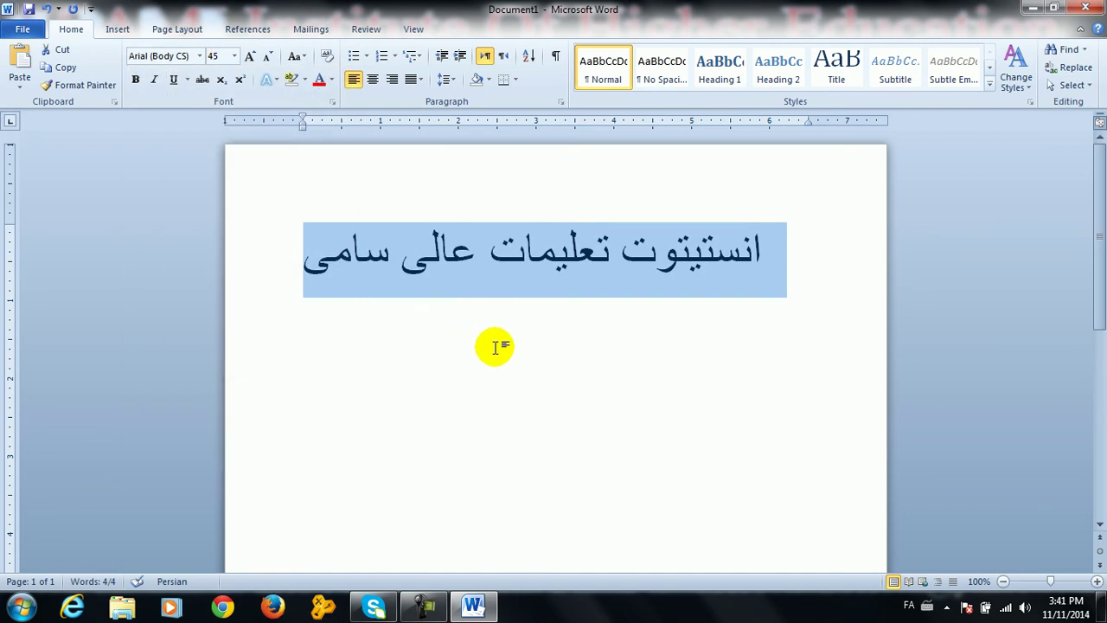
Start a second line in a recently used decorative font and type ش
{"action": "left_click", "coordinate": [493, 344]}
{"action": "left_click", "coordinate": [301, 267]}
{"action": "key", "text": "Return"}
{"action": "left_click", "coordinate": [200, 55]}
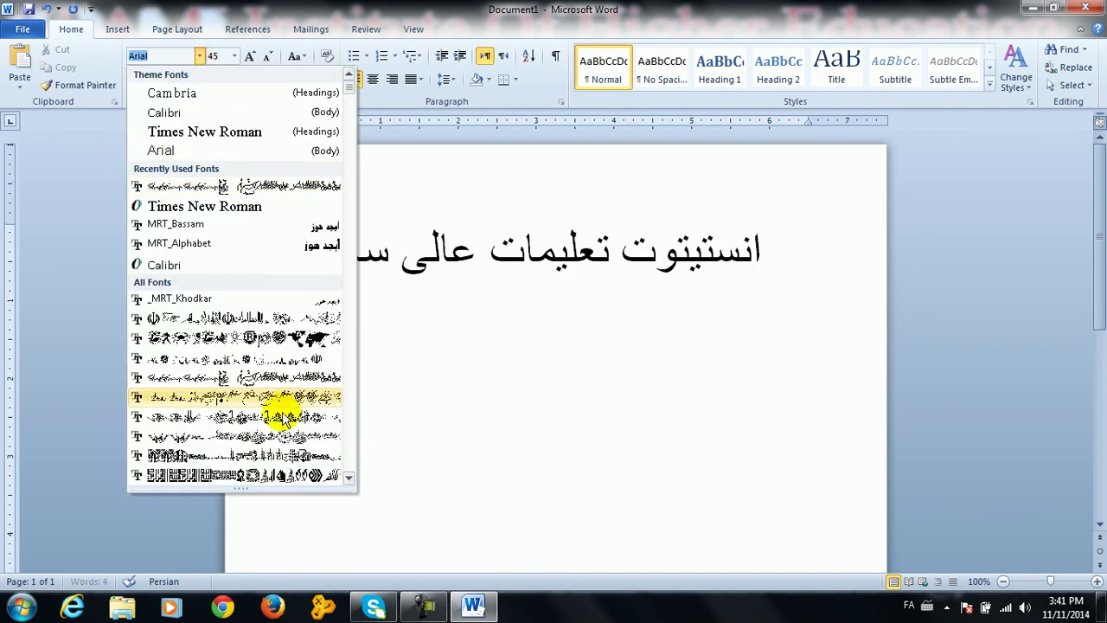
{"action": "left_click", "coordinate": [280, 475]}
{"action": "type", "text": "ش"}
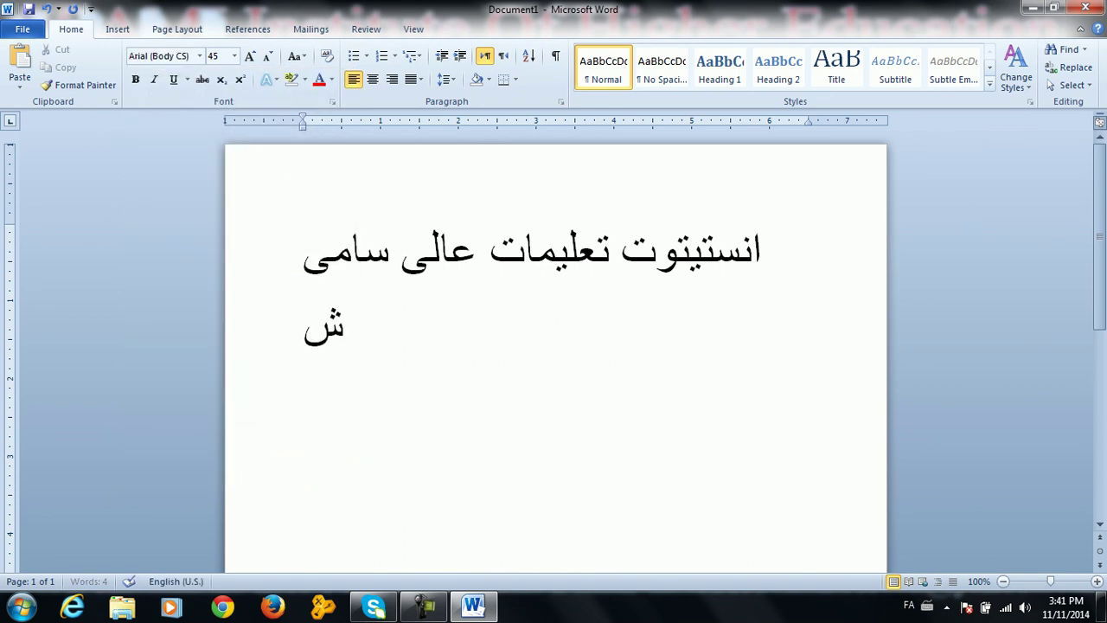
Switch to the Persian (MRT) keyboard, type شیسش and start a new line
{"action": "left_click", "coordinate": [928, 606]}
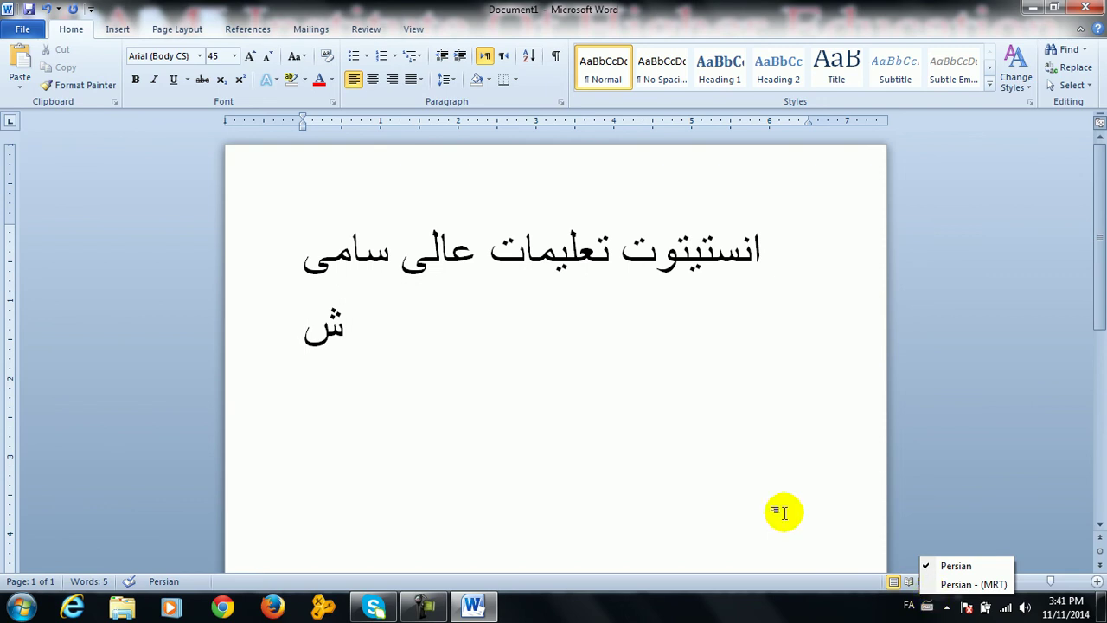
{"action": "left_click", "coordinate": [960, 584]}
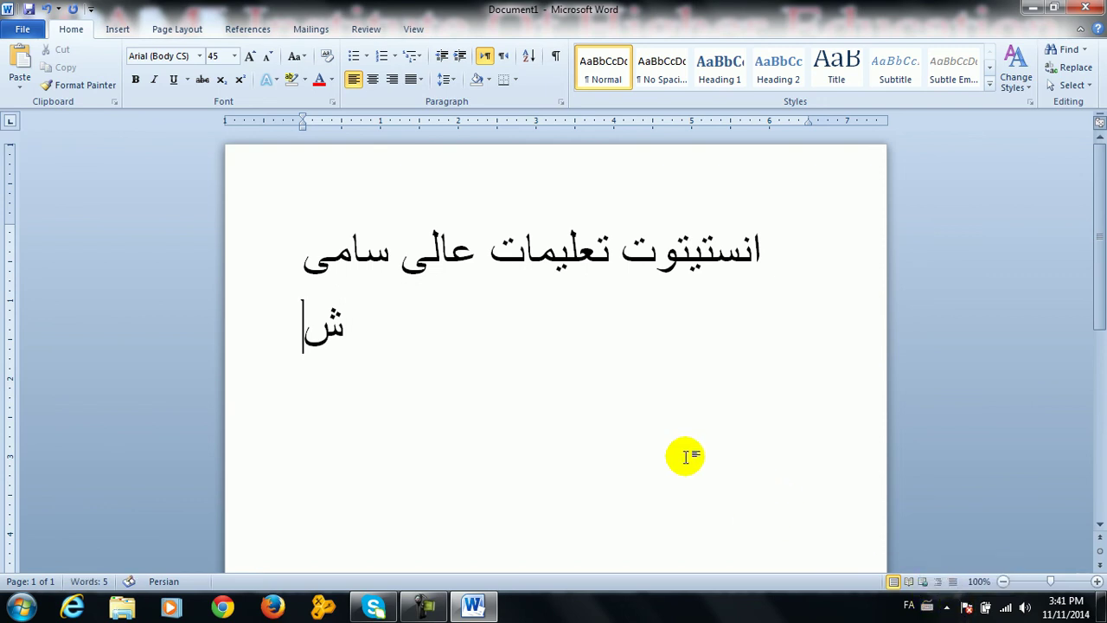
{"action": "type", "text": "شیسش"}
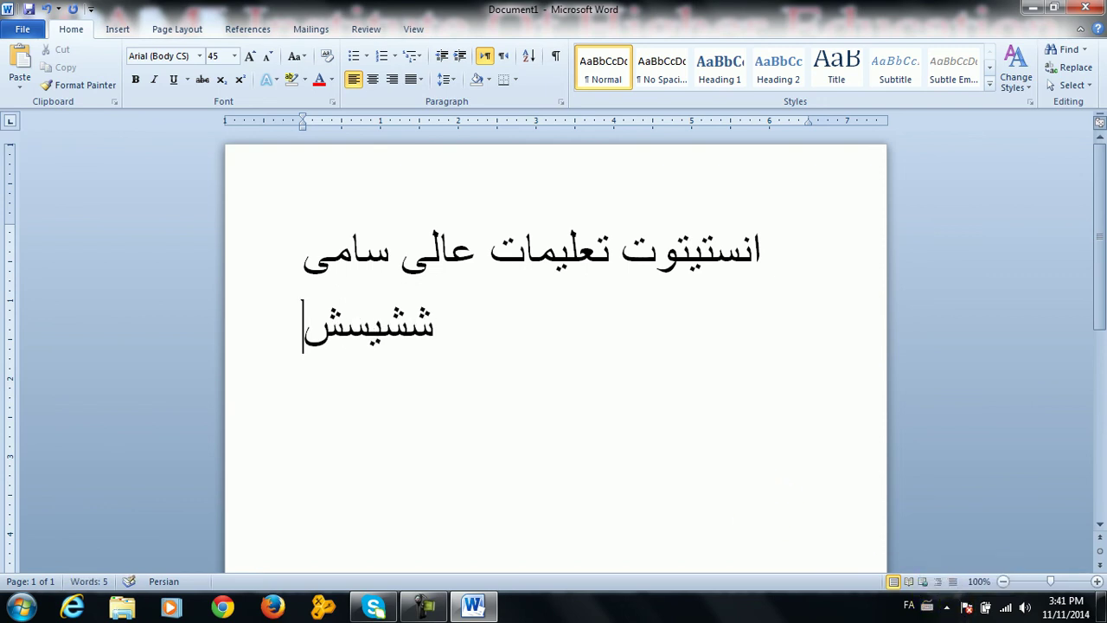
{"action": "key", "text": "Return"}
Apply an MRT Win2Farsi font and type the third line شستثقطزربذ صسیبیبیبثص
{"action": "left_click", "coordinate": [201, 57]}
{"action": "left_click", "coordinate": [200, 56]}
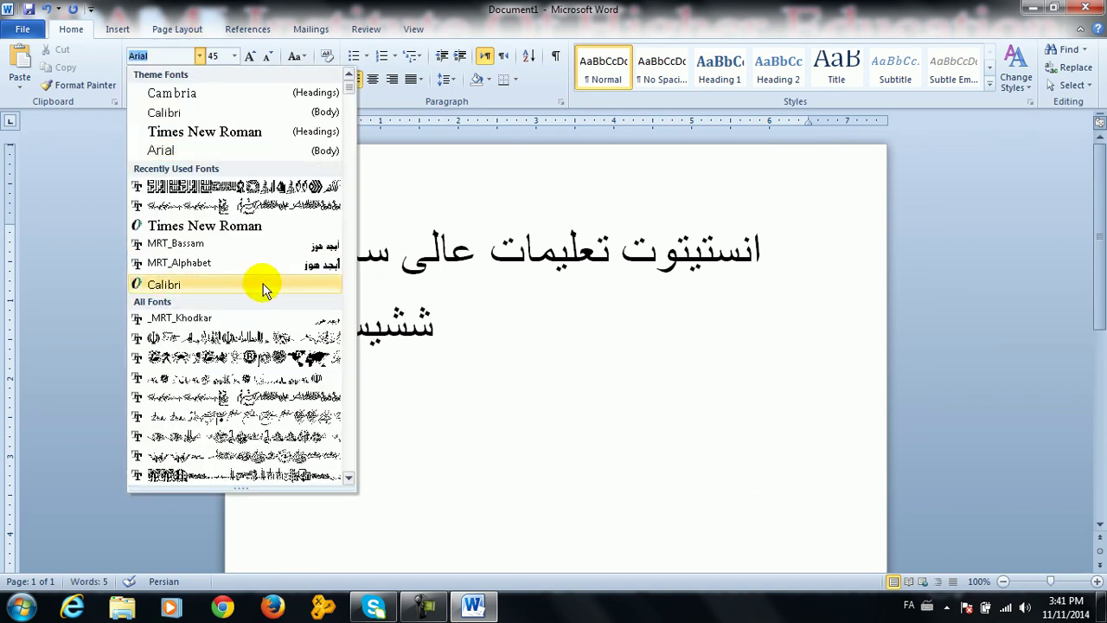
{"action": "left_click", "coordinate": [282, 378]}
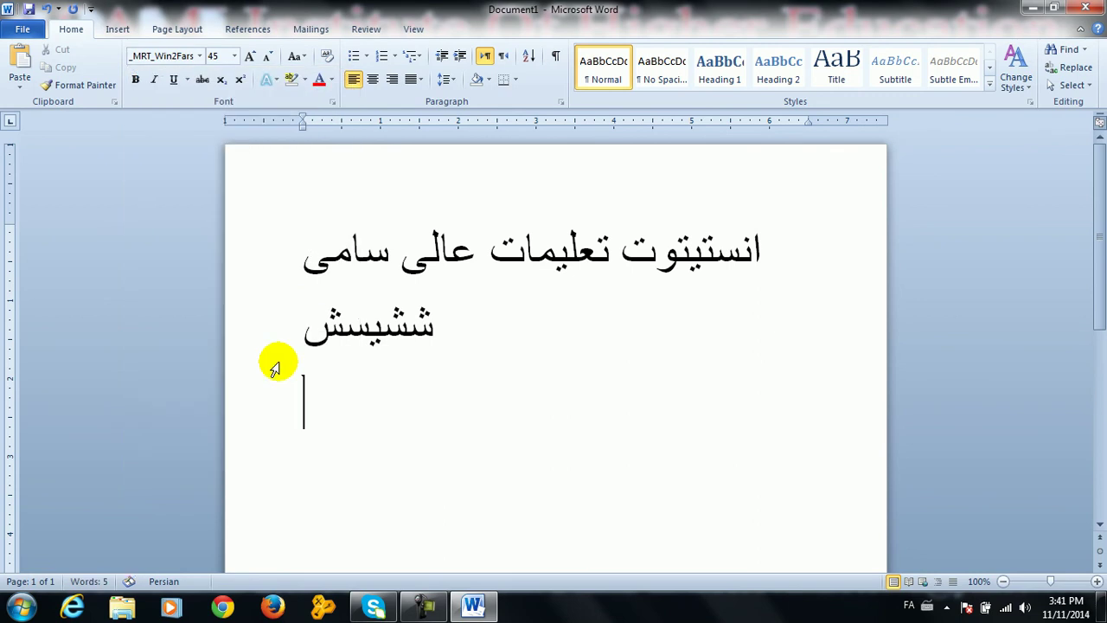
{"action": "left_click", "coordinate": [927, 605]}
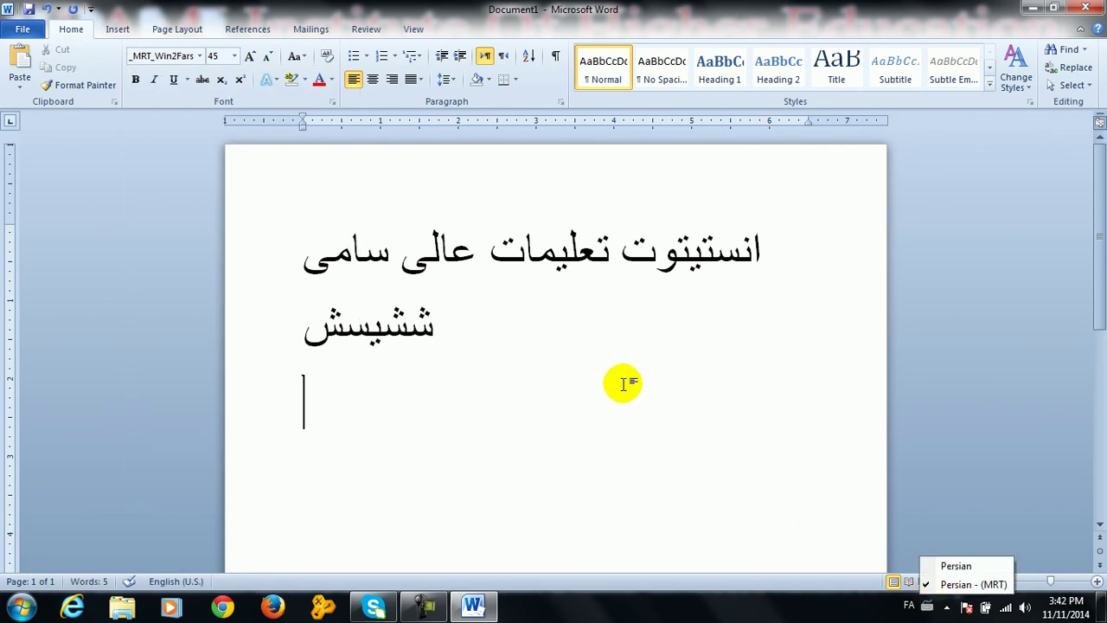
{"action": "double_click", "coordinate": [593, 384]}
{"action": "type", "text": "شستثقطزربذ"}
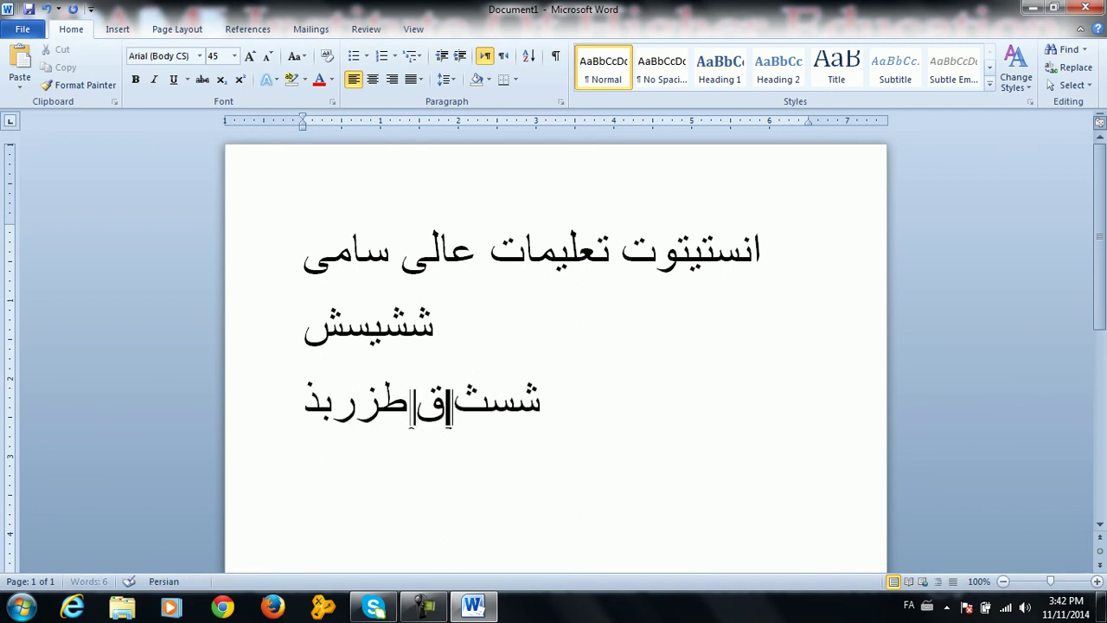
{"action": "type", "text": " صسیبیبیبثص"}
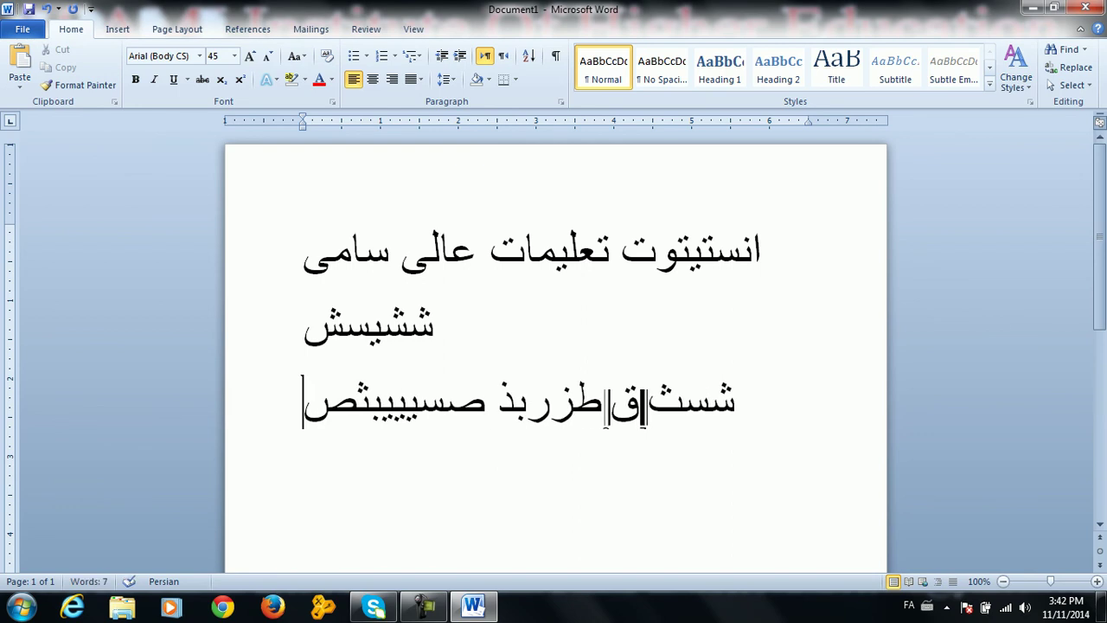
Select all the text on the page and delete it
{"action": "key", "text": "ctrl+a"}
{"action": "key", "text": "Delete"}
{"action": "left_click", "coordinate": [199, 55]}
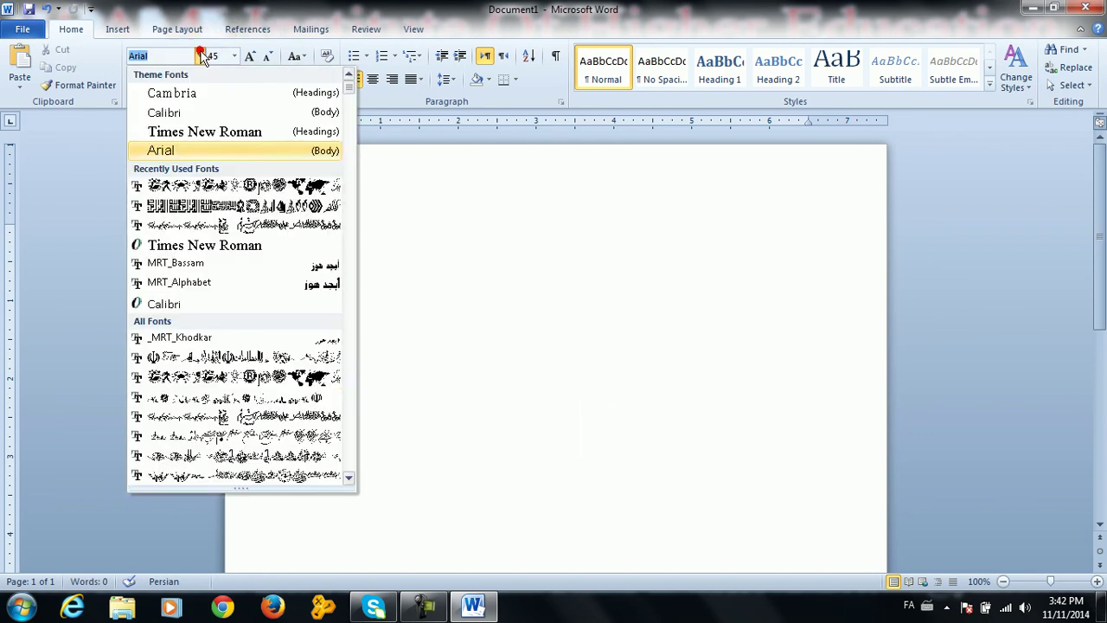
Apply the 110_Besmellah_ font, type ع, and reselect 110_Besmellah_ for new text
{"action": "left_click", "coordinate": [297, 437]}
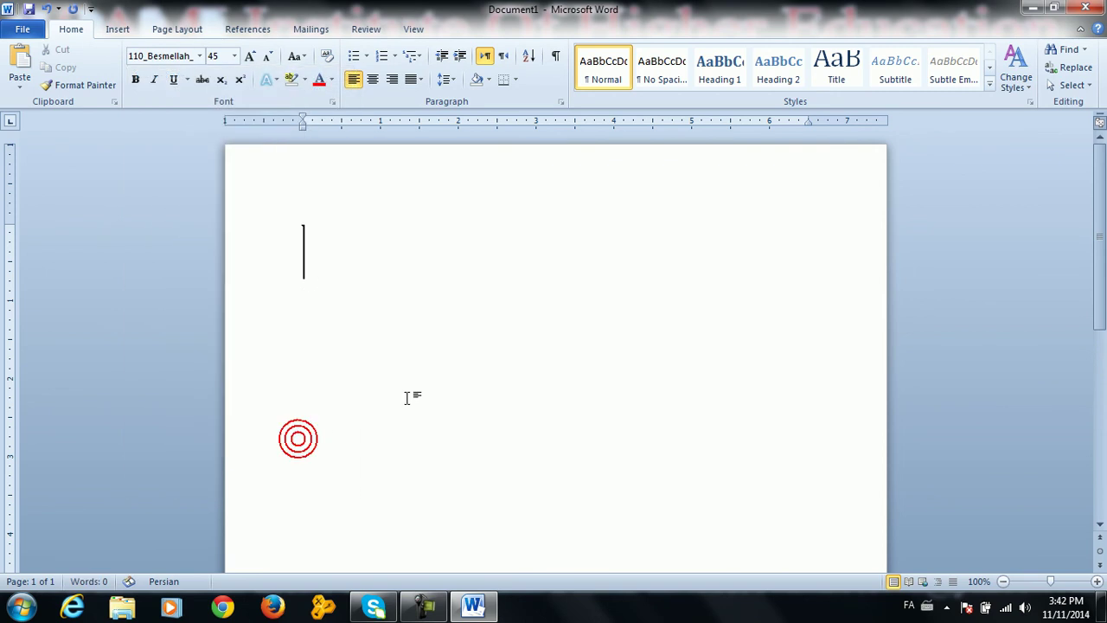
{"action": "type", "text": "ع"}
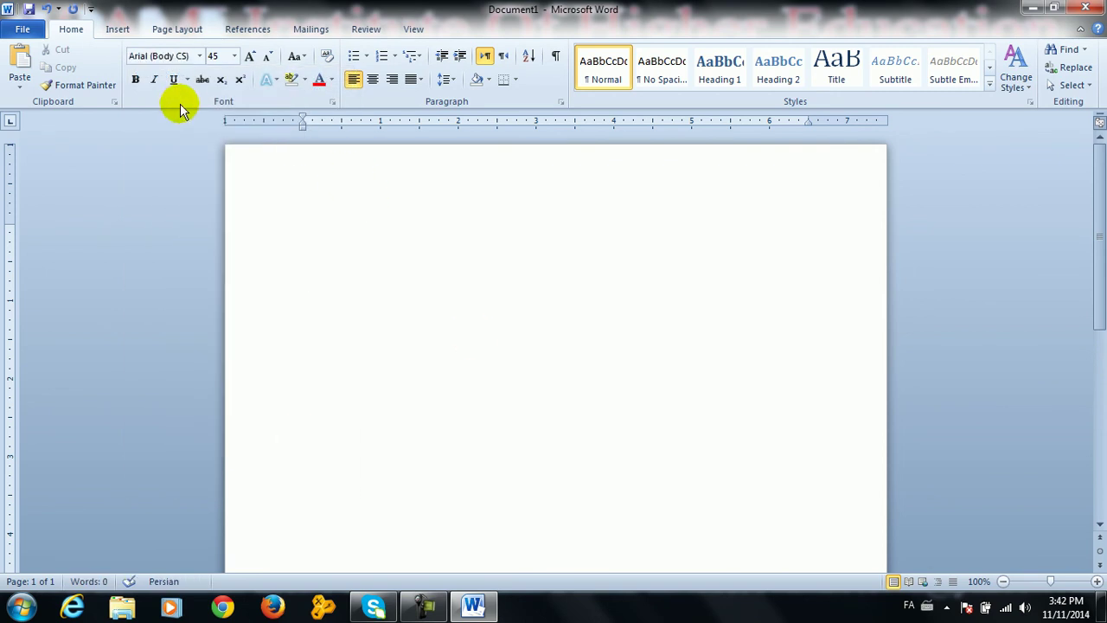
{"action": "left_click", "coordinate": [200, 56]}
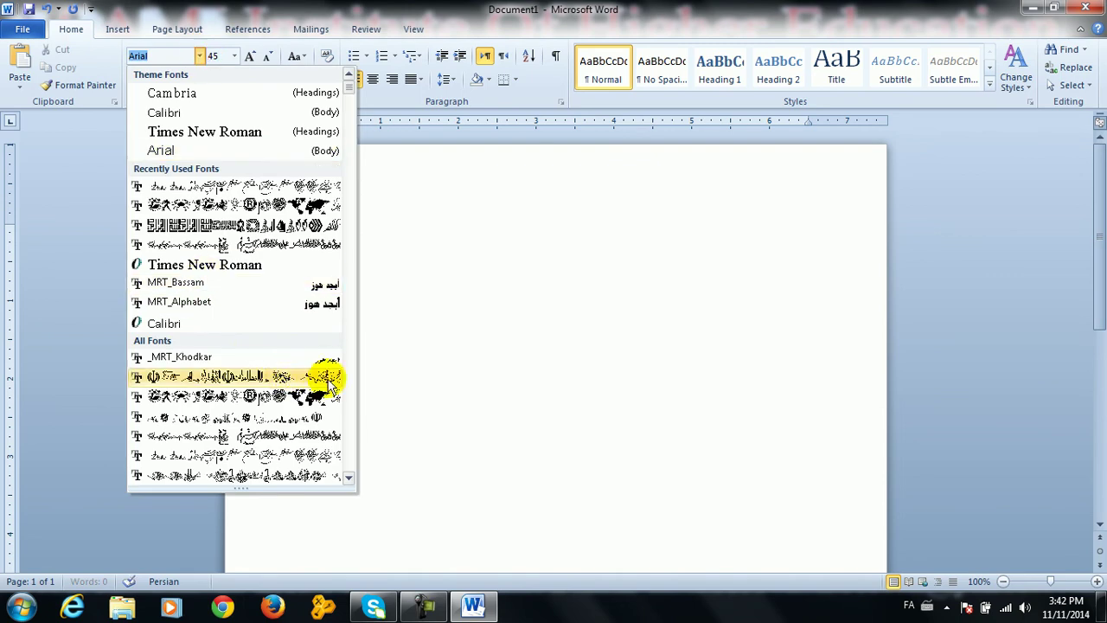
{"action": "scroll", "coordinate": [349, 93], "scroll_direction": "down", "scroll_amount": 6}
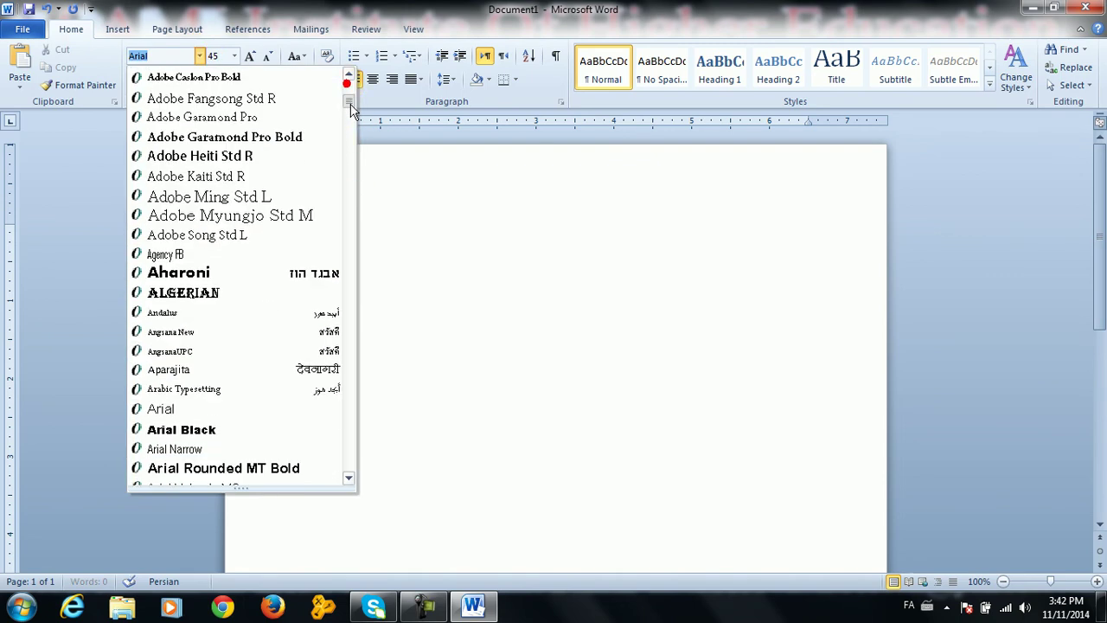
{"action": "scroll", "coordinate": [350, 96], "scroll_direction": "up", "scroll_amount": 2}
{"action": "scroll", "coordinate": [350, 95], "scroll_direction": "up", "scroll_amount": 1}
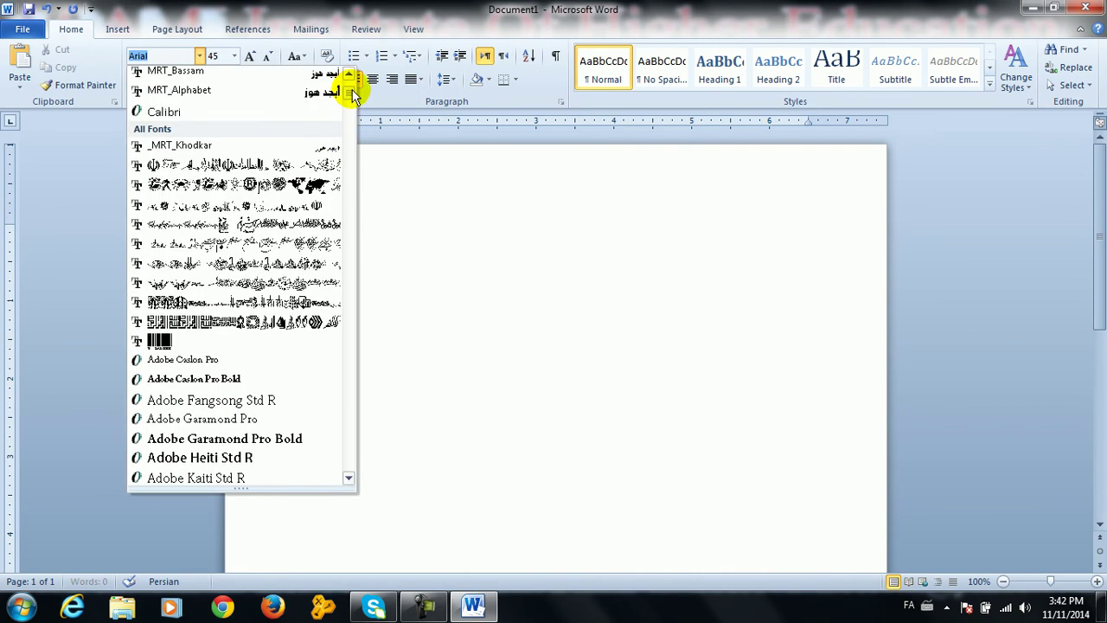
{"action": "left_click", "coordinate": [260, 321]}
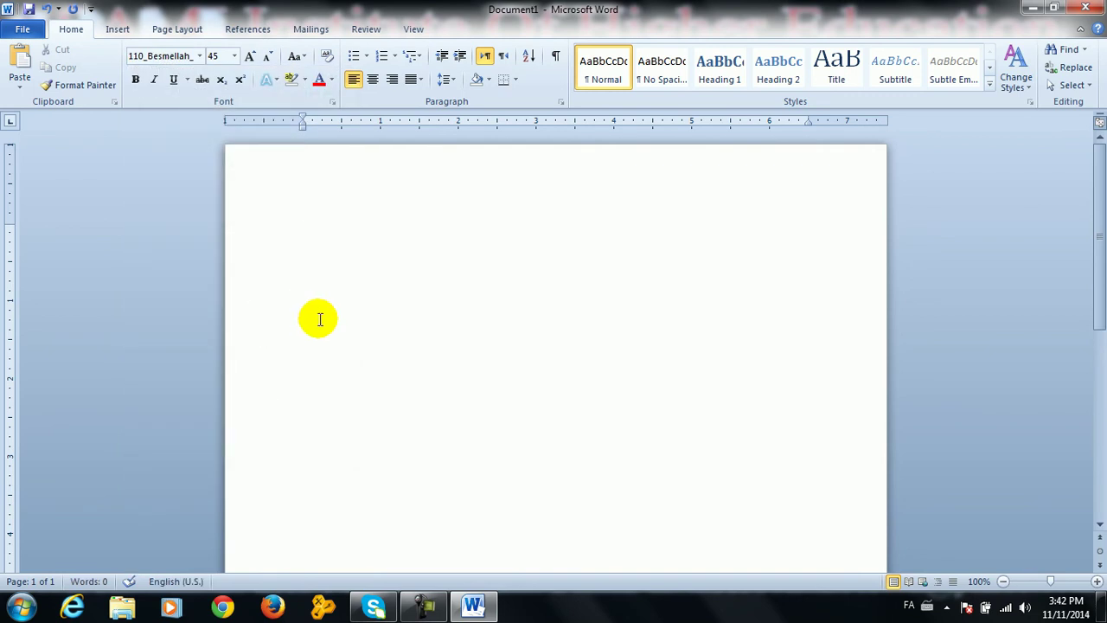
Switch to the Persian (MRT) keyboard layout and type ل
{"action": "left_click", "coordinate": [928, 607]}
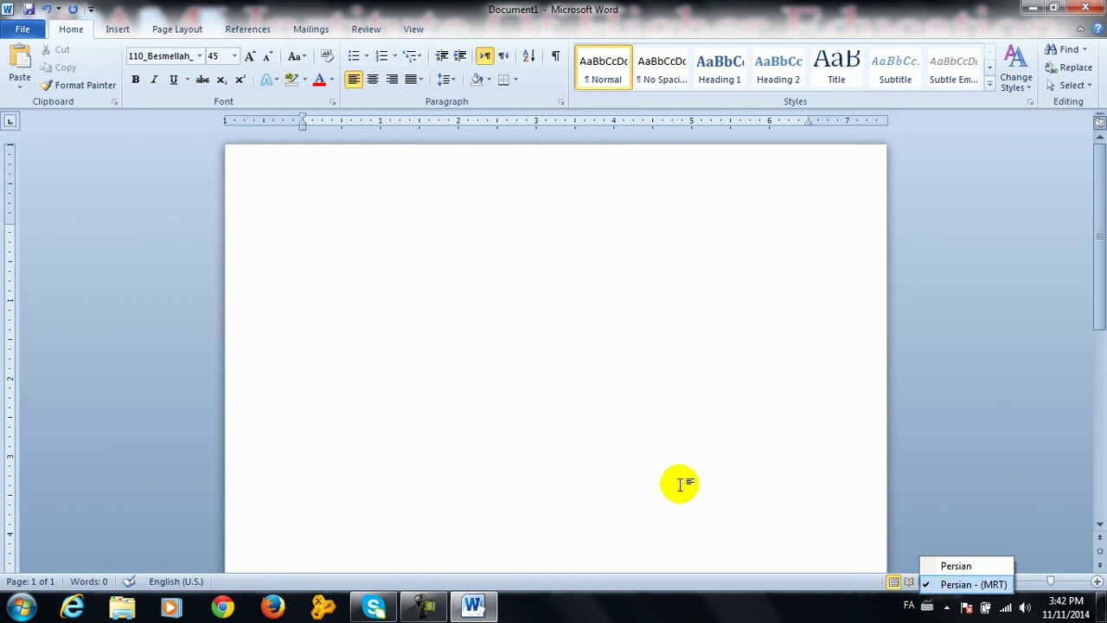
{"action": "left_click", "coordinate": [377, 281]}
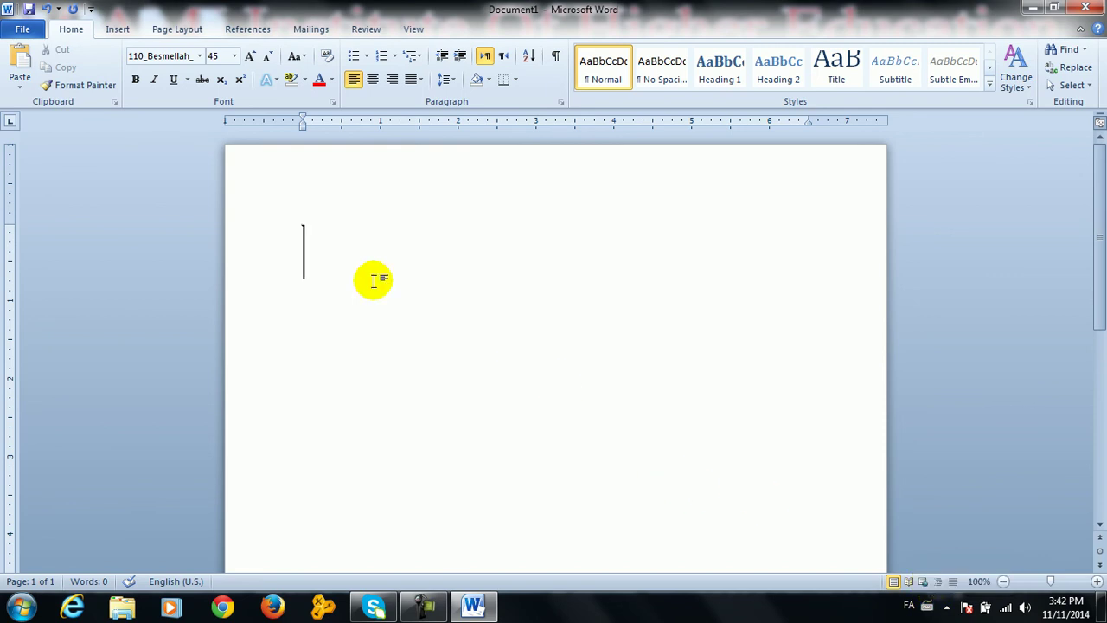
{"action": "type", "text": "له"}
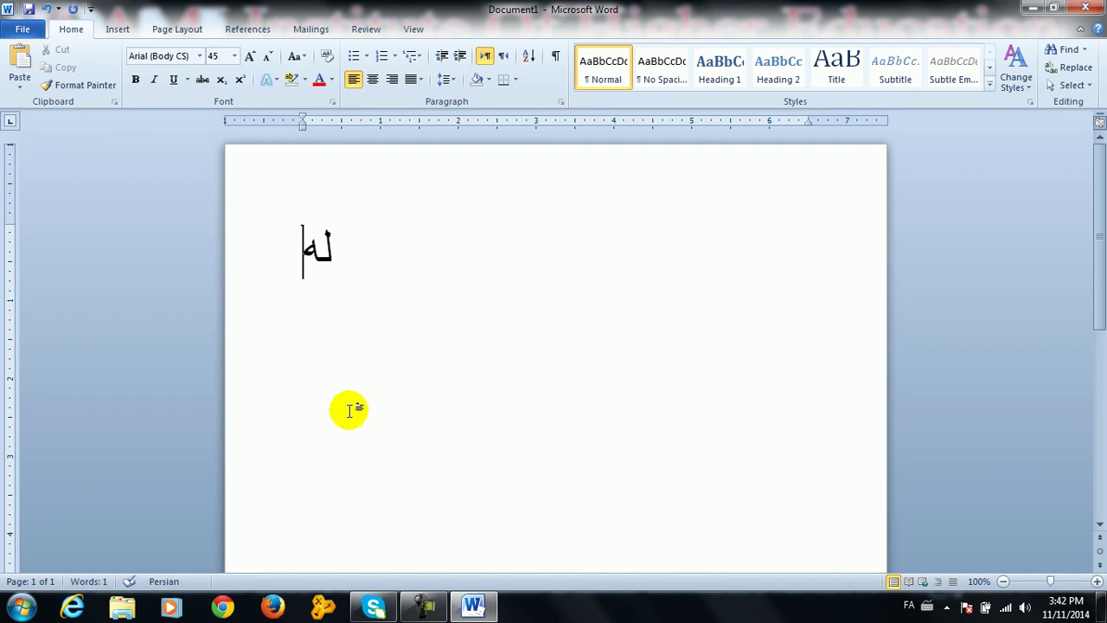
{"action": "left_click", "coordinate": [125, 28]}
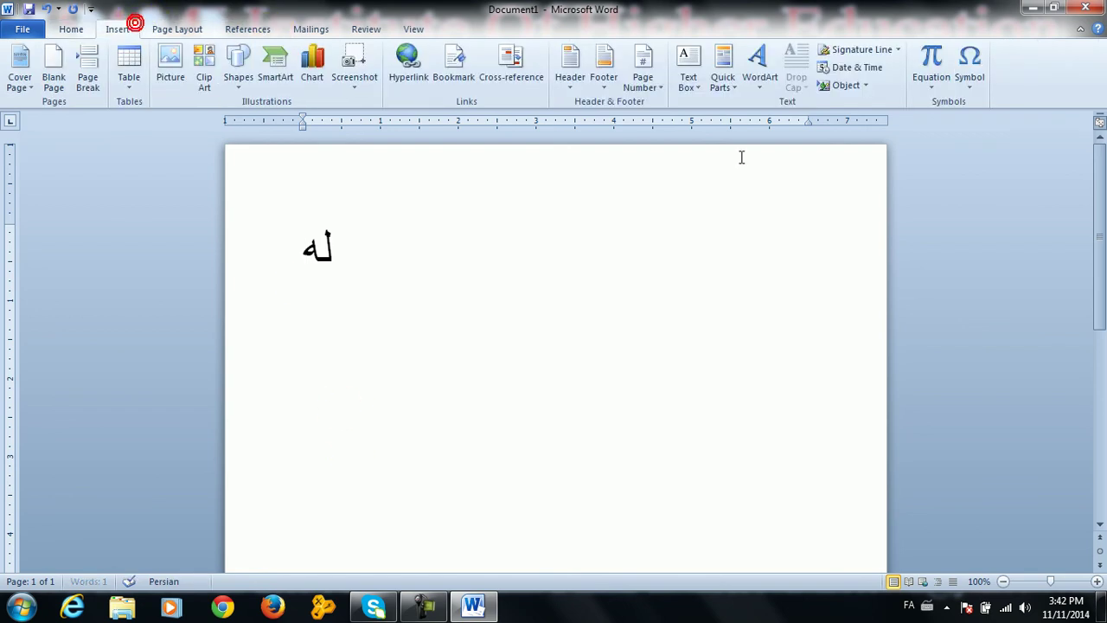
Apply an MRT Win2Farsi font to the text from the font list
{"action": "left_click", "coordinate": [970, 76]}
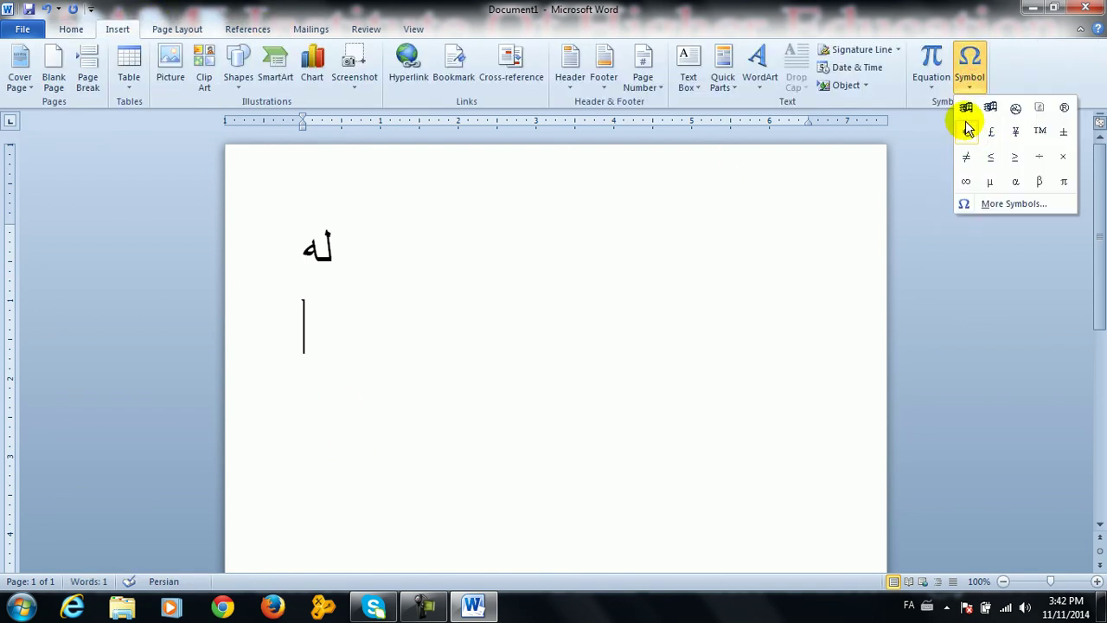
{"action": "left_click", "coordinate": [984, 203]}
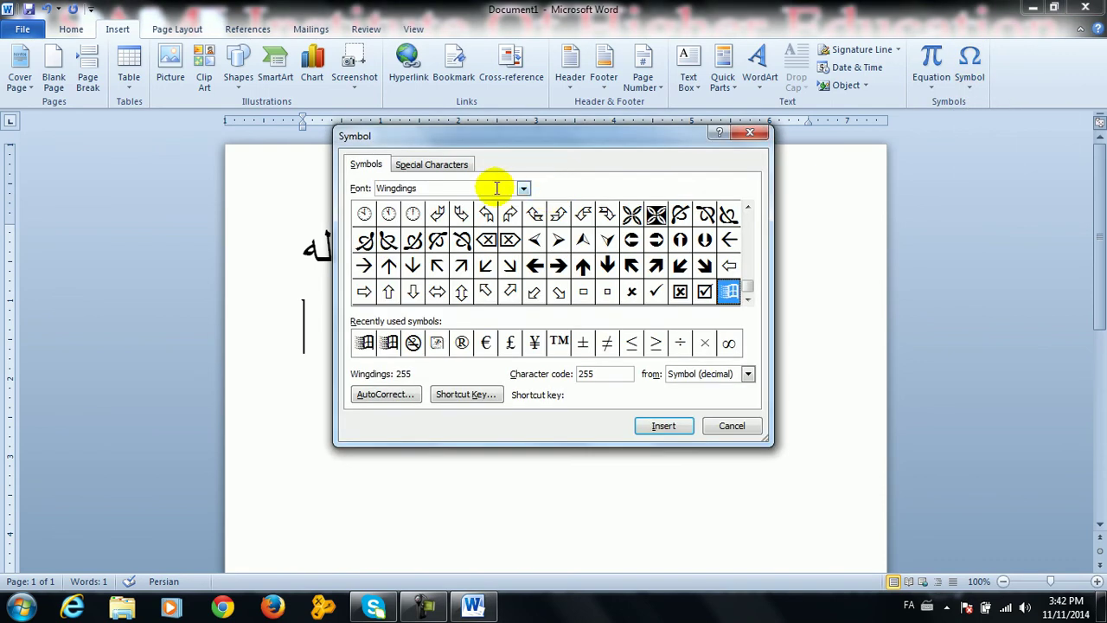
{"action": "left_click", "coordinate": [77, 30]}
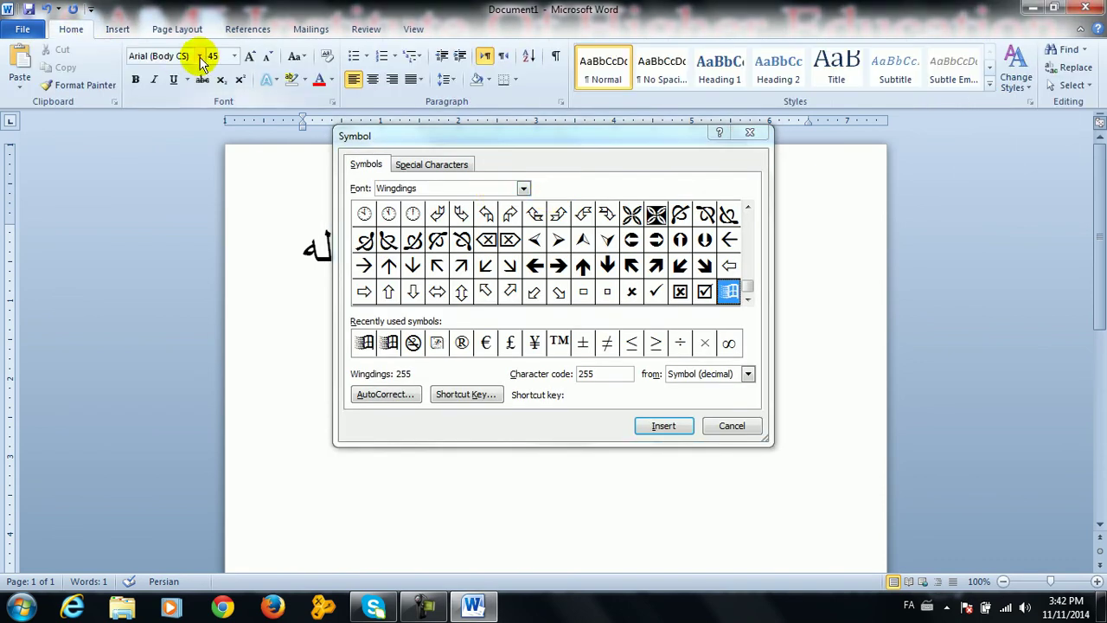
{"action": "left_click", "coordinate": [199, 57]}
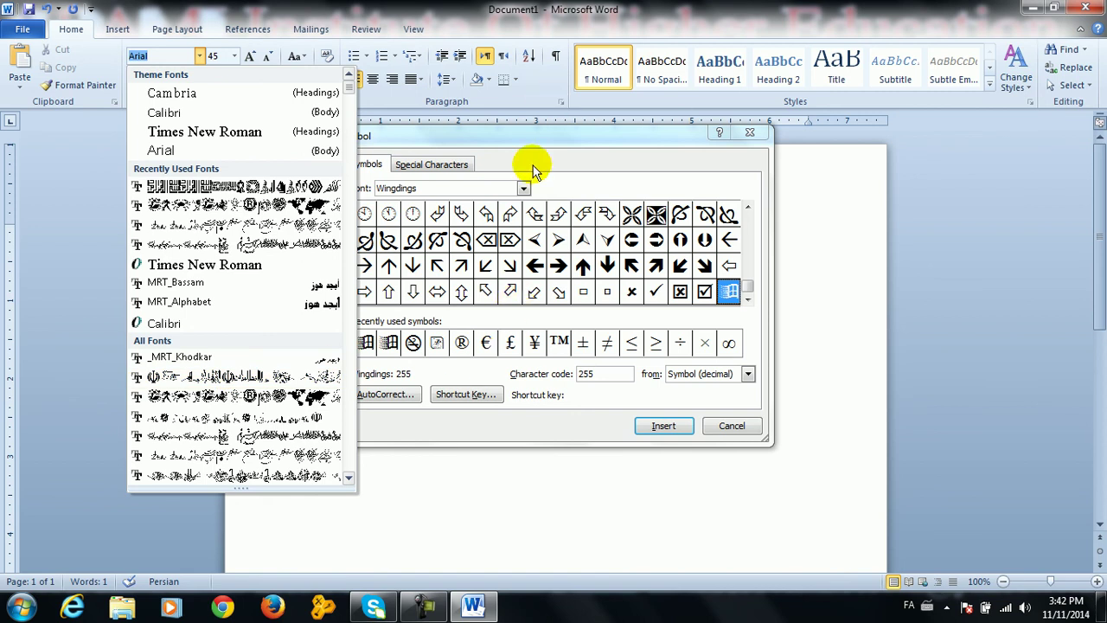
{"action": "left_click", "coordinate": [289, 396]}
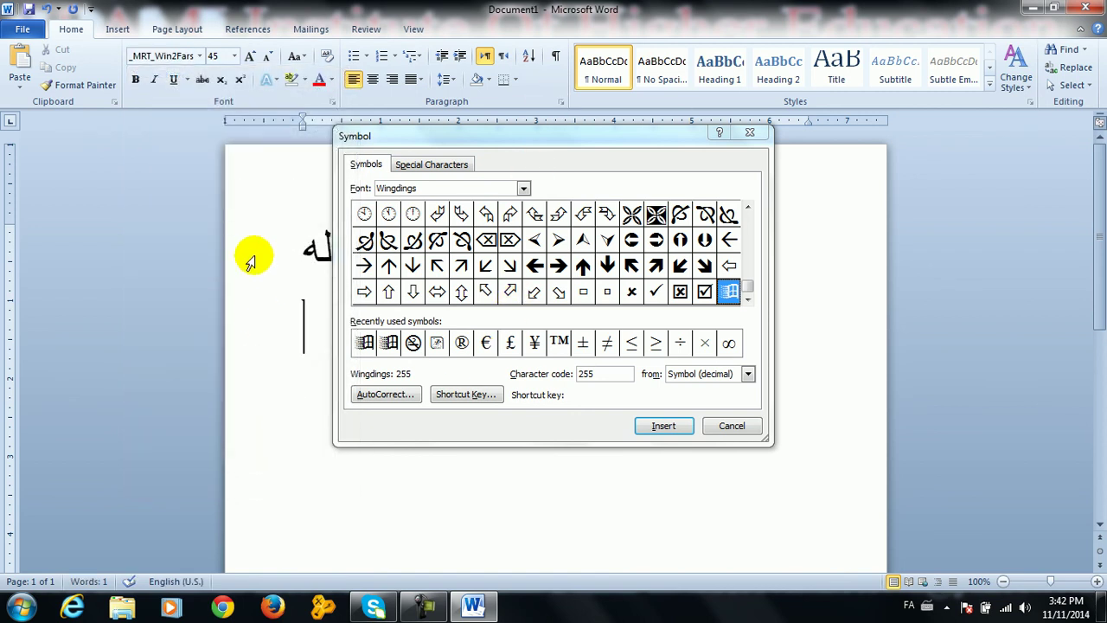
Insert the Bismillah glyph from the _MRT_Win2Farsi_1 symbol font, then undo it along with له
{"action": "left_click", "coordinate": [452, 188]}
{"action": "left_click_drag", "start_coordinate": [450, 190], "coordinate": [374, 187]}
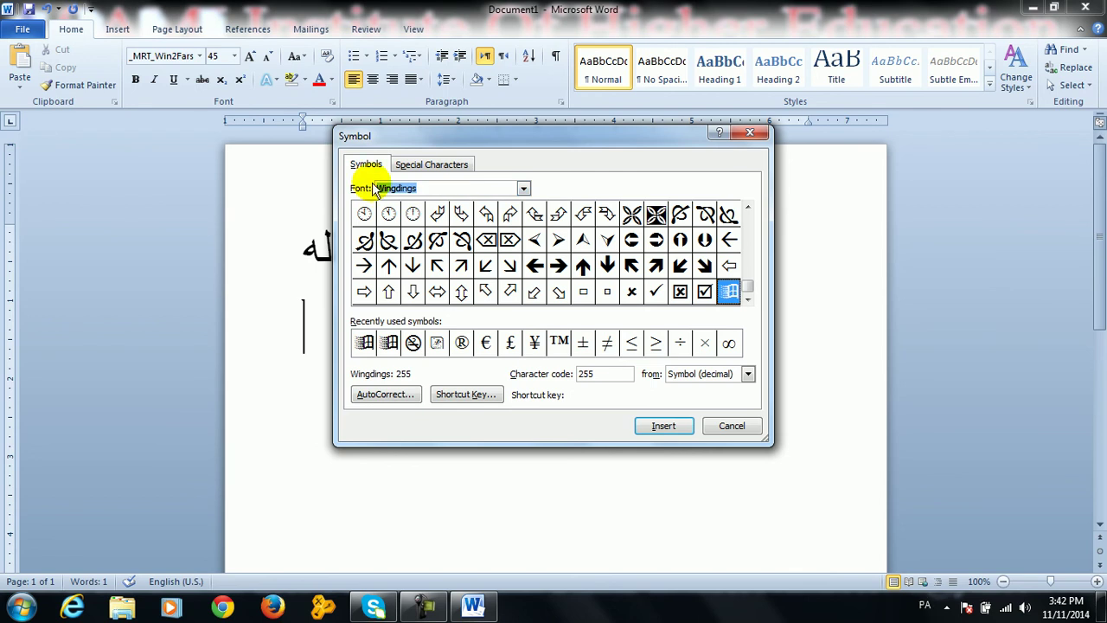
{"action": "key", "text": "BackSpace"}
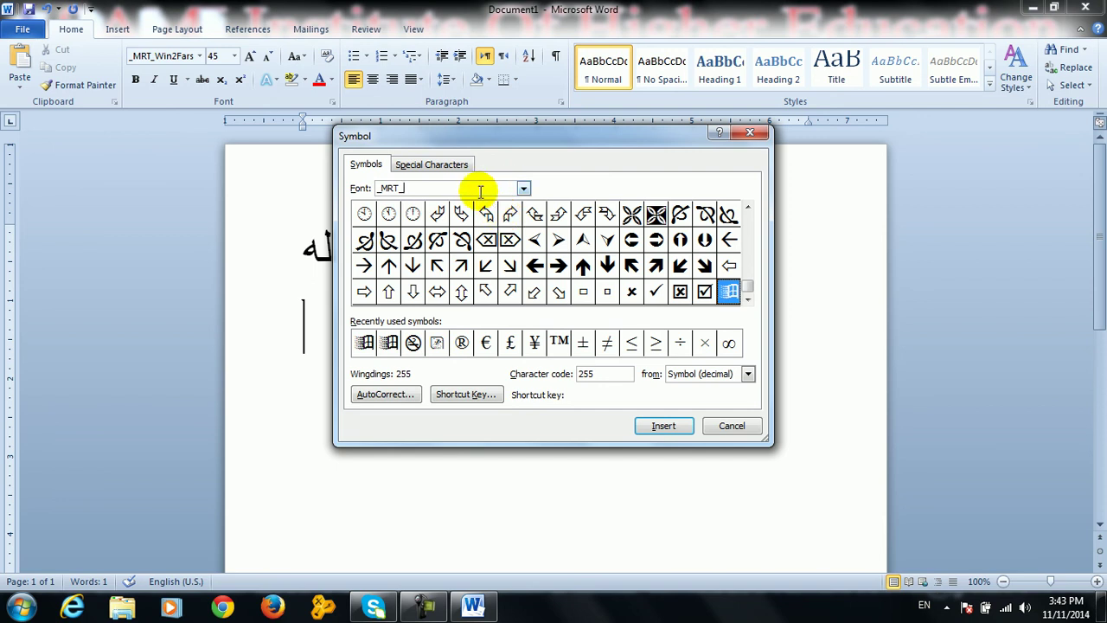
{"action": "type", "text": "win2"}
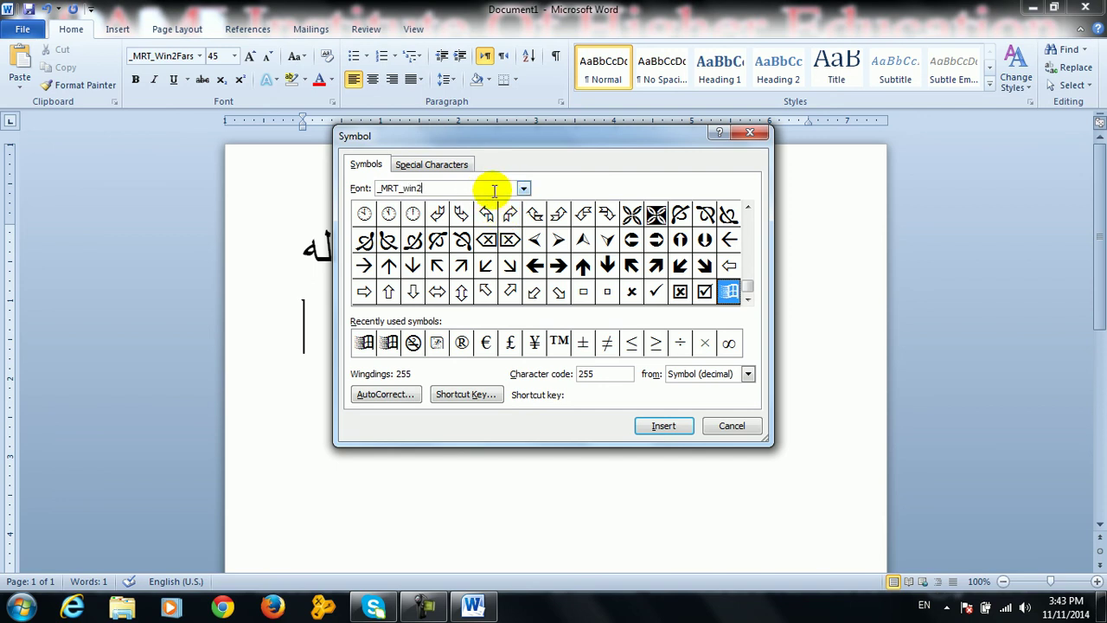
{"action": "type", "text": "Fars"}
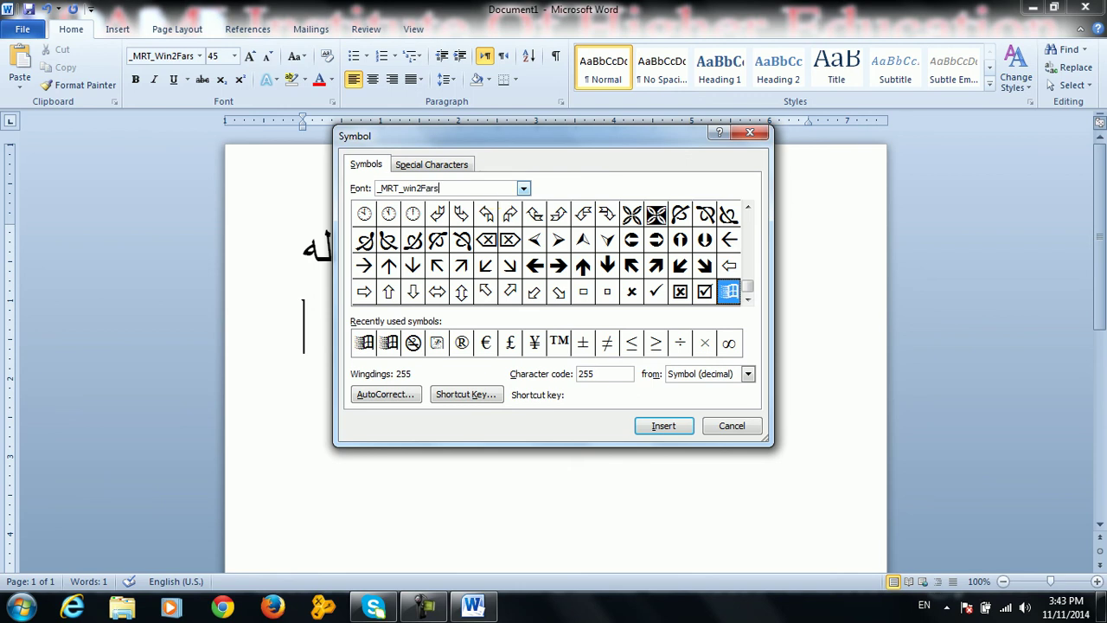
{"action": "left_click", "coordinate": [523, 188]}
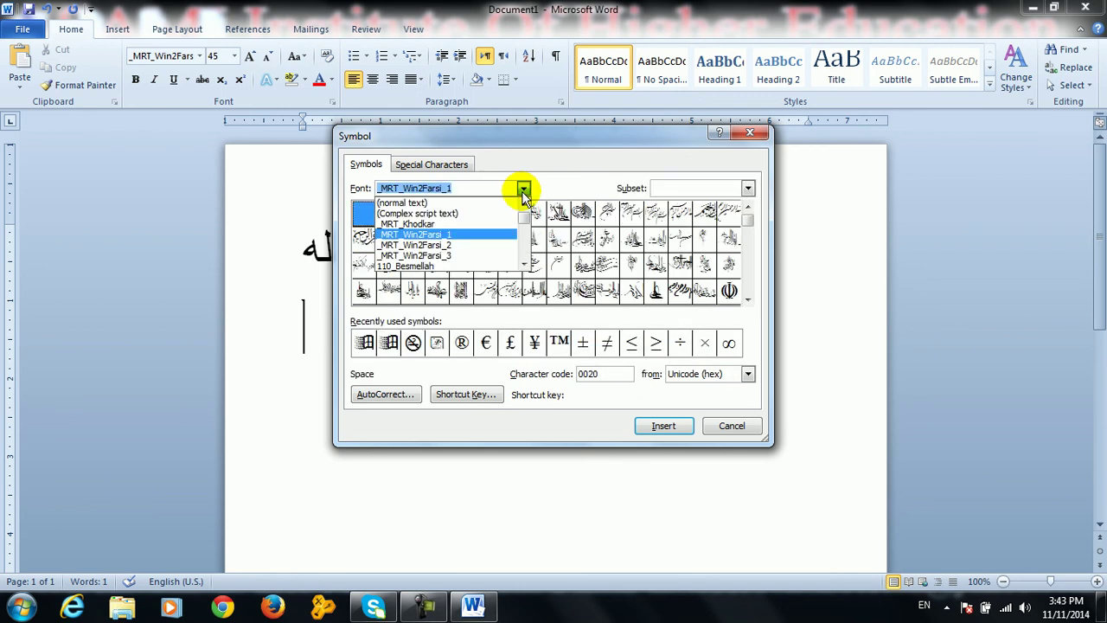
{"action": "left_click", "coordinate": [525, 188]}
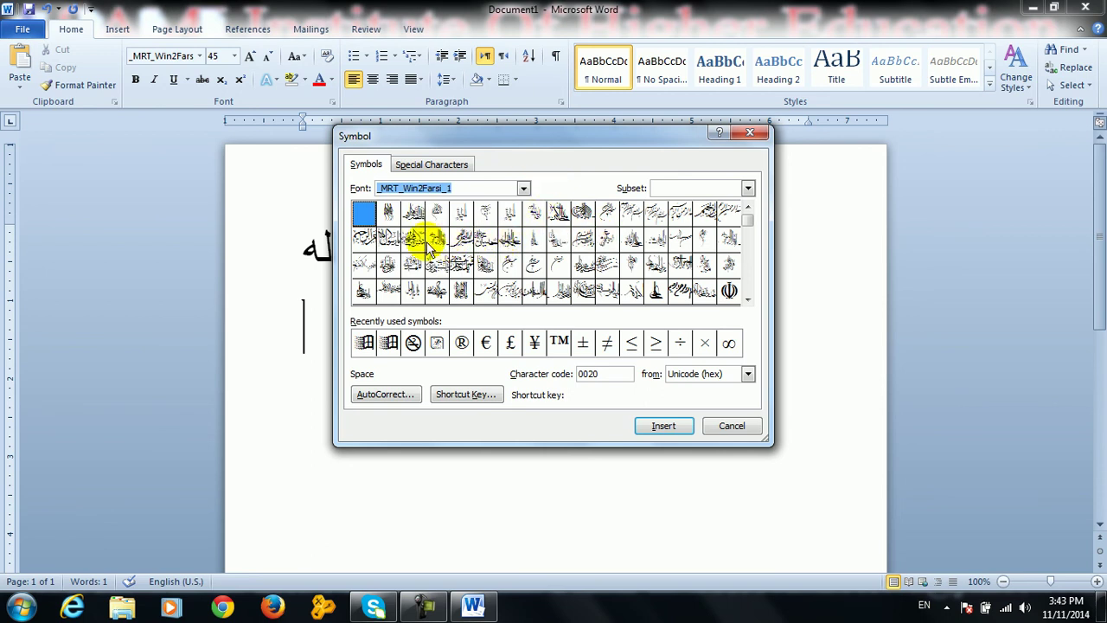
{"action": "left_click", "coordinate": [365, 239]}
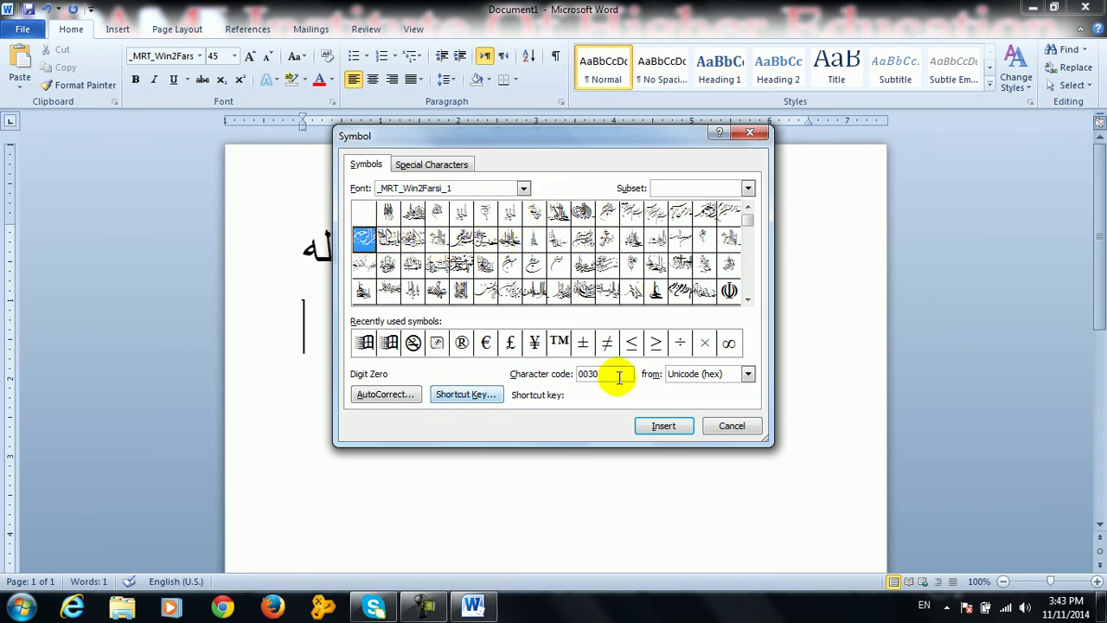
{"action": "left_click", "coordinate": [673, 424]}
{"action": "left_click", "coordinate": [720, 424]}
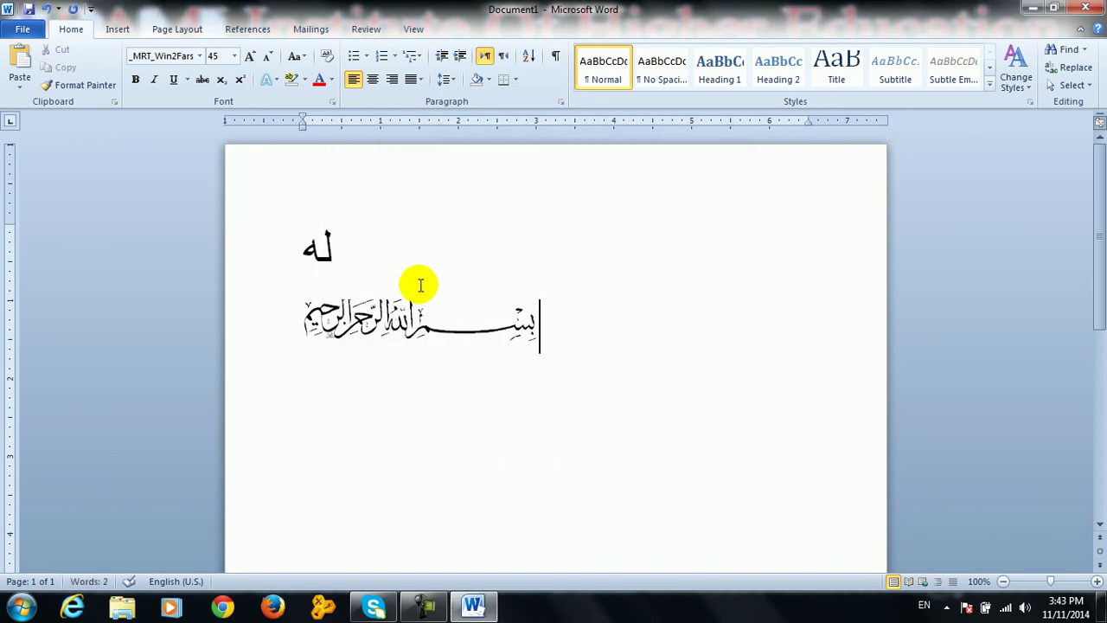
{"action": "key", "text": "ctrl+z"}
{"action": "key", "text": "ctrl+z"}
{"action": "key", "text": "ctrl+z"}
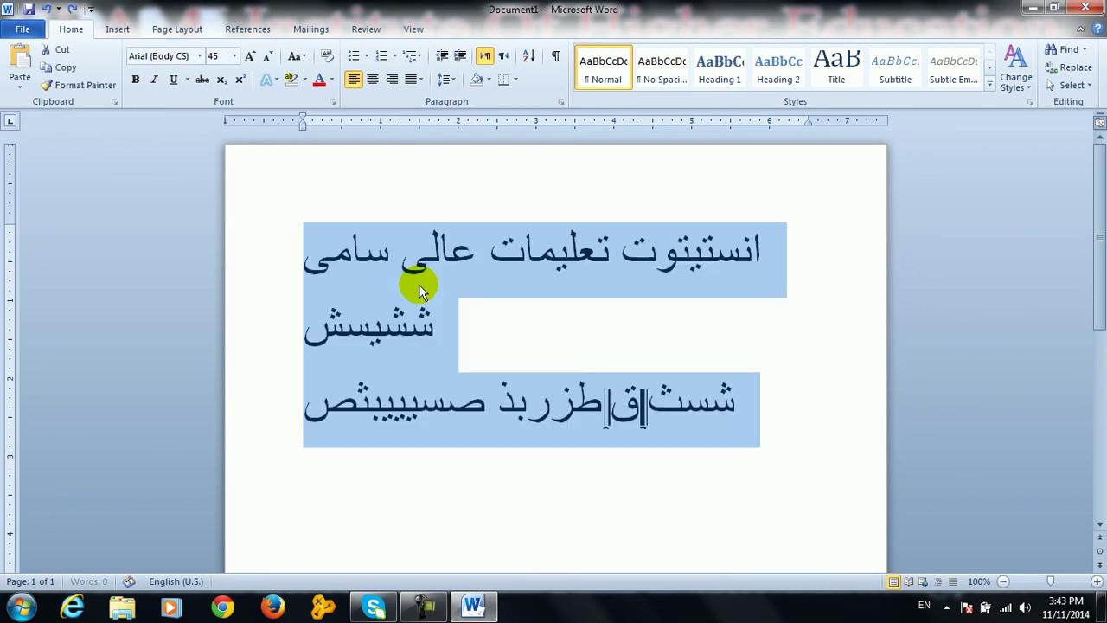
Delete the second and third lines, leaving only the first line
{"action": "left_click", "coordinate": [786, 403]}
{"action": "left_click_drag", "start_coordinate": [786, 403], "coordinate": [354, 329]}
{"action": "key", "text": "Delete"}
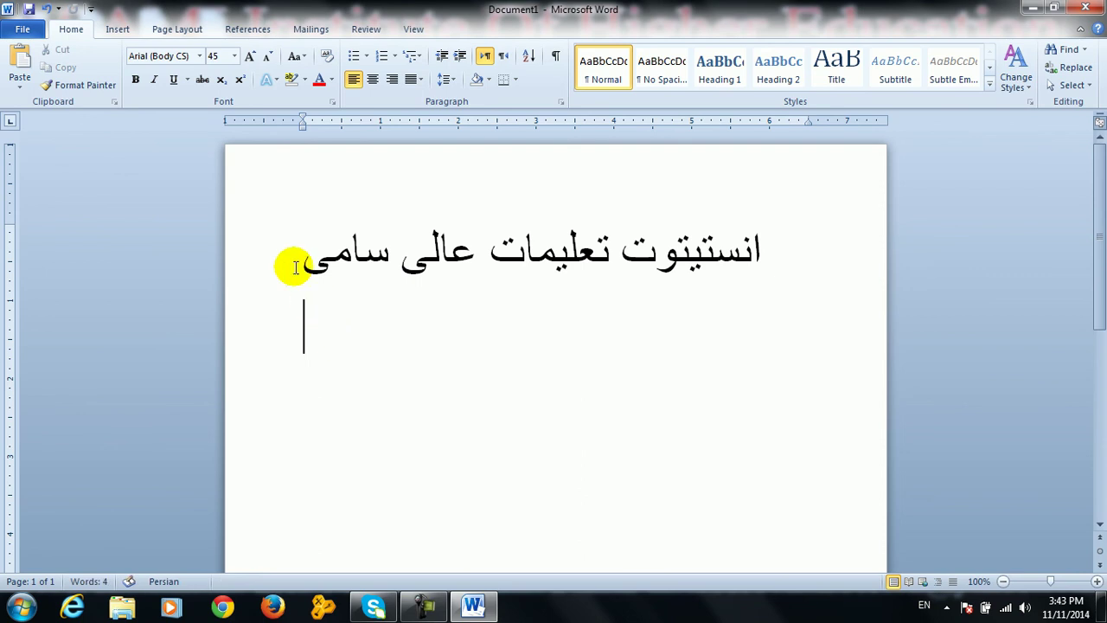
Preview fonts such as Arial, Aparajita, Andalus and MR T_Advertising Light on the first line without applying any
{"action": "left_click", "coordinate": [285, 250]}
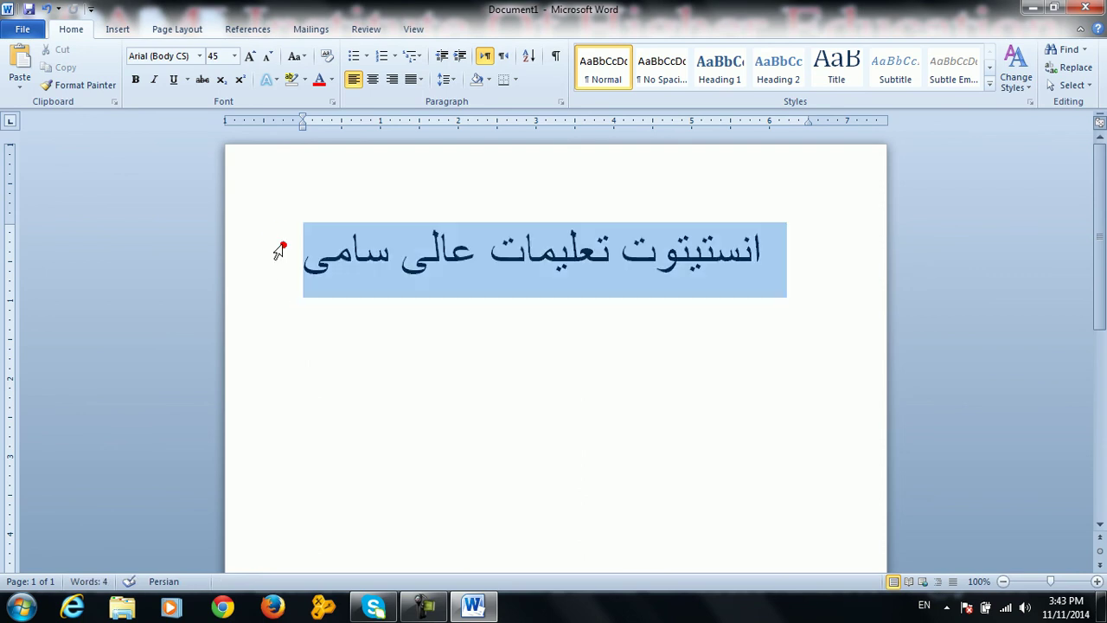
{"action": "left_click", "coordinate": [196, 56]}
{"action": "key", "text": "Down"}
{"action": "key", "text": "Down"}
{"action": "key", "text": "Down"}
{"action": "key", "text": "Down"}
{"action": "key", "text": "Down"}
{"action": "key", "text": "Down"}
{"action": "key", "text": "Down"}
{"action": "key", "text": "Down"}
{"action": "key", "text": "Down"}
{"action": "key", "text": "Down"}
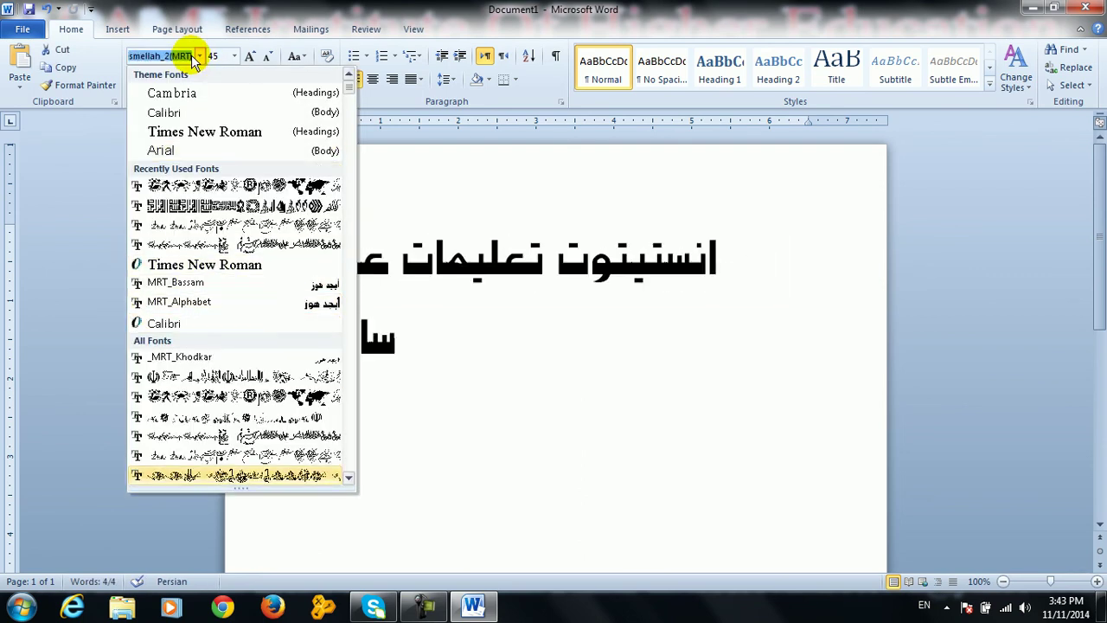
{"action": "key", "text": "Up"}
{"action": "key", "text": "Up"}
{"action": "key", "text": "Up"}
{"action": "key", "text": "Up"}
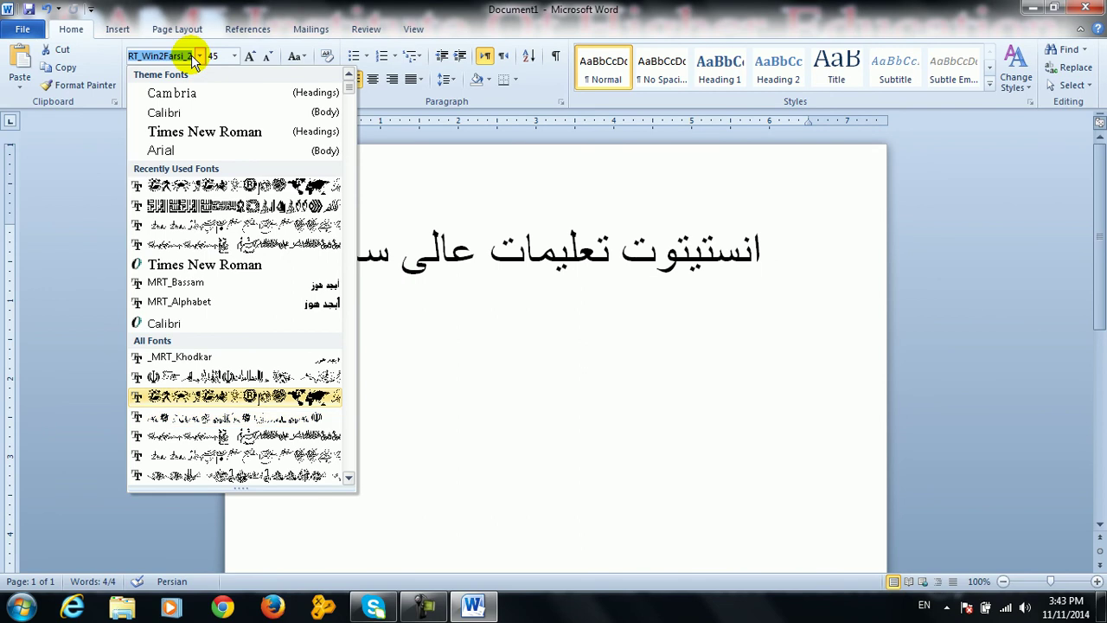
{"action": "key", "text": "Down"}
{"action": "key", "text": "Down"}
{"action": "key", "text": "Down"}
{"action": "key", "text": "Down"}
{"action": "key", "text": "Down"}
{"action": "key", "text": "Down"}
{"action": "key", "text": "Down"}
{"action": "key", "text": "Down"}
{"action": "key", "text": "Down"}
{"action": "key", "text": "Down"}
{"action": "key", "text": "Down"}
{"action": "key", "text": "Down"}
{"action": "key", "text": "Down"}
{"action": "key", "text": "Down"}
{"action": "key", "text": "Down"}
{"action": "key", "text": "Down"}
{"action": "key", "text": "Down"}
{"action": "key", "text": "Down"}
{"action": "key", "text": "Down"}
{"action": "key", "text": "Down"}
{"action": "key", "text": "Down"}
{"action": "key", "text": "Down"}
{"action": "key", "text": "Down"}
{"action": "key", "text": "Down"}
{"action": "key", "text": "Down"}
{"action": "key", "text": "Down"}
{"action": "key", "text": "Down"}
{"action": "key", "text": "Down"}
{"action": "key", "text": "Down"}
{"action": "key", "text": "Up"}
{"action": "key", "text": "Up"}
{"action": "key", "text": "Up"}
{"action": "key", "text": "Up"}
{"action": "key", "text": "Up"}
{"action": "key", "text": "Up"}
{"action": "key", "text": "Up"}
{"action": "key", "text": "Up"}
{"action": "key", "text": "Up"}
{"action": "key", "text": "Up"}
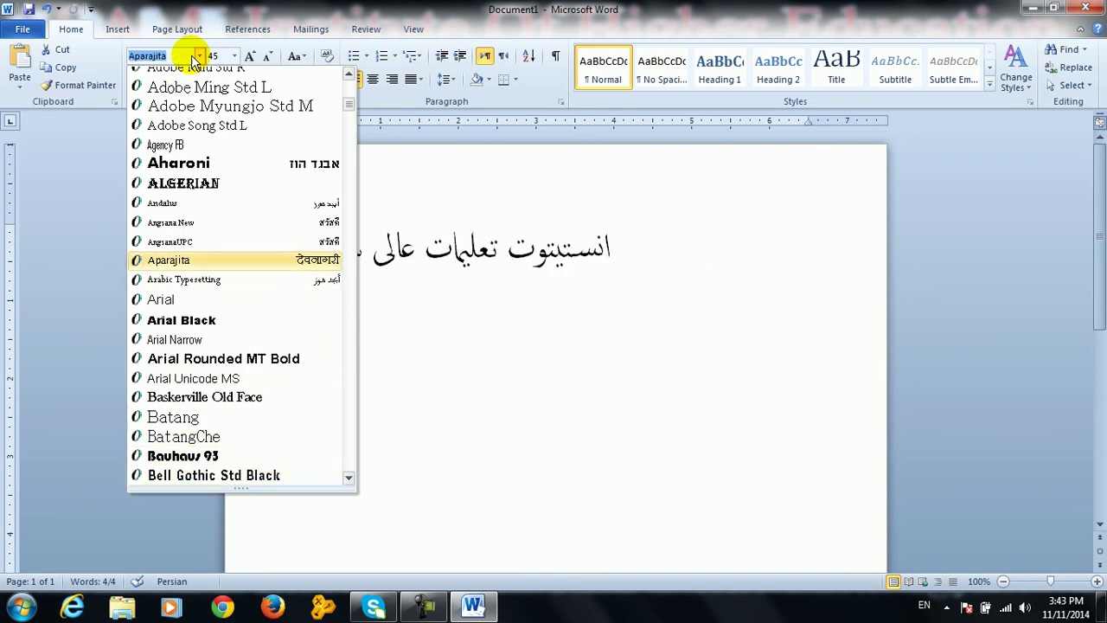
{"action": "key", "text": "Up"}
{"action": "key", "text": "Down"}
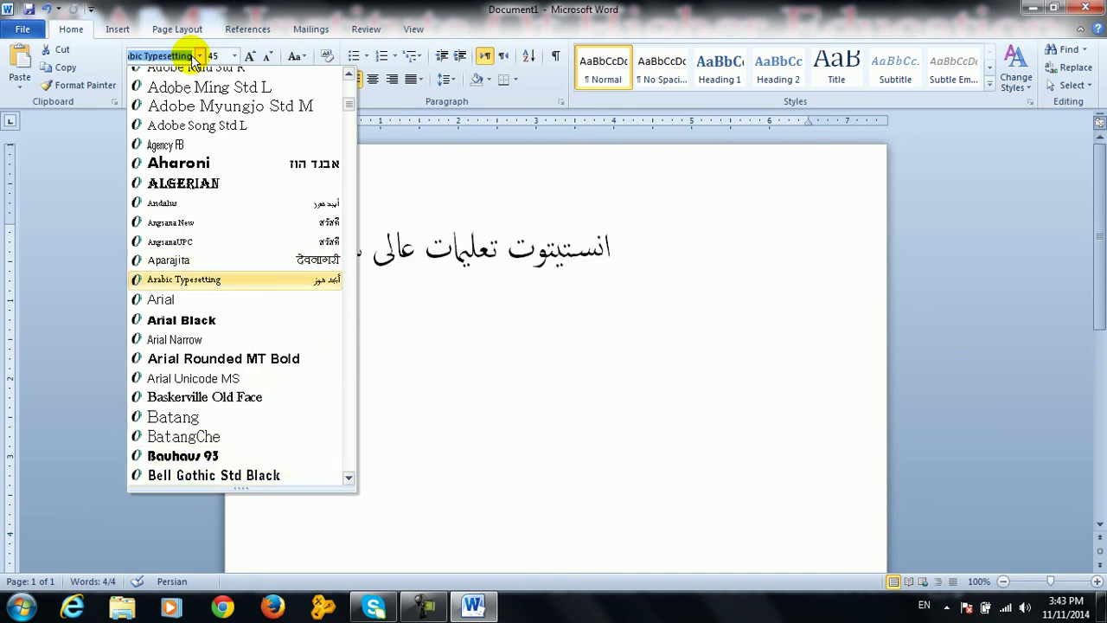
{"action": "key", "text": "Up"}
{"action": "key", "text": "Up"}
{"action": "key", "text": "Up"}
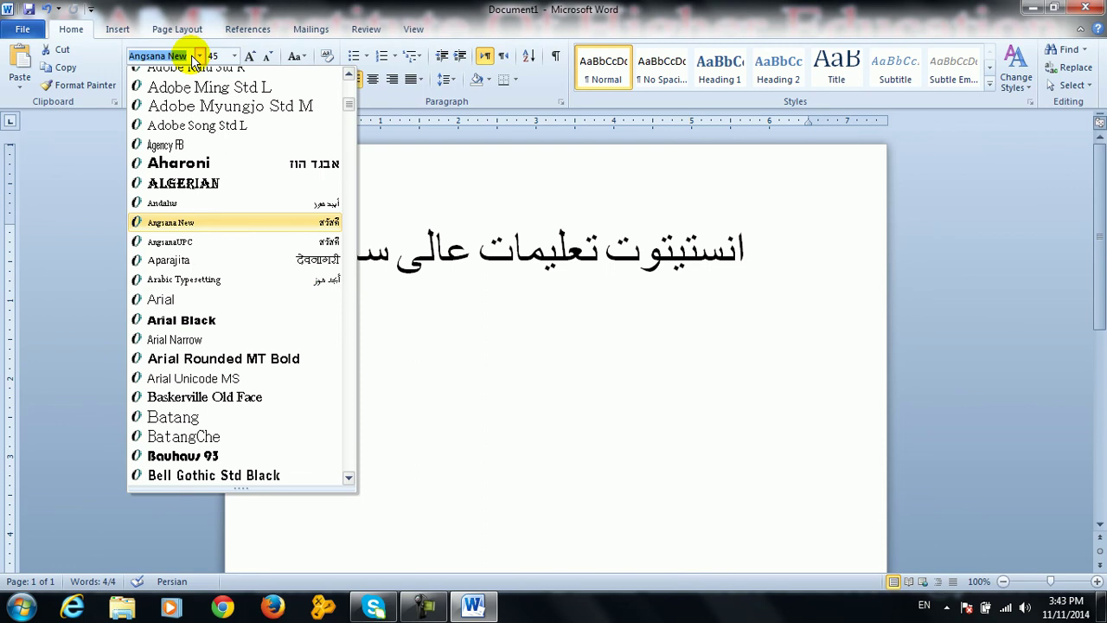
{"action": "key", "text": "Up"}
{"action": "key", "text": "Down"}
{"action": "key", "text": "Down"}
{"action": "key", "text": "Down"}
{"action": "key", "text": "Down"}
{"action": "key", "text": "Down"}
{"action": "key", "text": "Down"}
{"action": "key", "text": "Down"}
{"action": "key", "text": "Down"}
{"action": "key", "text": "Down"}
{"action": "key", "text": "Down"}
{"action": "key", "text": "Down"}
{"action": "key", "text": "Down"}
{"action": "key", "text": "Down"}
{"action": "key", "text": "Down"}
{"action": "key", "text": "Down"}
{"action": "key", "text": "Down"}
{"action": "key", "text": "Down"}
{"action": "key", "text": "Down"}
{"action": "key", "text": "Down"}
{"action": "key", "text": "Down"}
{"action": "key", "text": "Down"}
{"action": "key", "text": "Down"}
{"action": "key", "text": "Down"}
{"action": "key", "text": "Down"}
{"action": "key", "text": "Down"}
{"action": "key", "text": "Down"}
{"action": "key", "text": "Down"}
{"action": "key", "text": "Down"}
{"action": "key", "text": "Down"}
{"action": "key", "text": "Down"}
{"action": "key", "text": "Down"}
{"action": "key", "text": "Down"}
{"action": "key", "text": "Down"}
{"action": "key", "text": "Down"}
{"action": "key", "text": "Down"}
{"action": "key", "text": "Down"}
{"action": "key", "text": "Down"}
{"action": "key", "text": "Down"}
{"action": "key", "text": "Down"}
{"action": "key", "text": "Down"}
{"action": "key", "text": "Down"}
{"action": "key", "text": "Down"}
{"action": "key", "text": "Down"}
{"action": "key", "text": "Down"}
{"action": "key", "text": "Down"}
{"action": "key", "text": "Down"}
{"action": "key", "text": "Down"}
{"action": "key", "text": "Down"}
{"action": "key", "text": "Down"}
{"action": "key", "text": "Down"}
{"action": "key", "text": "Down"}
{"action": "key", "text": "Down"}
{"action": "key", "text": "Down"}
{"action": "key", "text": "Down"}
{"action": "key", "text": "Down"}
{"action": "key", "text": "Down"}
{"action": "key", "text": "Down"}
{"action": "key", "text": "Down"}
{"action": "key", "text": "Down"}
{"action": "key", "text": "Down"}
{"action": "key", "text": "Down"}
{"action": "key", "text": "Down"}
{"action": "key", "text": "Down"}
{"action": "key", "text": "Down"}
{"action": "key", "text": "Down"}
{"action": "key", "text": "Down"}
{"action": "key", "text": "Down"}
{"action": "key", "text": "Down"}
{"action": "key", "text": "Down"}
{"action": "key", "text": "Down"}
{"action": "key", "text": "Down"}
{"action": "key", "text": "Down"}
{"action": "key", "text": "Down"}
{"action": "key", "text": "Down"}
{"action": "key", "text": "Down"}
{"action": "key", "text": "Down"}
{"action": "key", "text": "Down"}
{"action": "key", "text": "Down"}
{"action": "key", "text": "Down"}
{"action": "key", "text": "Down"}
{"action": "key", "text": "Down"}
{"action": "key", "text": "Down"}
{"action": "key", "text": "Down"}
{"action": "key", "text": "Down"}
{"action": "key", "text": "Down"}
{"action": "key", "text": "Down"}
{"action": "key", "text": "Down"}
{"action": "key", "text": "Down"}
{"action": "key", "text": "Down"}
{"action": "key", "text": "Down"}
{"action": "key", "text": "Down"}
{"action": "key", "text": "Down"}
{"action": "key", "text": "Down"}
{"action": "key", "text": "Down"}
{"action": "key", "text": "Down"}
{"action": "key", "text": "Down"}
{"action": "key", "text": "Down"}
{"action": "key", "text": "Down"}
{"action": "key", "text": "Down"}
{"action": "key", "text": "Down"}
{"action": "key", "text": "Down"}
{"action": "key", "text": "Down"}
{"action": "key", "text": "Down"}
{"action": "key", "text": "Down"}
{"action": "key", "text": "Down"}
{"action": "key", "text": "Down"}
{"action": "key", "text": "Down"}
{"action": "key", "text": "Down"}
{"action": "key", "text": "Down"}
{"action": "key", "text": "Down"}
{"action": "key", "text": "Down"}
{"action": "key", "text": "Down"}
{"action": "key", "text": "Down"}
{"action": "key", "text": "Down"}
{"action": "key", "text": "Down"}
{"action": "key", "text": "Down"}
{"action": "key", "text": "Down"}
{"action": "key", "text": "Down"}
{"action": "key", "text": "Down"}
{"action": "key", "text": "Down"}
{"action": "key", "text": "Up"}
{"action": "key", "text": "Up"}
{"action": "key", "text": "Up"}
{"action": "key", "text": "Up"}
{"action": "key", "text": "Up"}
{"action": "key", "text": "Up"}
{"action": "key", "text": "Up"}
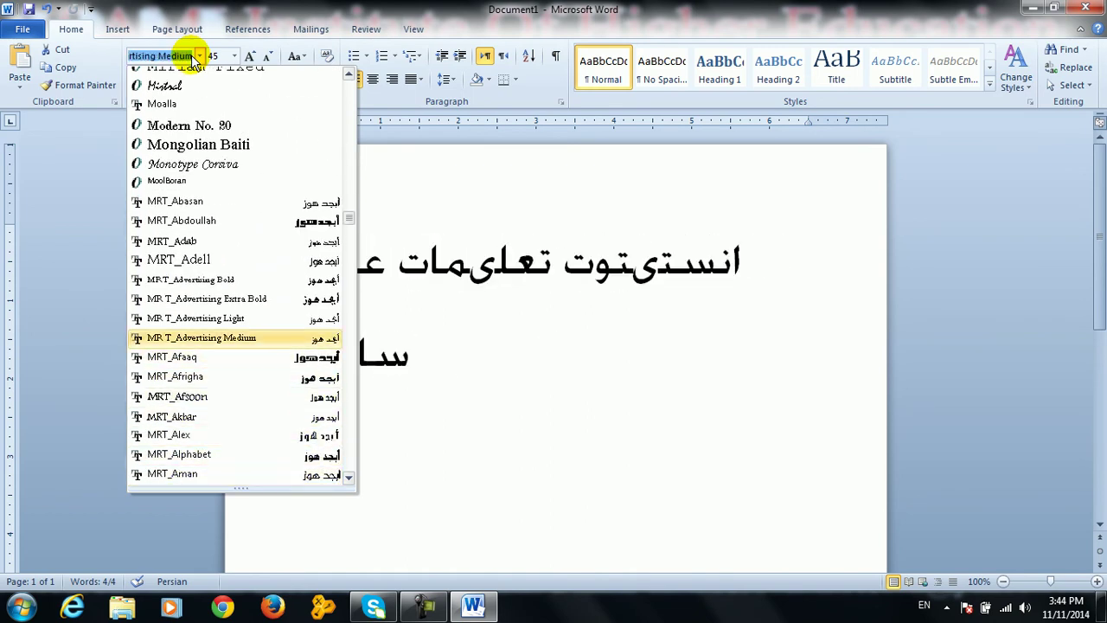
{"action": "key", "text": "Up"}
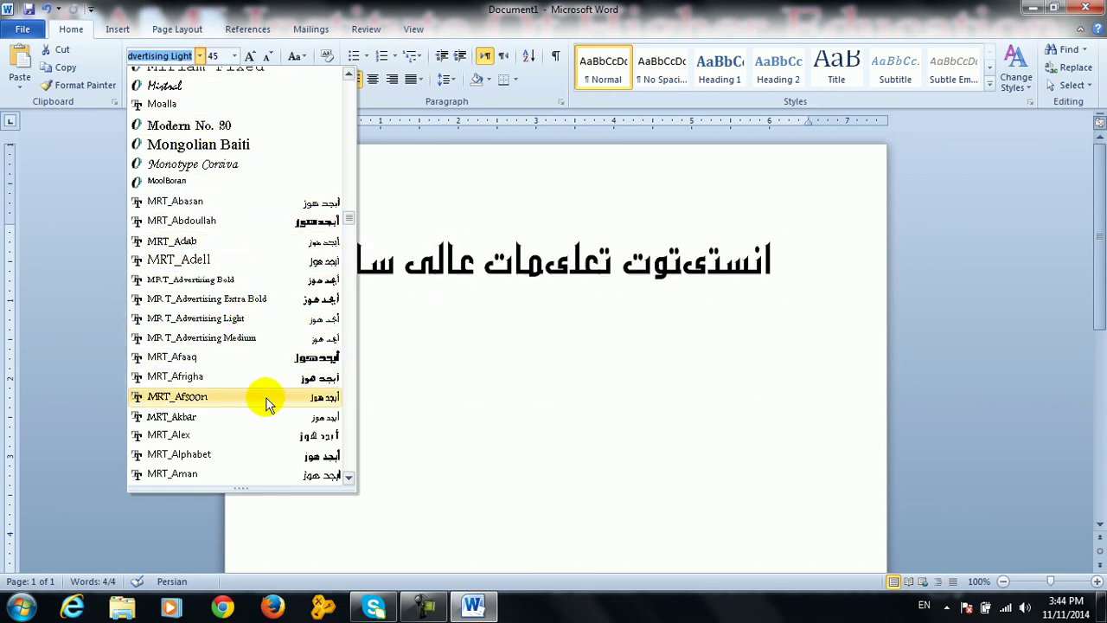
{"action": "left_click", "coordinate": [544, 366]}
Close Word without saving Document1 and open Control Panel from the Start menu
{"action": "key", "text": "alt+F4"}
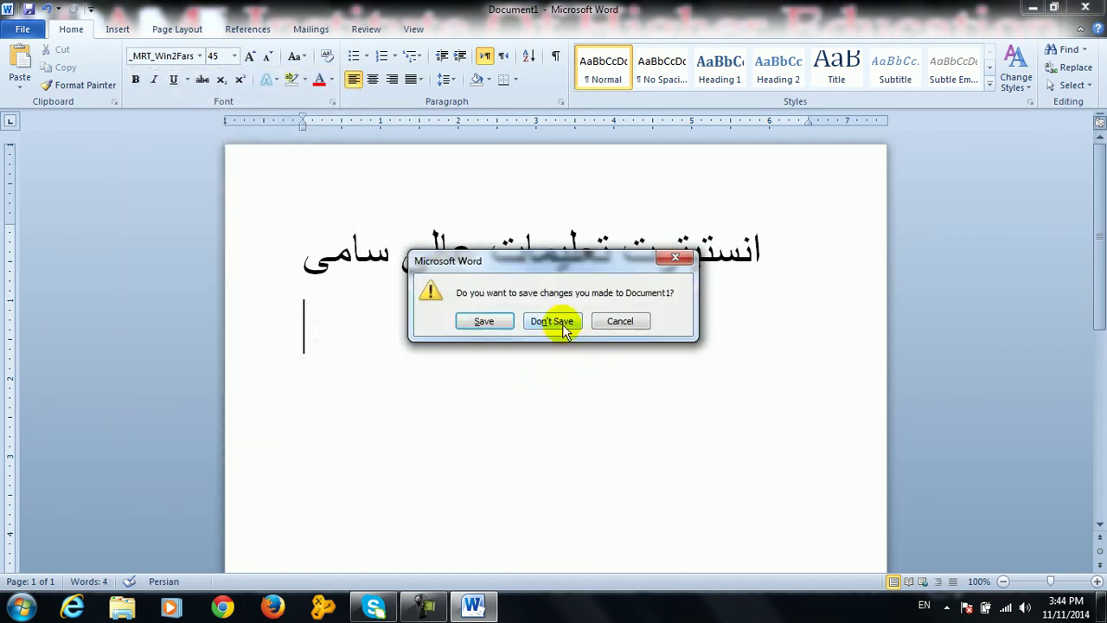
{"action": "left_click", "coordinate": [558, 326]}
{"action": "key", "text": "super"}
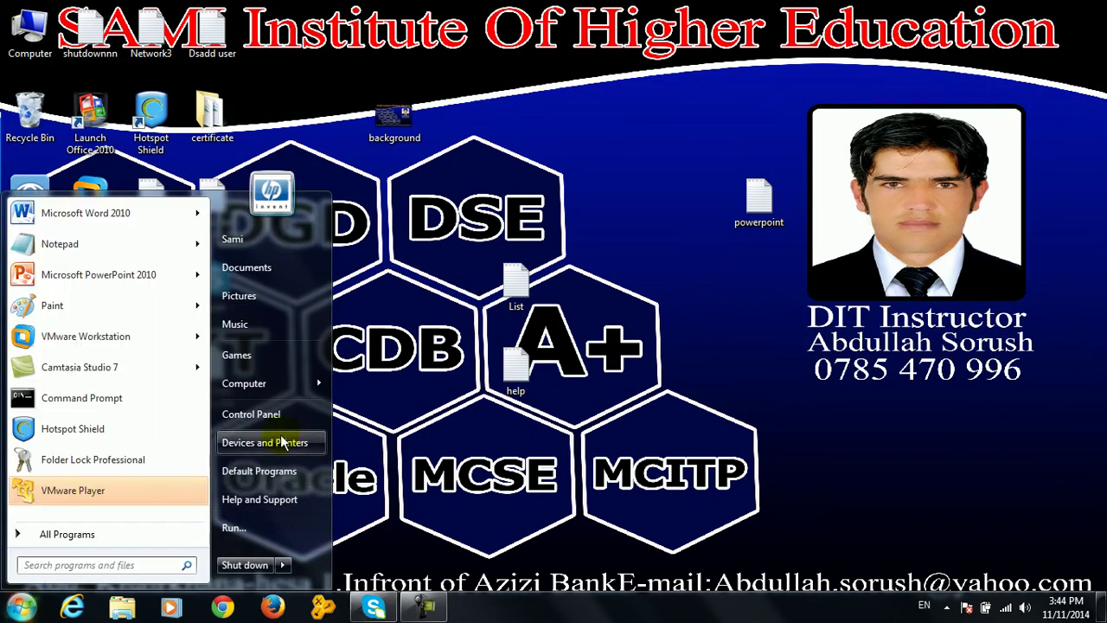
{"action": "left_click", "coordinate": [260, 412]}
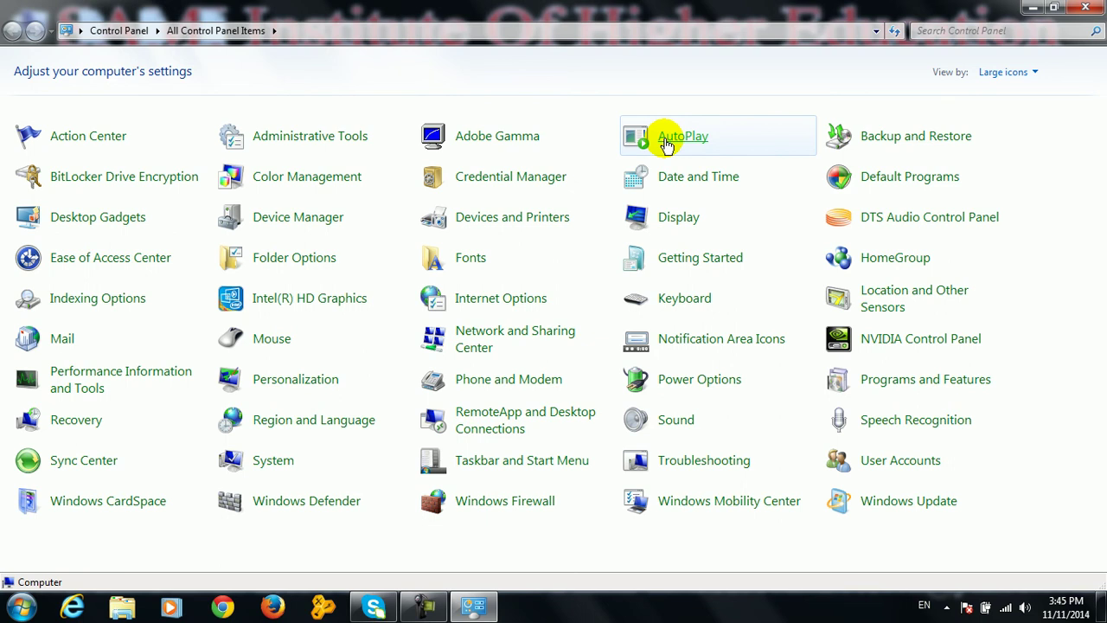
In AutoPlay, try several Audio CD actions, ending on Play with Windows Media Player
{"action": "left_click", "coordinate": [665, 140]}
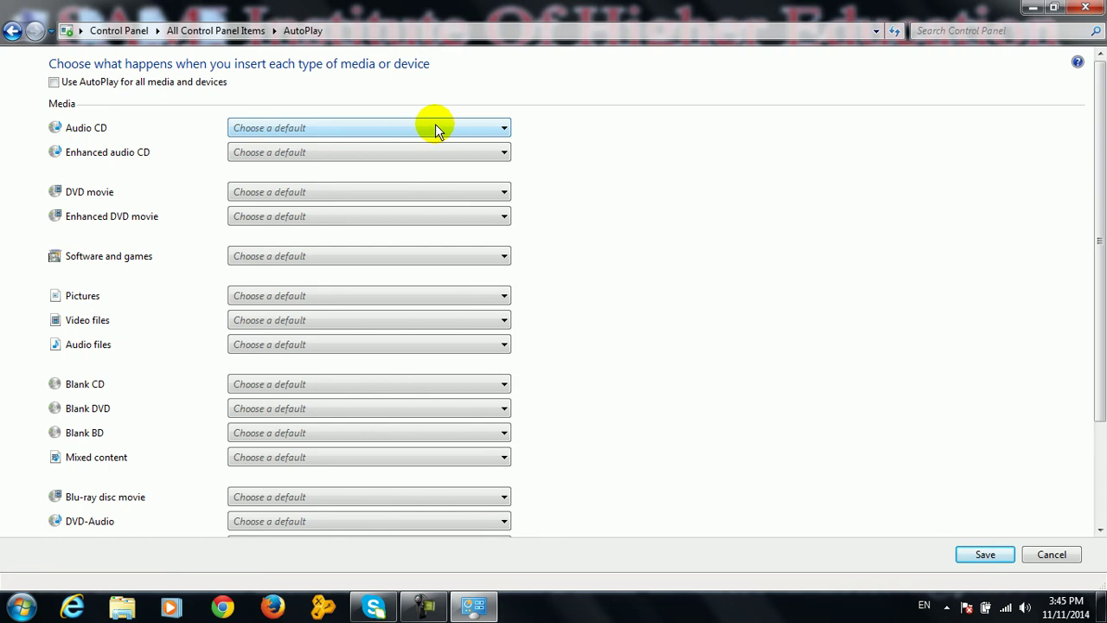
{"action": "left_click", "coordinate": [435, 129]}
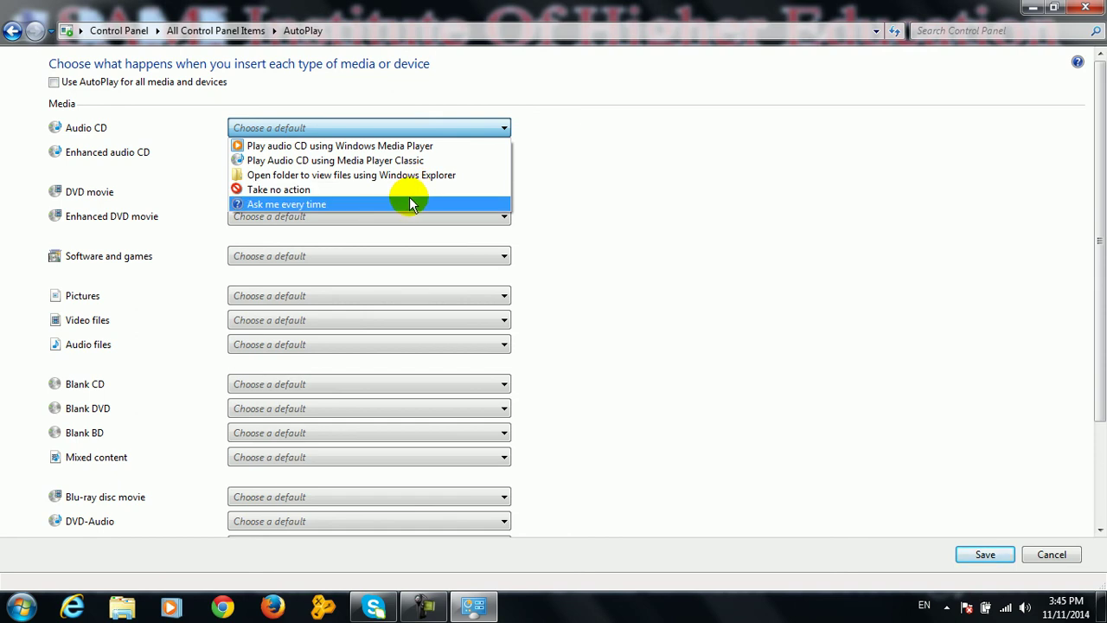
{"action": "left_click", "coordinate": [410, 200]}
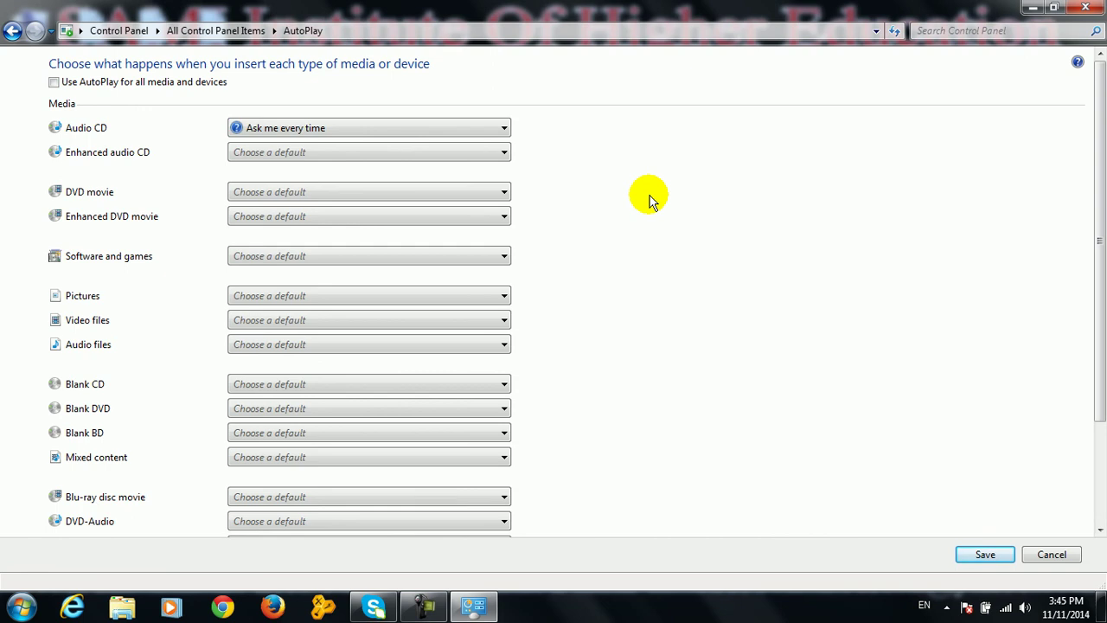
{"action": "left_click", "coordinate": [367, 130]}
{"action": "left_click", "coordinate": [343, 189]}
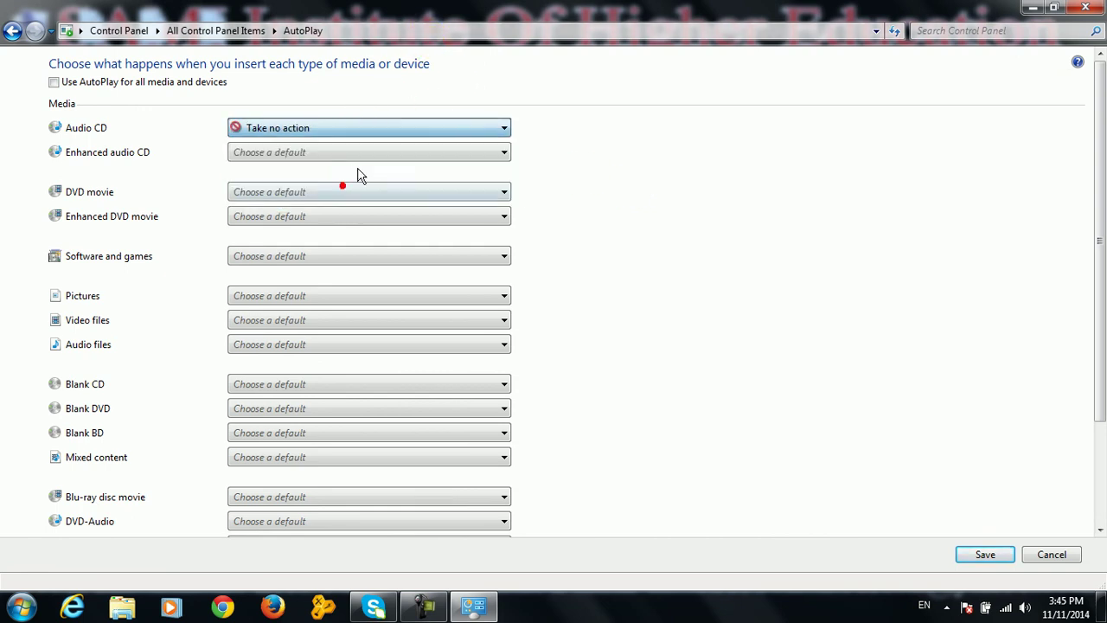
{"action": "left_click", "coordinate": [436, 132]}
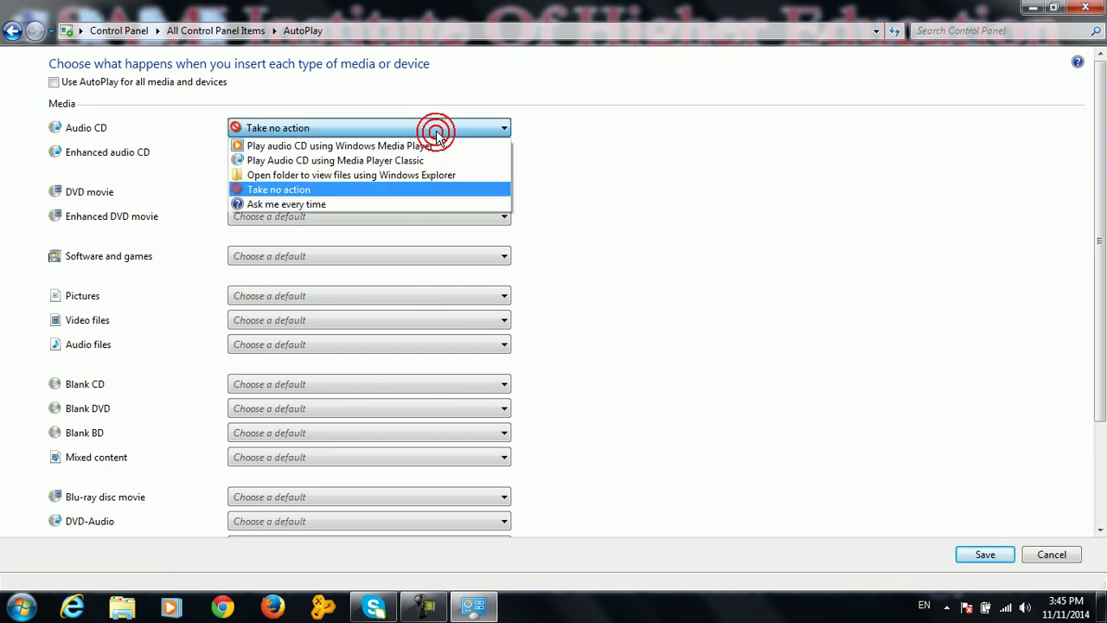
{"action": "left_click", "coordinate": [419, 173]}
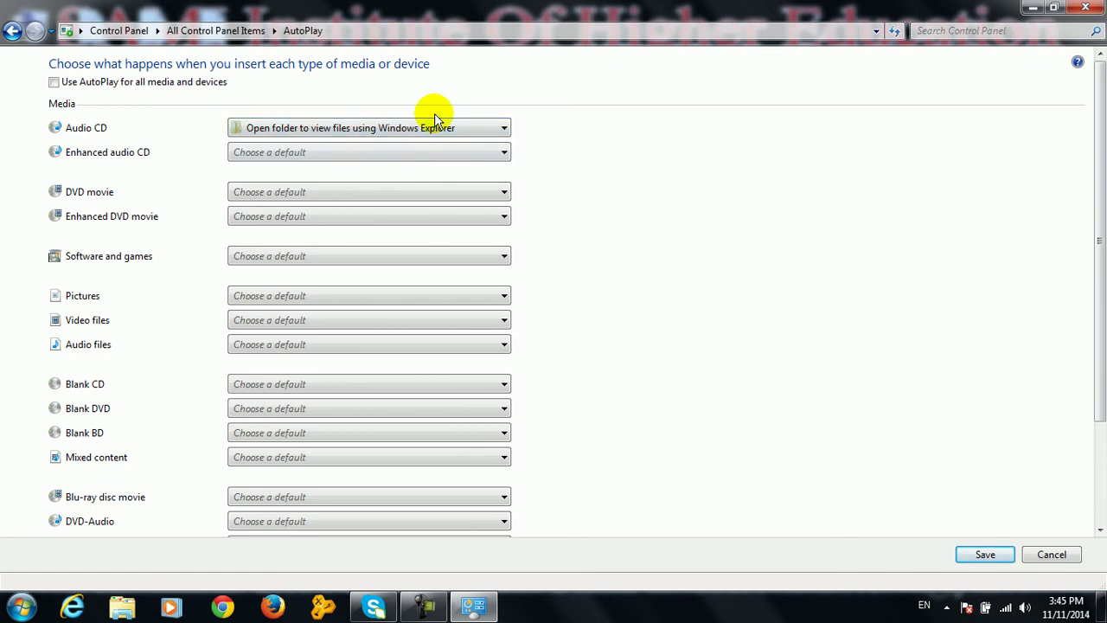
{"action": "left_click", "coordinate": [402, 131]}
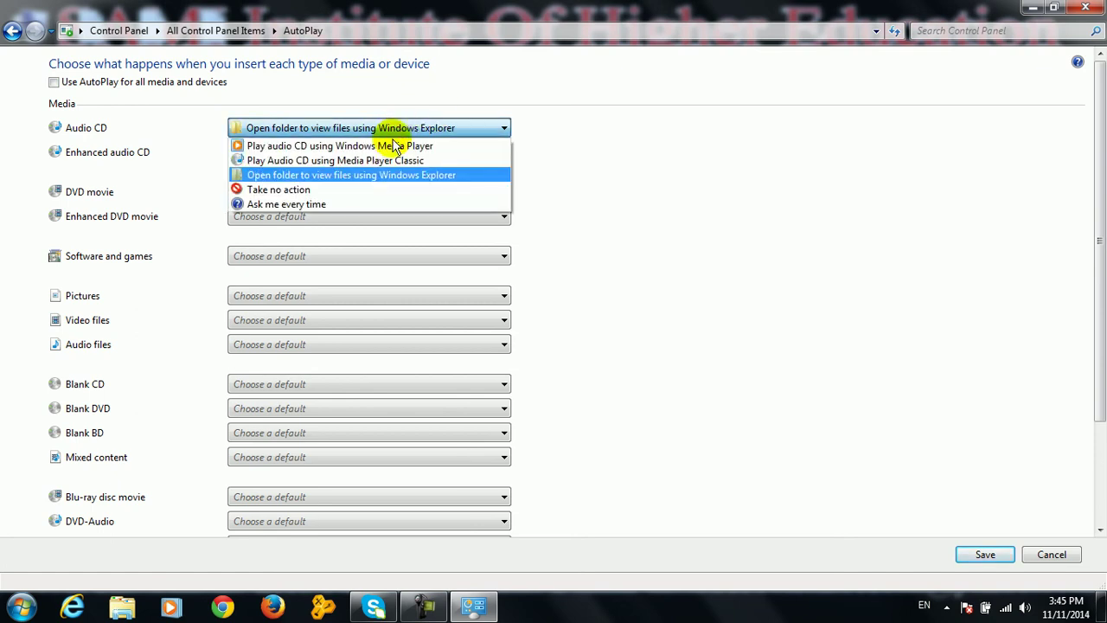
{"action": "left_click", "coordinate": [383, 160]}
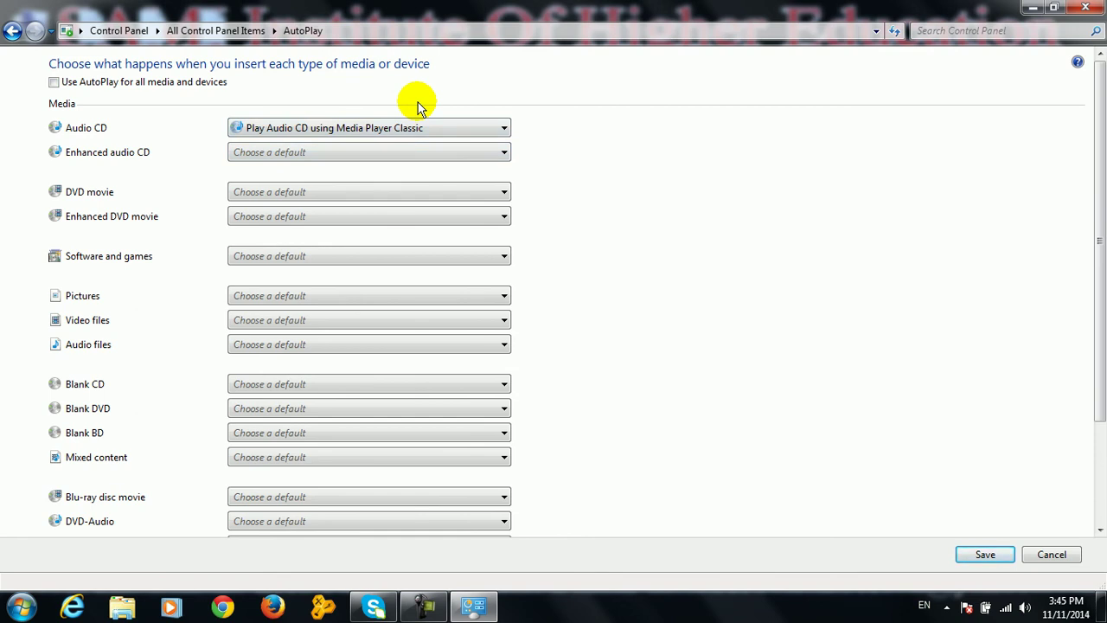
{"action": "left_click", "coordinate": [413, 132]}
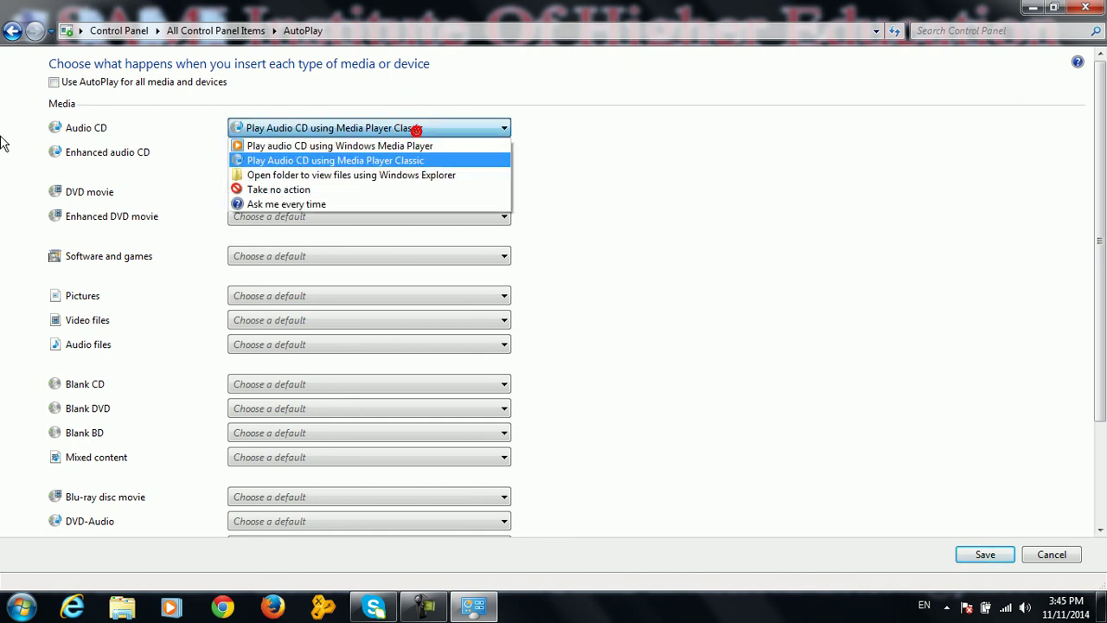
{"action": "left_click", "coordinate": [290, 144]}
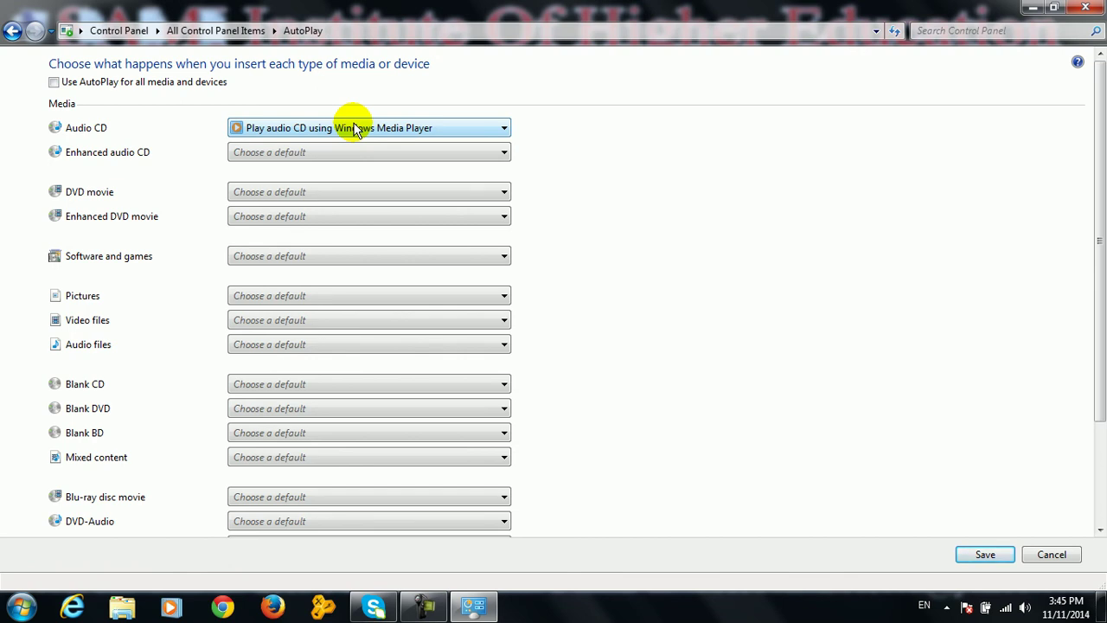
Set DVD movie to Media Player Classic and software and games to install or run program, then cancel
{"action": "left_click", "coordinate": [357, 192]}
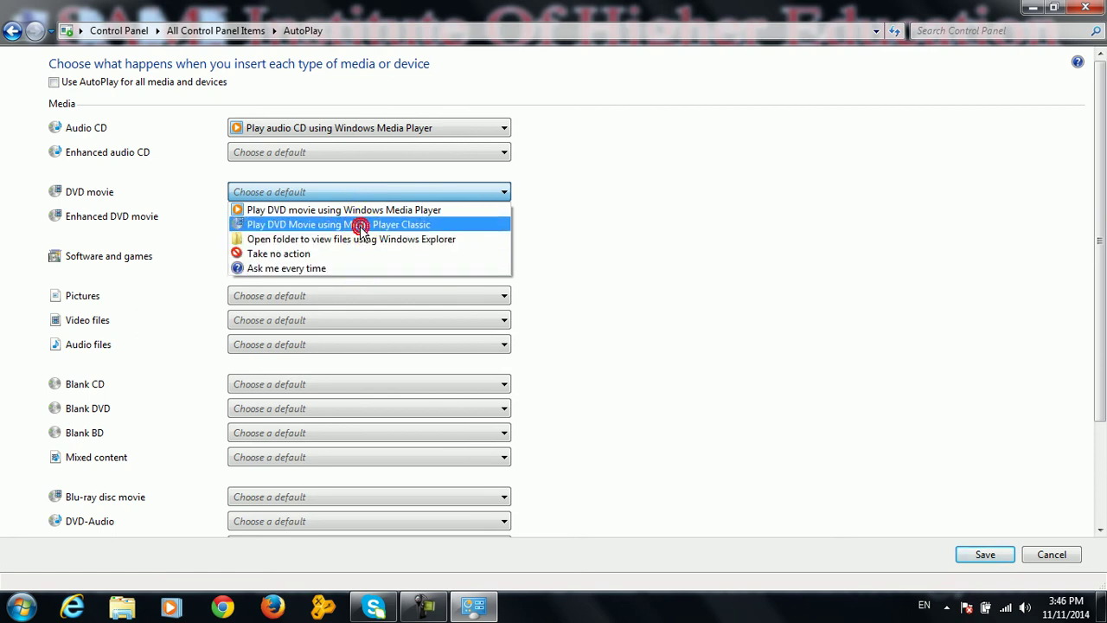
{"action": "left_click", "coordinate": [361, 224]}
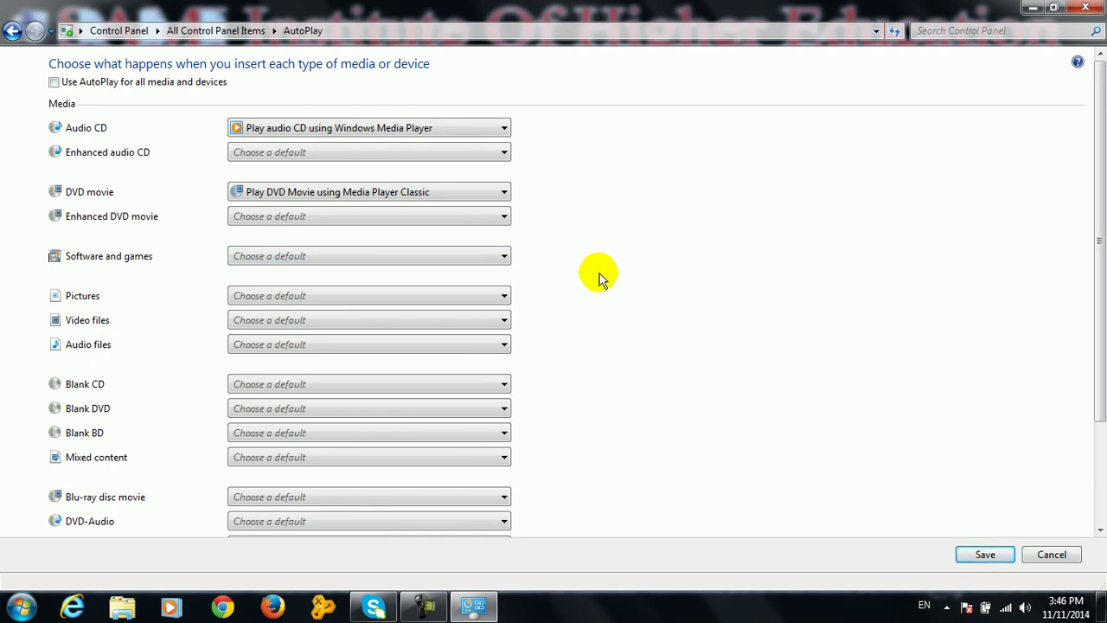
{"action": "left_click", "coordinate": [477, 256]}
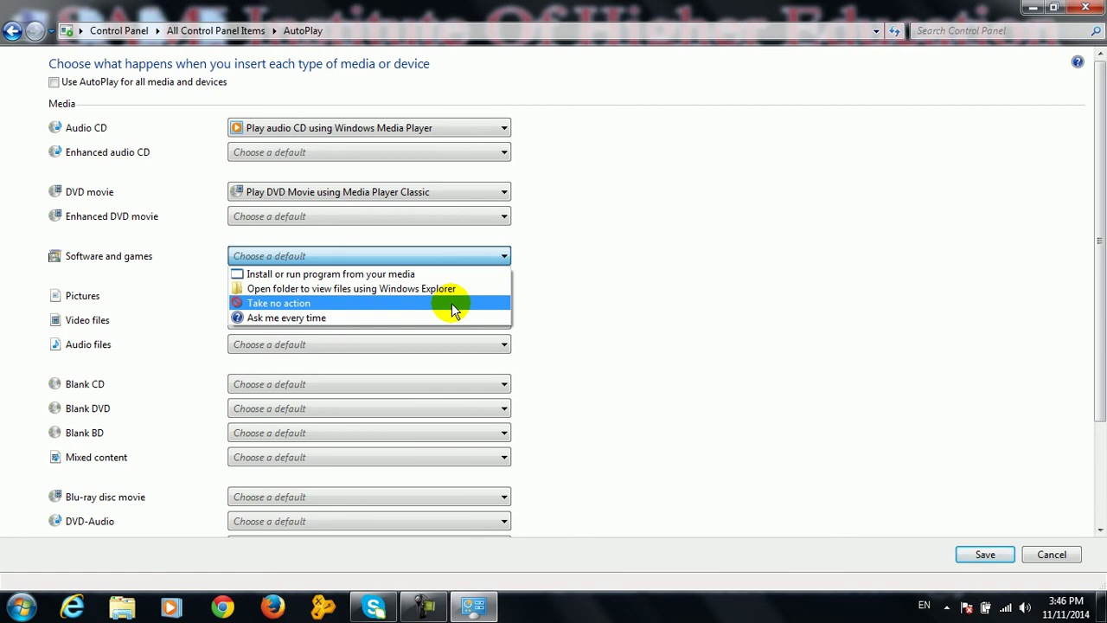
{"action": "left_click", "coordinate": [419, 273]}
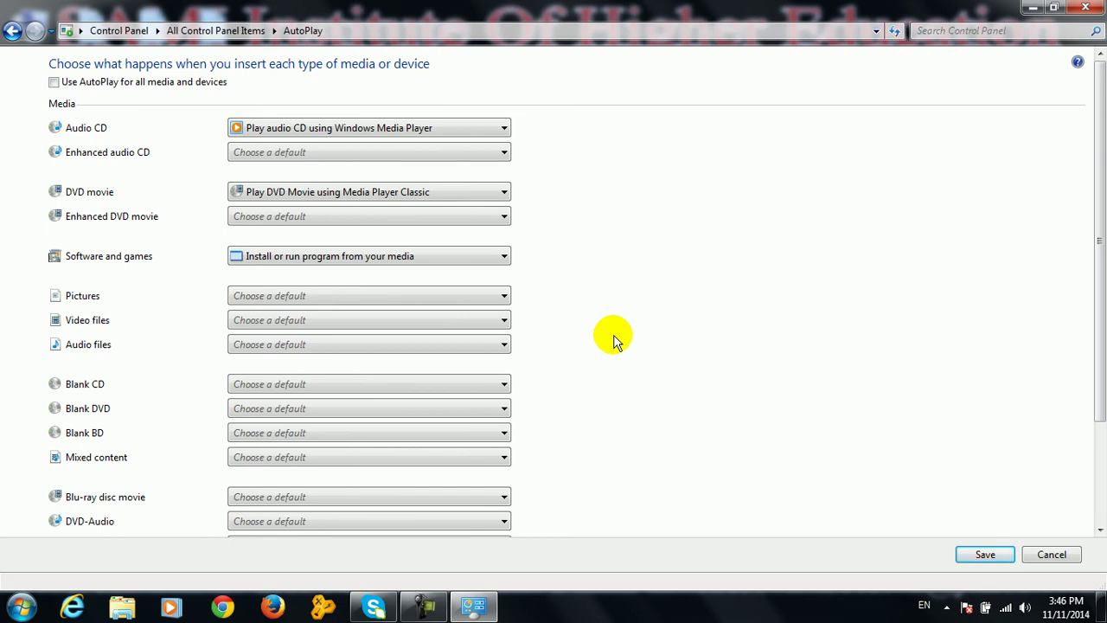
{"action": "left_click", "coordinate": [1031, 554]}
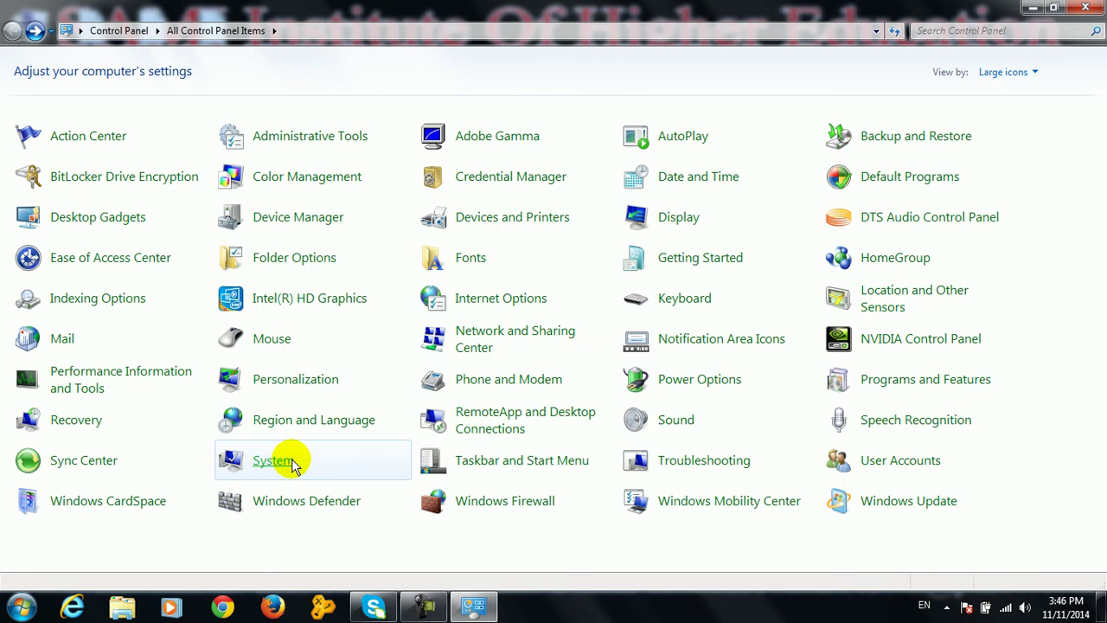
Open System and view the Windows Experience Index breakdown with its 4.9 base score
{"action": "left_click", "coordinate": [273, 460]}
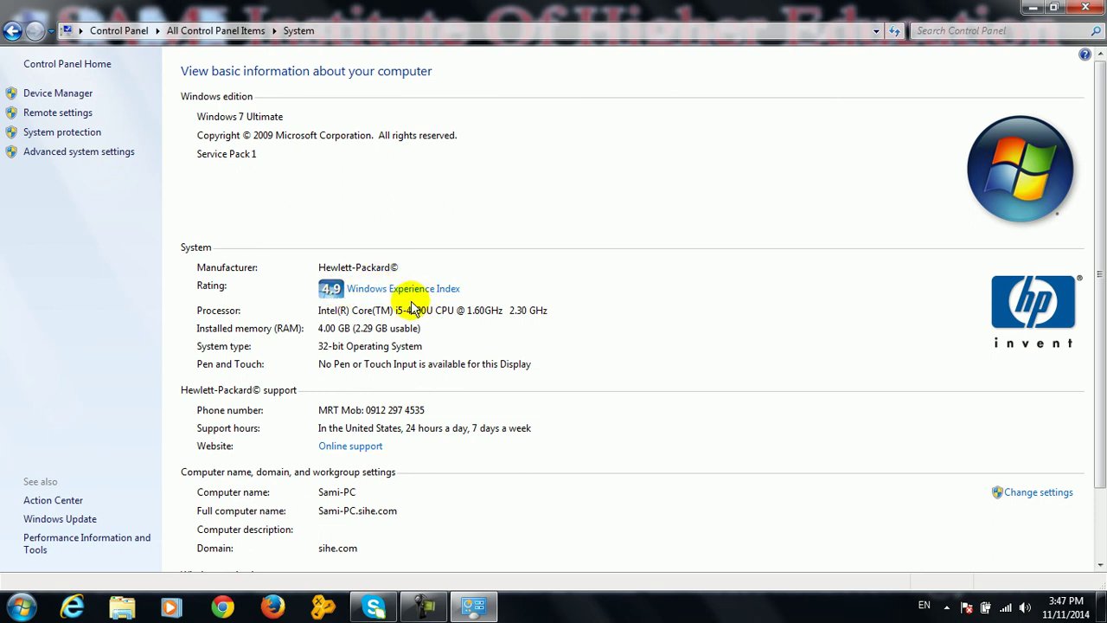
{"action": "left_click", "coordinate": [410, 288]}
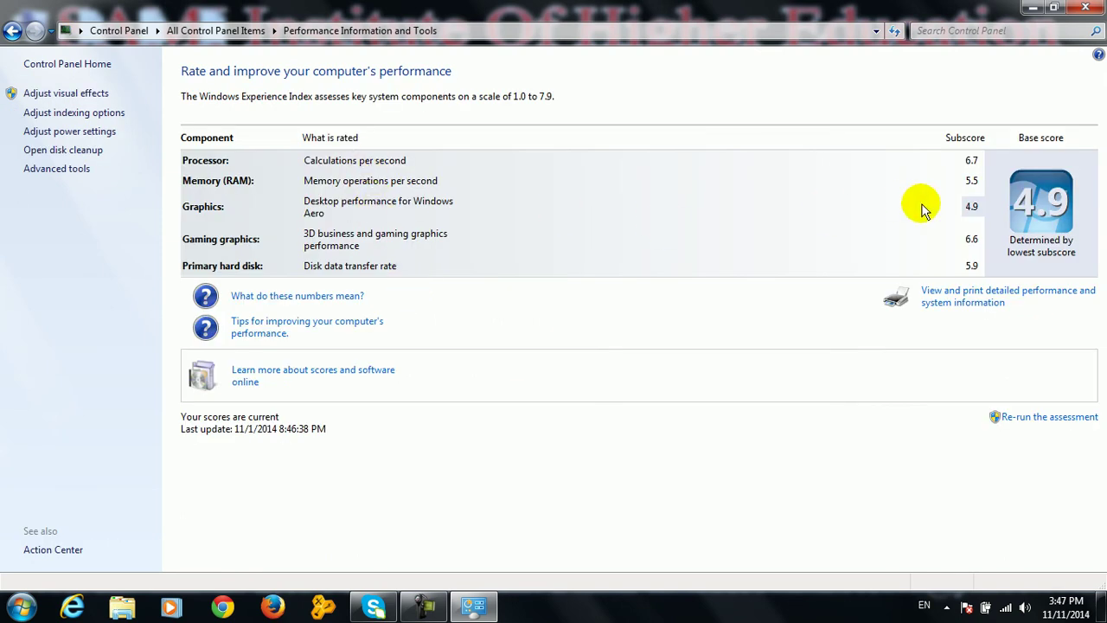
Go back from Performance Information and Tools to the System page
{"action": "left_click", "coordinate": [13, 31]}
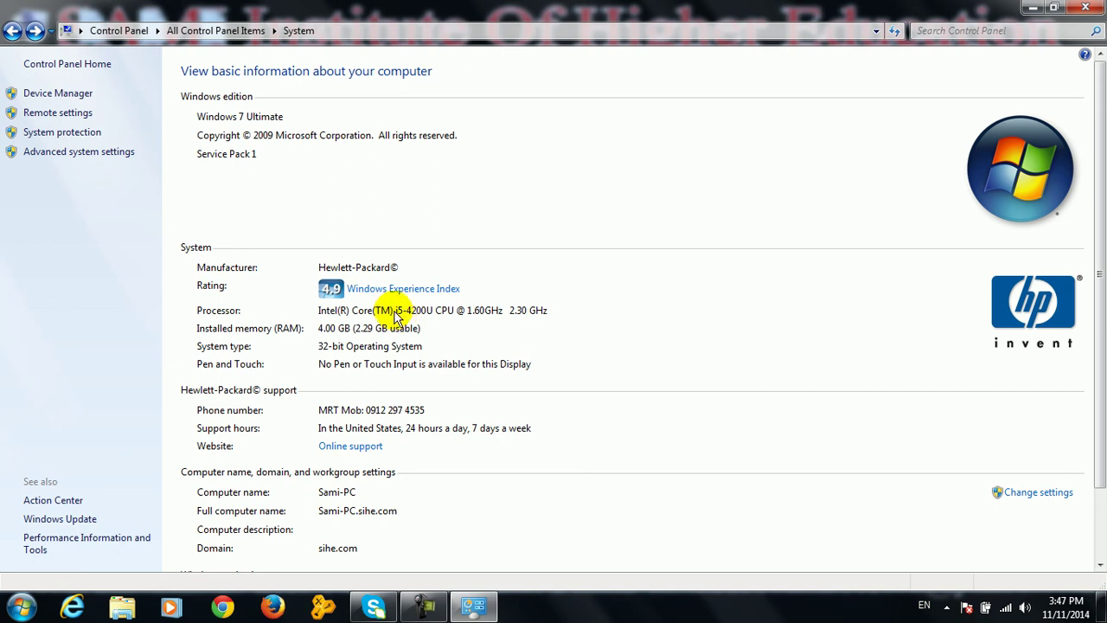
Review the System page details down to Windows activation, then close the window
{"action": "left_click", "coordinate": [376, 313]}
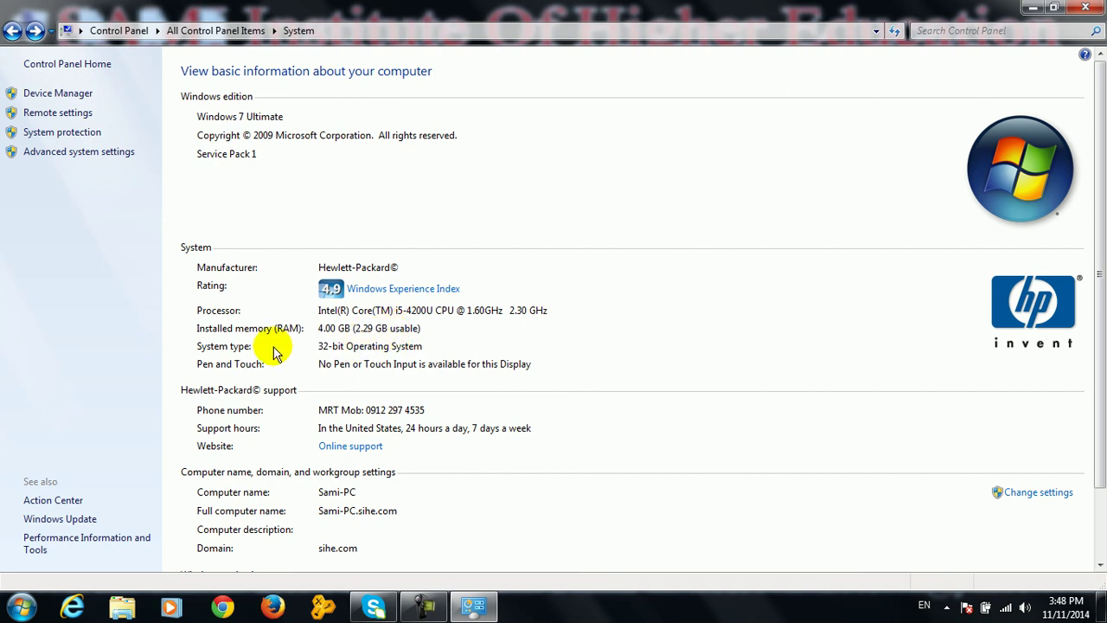
{"action": "left_click", "coordinate": [333, 350]}
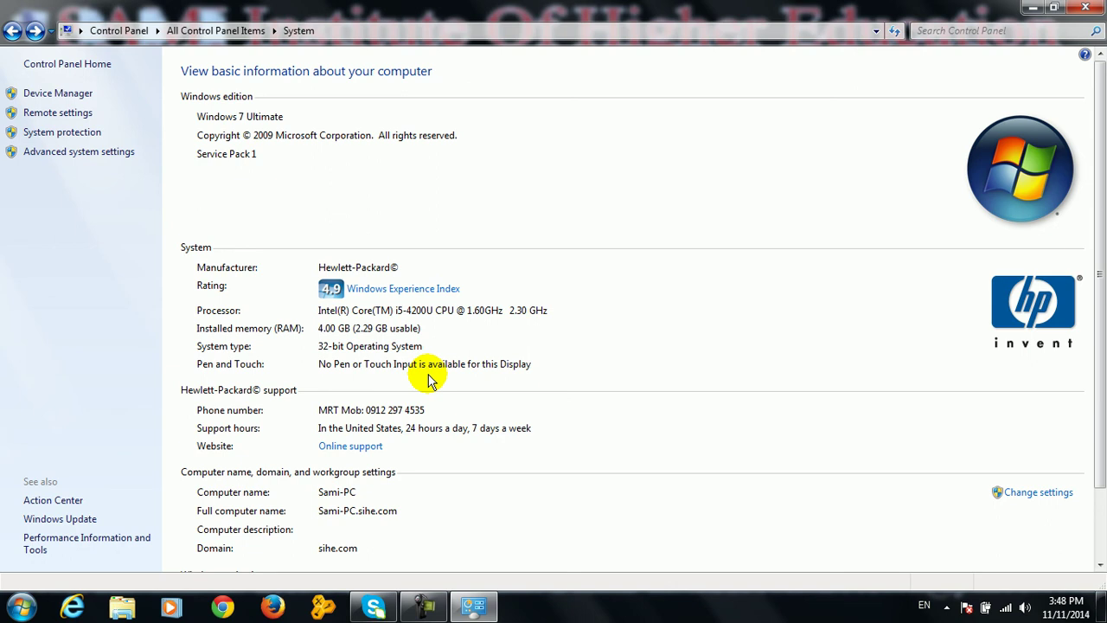
{"action": "left_click", "coordinate": [335, 414]}
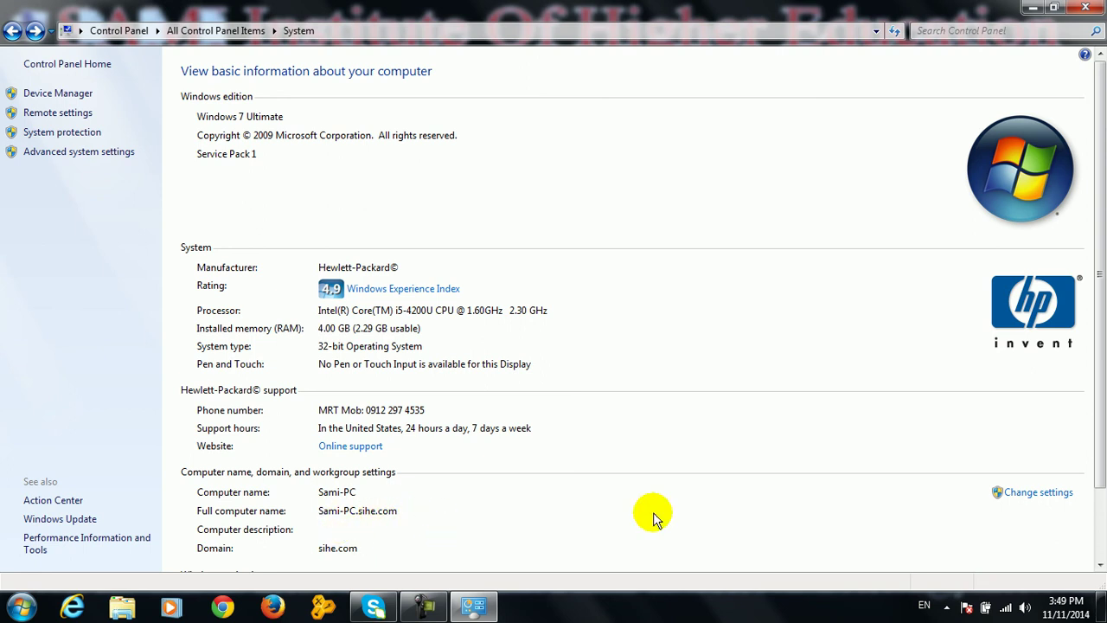
{"action": "left_click_drag", "start_coordinate": [1100, 389], "coordinate": [1100, 437]}
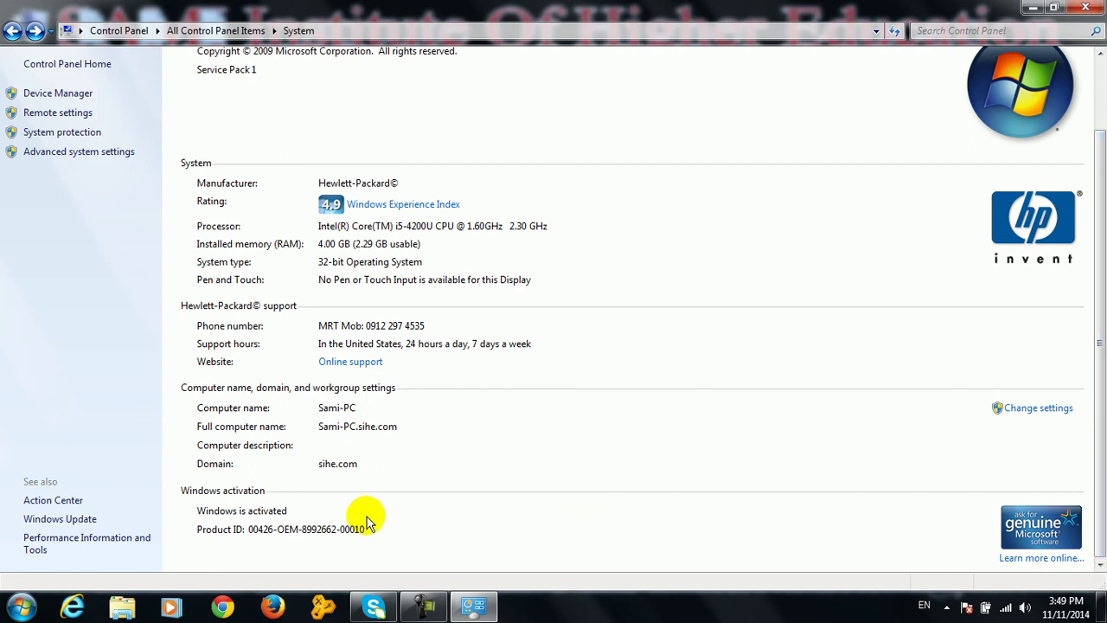
{"action": "left_click", "coordinate": [270, 514]}
{"action": "left_click", "coordinate": [365, 528]}
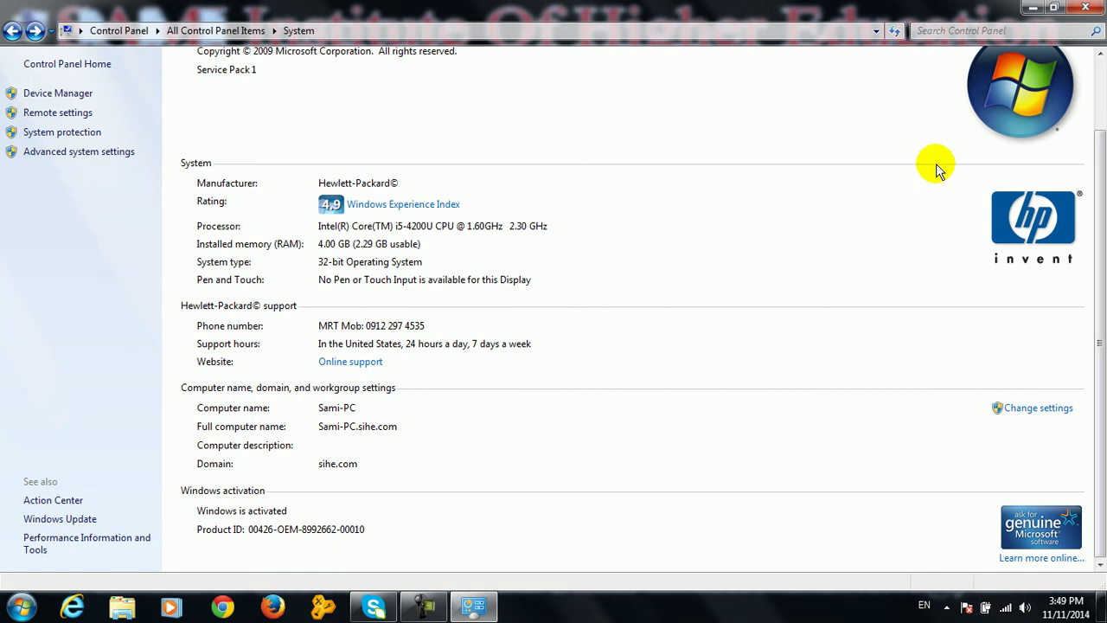
{"action": "left_click", "coordinate": [1086, 7]}
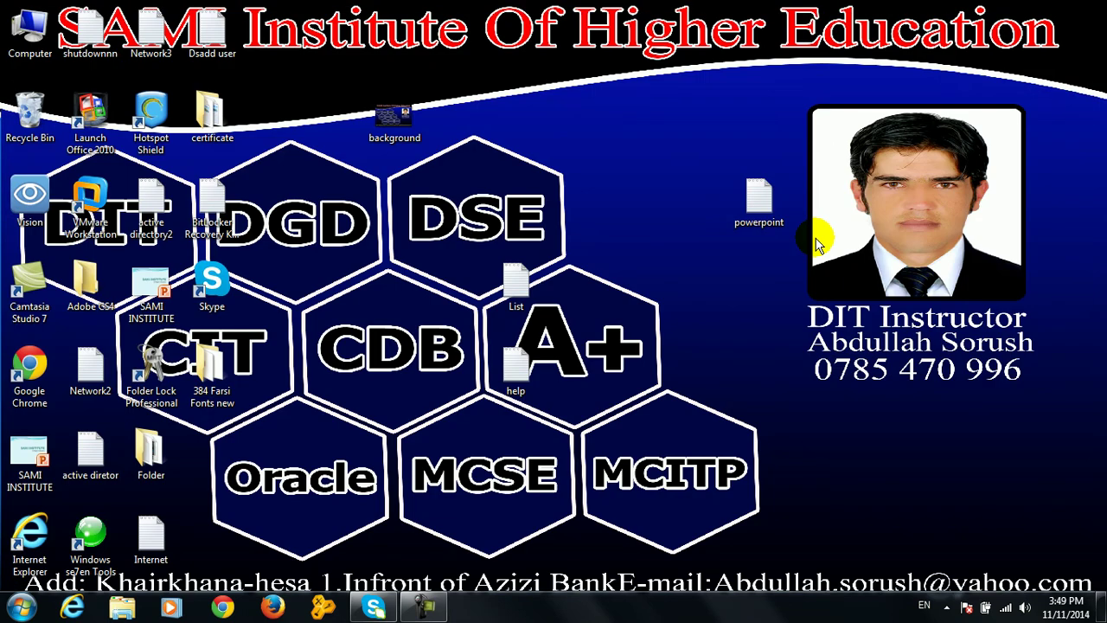
{"action": "key", "text": "super+r"}
{"action": "type", "text": "d"}
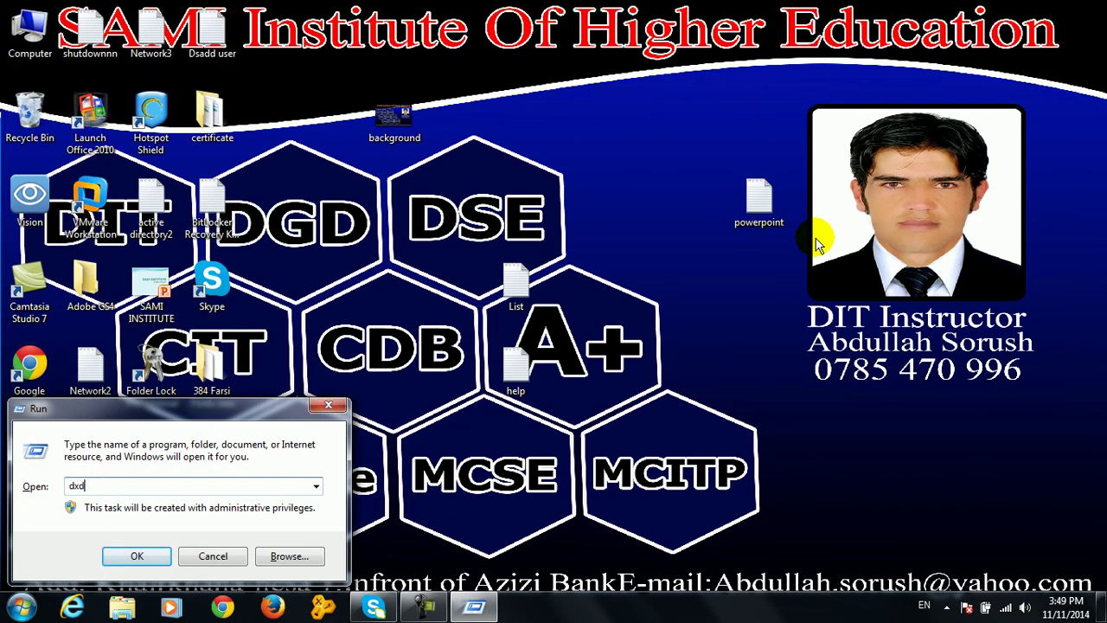
{"action": "key", "text": "Return"}
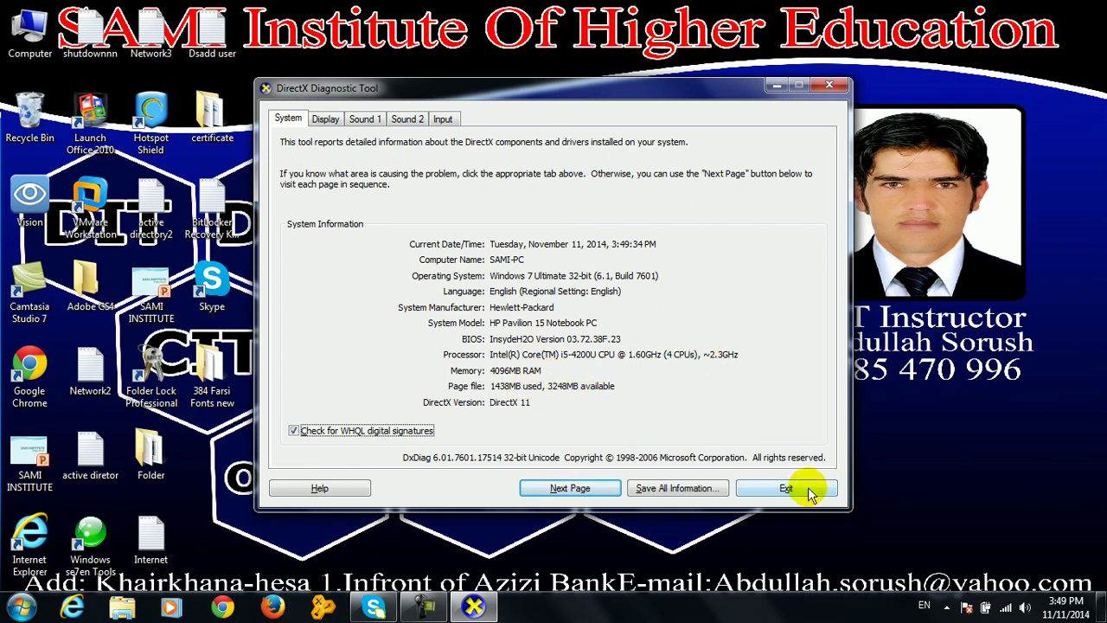
{"action": "left_click", "coordinate": [804, 488]}
Show the Start menu's program list and the Run dialog, then dismiss both
{"action": "left_click", "coordinate": [21, 607]}
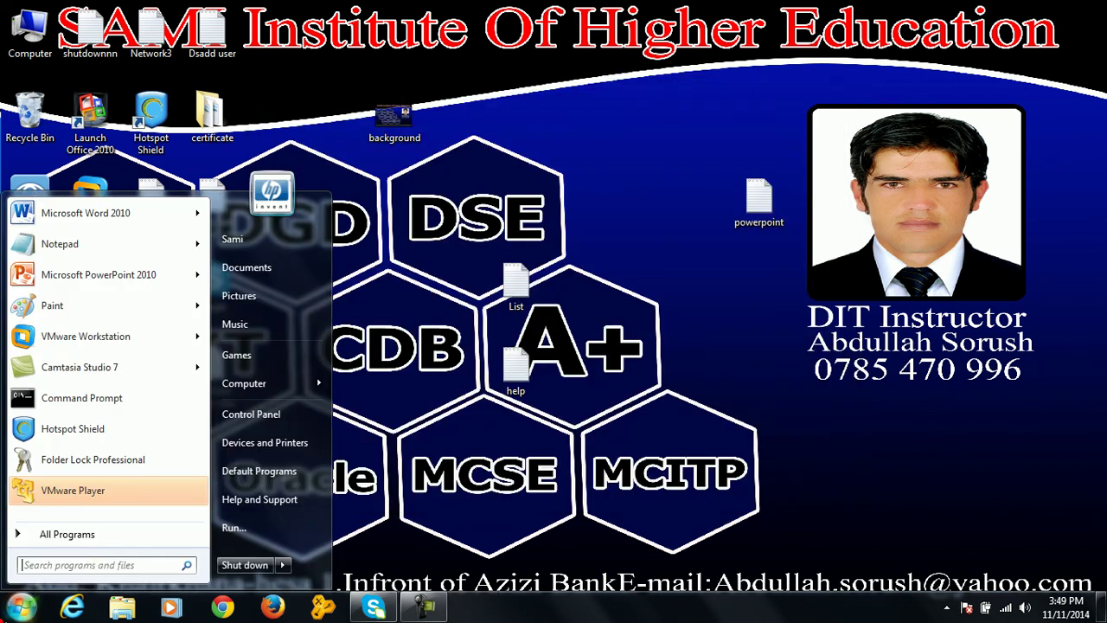
{"action": "left_click", "coordinate": [68, 534]}
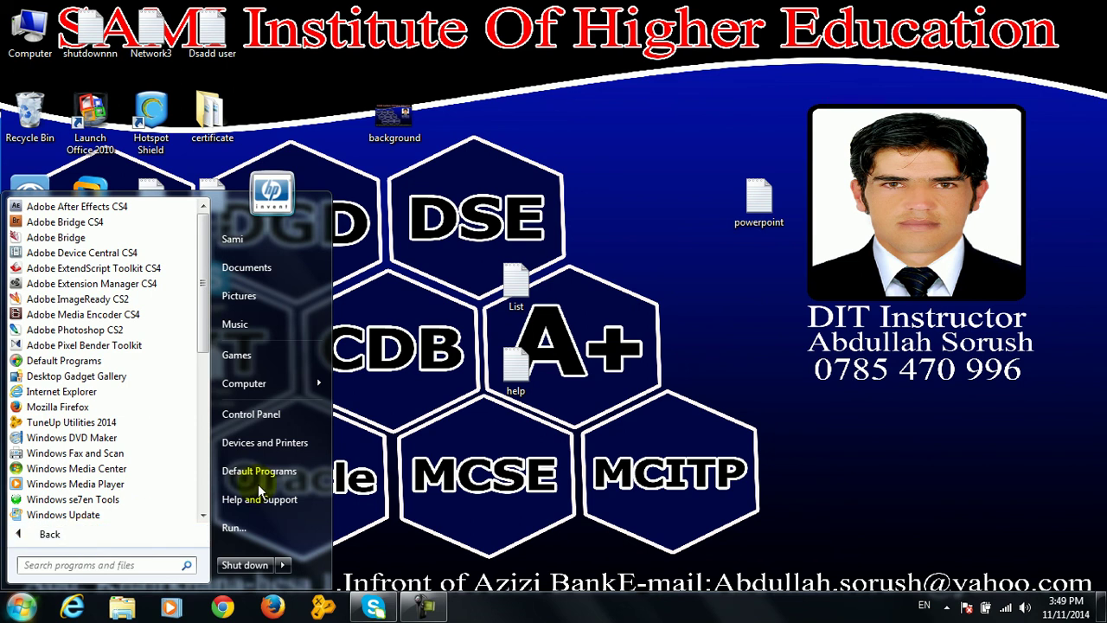
{"action": "left_click", "coordinate": [635, 401]}
{"action": "key", "text": "super+r"}
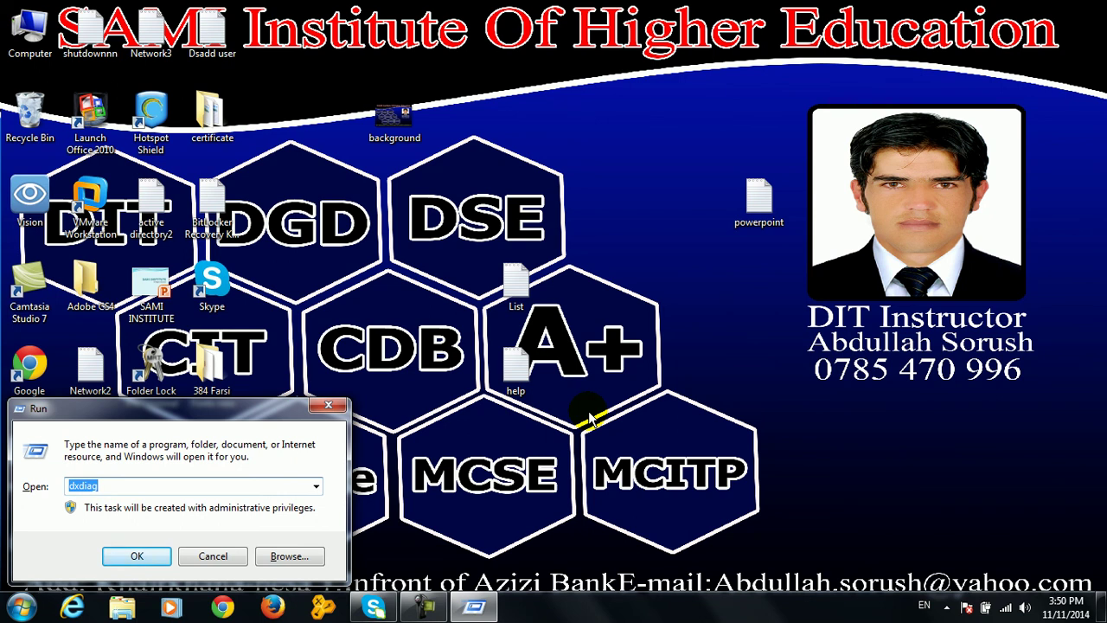
{"action": "left_click", "coordinate": [215, 555]}
Launch System Information from All Programs > Accessories > System Tools
{"action": "left_click", "coordinate": [21, 607]}
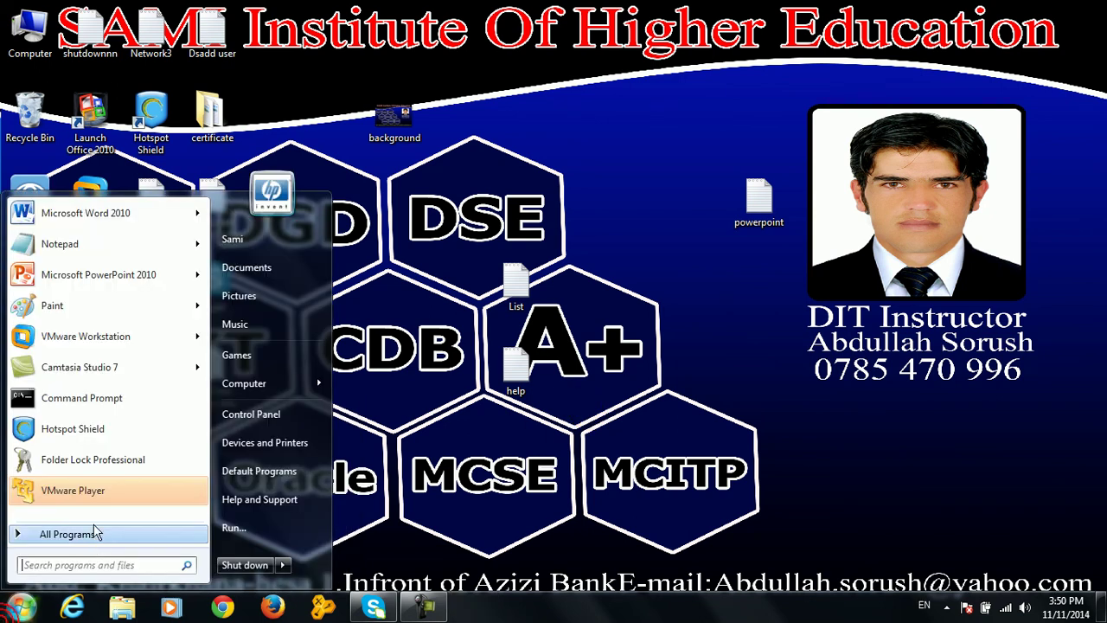
{"action": "left_click", "coordinate": [89, 534]}
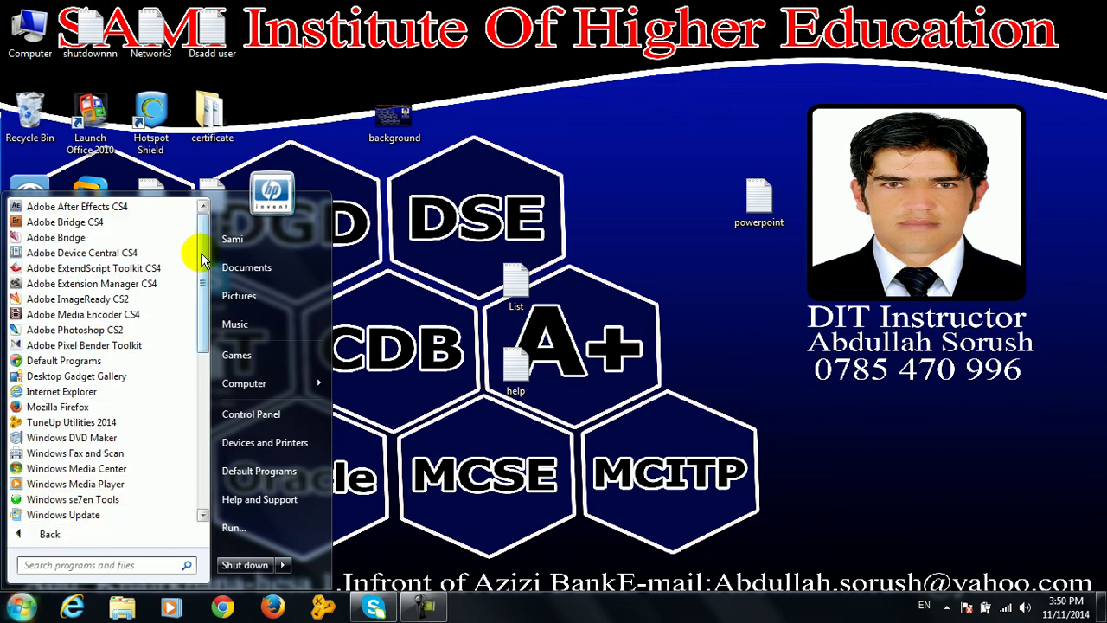
{"action": "left_click_drag", "start_coordinate": [202, 256], "coordinate": [209, 356]}
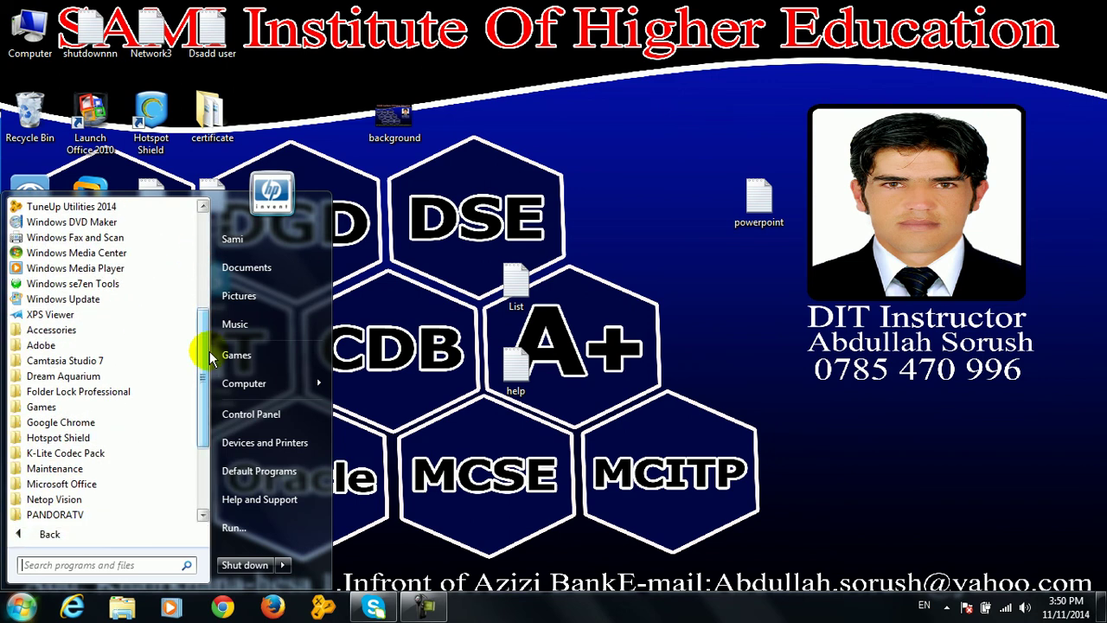
{"action": "left_click", "coordinate": [141, 329]}
{"action": "scroll", "coordinate": [196, 420], "scroll_direction": "down", "scroll_amount": 3}
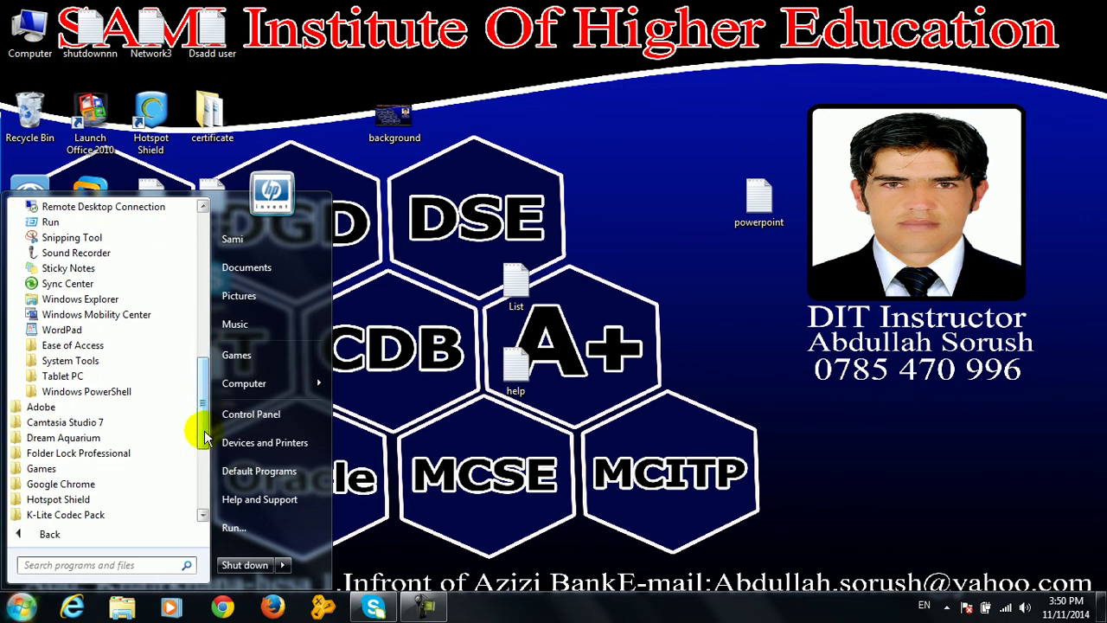
{"action": "left_click", "coordinate": [120, 369]}
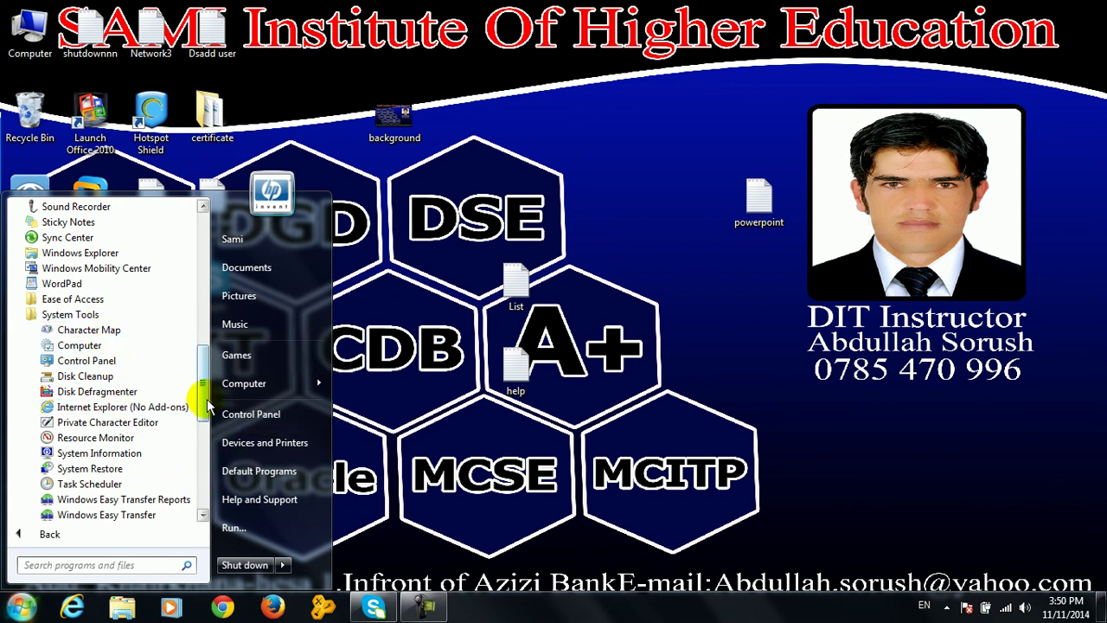
{"action": "scroll", "coordinate": [208, 407], "scroll_direction": "down", "scroll_amount": 1}
{"action": "left_click", "coordinate": [112, 406]}
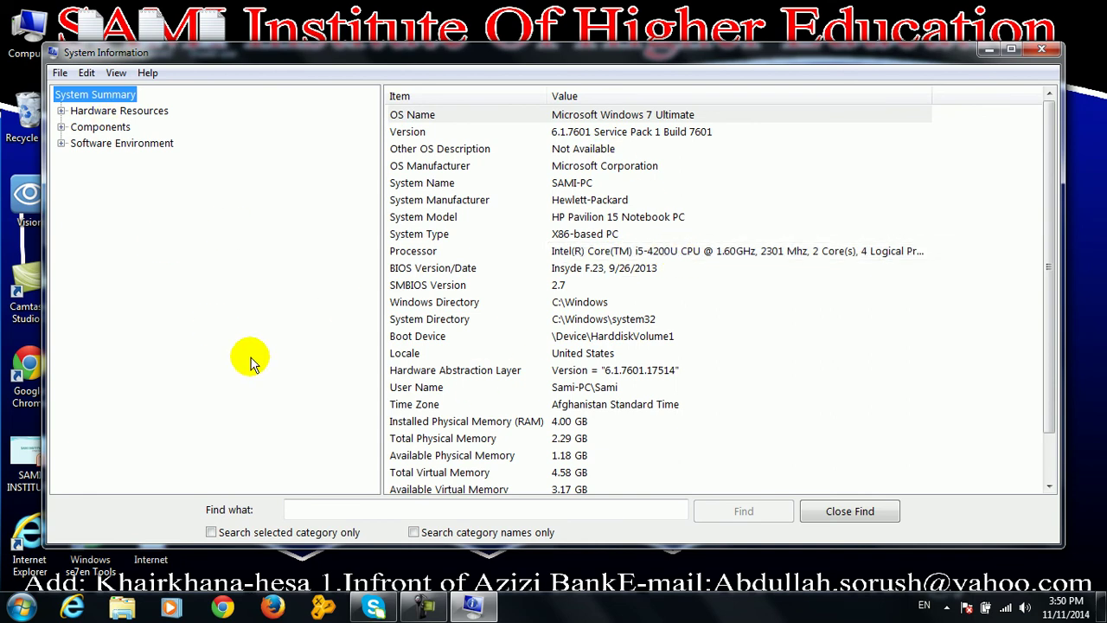
Close System Information after its system summary has loaded
{"action": "left_click", "coordinate": [1035, 51]}
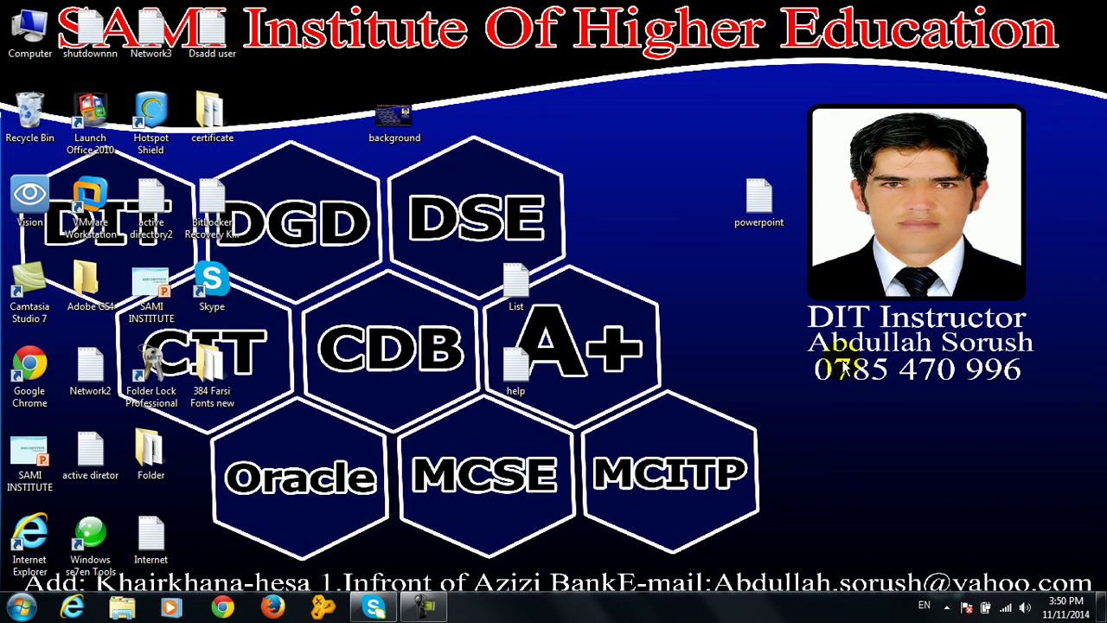
{"action": "mouse_move", "coordinate": [423, 610]}
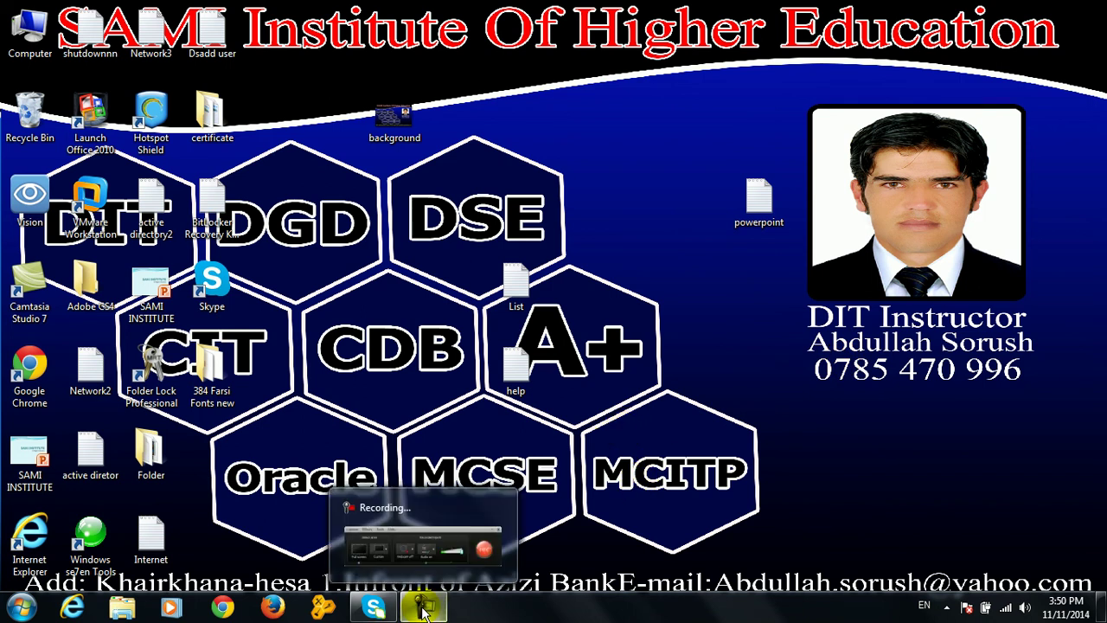